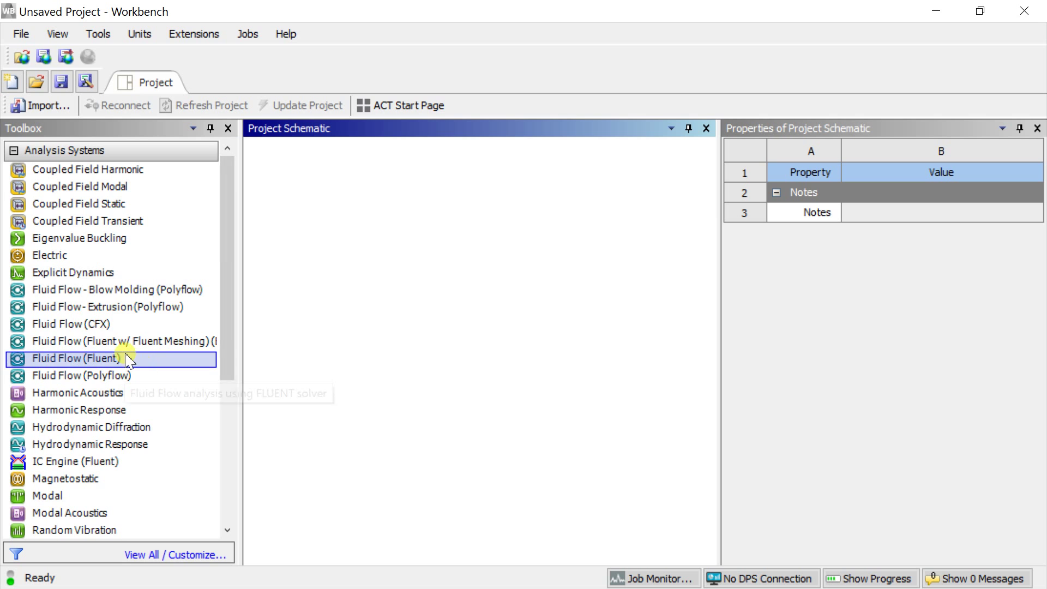
- Add a Fluid Flow (Fluent) analysis system to the project schematic
left_click(114, 347)
left_click(113, 360)
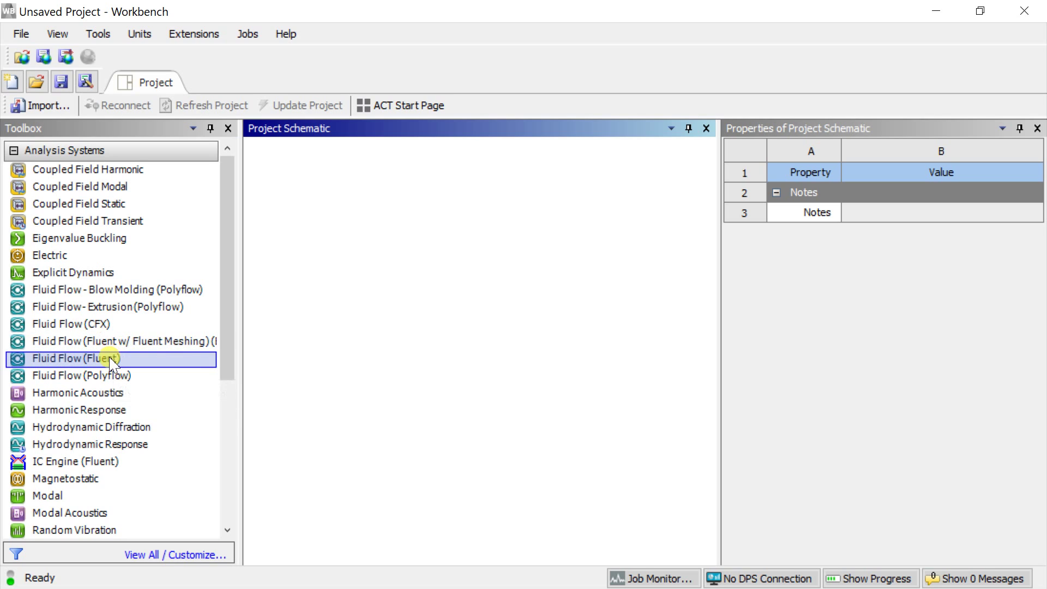
left_click_drag(112, 361, 338, 247)
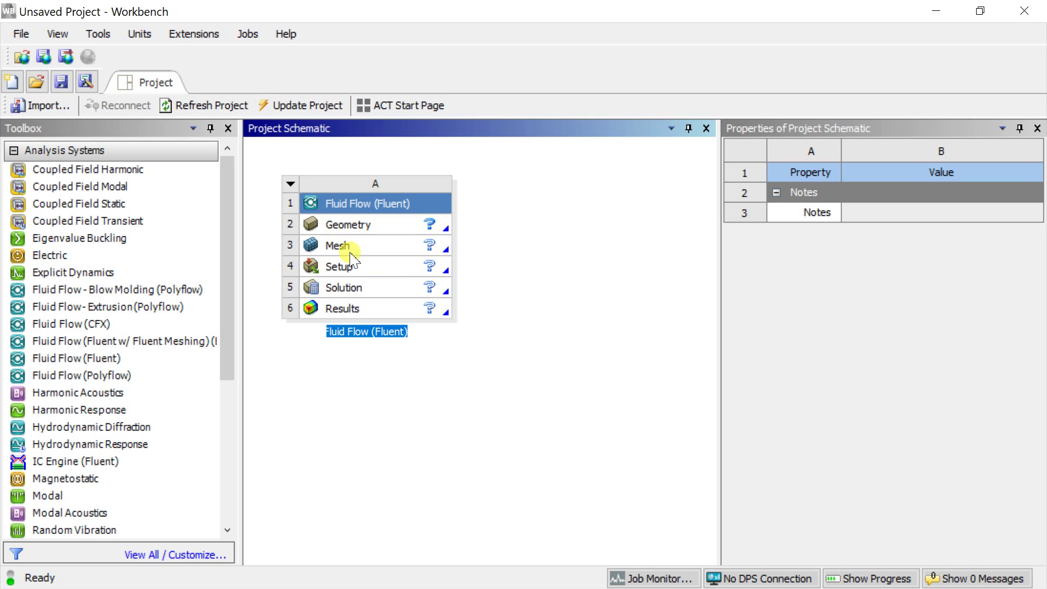
- Open the Fluent system's geometry in DesignModeler and set the length unit to millimetres
left_click(414, 225)
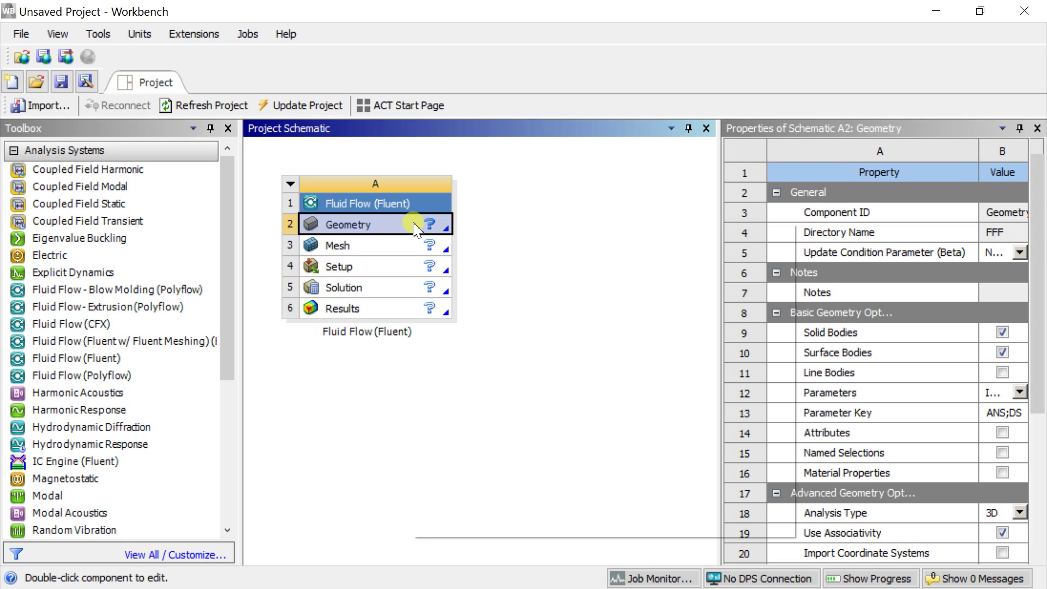
right_click(414, 226)
left_click(434, 256)
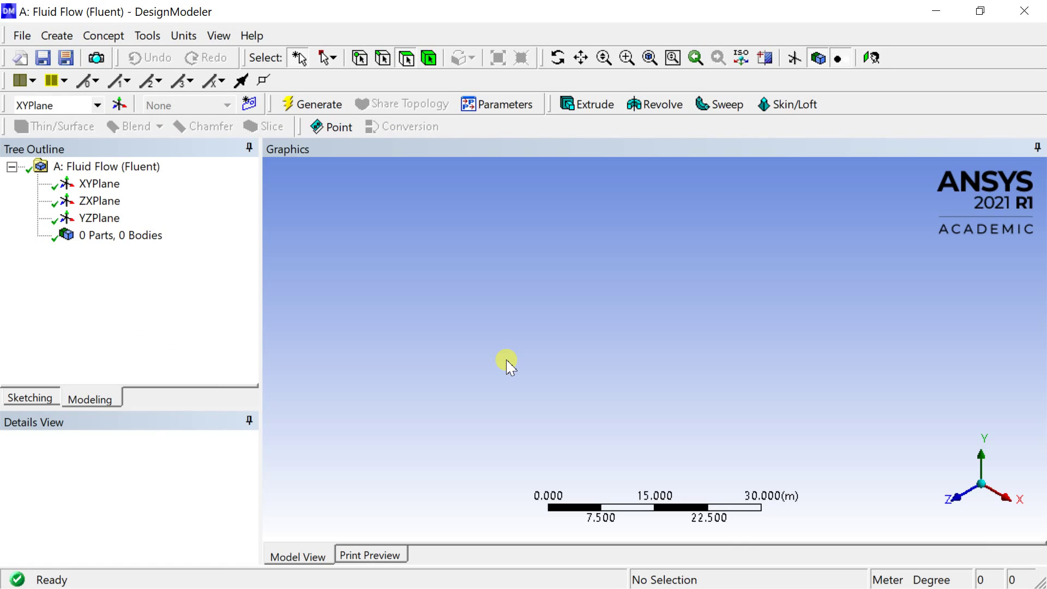
left_click(183, 35)
left_click(191, 94)
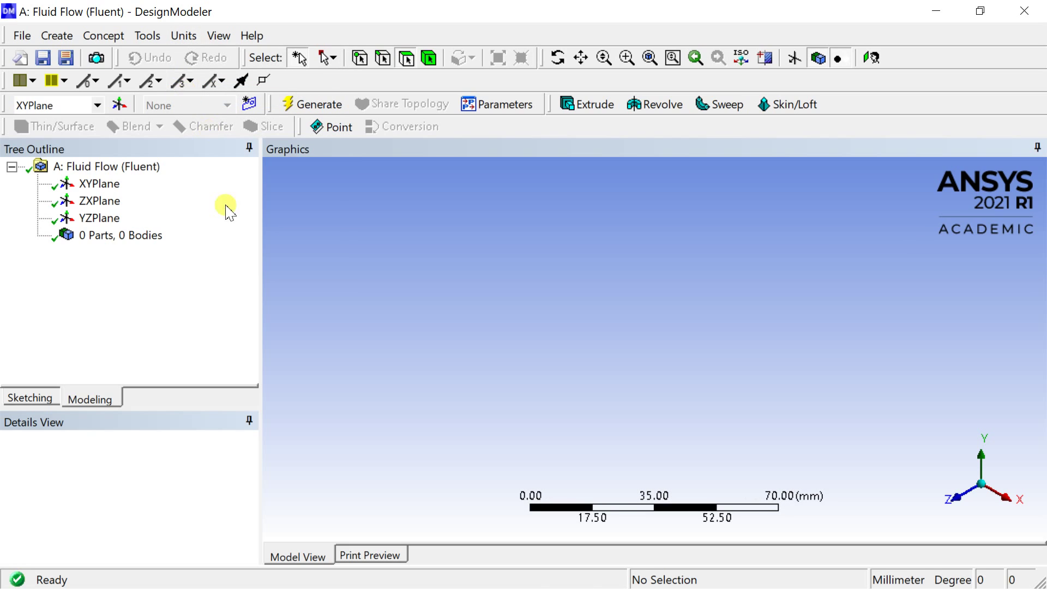
- On the XYPlane viewed face-on, sketch a circle about 53 mm in diameter centred on the origin
left_click(109, 184)
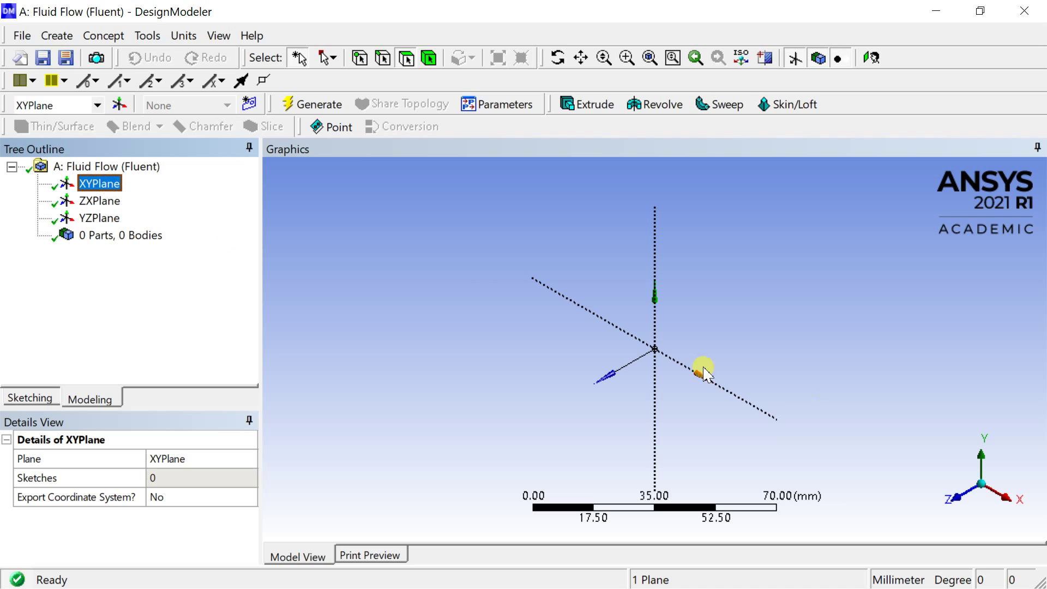
left_click(952, 507)
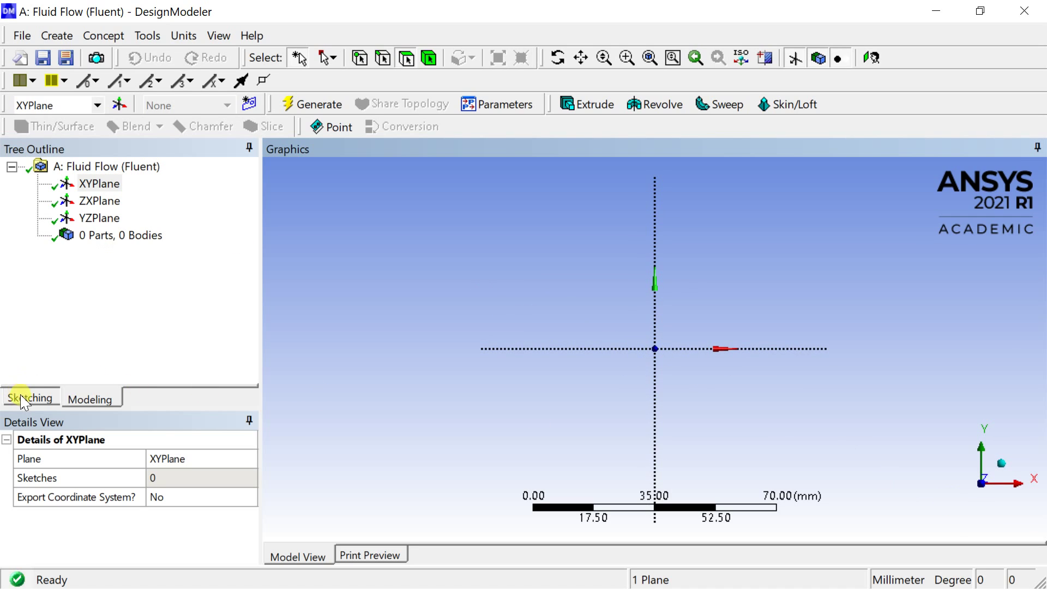
left_click(22, 398)
left_click(245, 305)
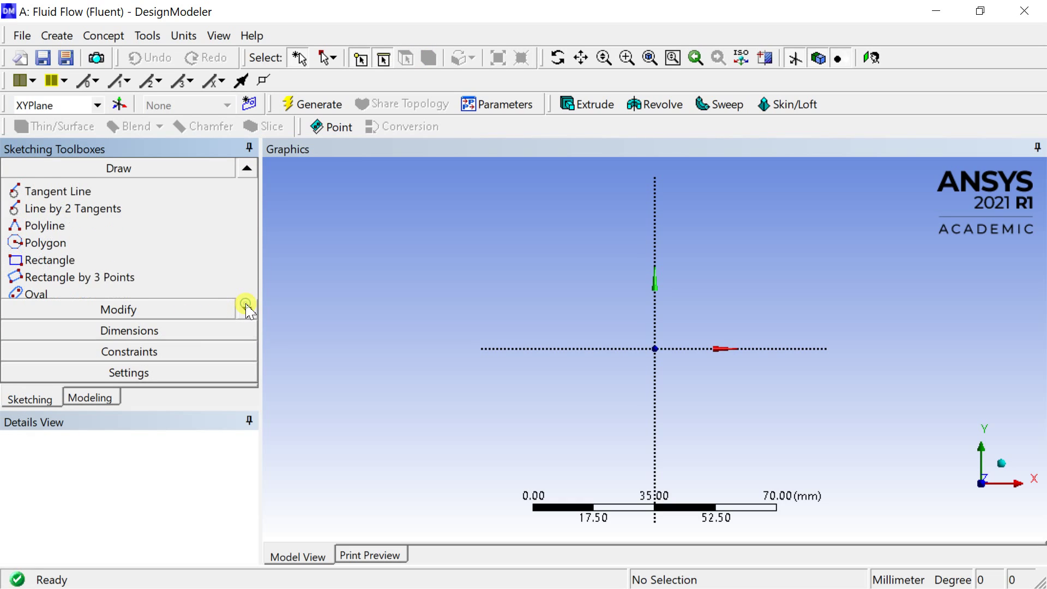
left_click(245, 309)
left_click(245, 308)
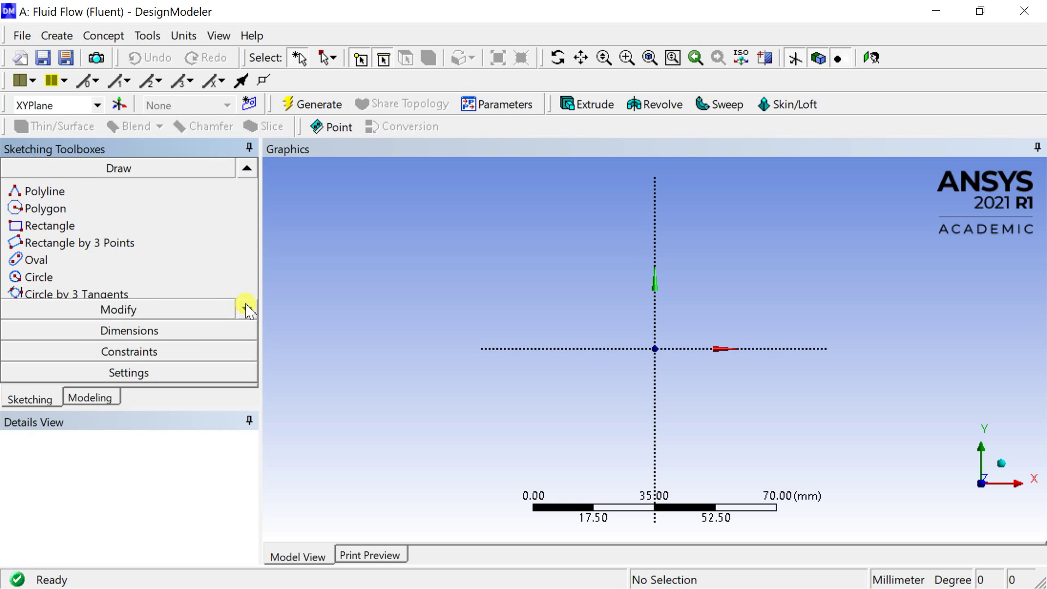
left_click(103, 273)
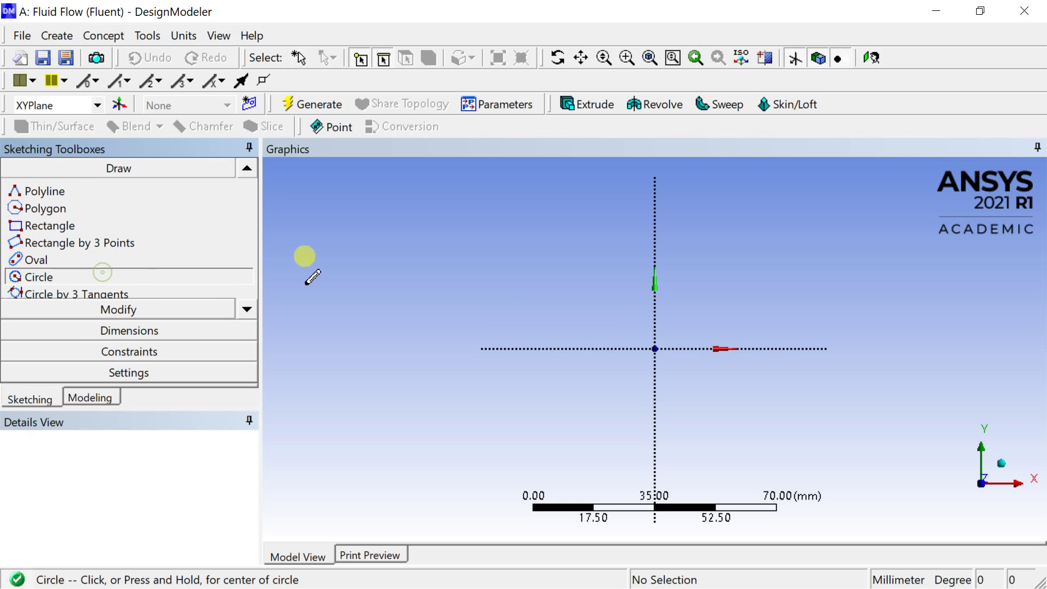
left_click(655, 348)
left_click(609, 268)
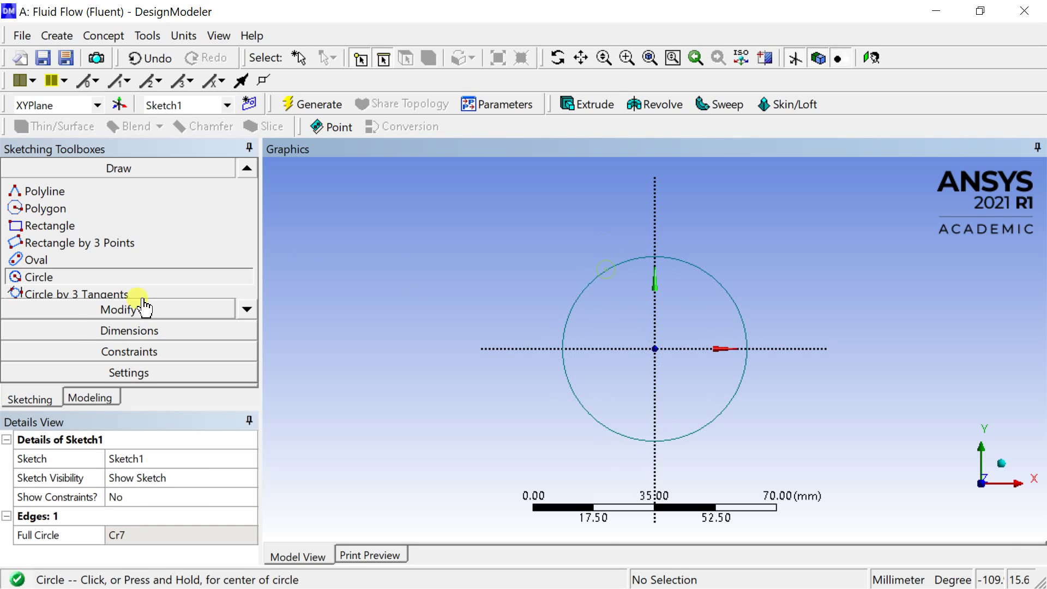
- Dimension the circle's diameter, set it to 100 mm and generate the sketch
left_click(95, 330)
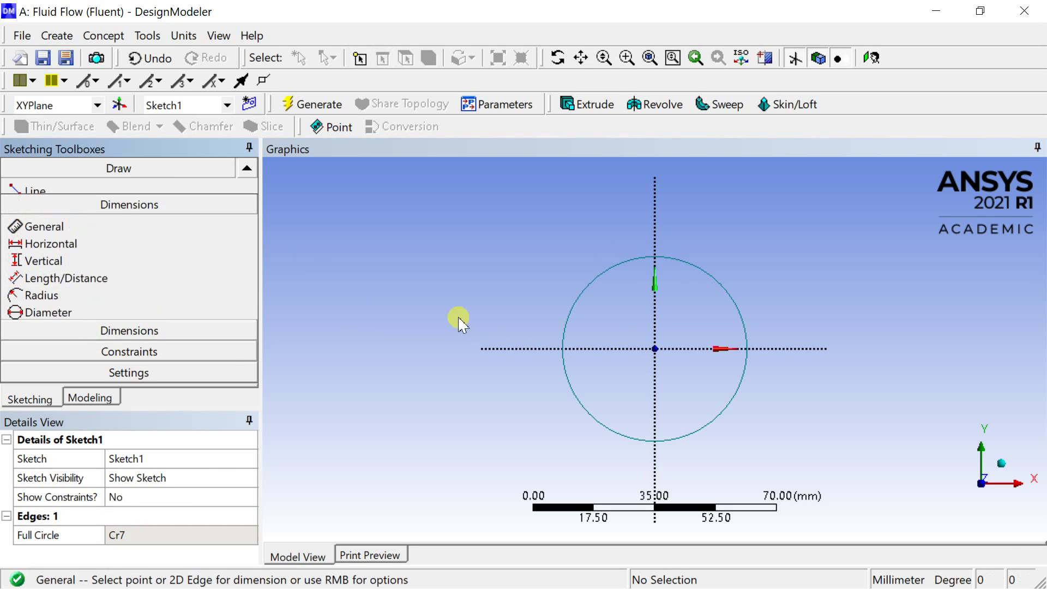
left_click(581, 306)
left_click(560, 232)
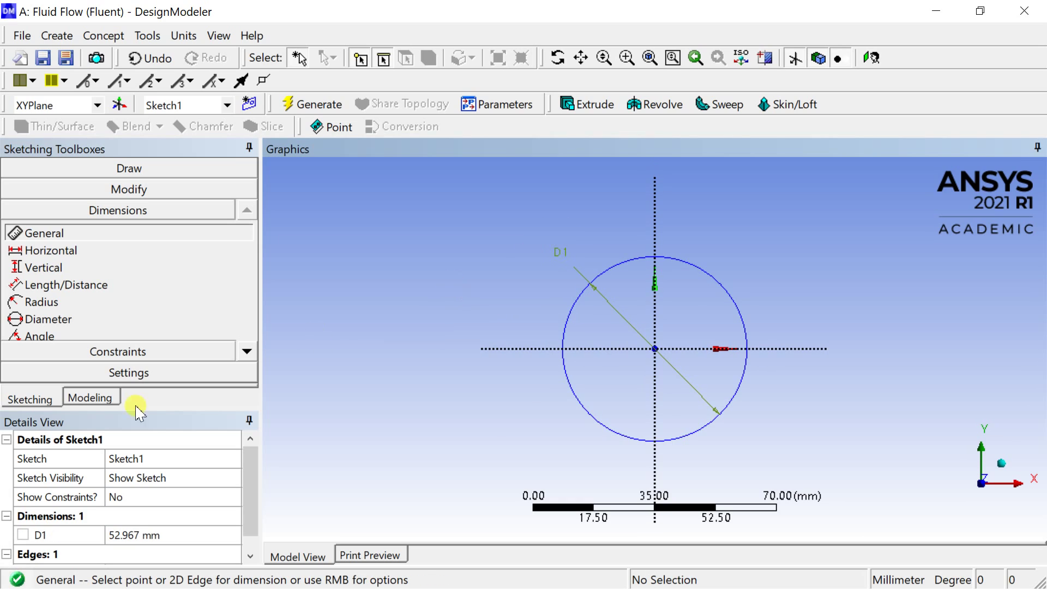
left_click(151, 536)
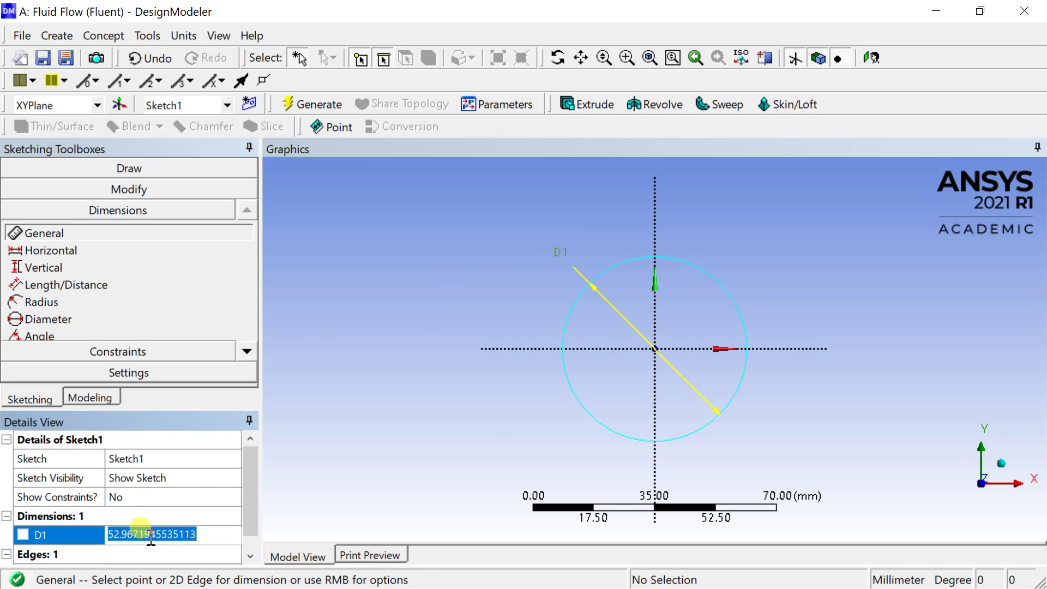
type("100")
key("Return")
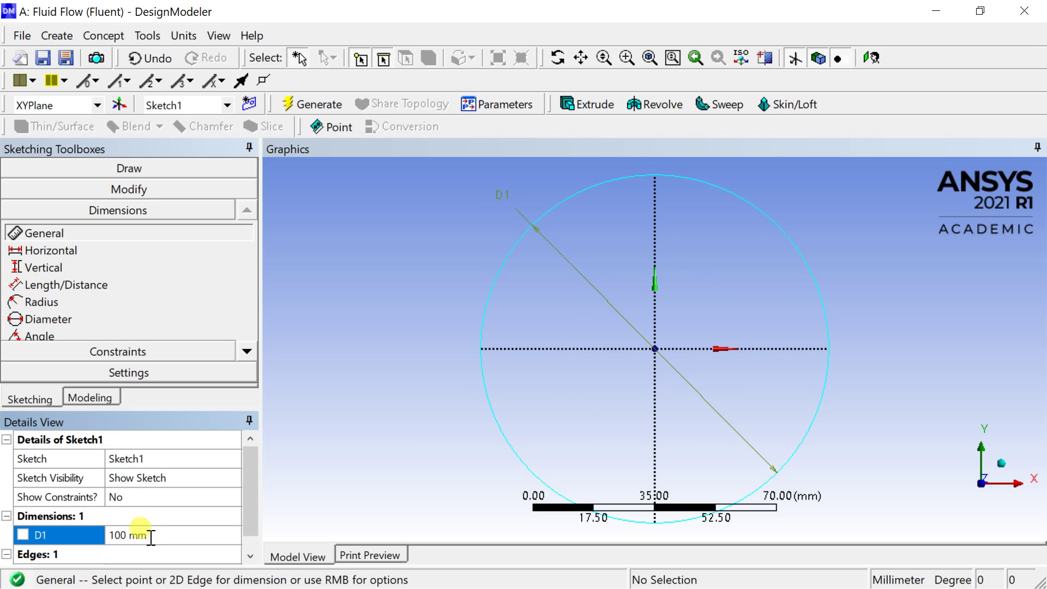
left_click(323, 104)
- Create an extrusion from the circle sketch with its operation set to Add Frozen
left_click(1000, 469)
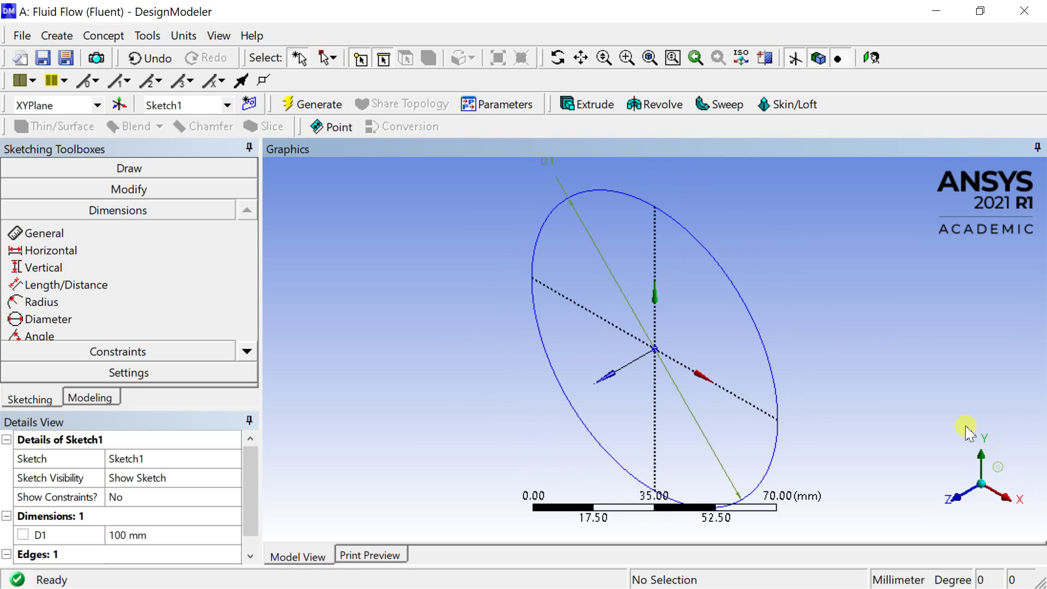
left_click(585, 109)
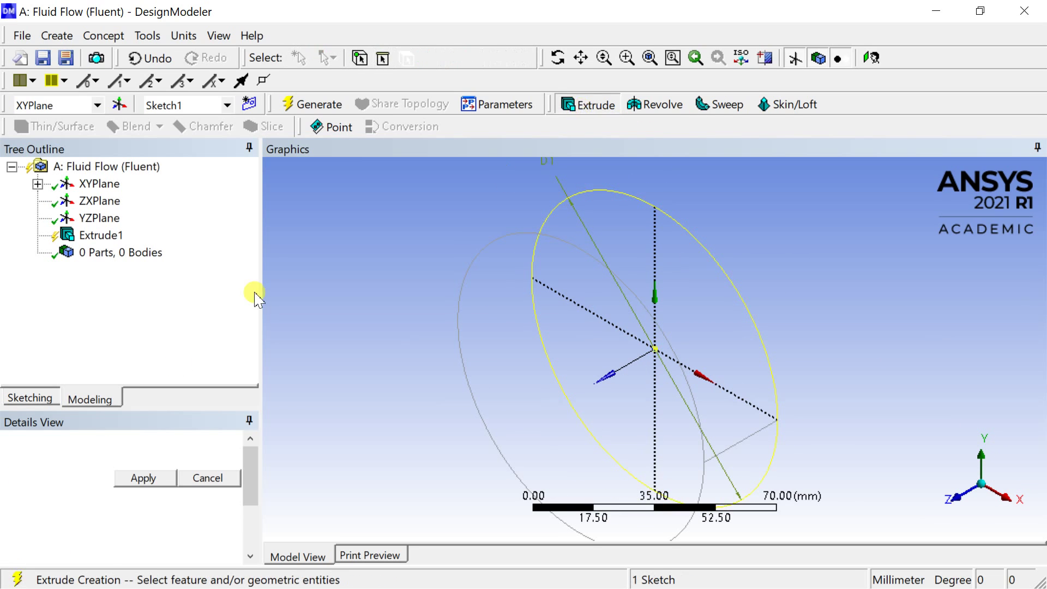
left_click(143, 478)
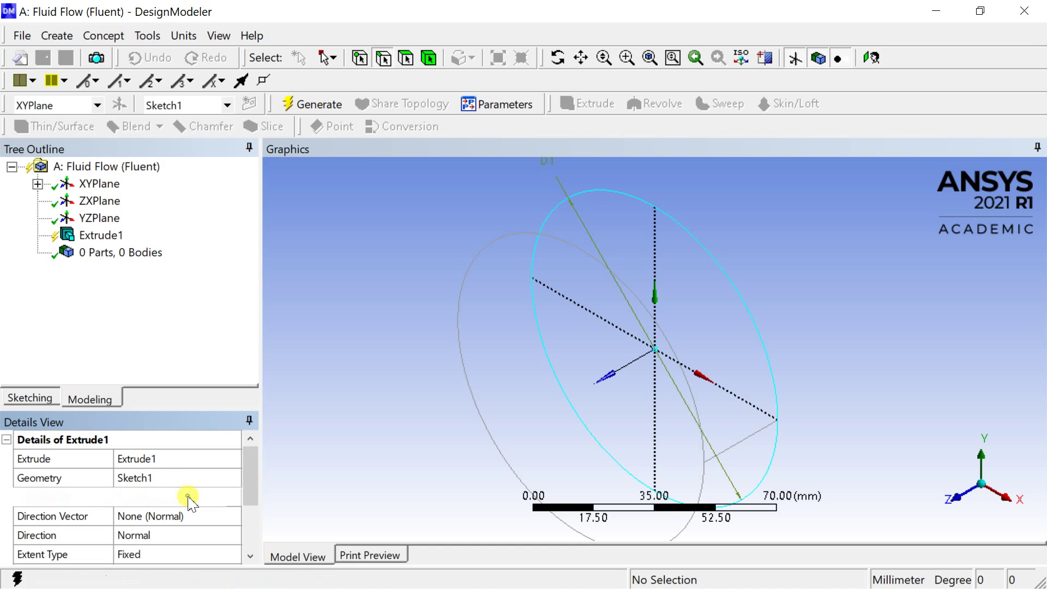
left_click(188, 498)
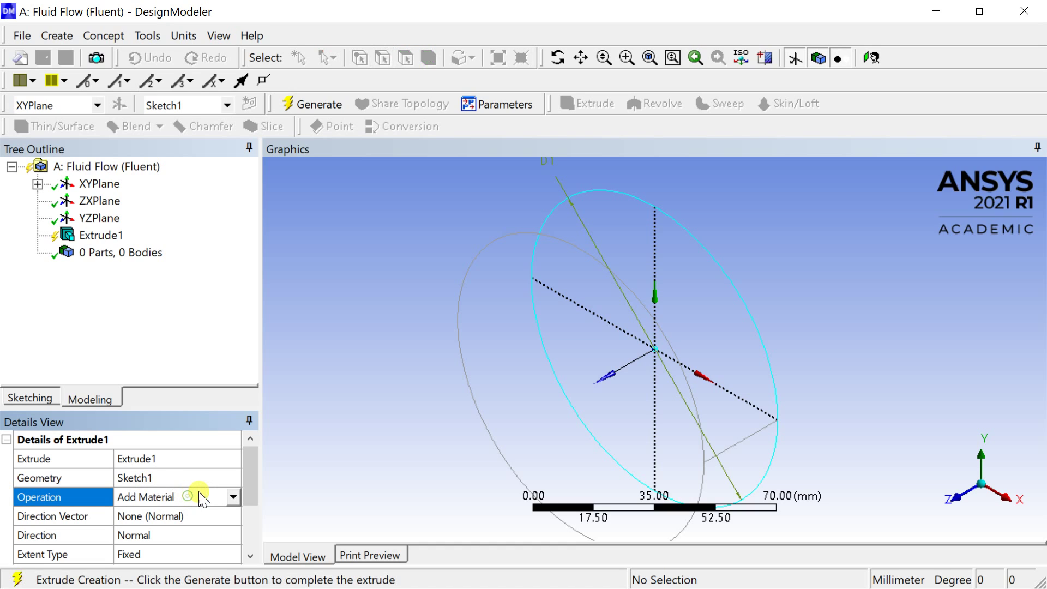
left_click(234, 496)
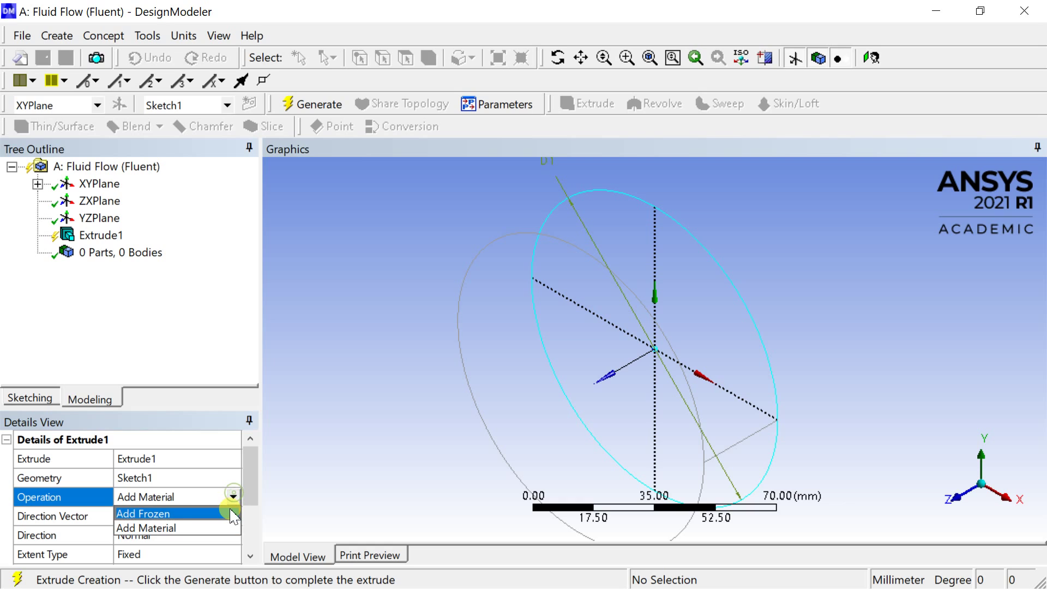
left_click(233, 513)
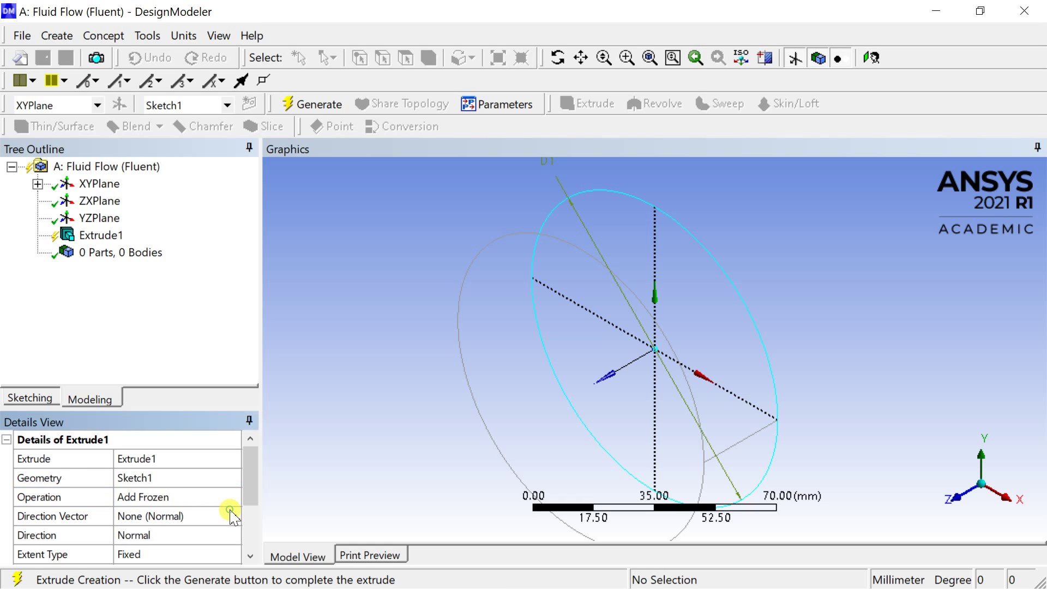
- Set the extrusion depth to 3000 mm and generate the cylindrical pipe body
scroll(230, 514, "down", 2)
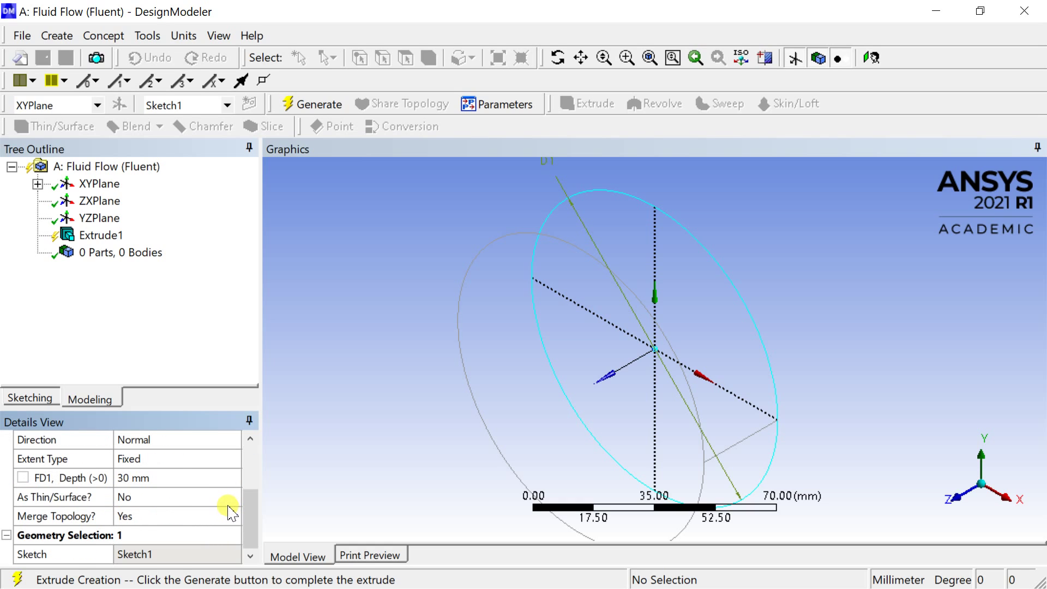
left_click(191, 476)
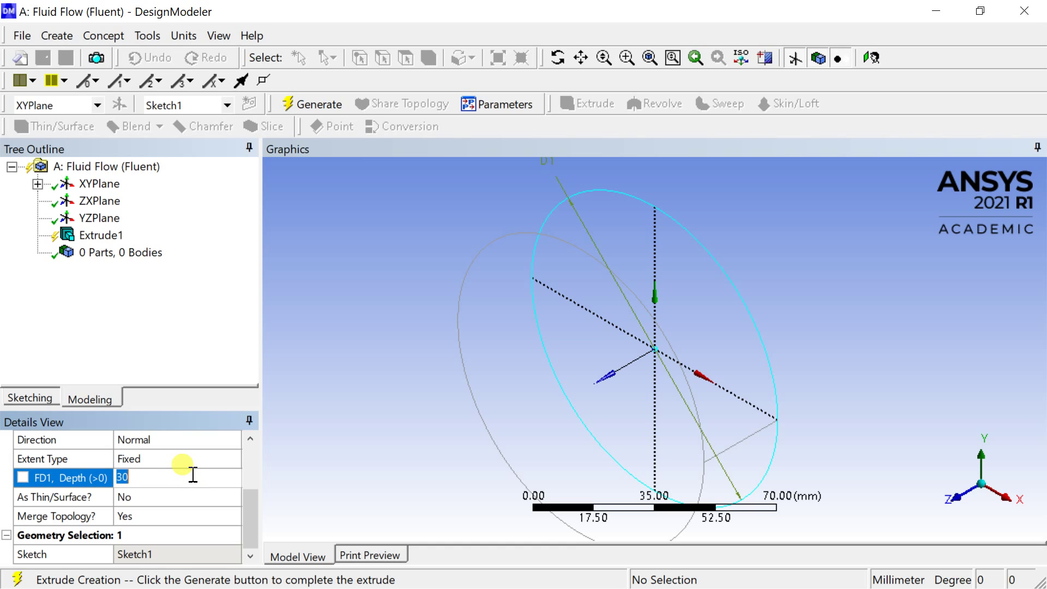
type("30")
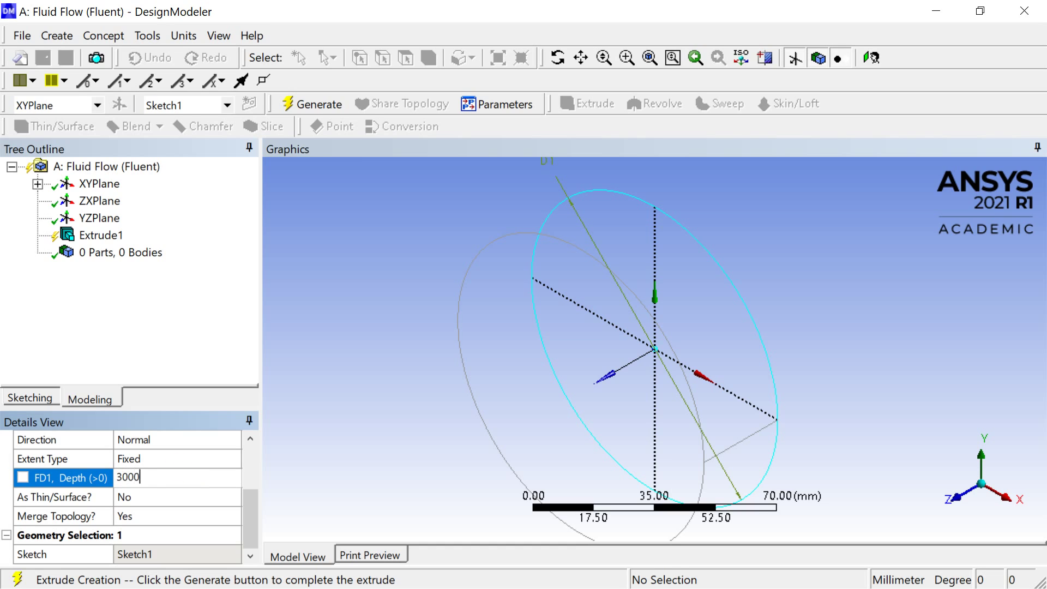
type("00")
key("Return")
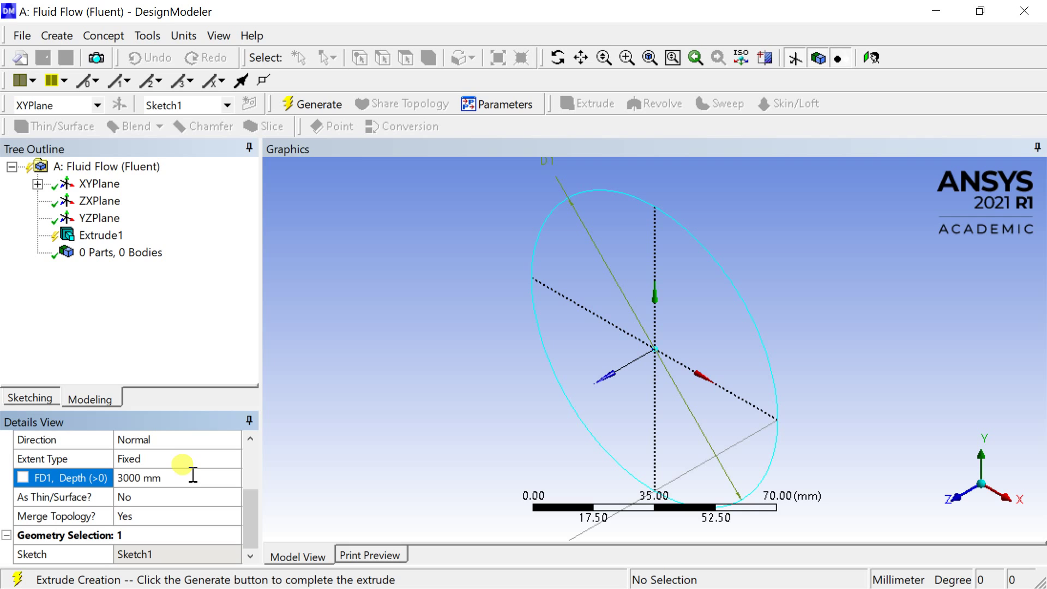
left_click(298, 106)
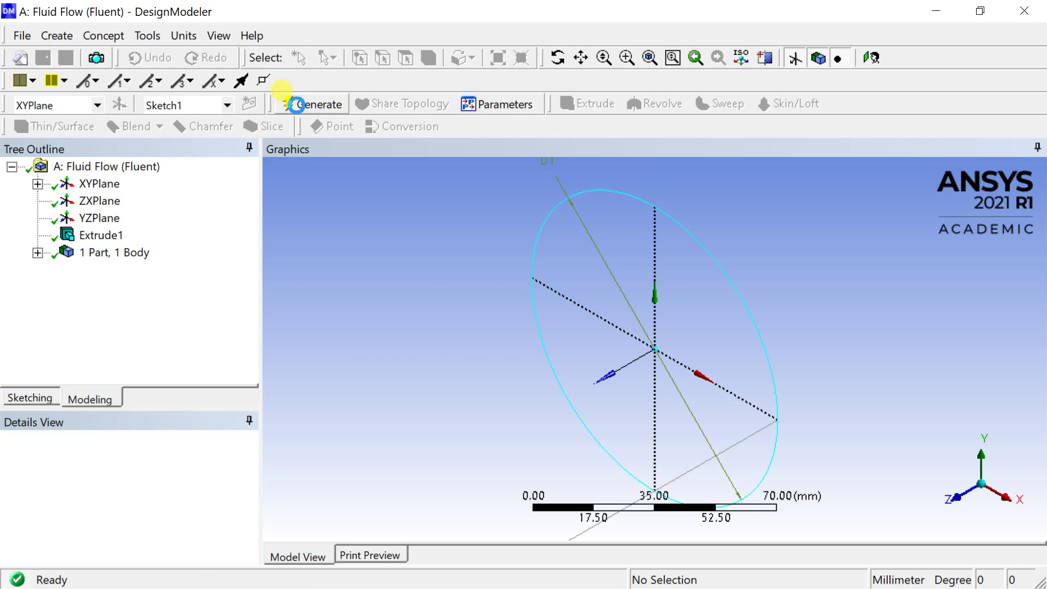
- On the YZPlane viewed face-on, sketch two vertical lines crossing the pipe at roughly one third and two thirds of its length
scroll(463, 352, "down", 5)
scroll(468, 357, "down", 4)
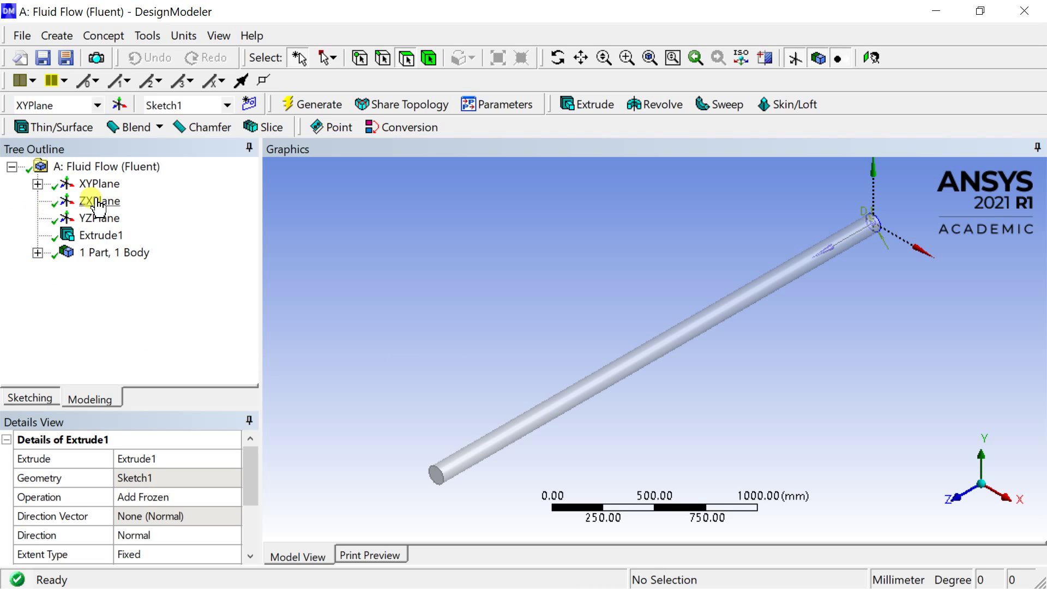
left_click(105, 218)
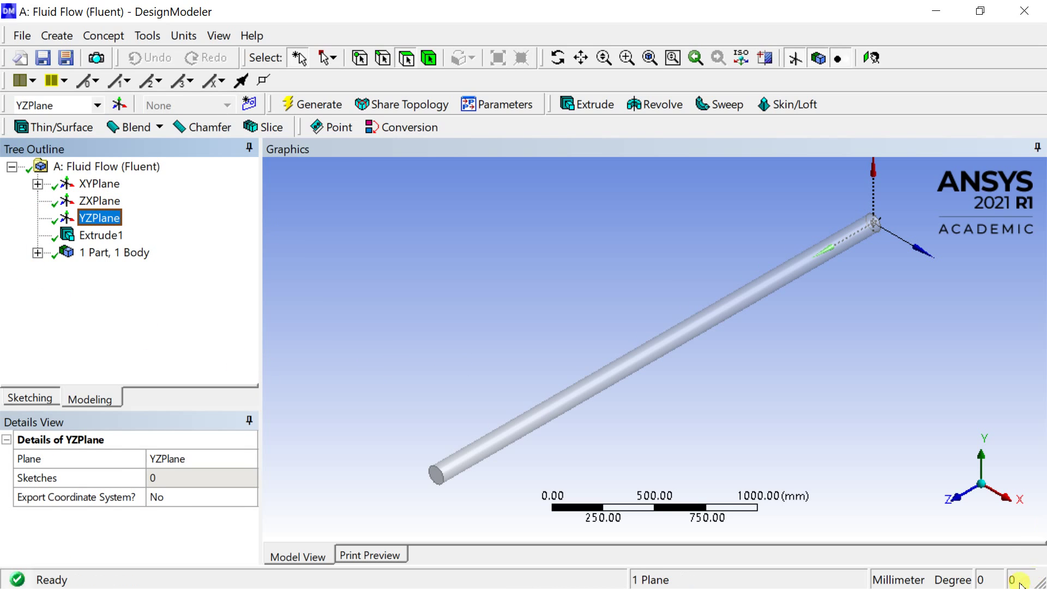
left_click(1004, 498)
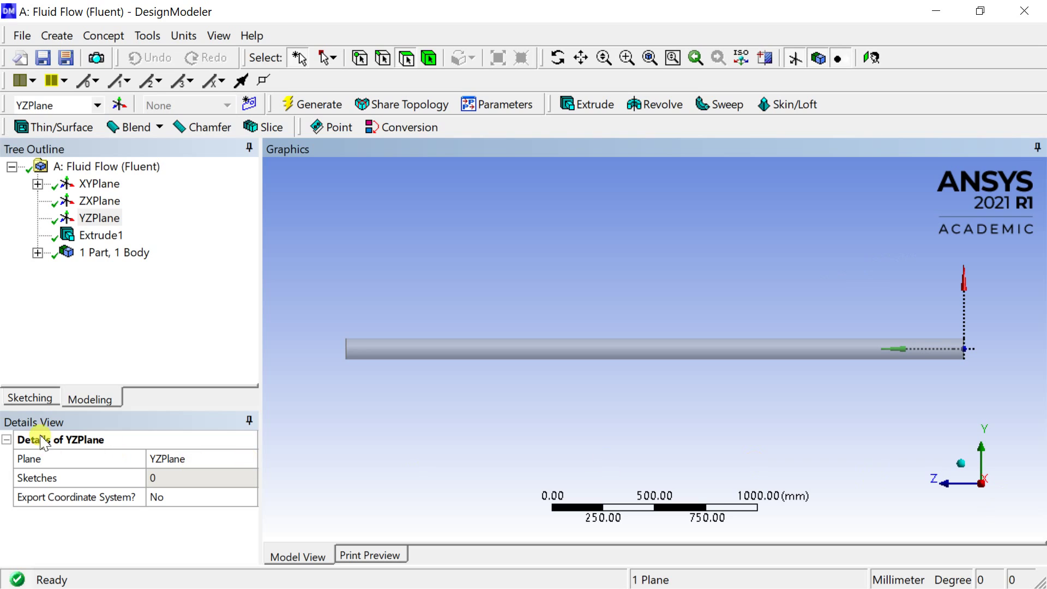
left_click(27, 398)
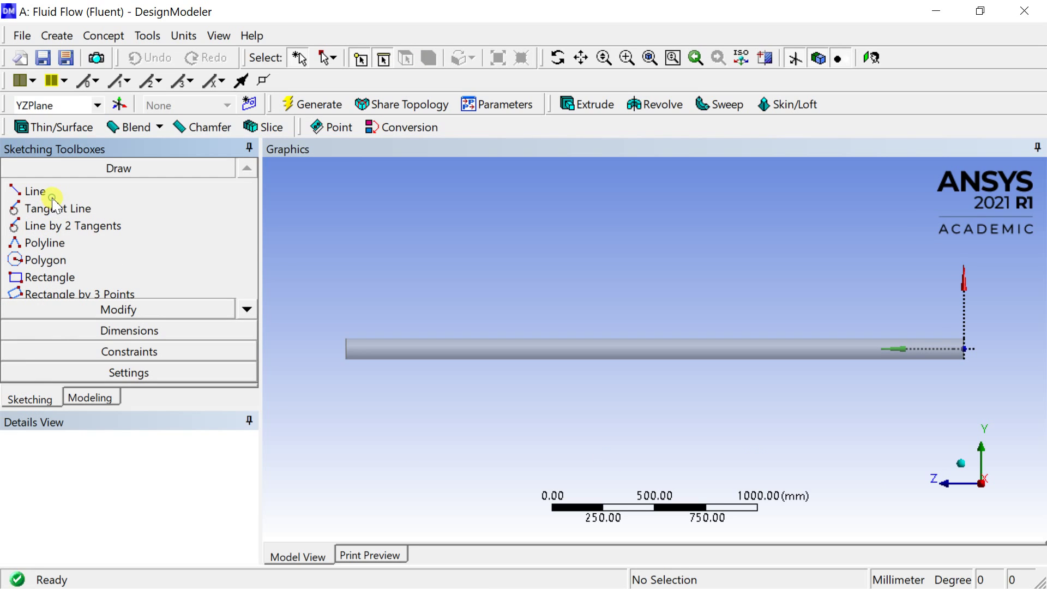
left_click(52, 194)
left_click(554, 285)
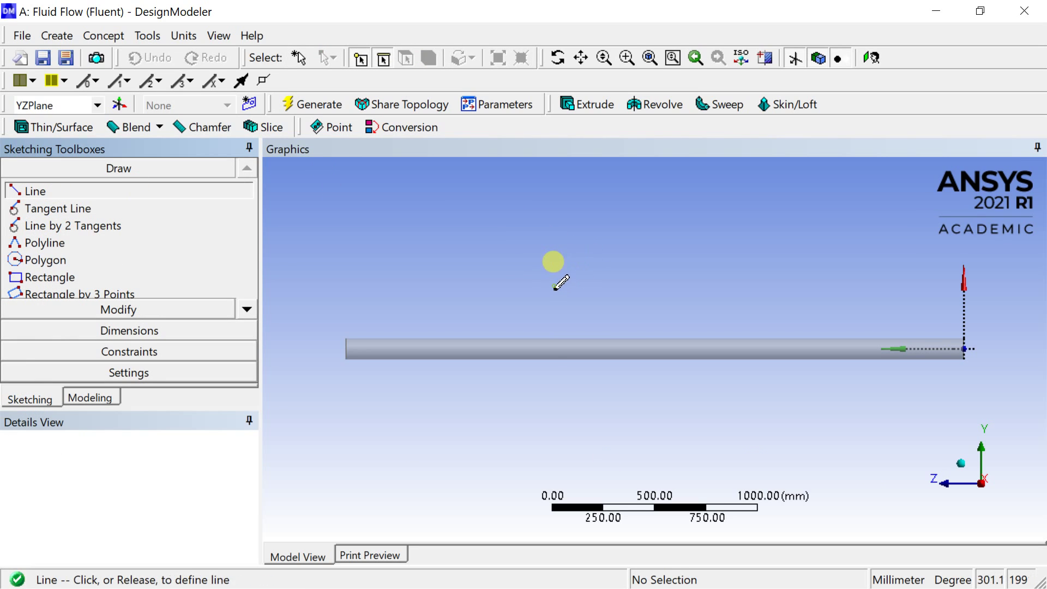
left_click(553, 406)
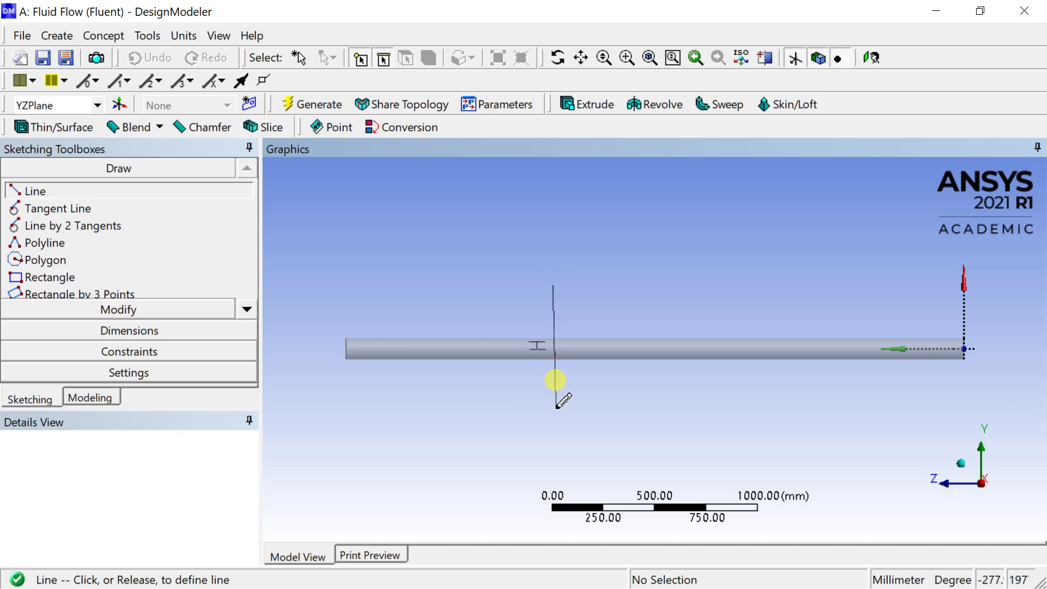
left_click(740, 289)
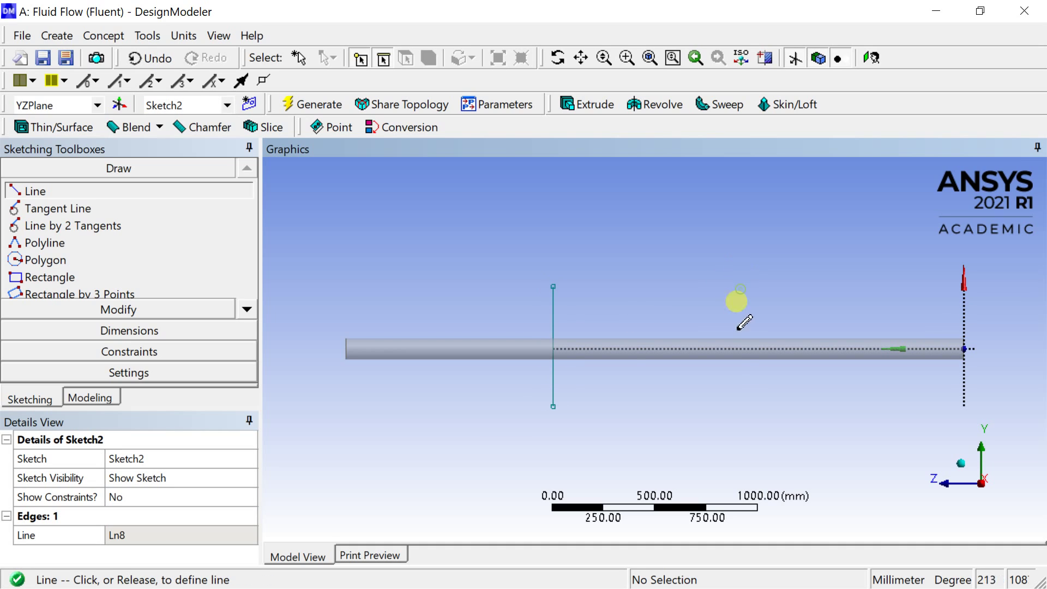
left_click(740, 403)
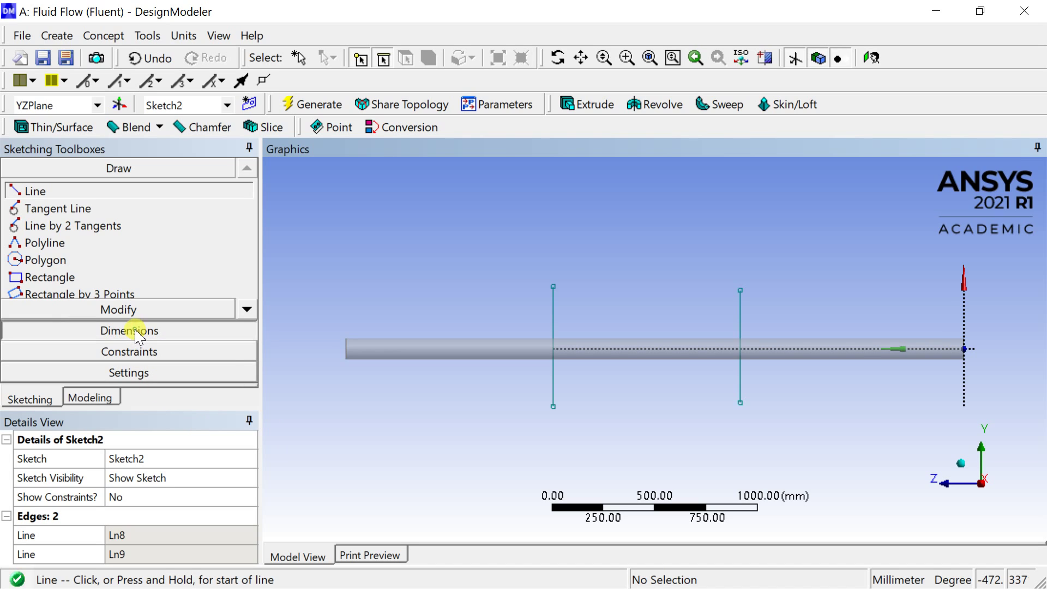
- Dimension the horizontal distance from the pipe's origin-end vertical axis to each of the two sketched vertical lines
left_click(136, 331)
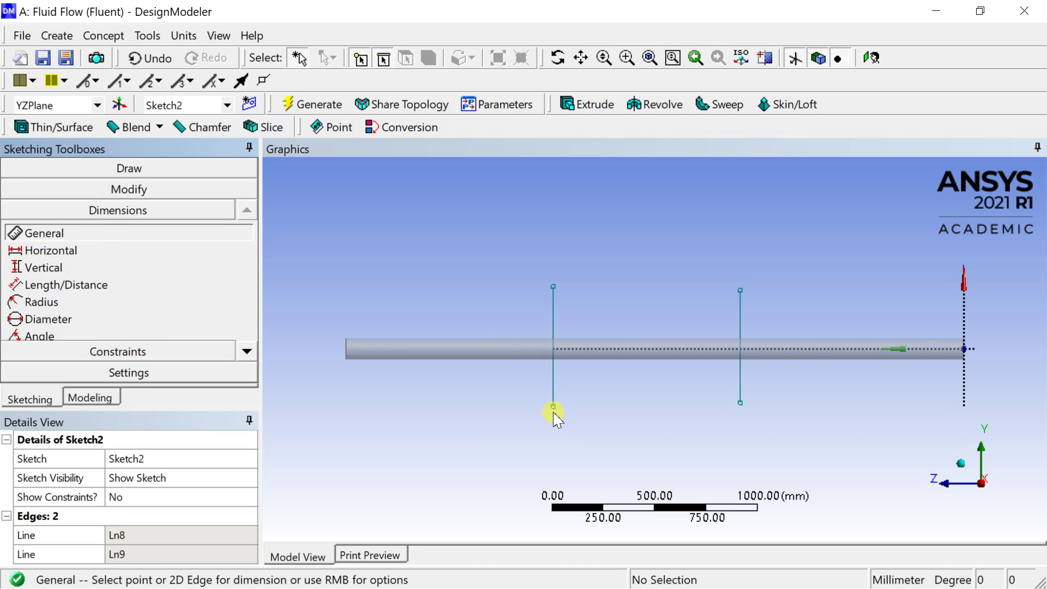
left_click(554, 407)
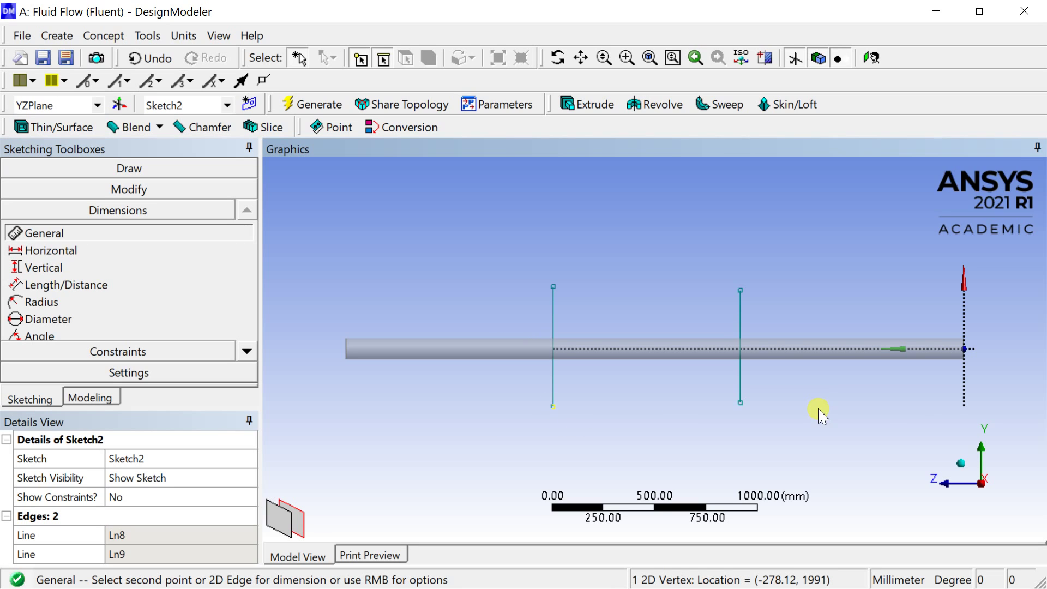
left_click(964, 391)
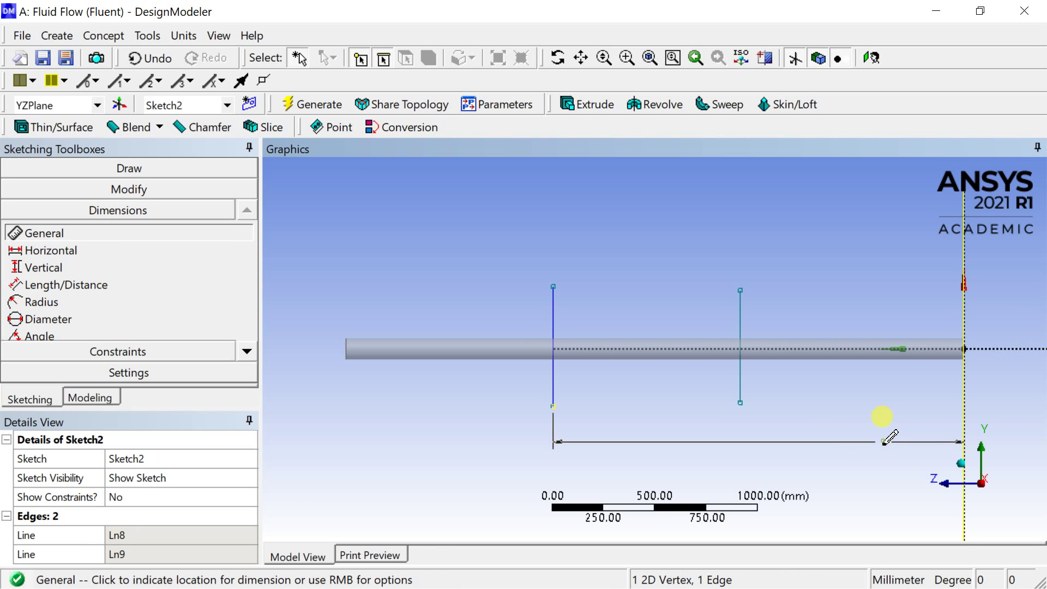
left_click(763, 439)
left_click(740, 404)
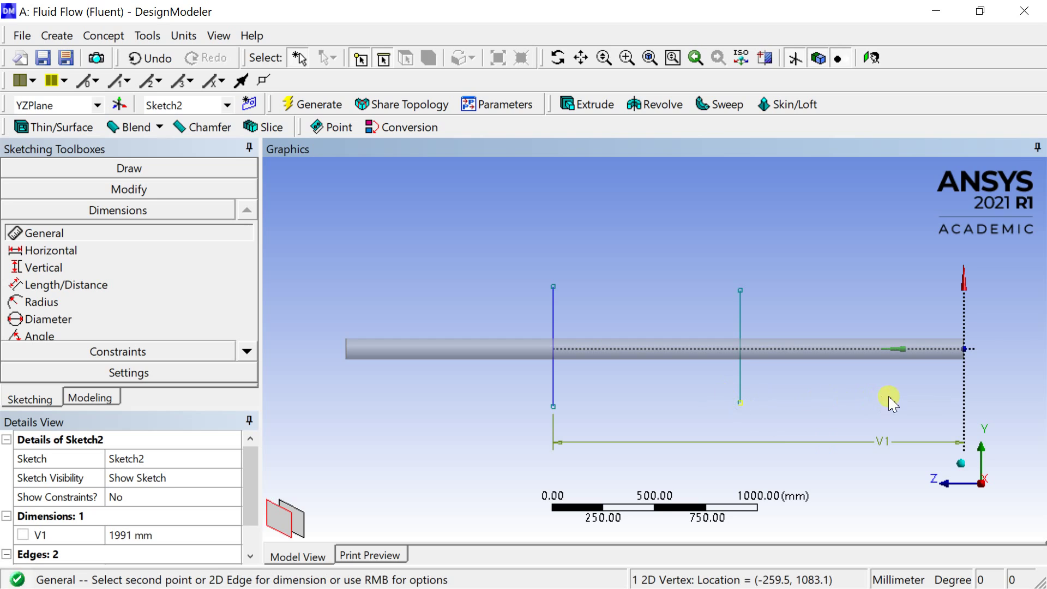
left_click(961, 388)
left_click(896, 418)
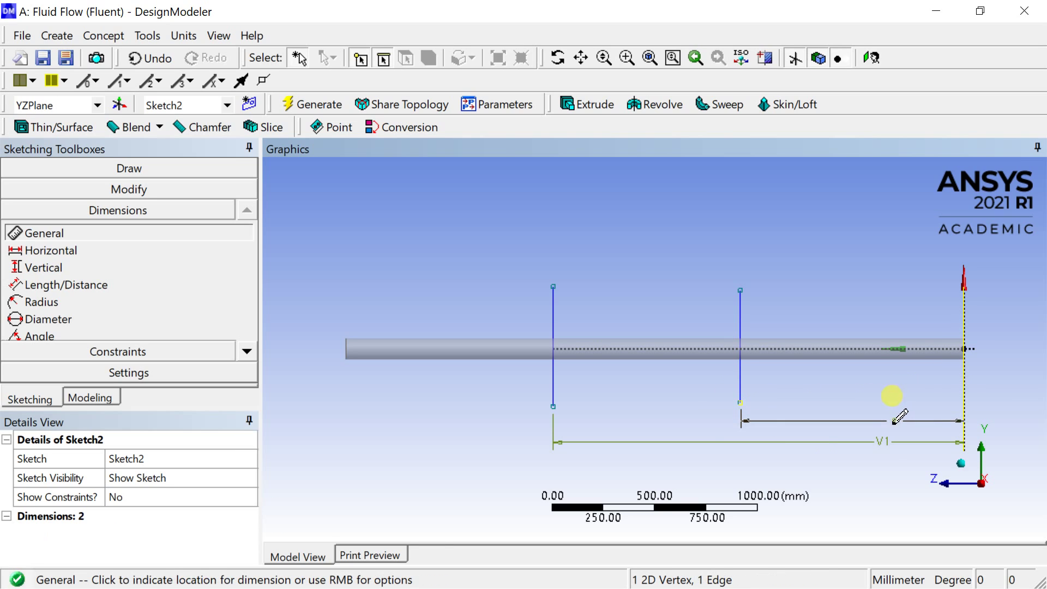
- Set the distances from the vertical axis to 1800 mm for the farther line and 1200 mm for the nearer, then generate
left_click_drag(260, 484, 250, 499)
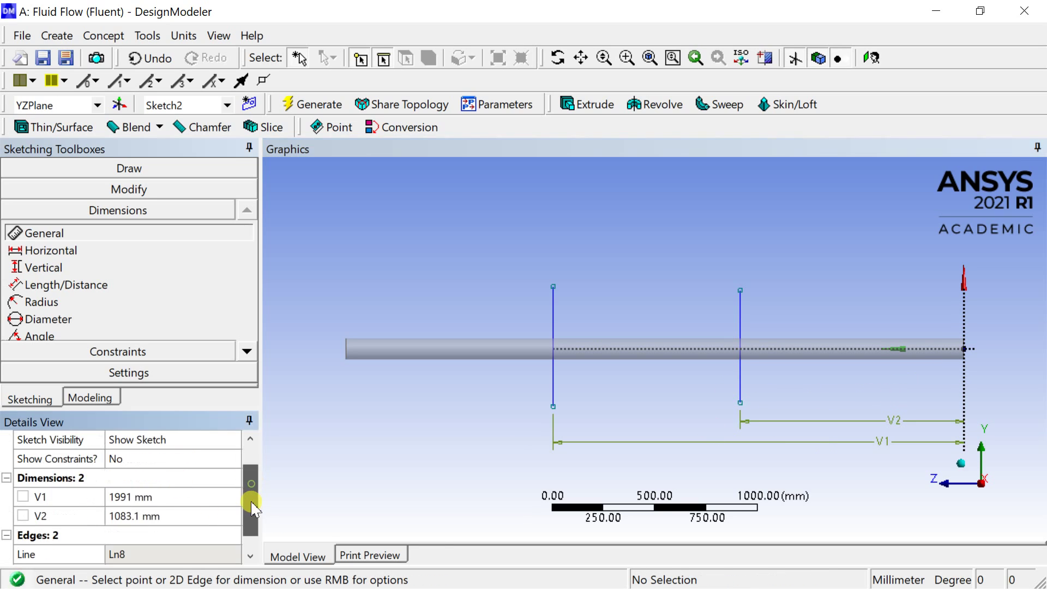
left_click(191, 499)
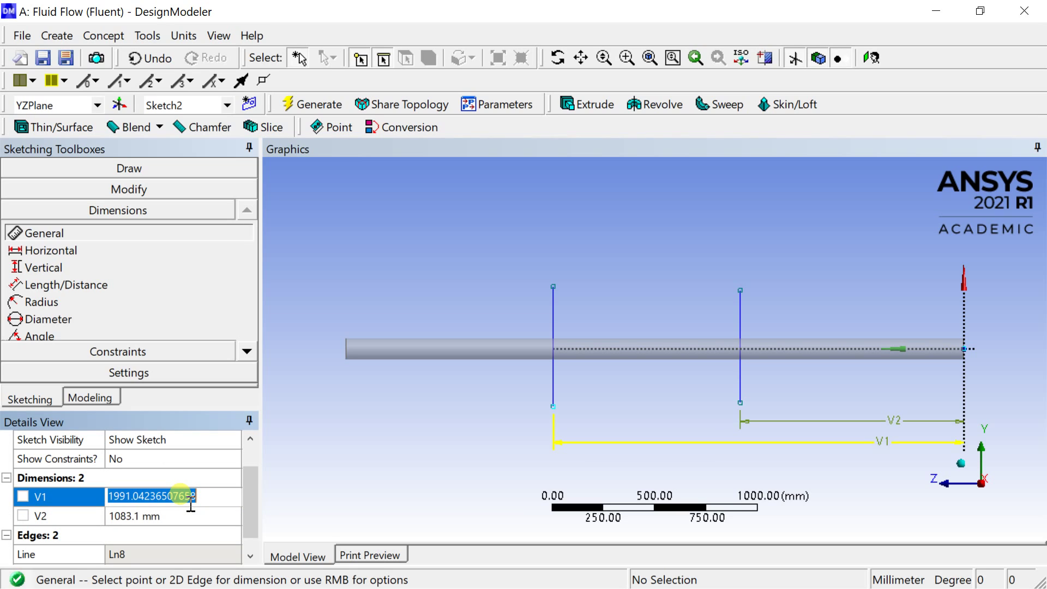
type("1800")
key("Return")
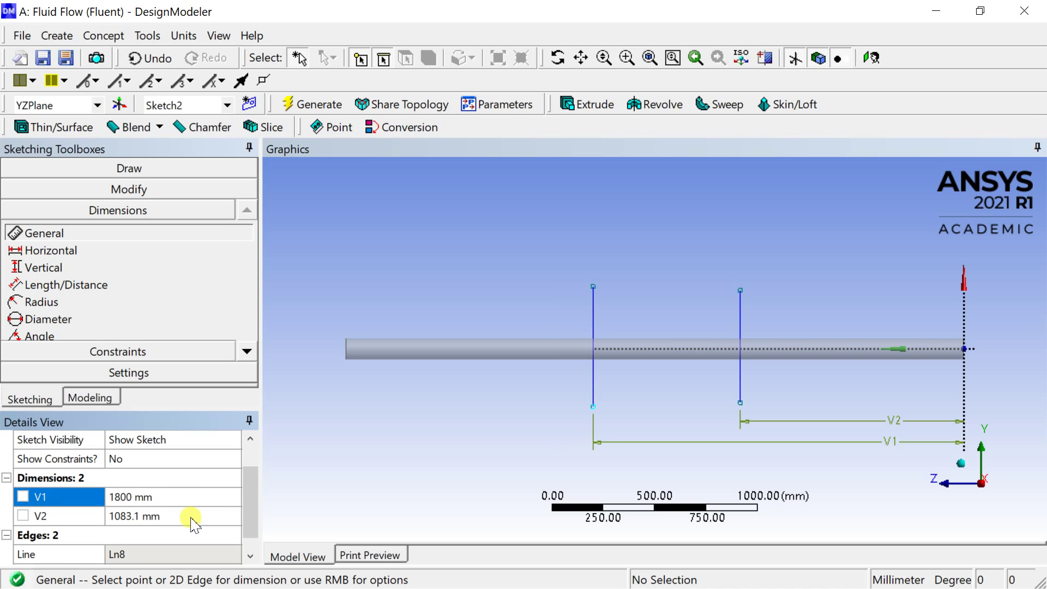
left_click(191, 516)
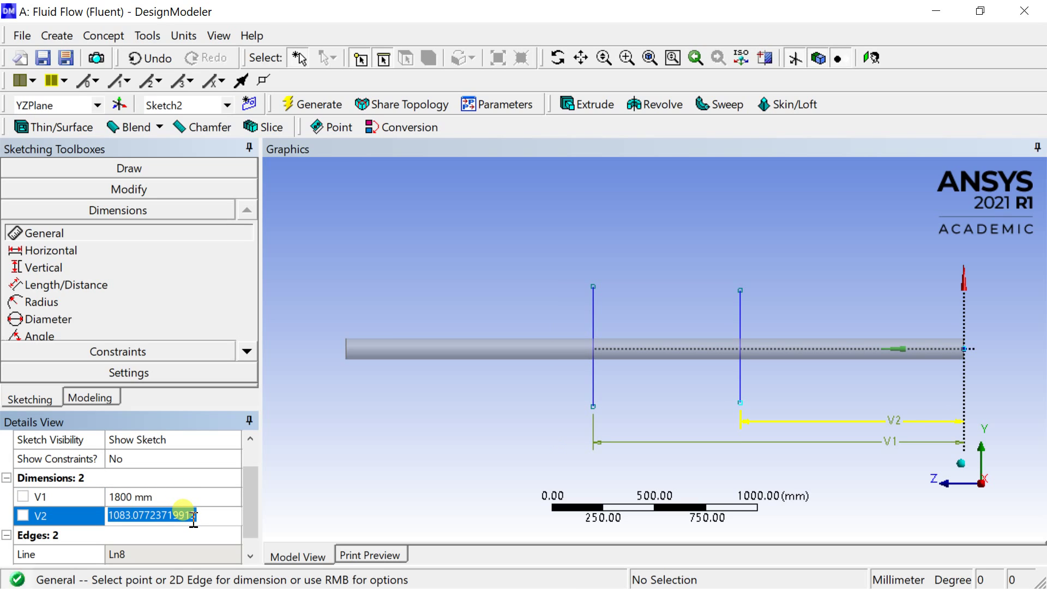
type("1200")
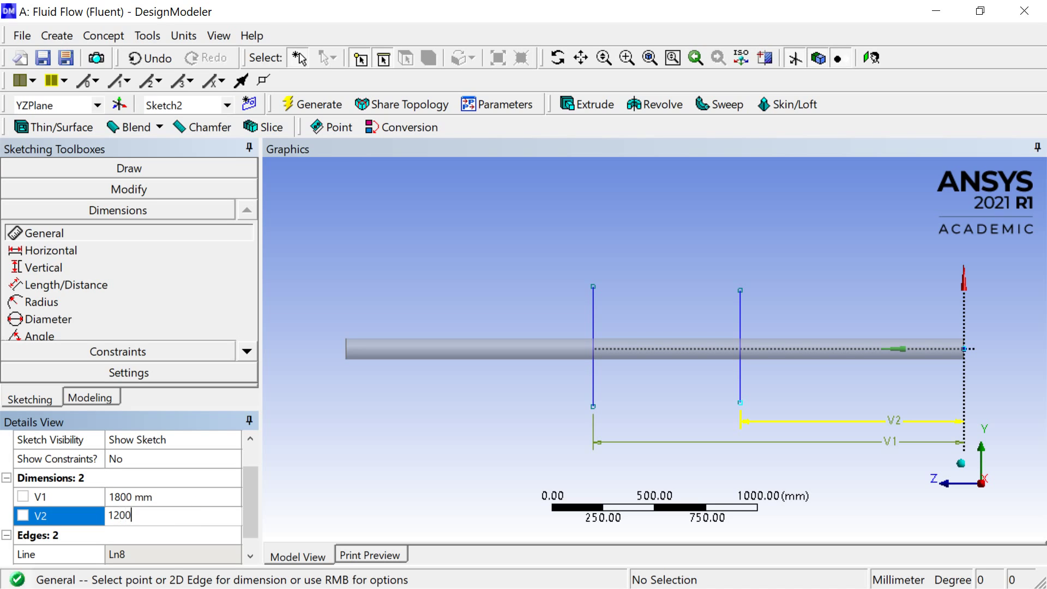
key("Return")
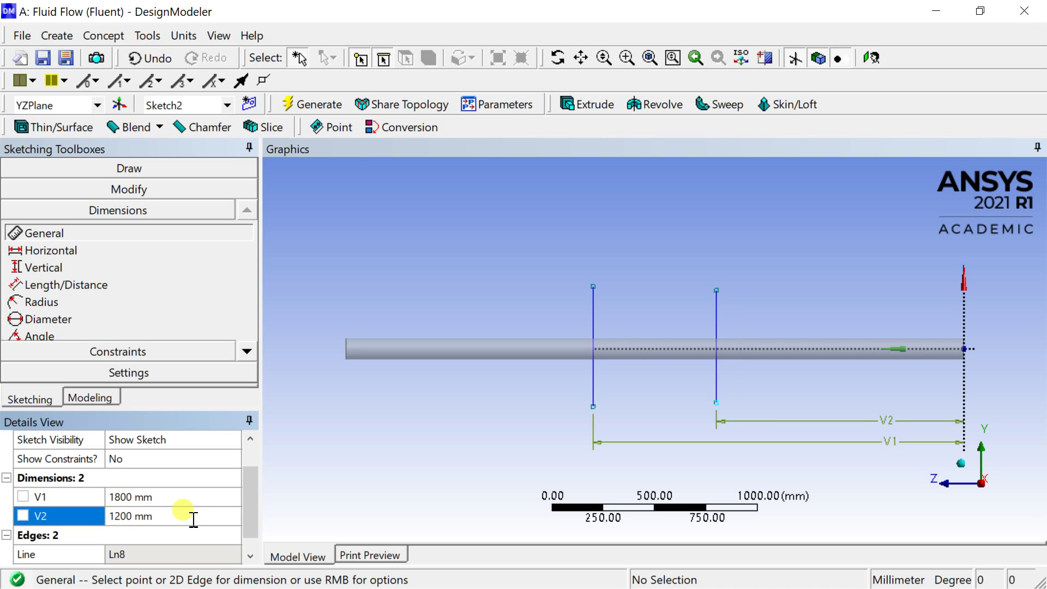
left_click(479, 236)
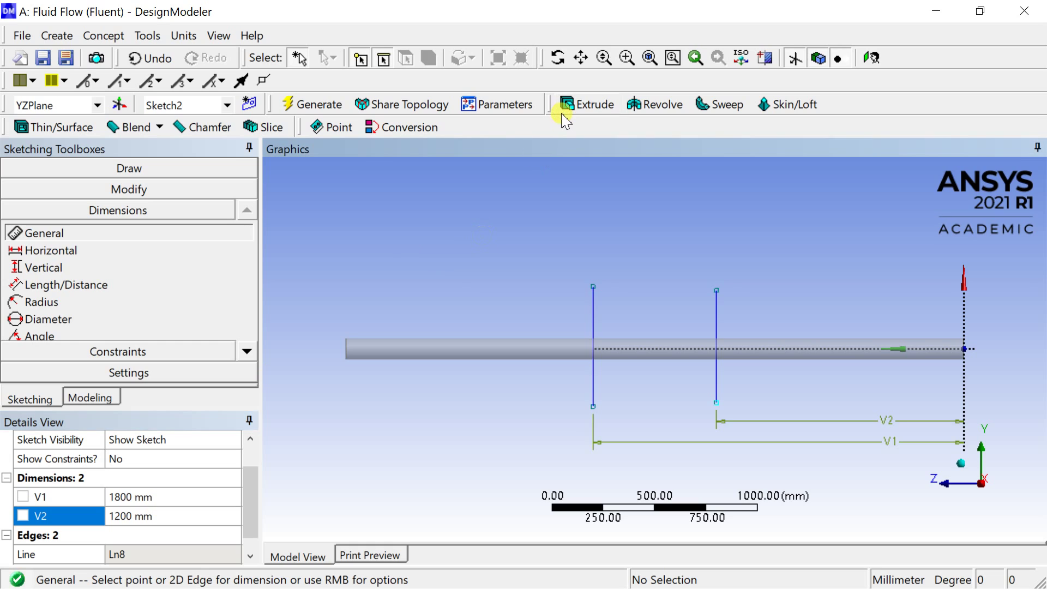
left_click(331, 104)
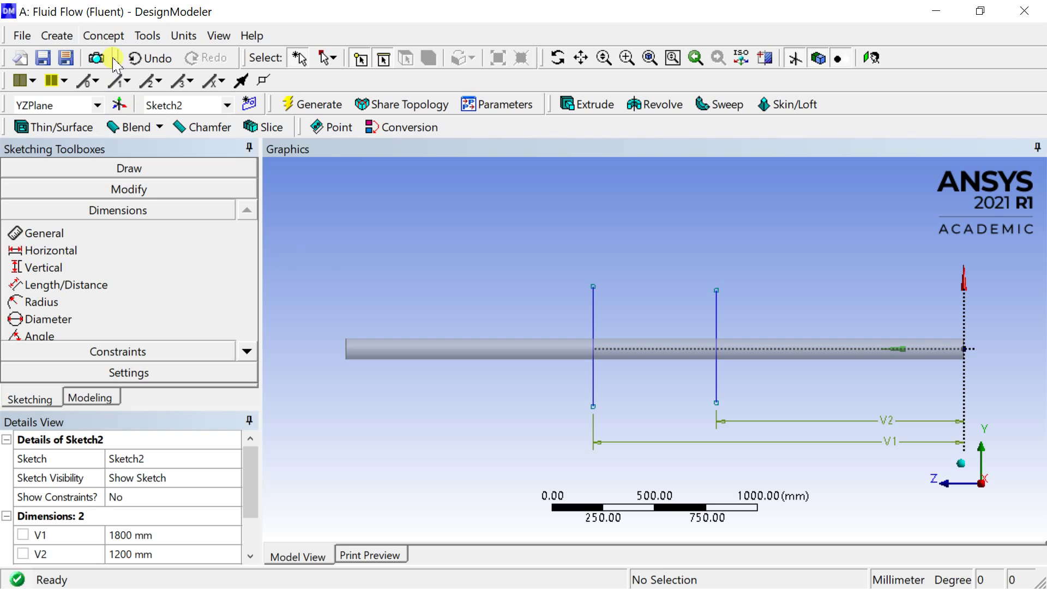
- Create line bodies from the YZPlane sketch with Lines From Sketches, using the Add Frozen operation, and generate them
left_click(107, 35)
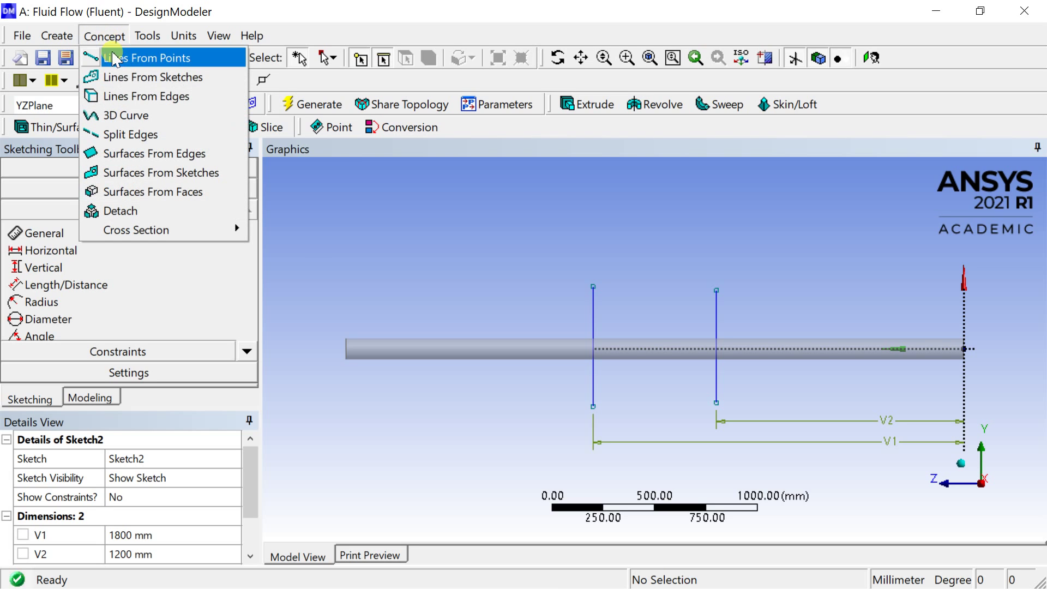
left_click(127, 80)
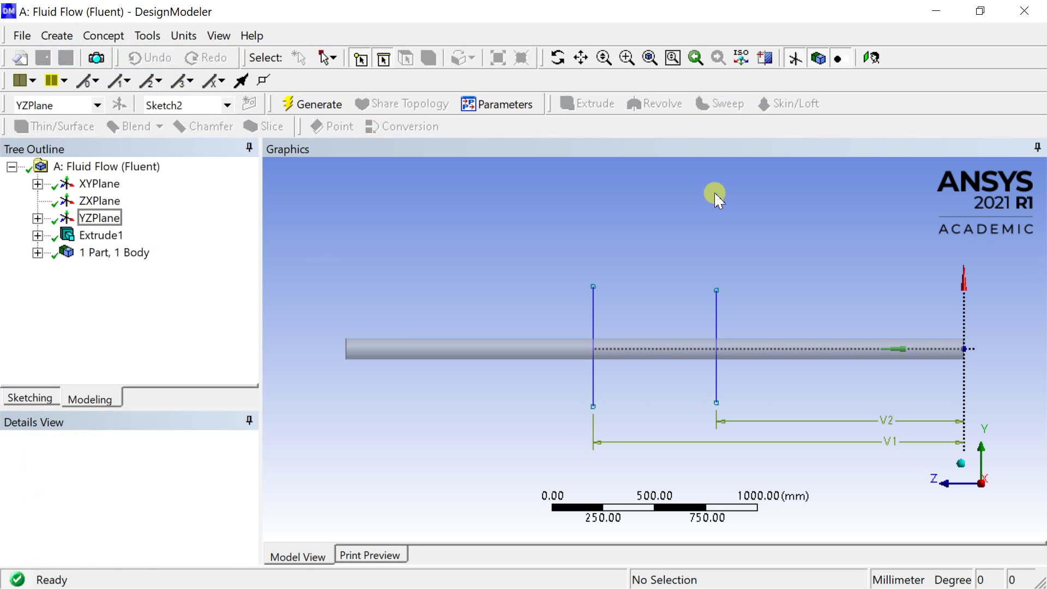
left_click(593, 314)
left_click(175, 479)
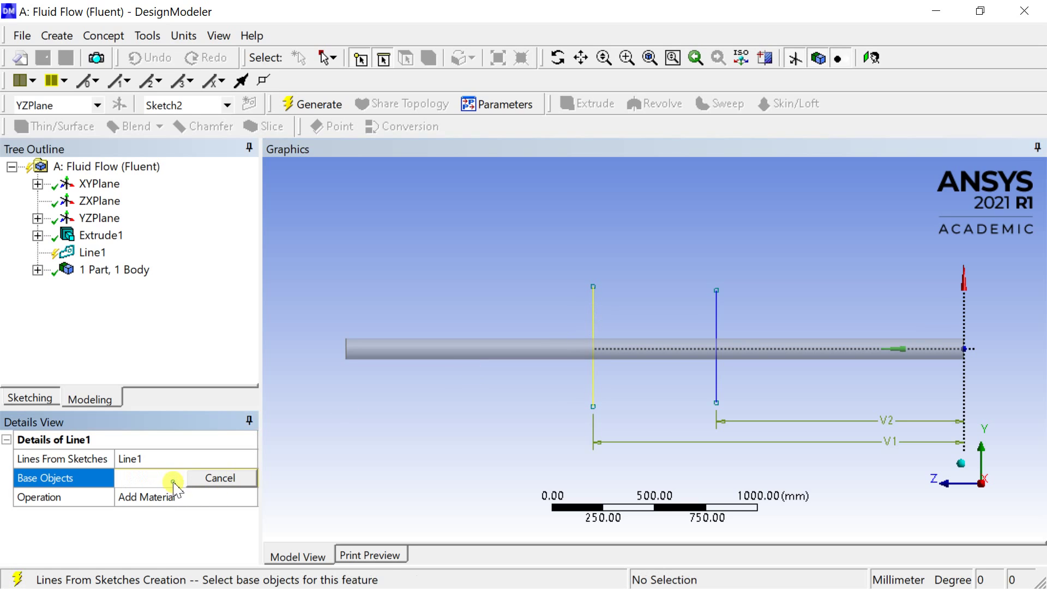
left_click(197, 497)
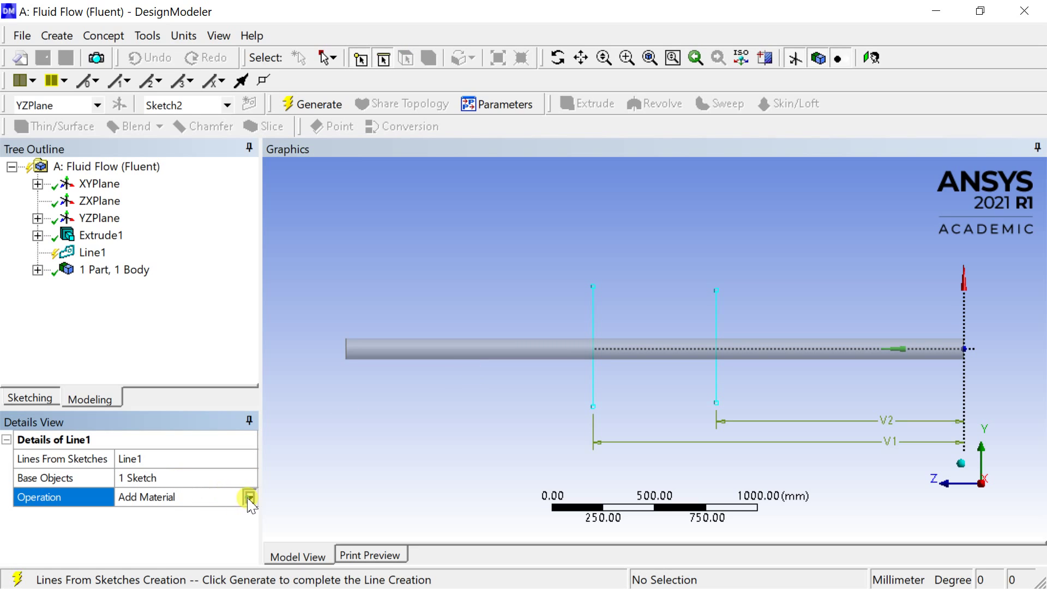
left_click(249, 497)
left_click(234, 515)
left_click(318, 104)
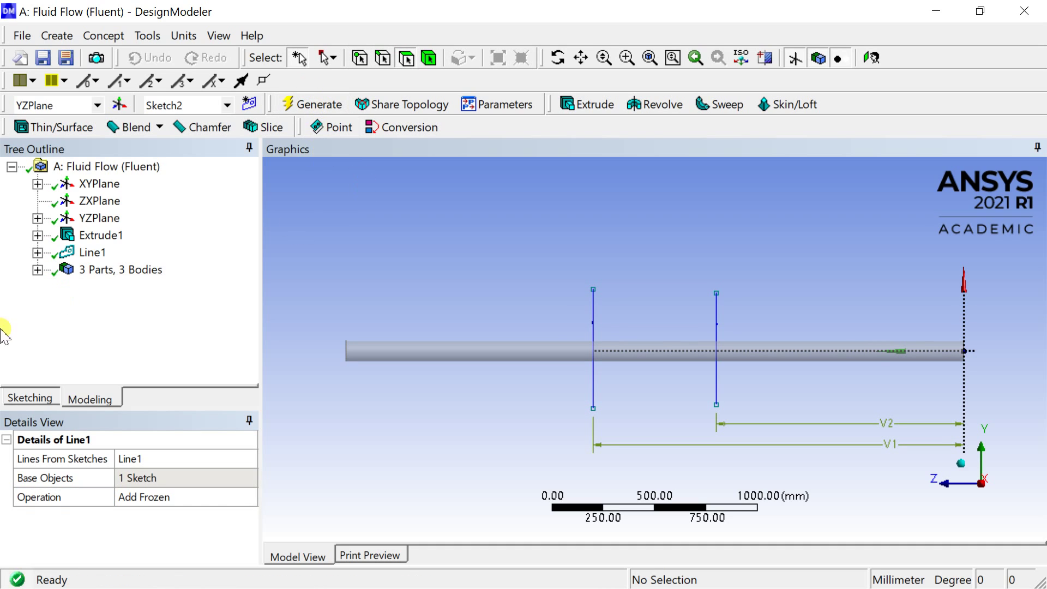
- Examine the solid and the two line bodies listed under the model's parts and bodies
left_click(37, 269)
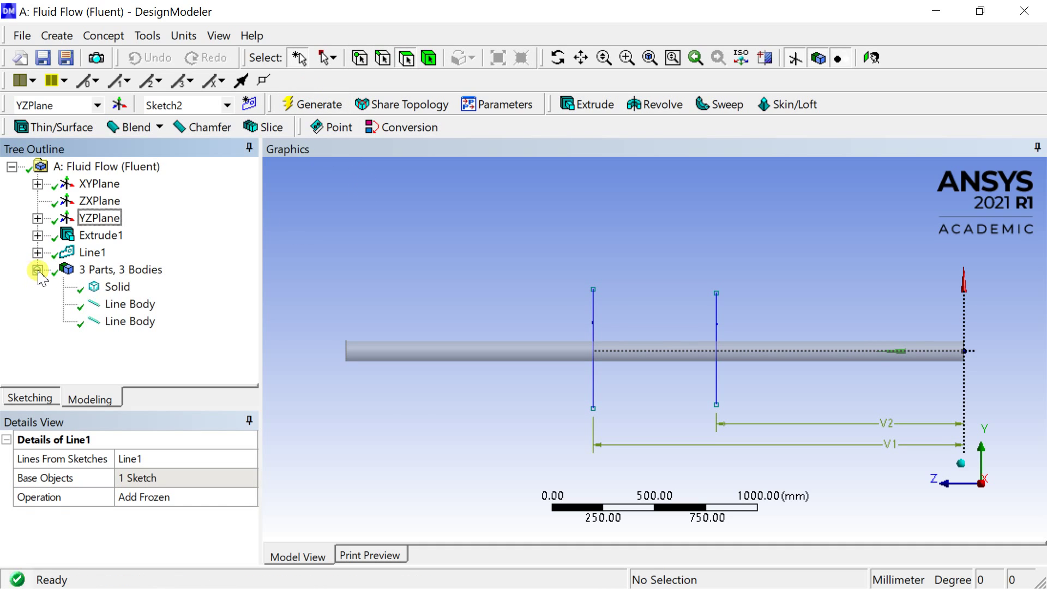
left_click(116, 286)
left_click(117, 305)
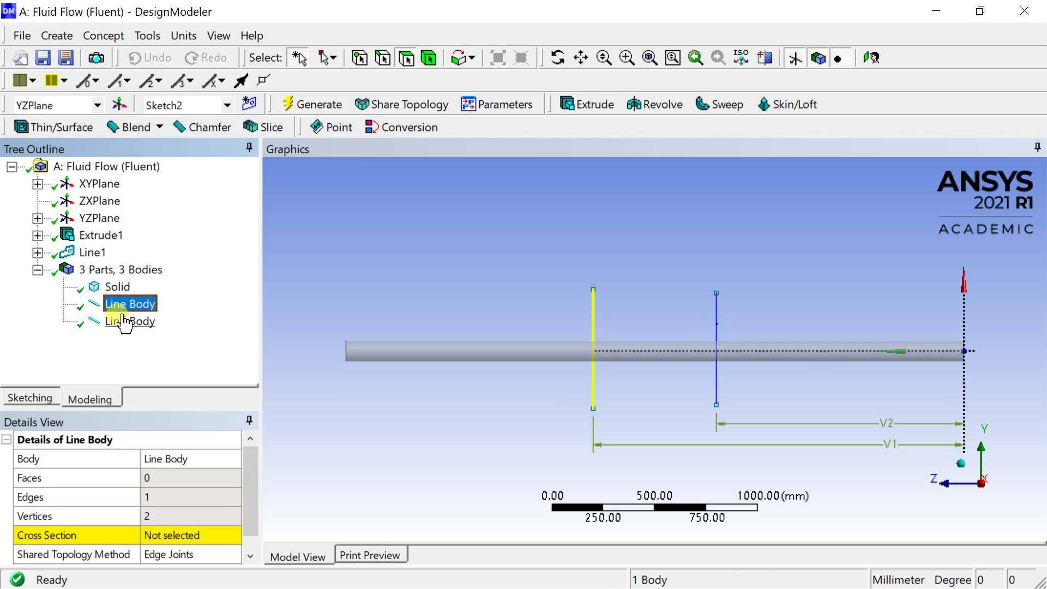
left_click(123, 321)
left_click(436, 283)
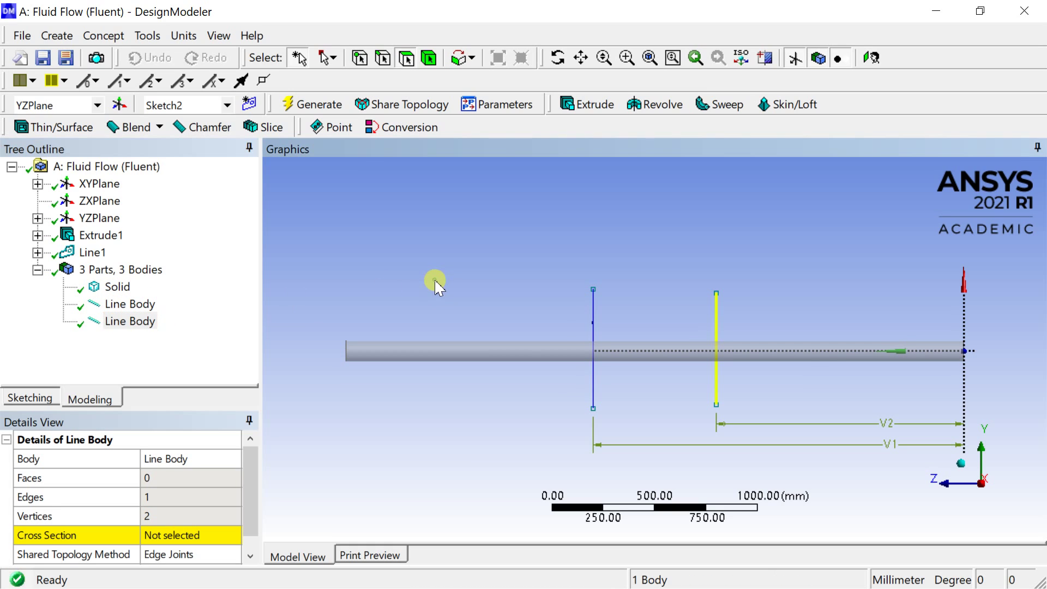
- Start a Projection feature and set its type to Edges On Face
left_click(146, 36)
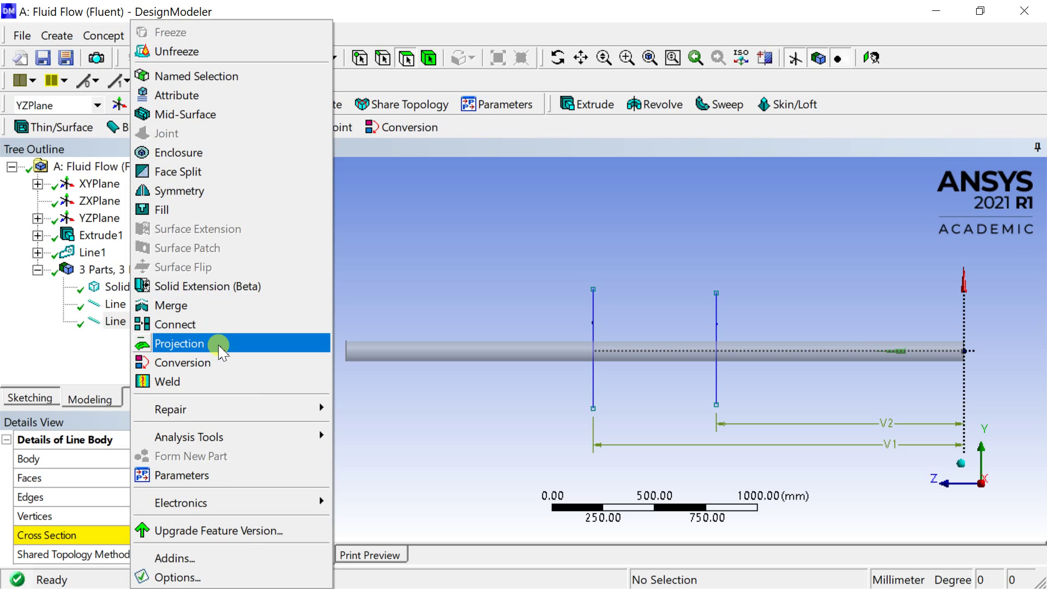
left_click(180, 343)
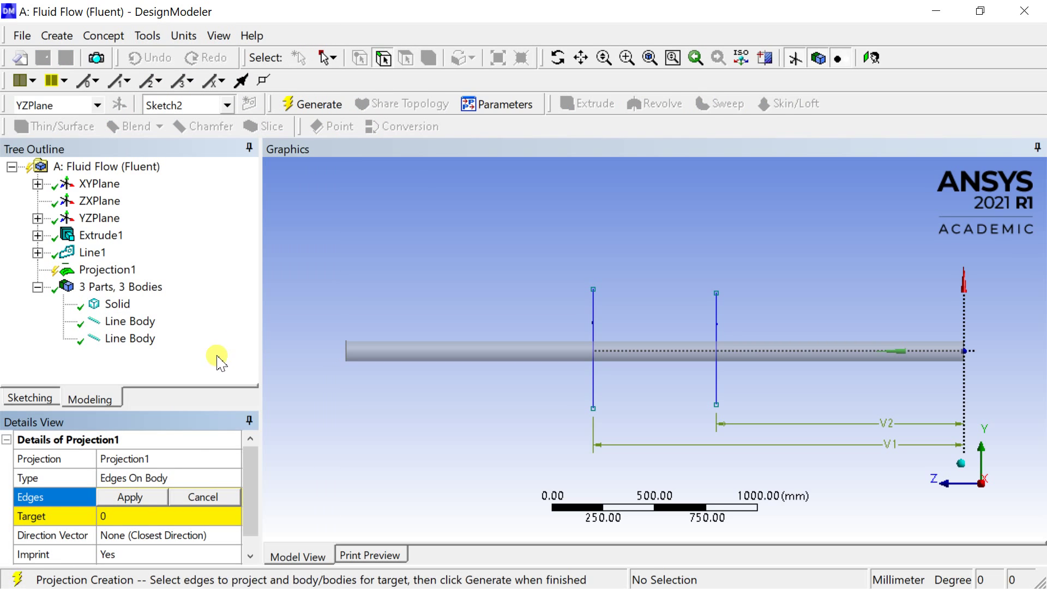
left_click(117, 477)
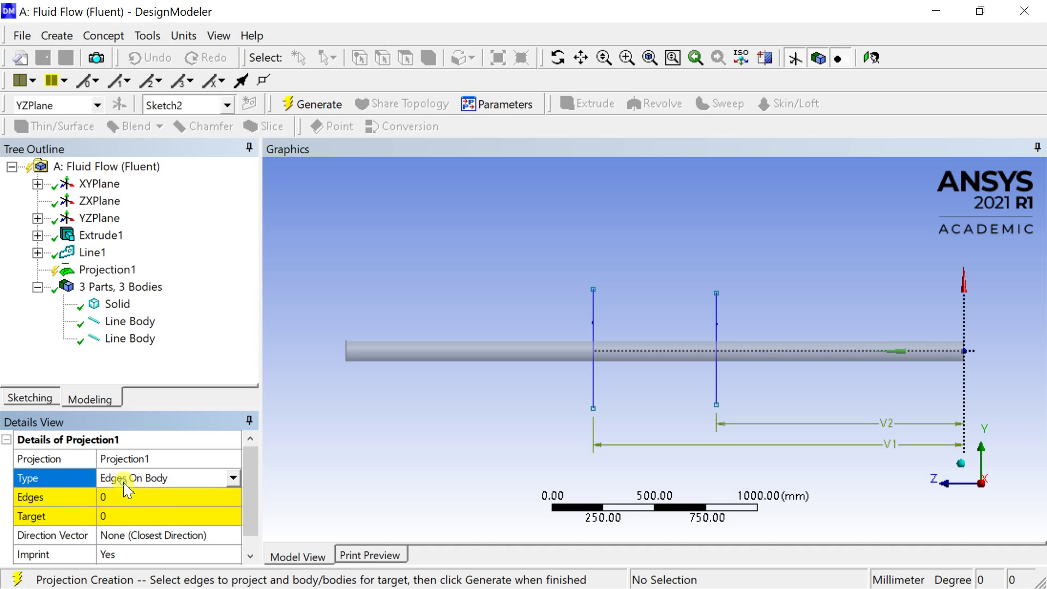
left_click(233, 477)
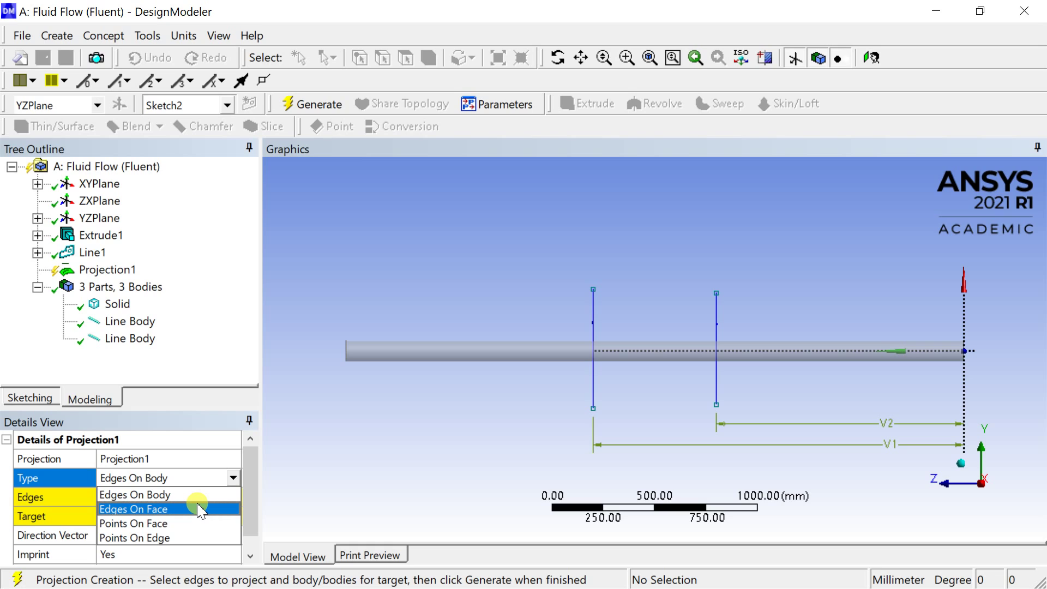
left_click(200, 509)
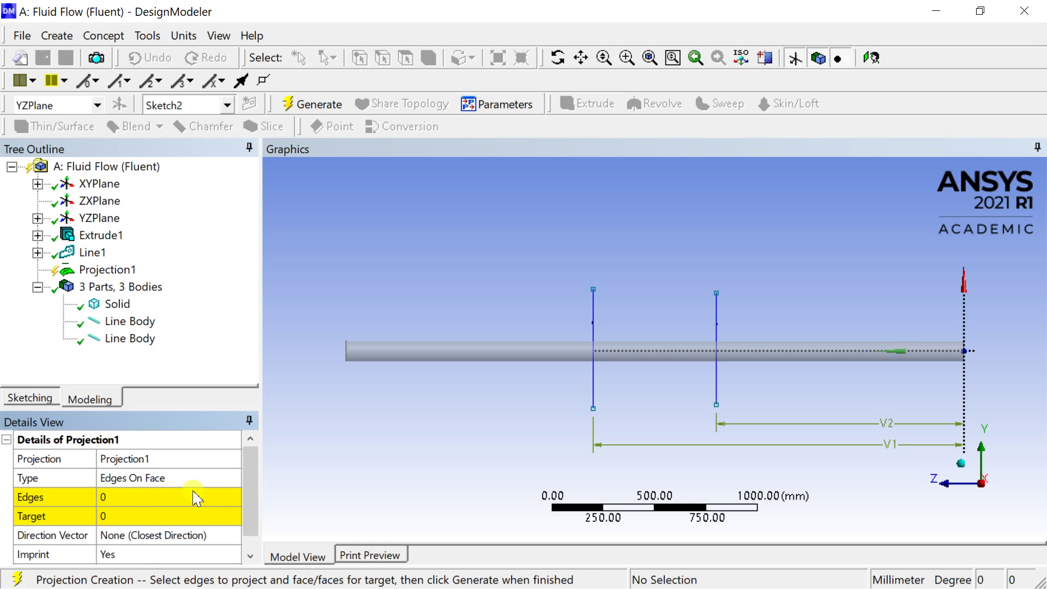
- Assign both vertical line bodies as the projection's edges and the pipe's cylindrical face as its target
left_click(196, 498)
left_click(593, 393)
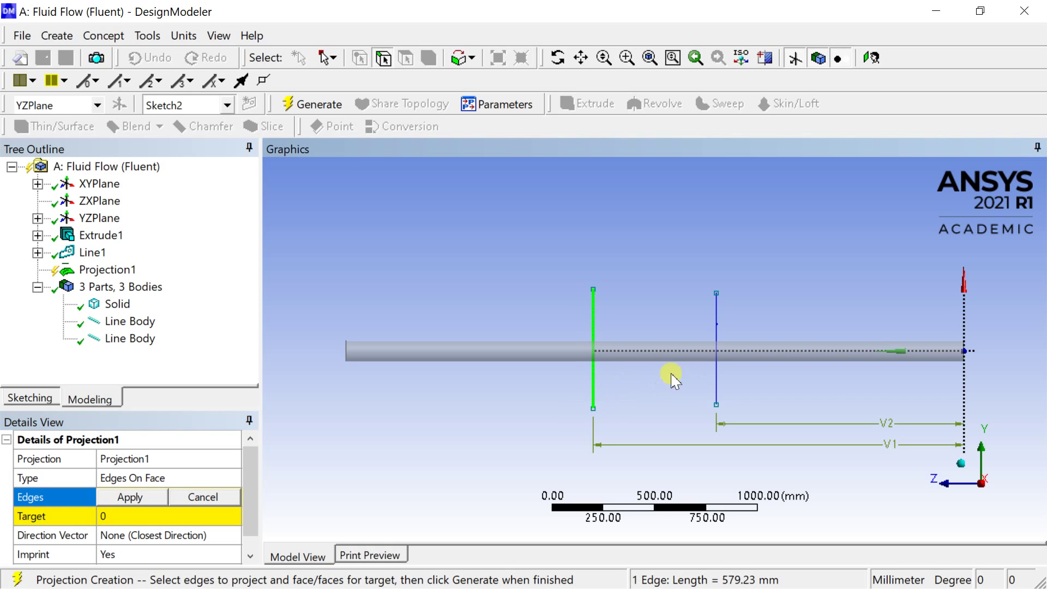
left_click(715, 368, "ctrl")
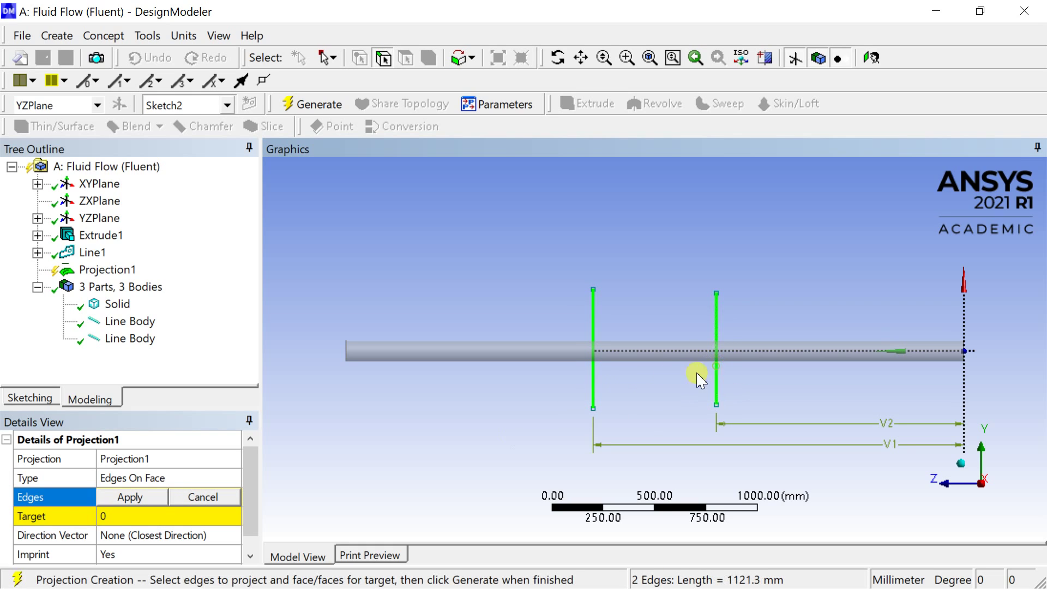
left_click(146, 498)
left_click(154, 517)
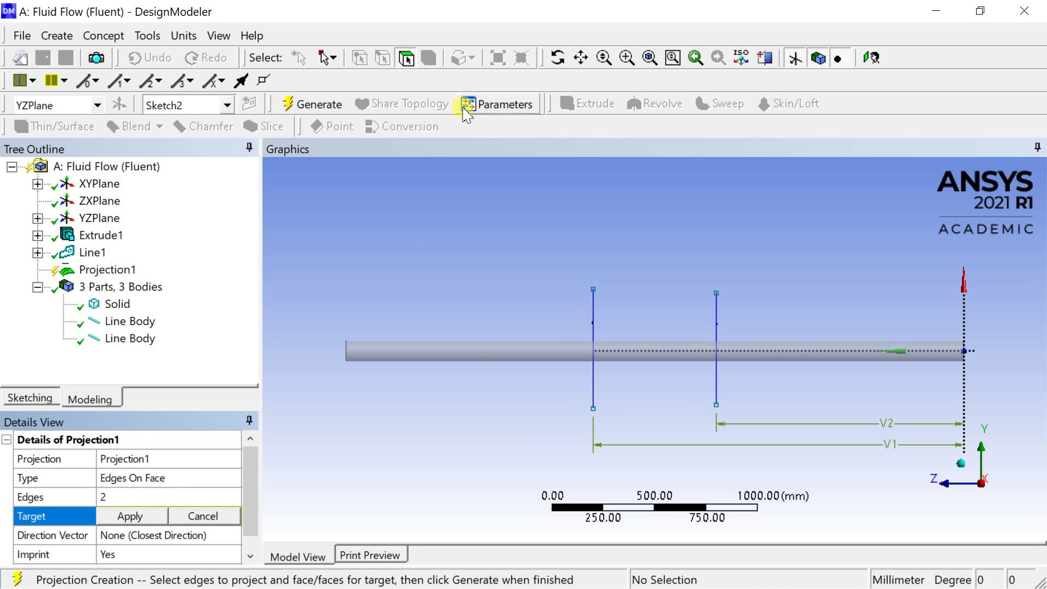
left_click(467, 351)
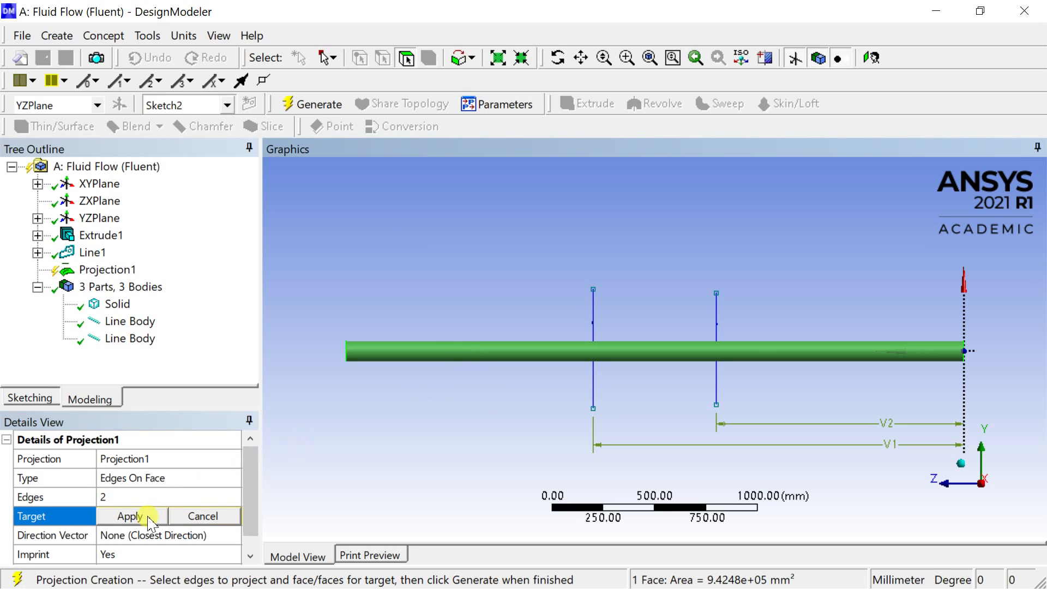
left_click(130, 515)
- Set Extend Edges to Yes for the projection, generate it and check the split on the pipe's cylindrical face
scroll(187, 495, "down", 1)
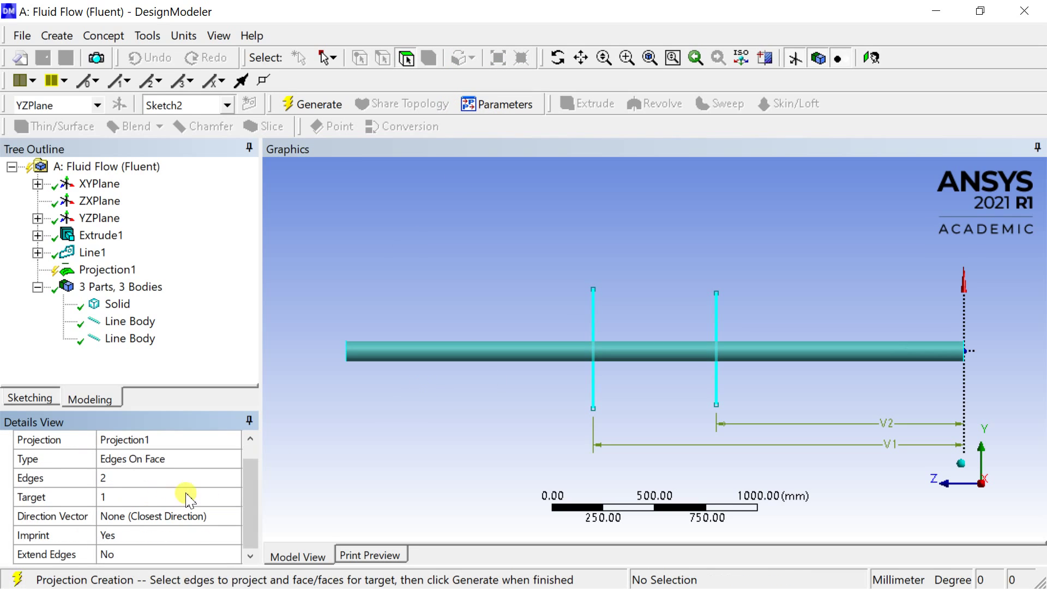
left_click(224, 555)
left_click(233, 553)
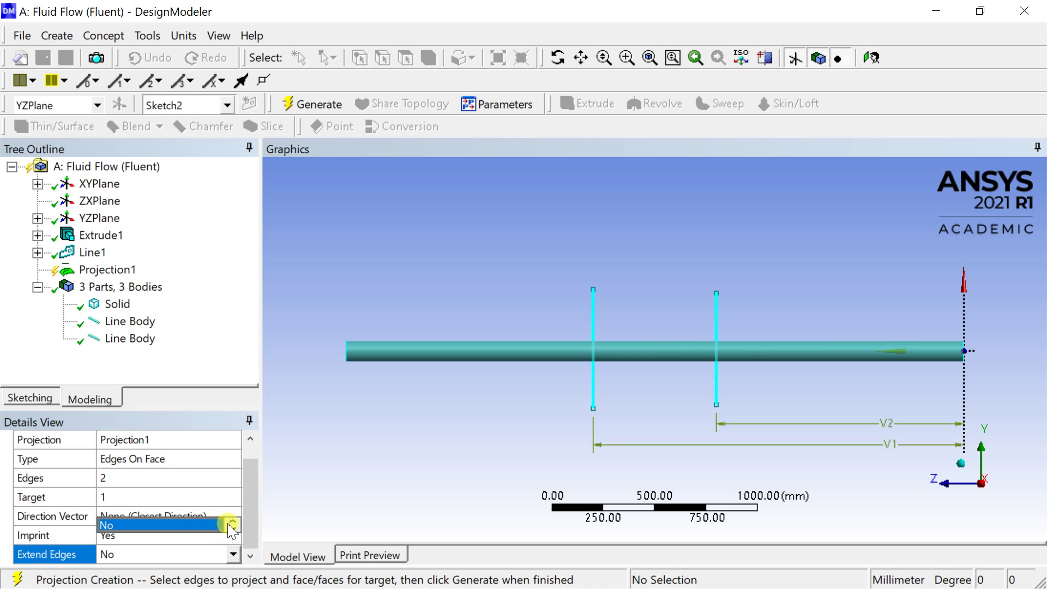
left_click(213, 535)
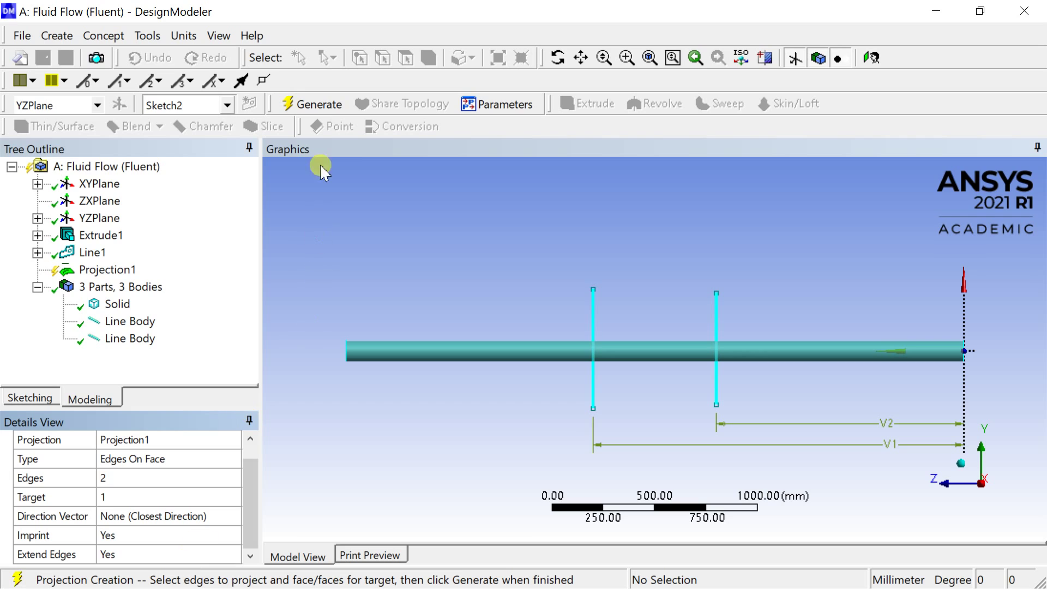
left_click(312, 104)
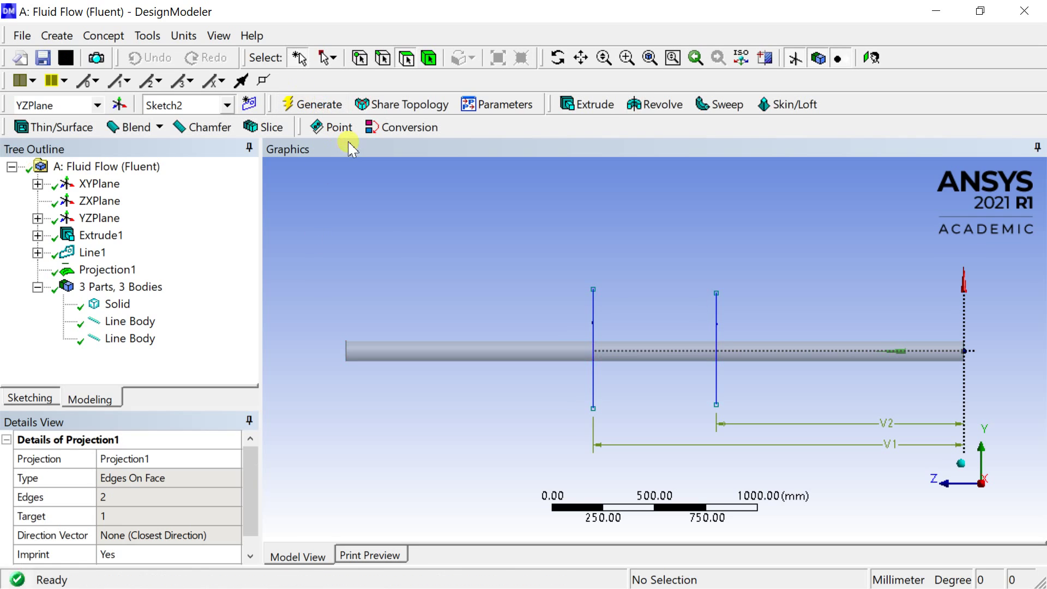
left_click(561, 355)
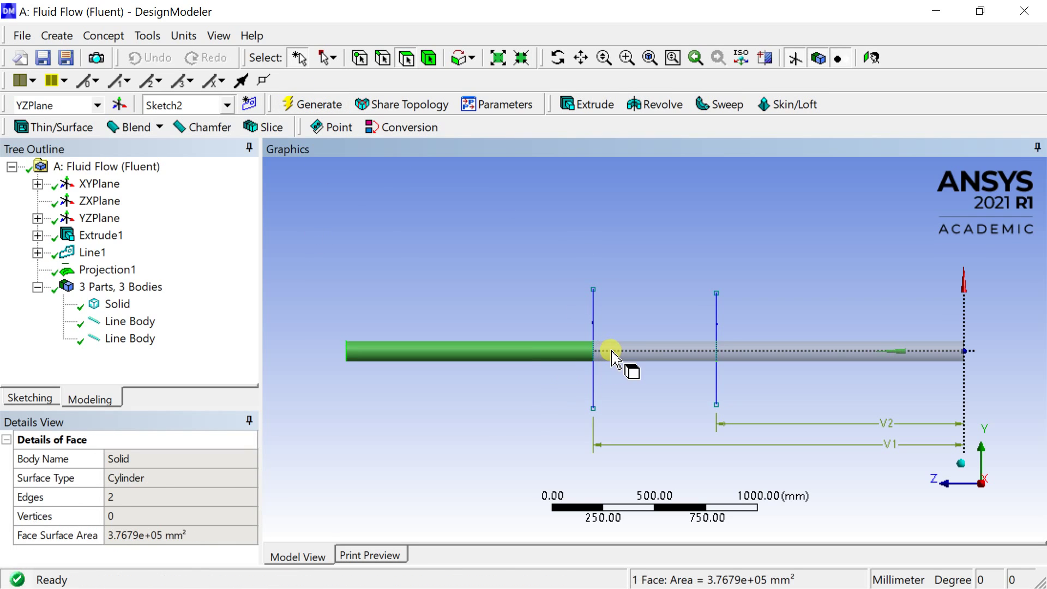
- Inspect the separate cylindrical faces of the split pipe wall individually, including the middle section between the two line bodies
left_click(612, 352)
left_click(763, 352)
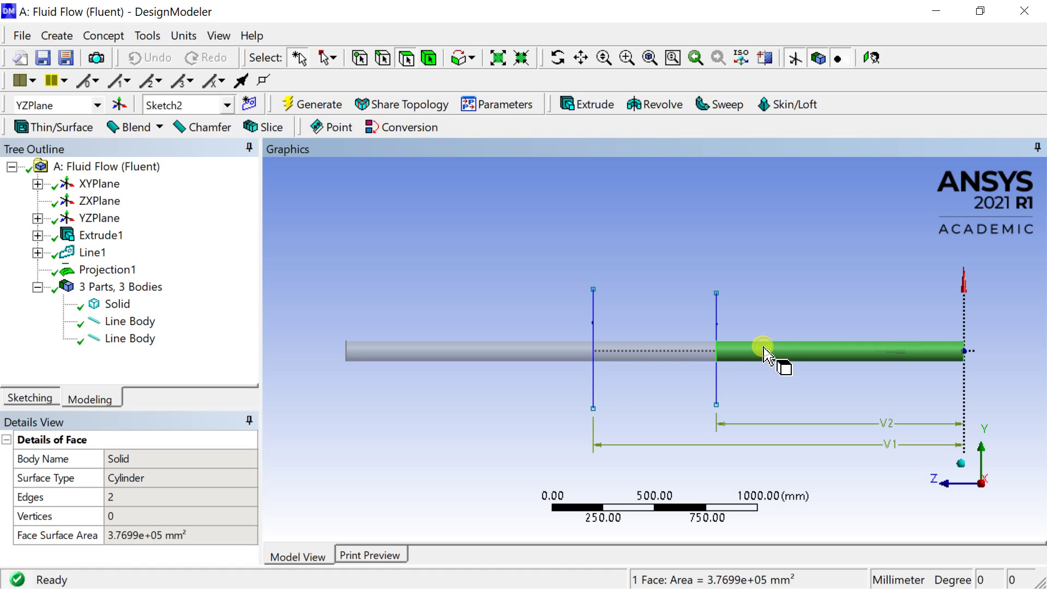
left_click(636, 352)
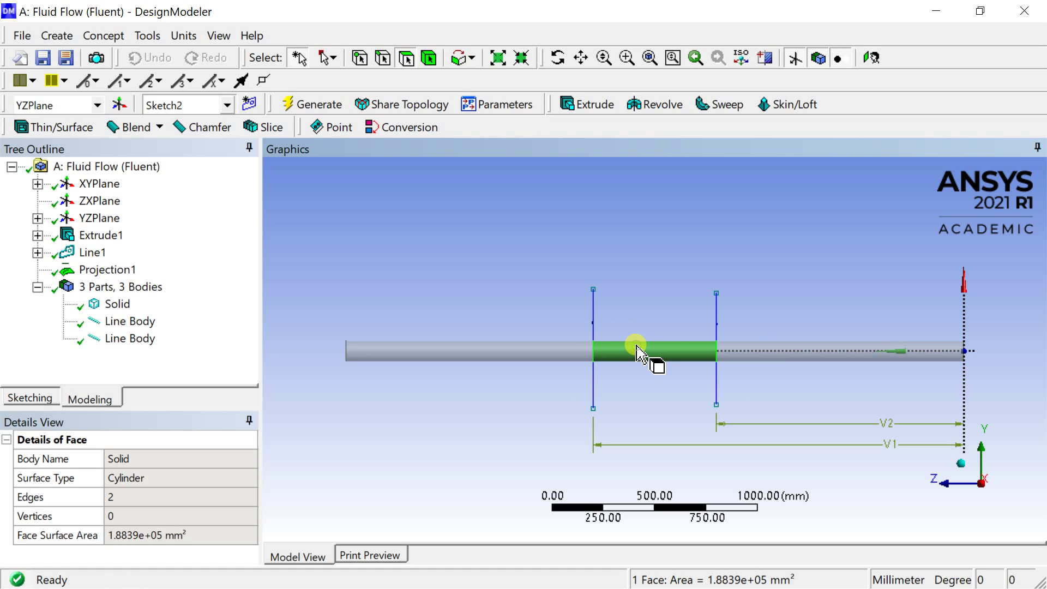
left_click(962, 468)
scroll(622, 393, "up", 5)
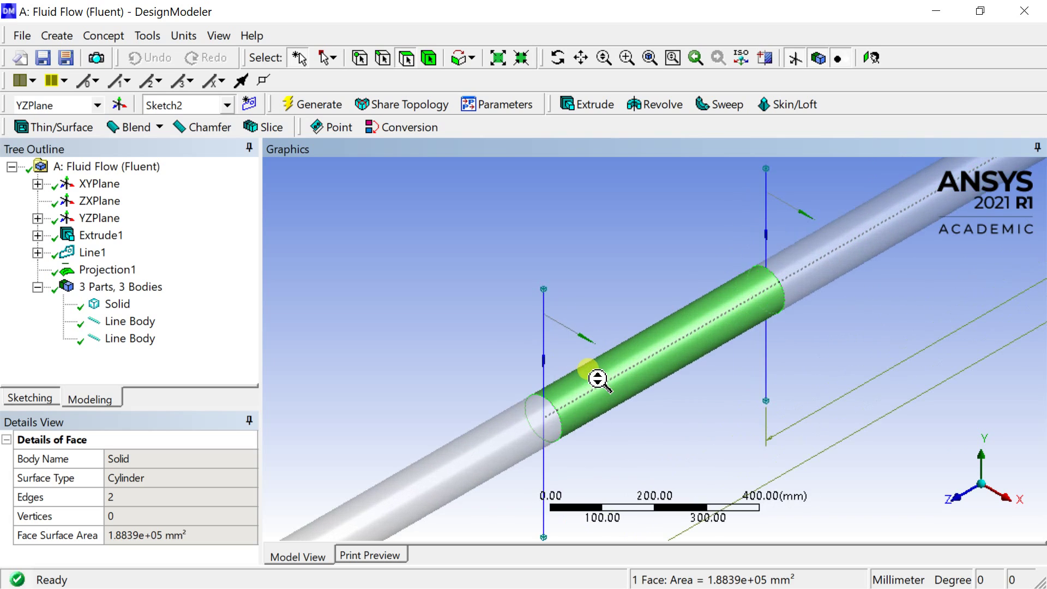
left_click(1004, 496)
left_click(961, 213)
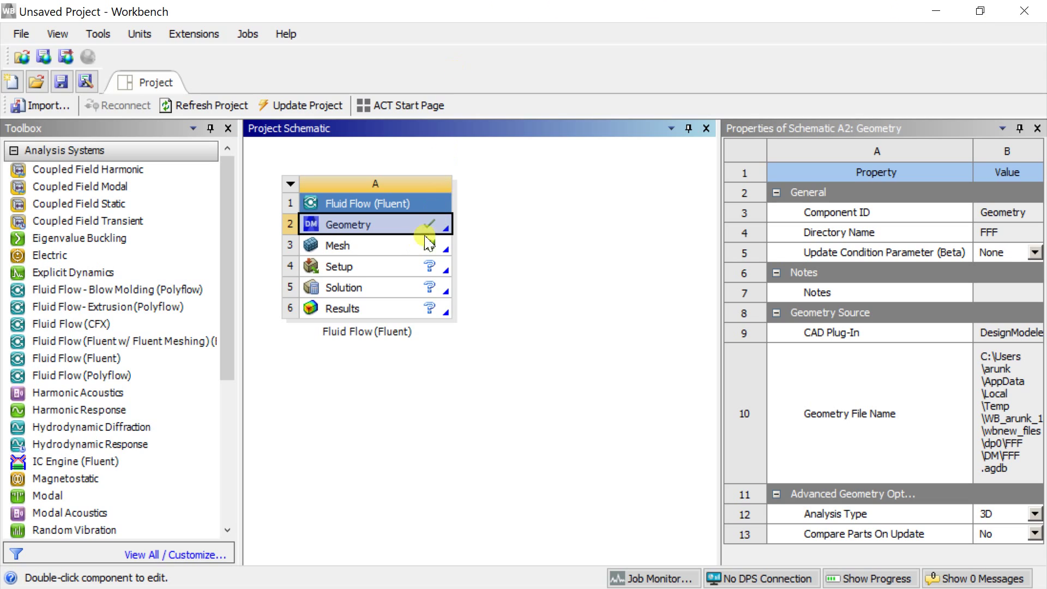
- Switch to Workbench, open the Fluid Flow system's Mesh component for editing in Meshing and minimize the ribbon
left_click(408, 250)
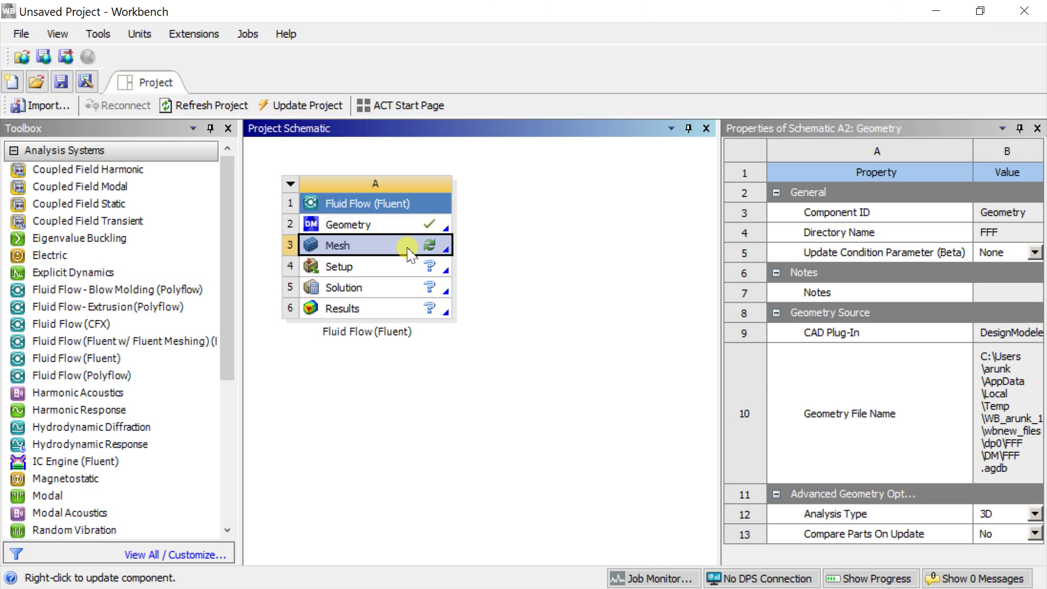
right_click(408, 248)
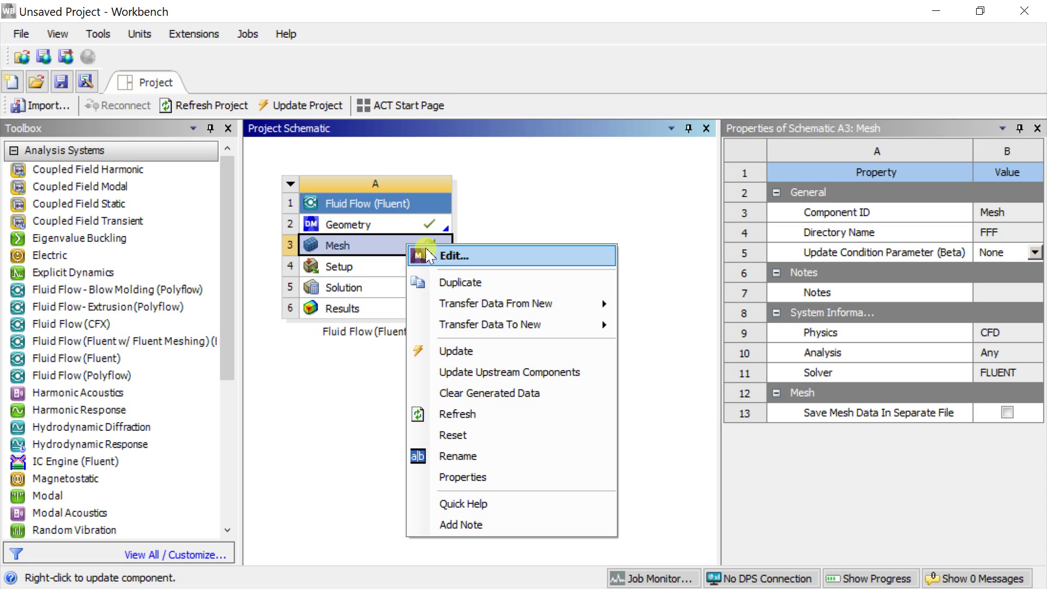
left_click(453, 255)
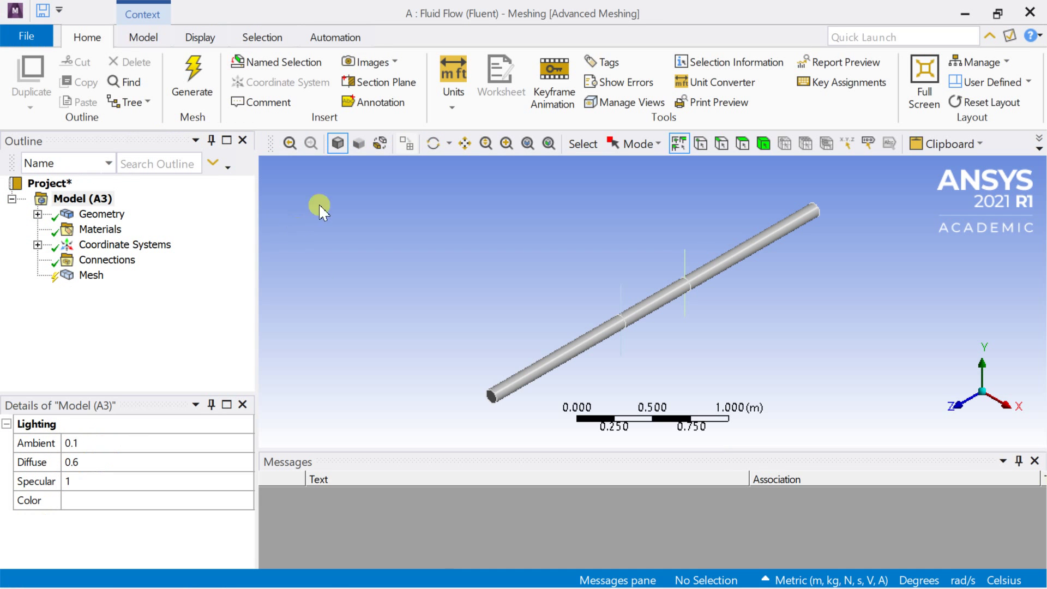
left_click(988, 38)
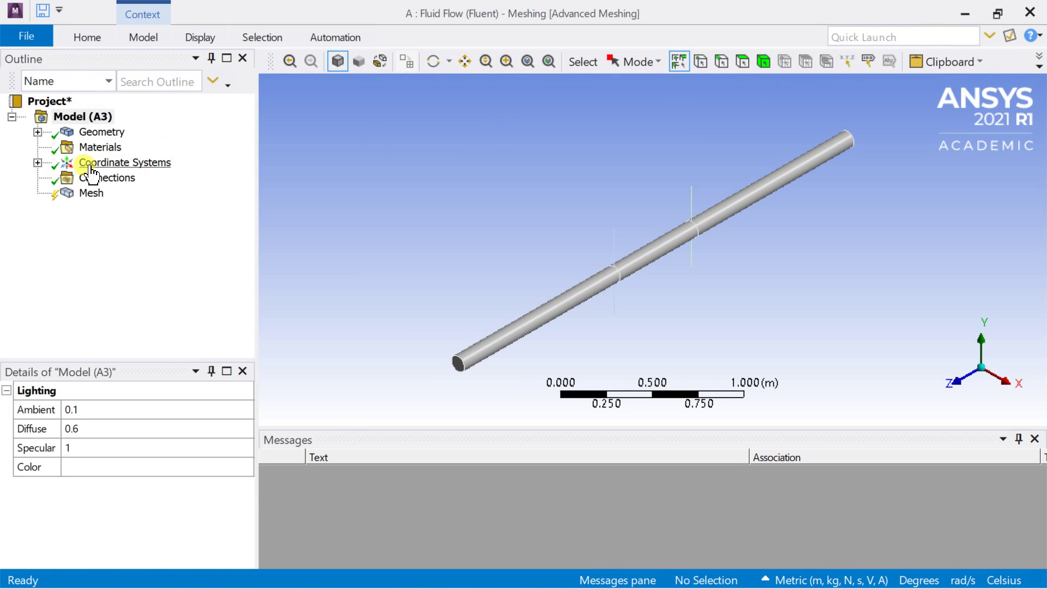
- Insert a mesh Method control and apply the solid pipe body as its geometry
left_click(78, 196)
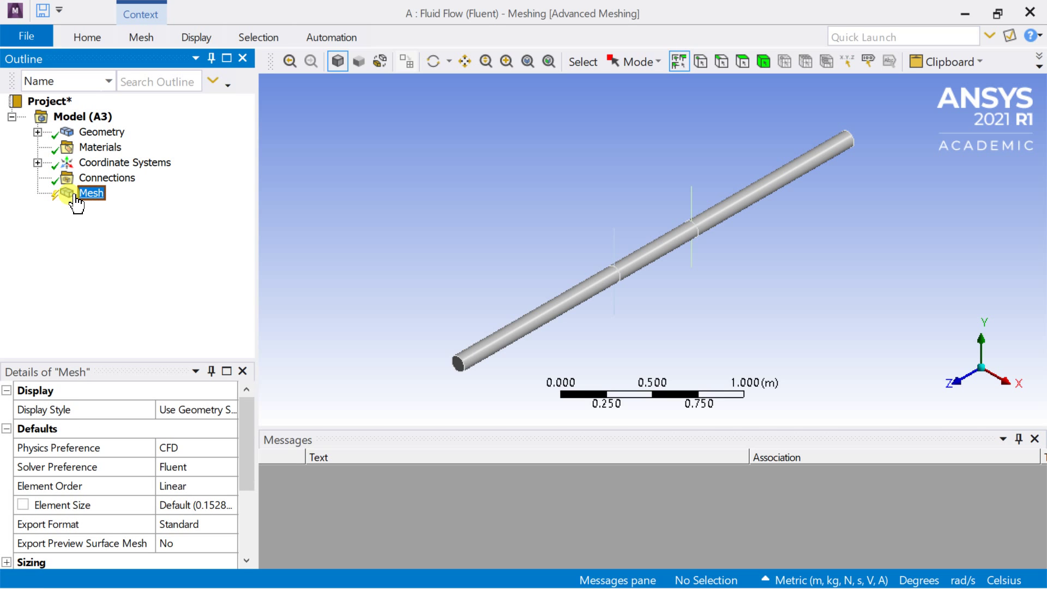
right_click(77, 197)
mouse_move(109, 207)
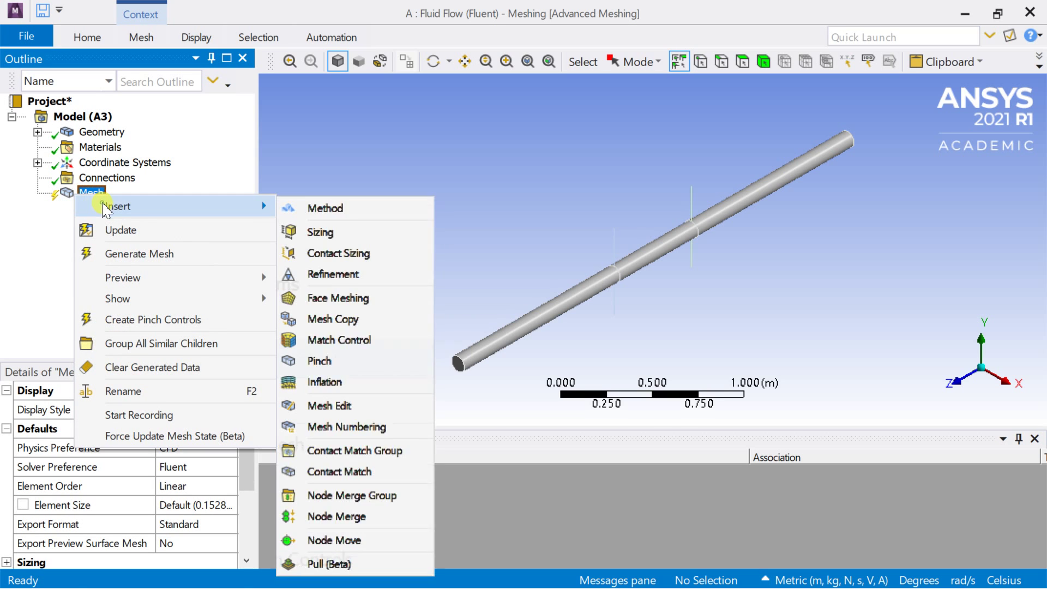
left_click(325, 210)
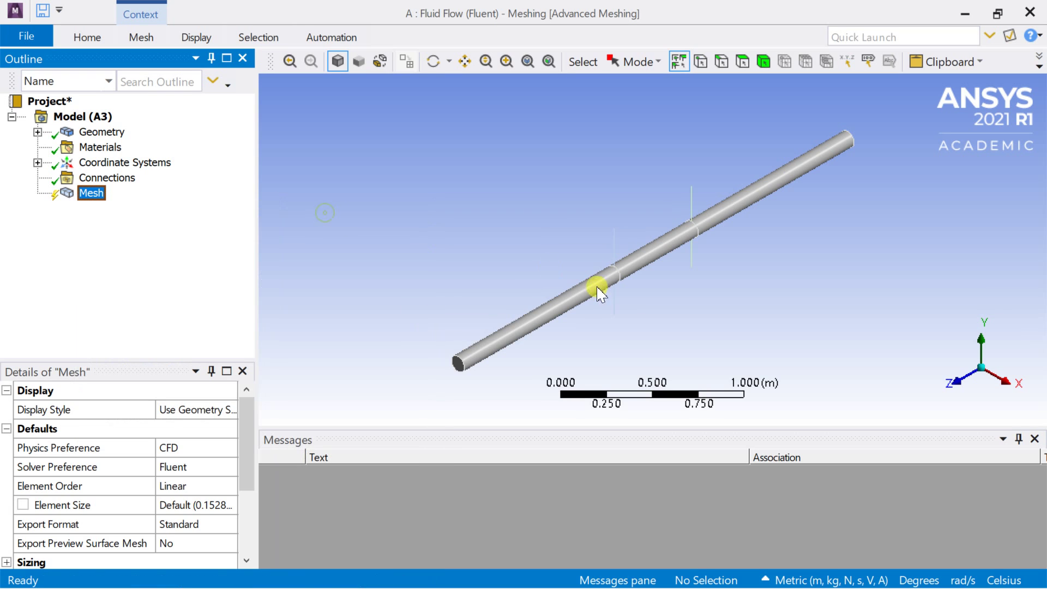
left_click(603, 294)
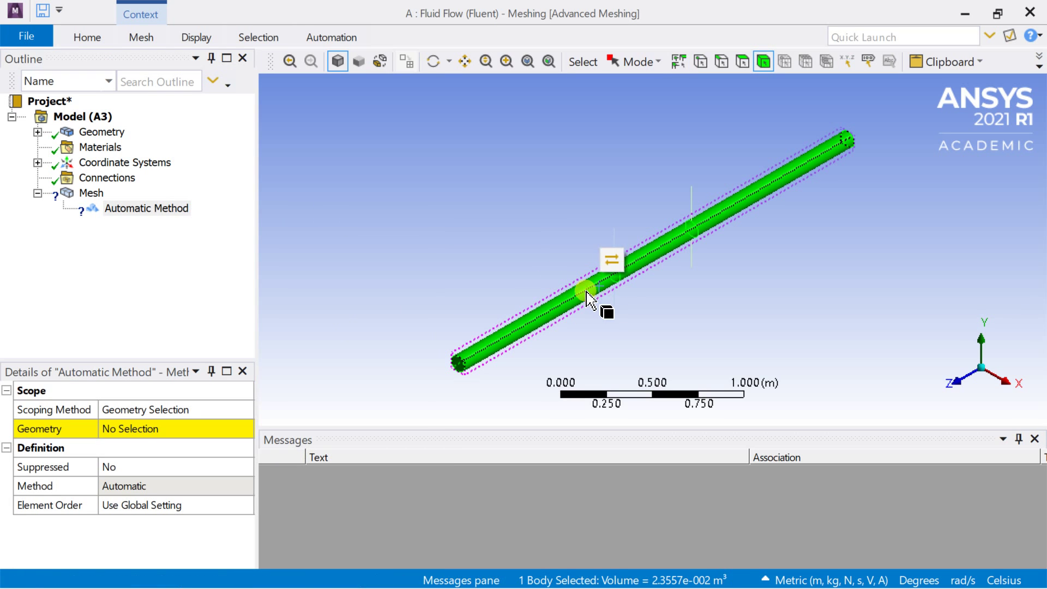
left_click(136, 428)
left_click(139, 428)
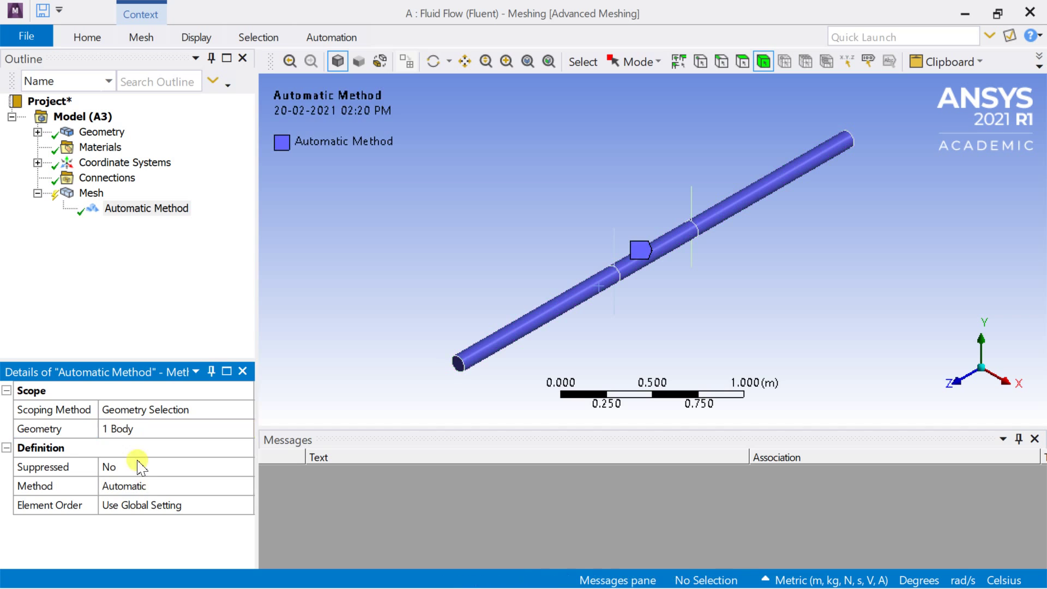
- Change the pipe body's mesh method to Sweep
left_click(157, 487)
left_click(245, 486)
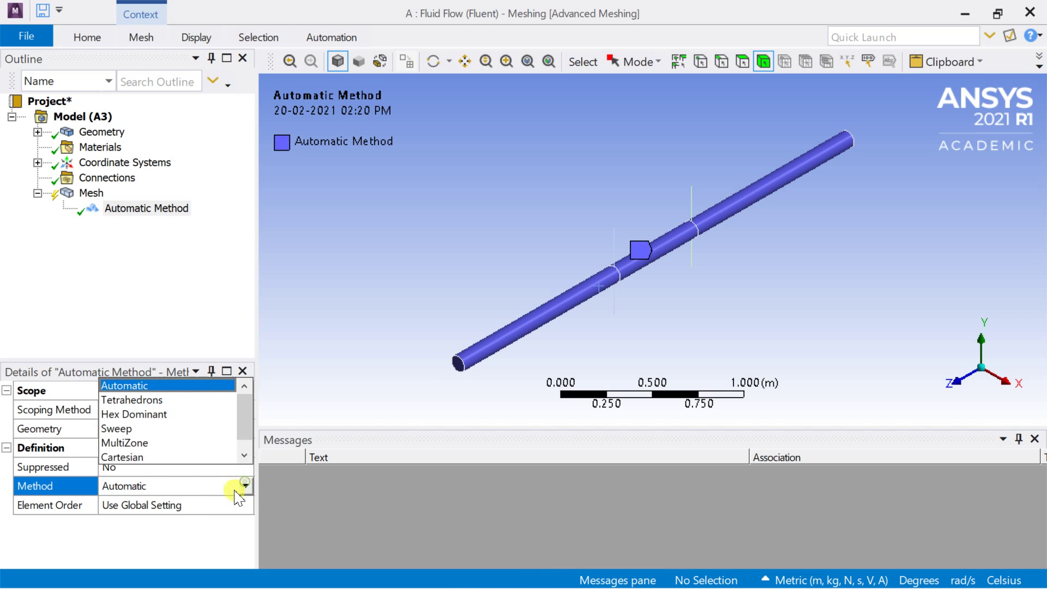
left_click(174, 430)
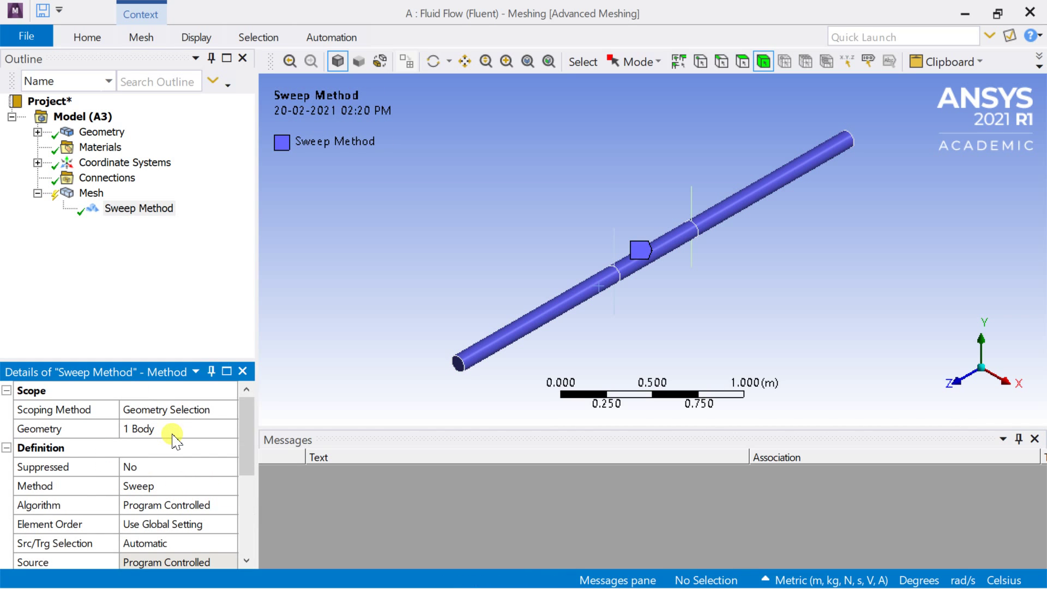
- Set the sweep method's algorithm to Axisymmetric and its O-Grid Divisions to 9
scroll(176, 443, "down", 6)
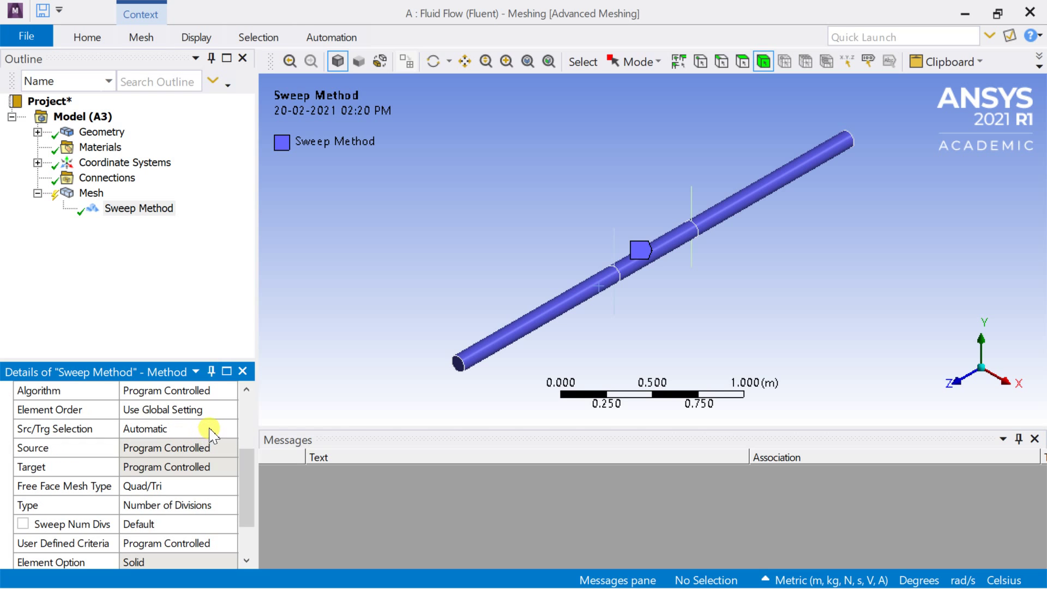
scroll(213, 434, "down", 3)
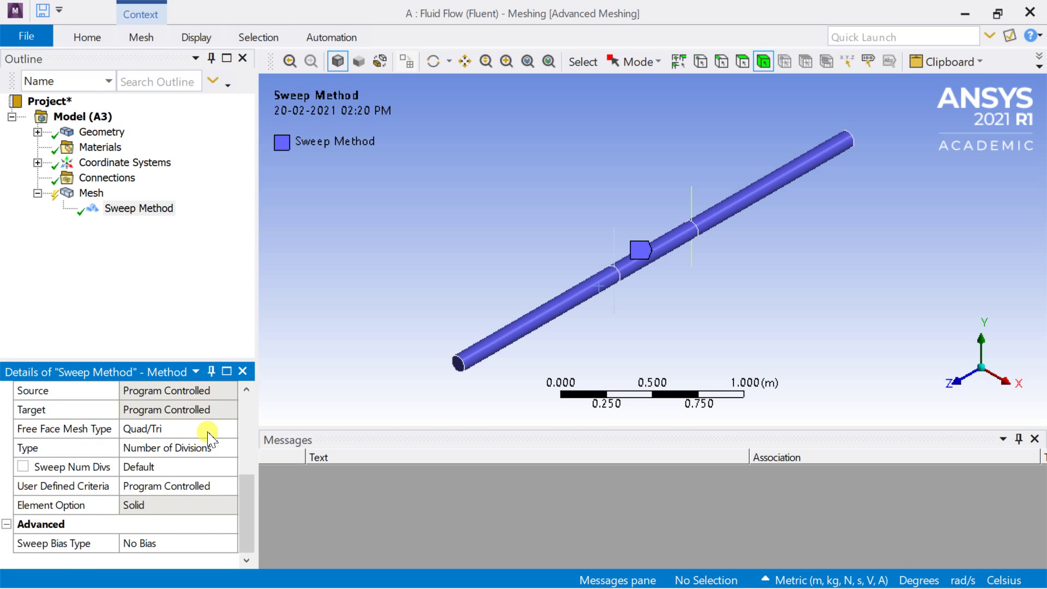
scroll(212, 438, "up", 3)
scroll(212, 428, "up", 3)
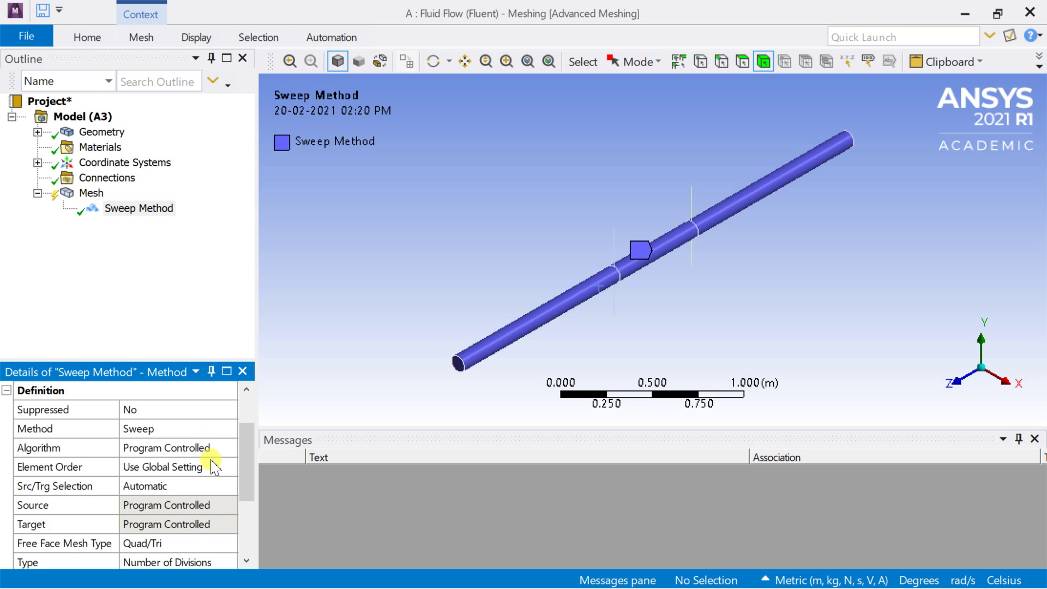
left_click(218, 448)
left_click(229, 448)
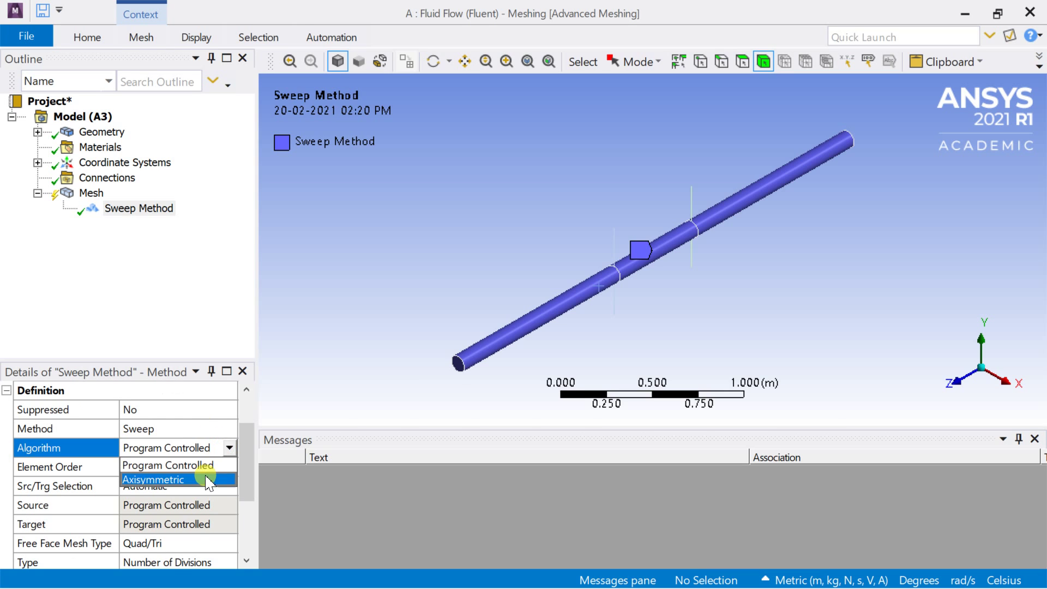
left_click(206, 480)
scroll(202, 464, "down", 3)
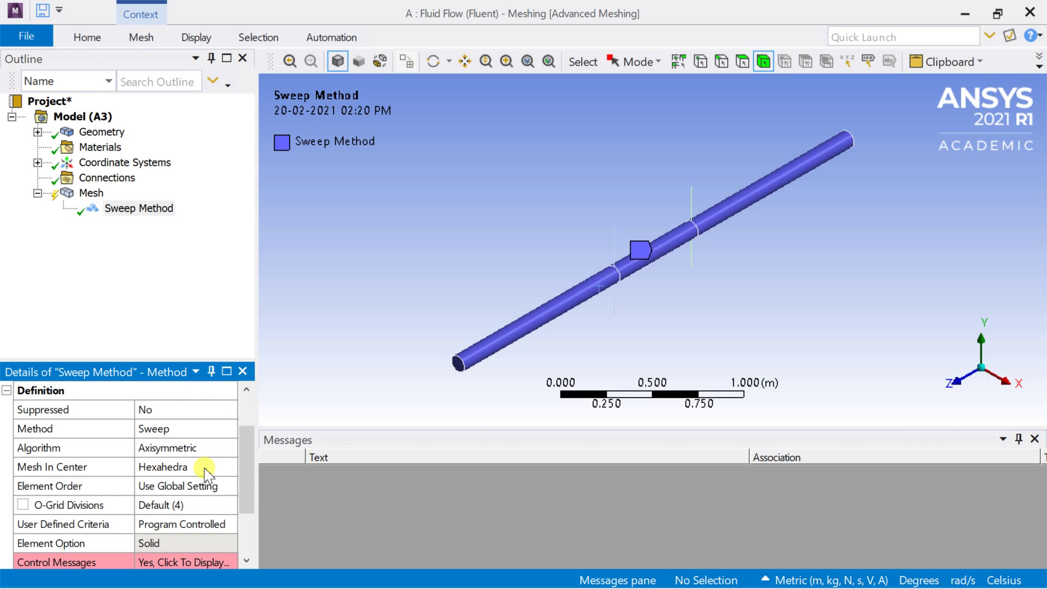
scroll(208, 476, "down", 3)
left_click(199, 450)
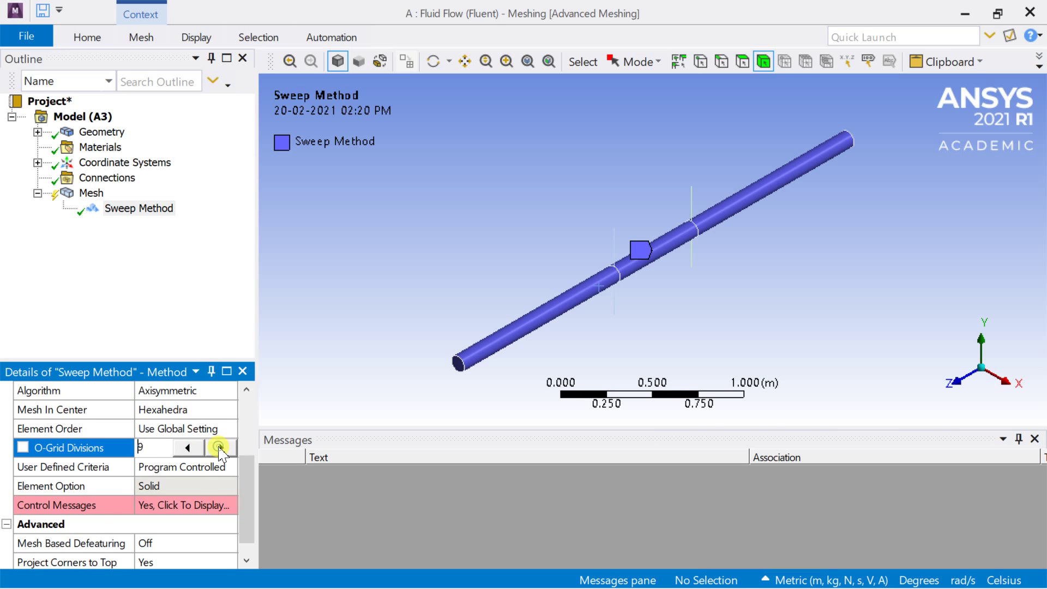
- Generate the mesh for the pipe model
left_click(89, 193)
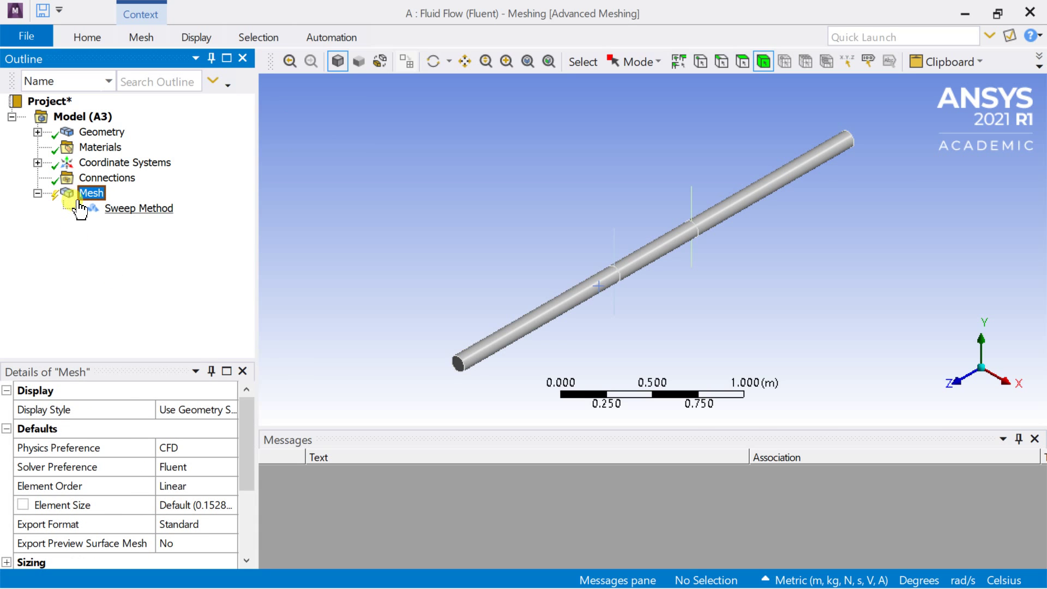
right_click(82, 201)
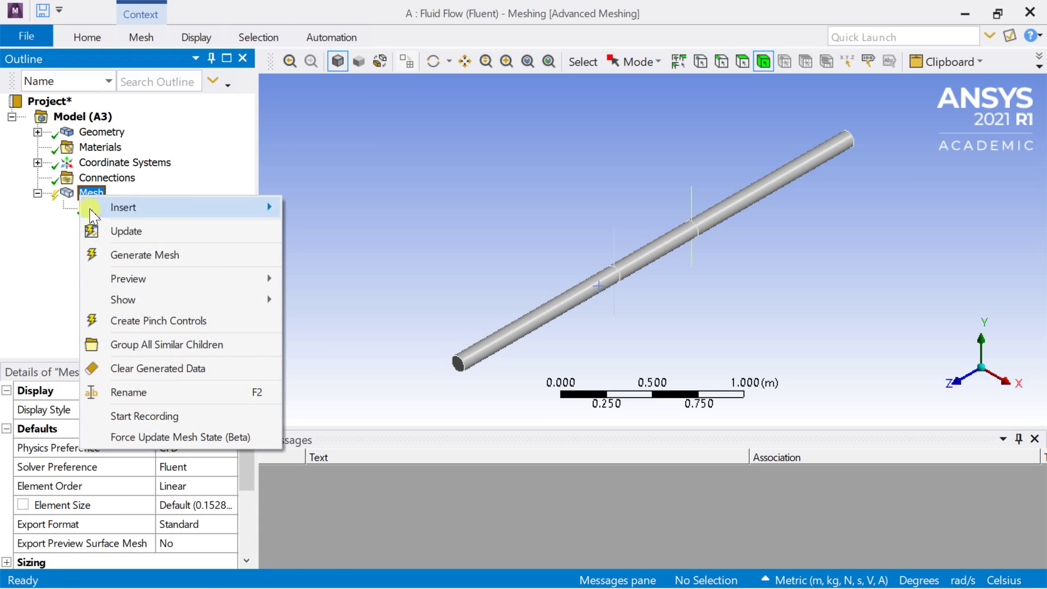
left_click(115, 256)
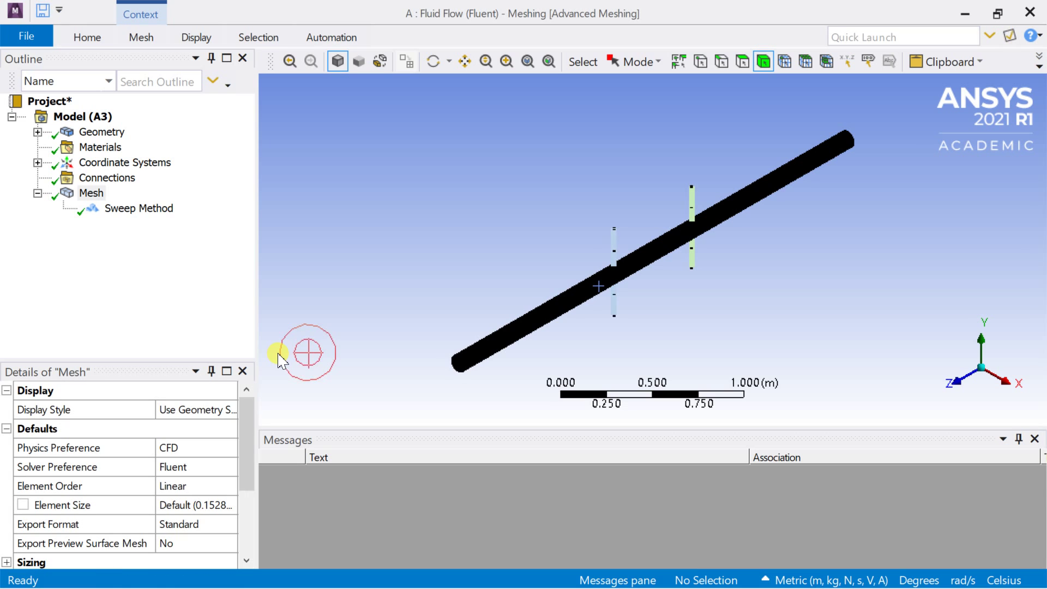
- Examine the generated mesh on the pipe's circular end face and along its wall between the two line bodies
left_click(958, 381)
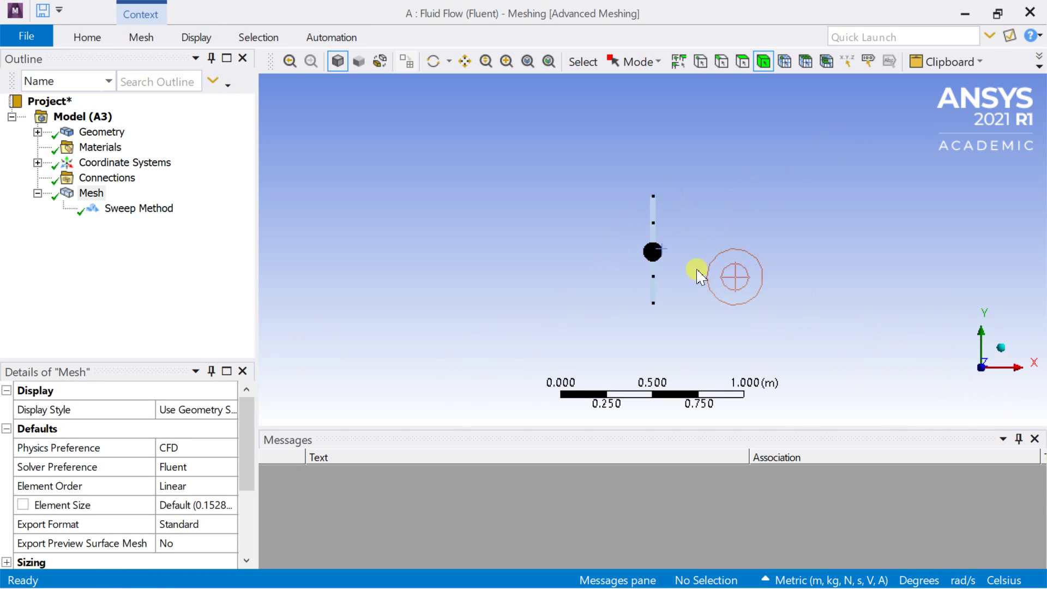
scroll(660, 243, "up", 8)
scroll(659, 246, "up", 5)
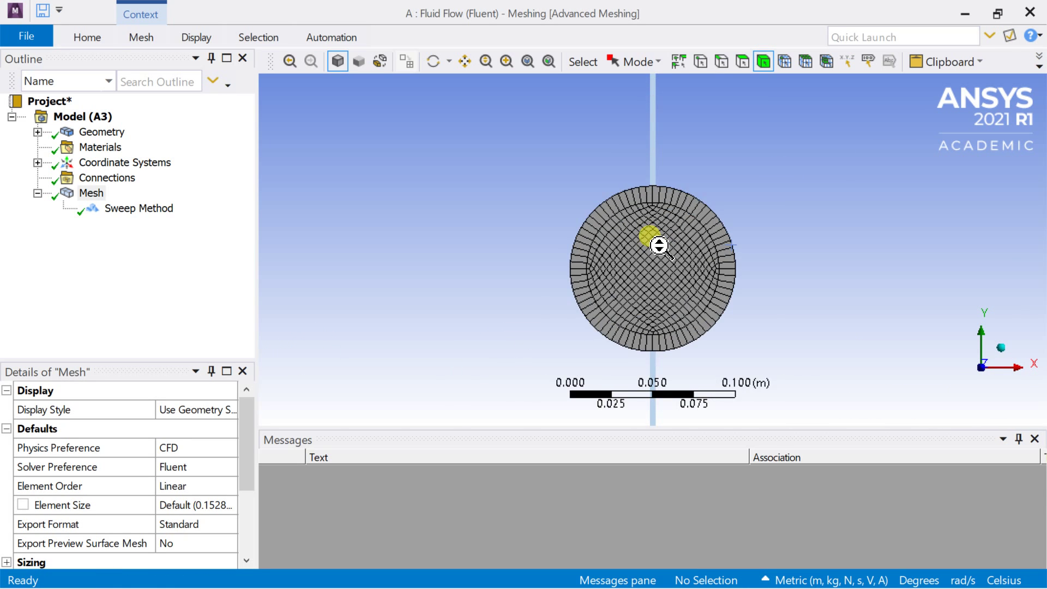
left_click(1005, 350)
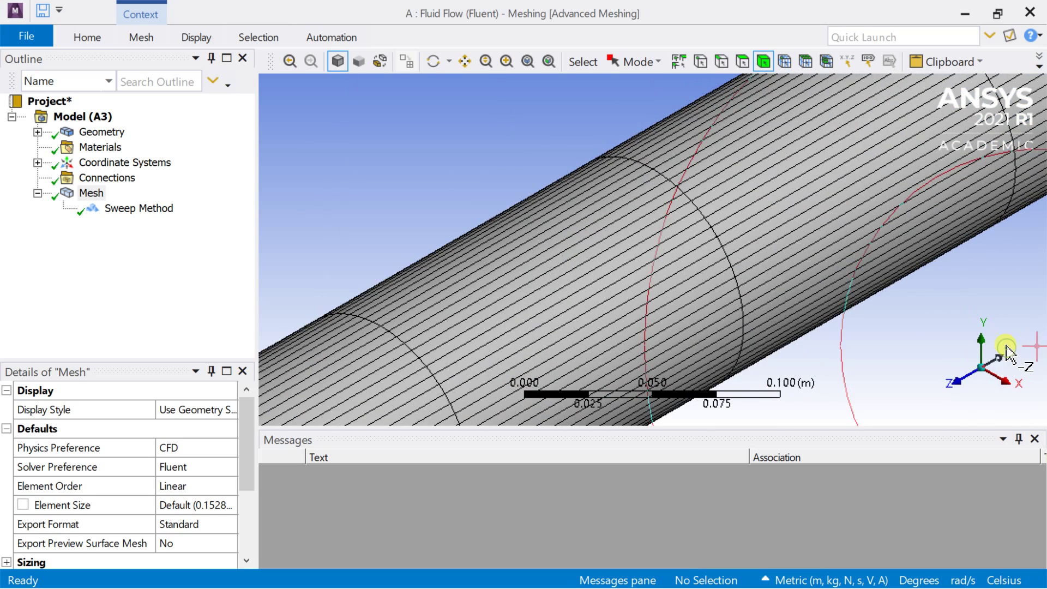
scroll(856, 313, "down", 3)
scroll(853, 309, "down", 3)
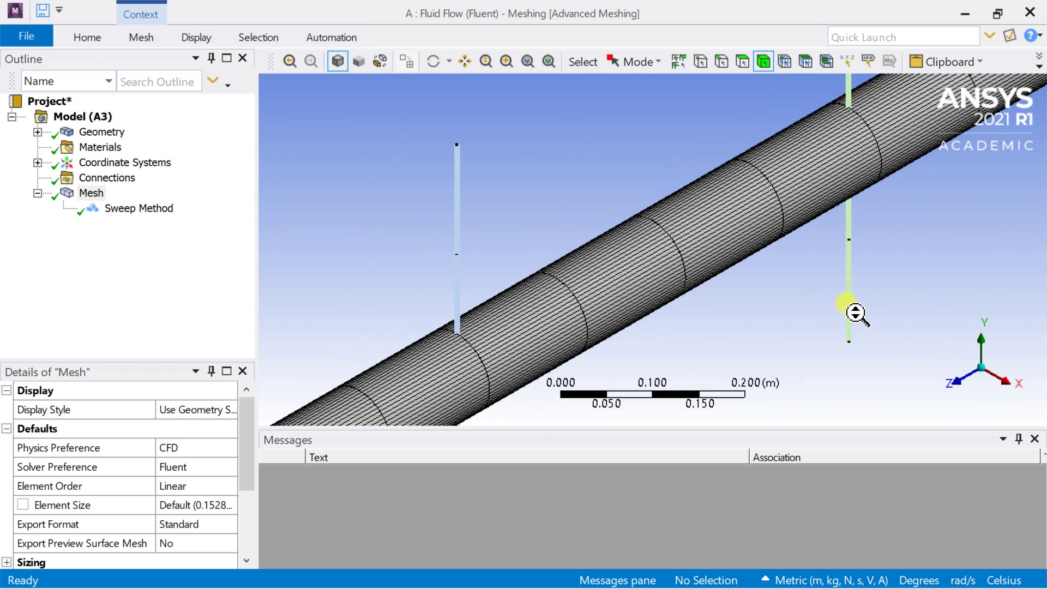
left_click(998, 380)
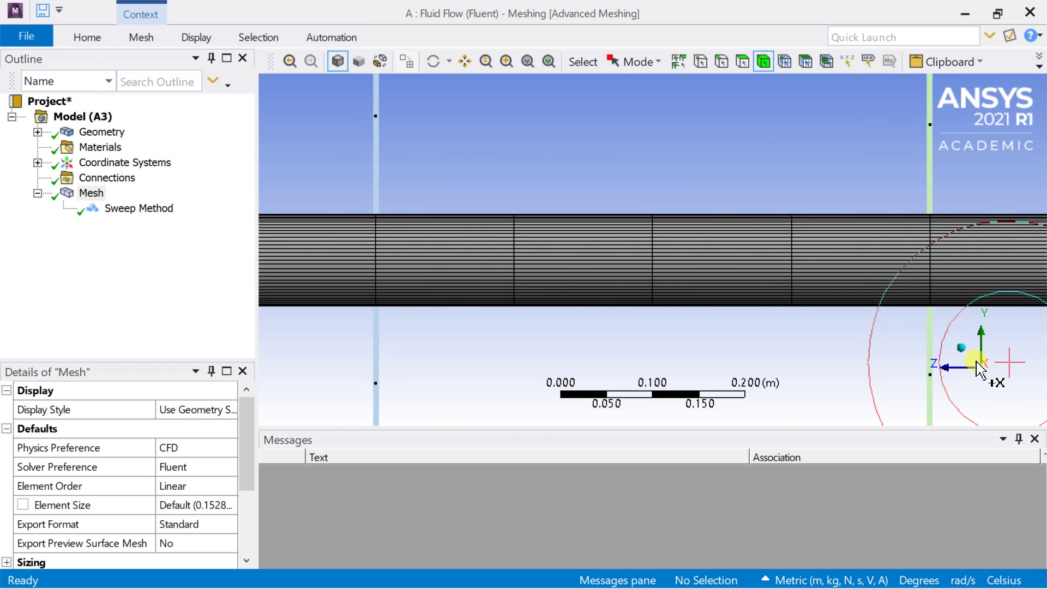
left_click(960, 349)
- Expand the mesh's Statistics and Sizing groups and set Use Adaptive Sizing to Yes
scroll(230, 410, "down", 2)
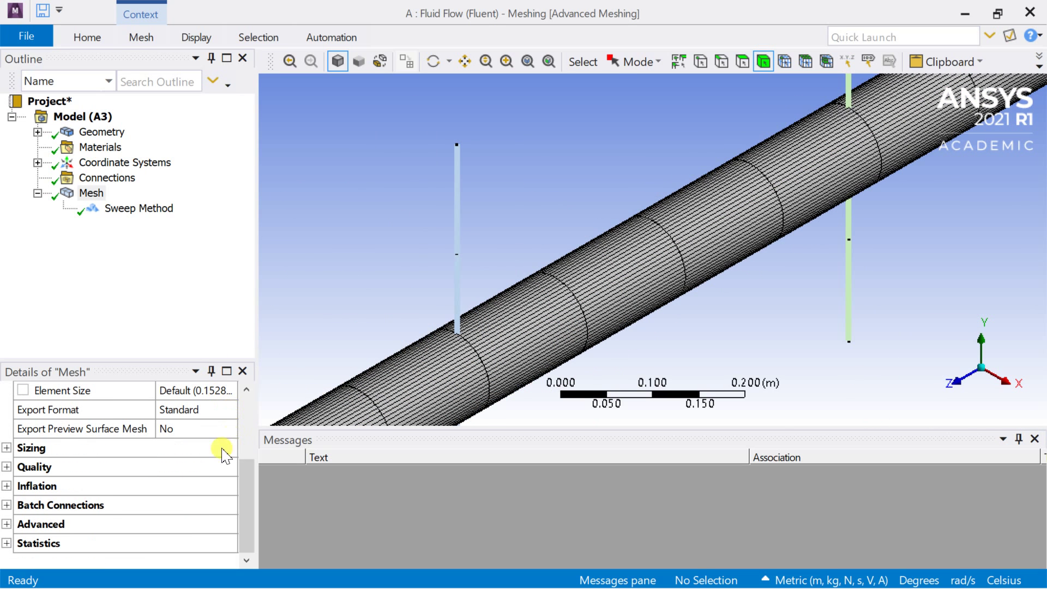
left_click(6, 543)
scroll(6, 548, "up", 1)
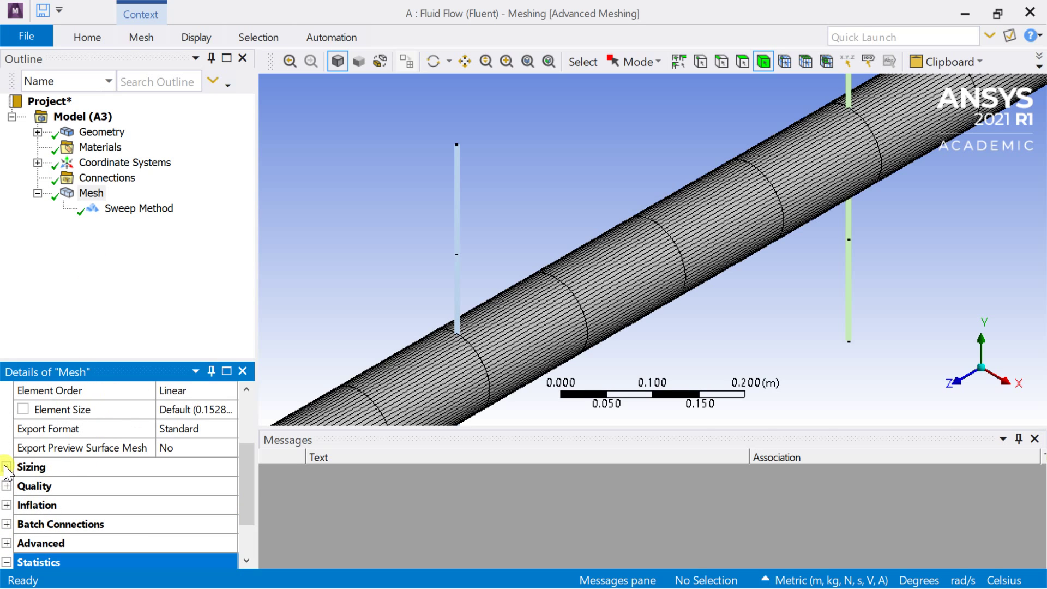
left_click(88, 194)
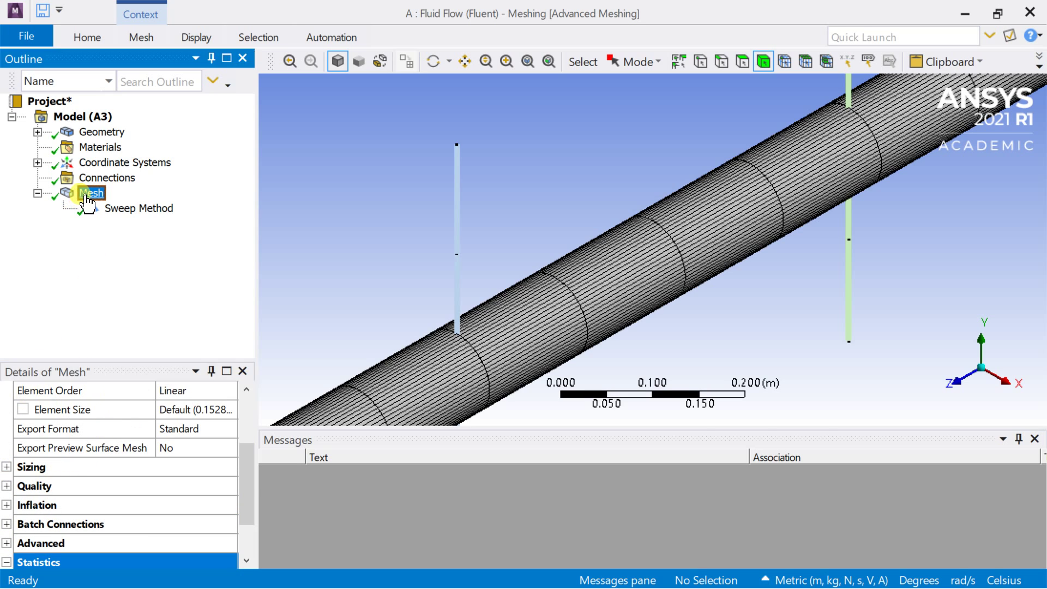
left_click(7, 467)
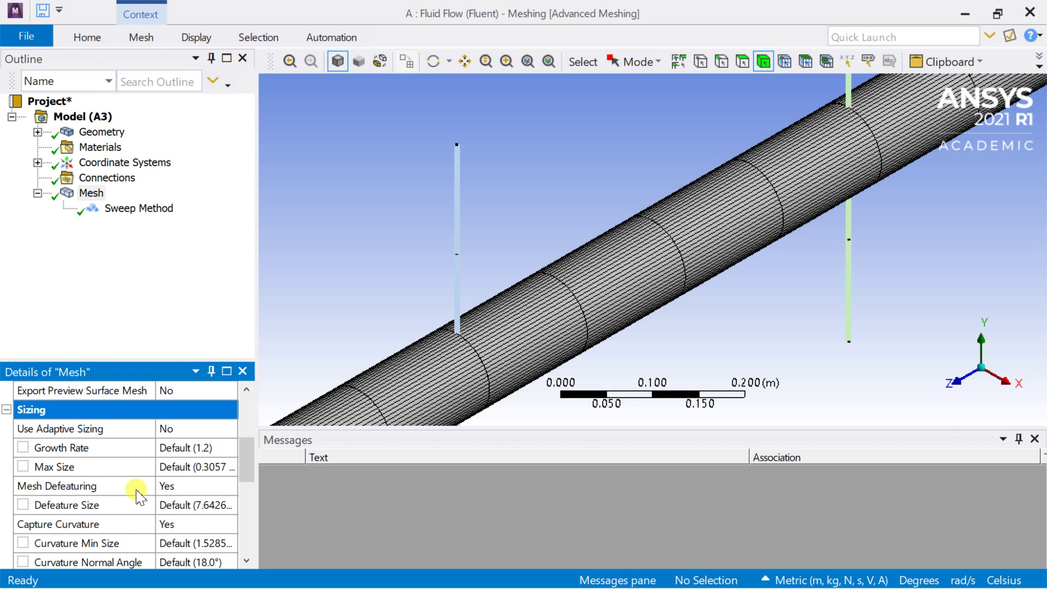
left_click(207, 428)
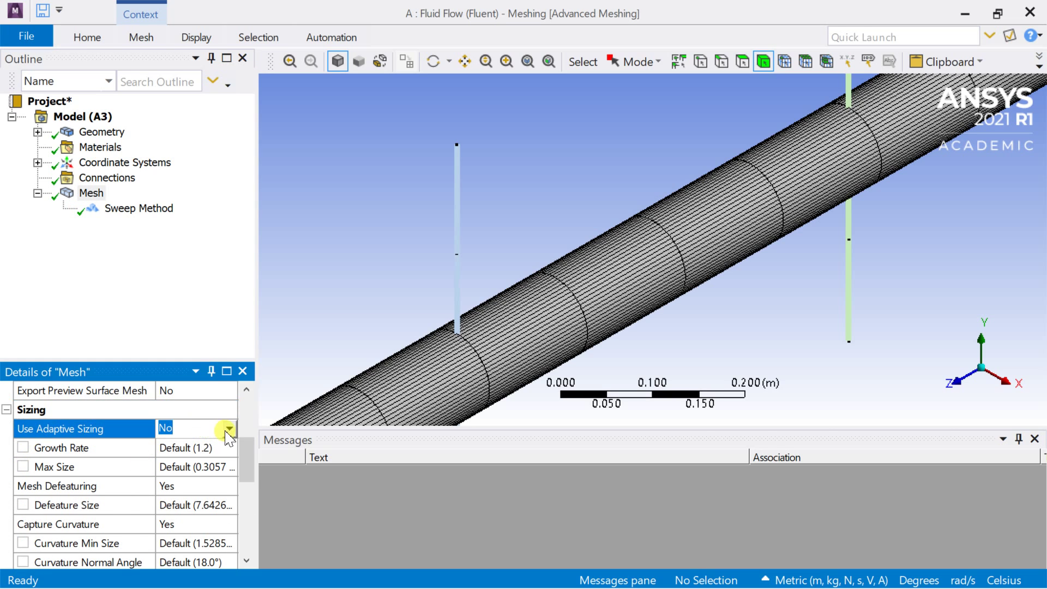
left_click(229, 428)
left_click(213, 461)
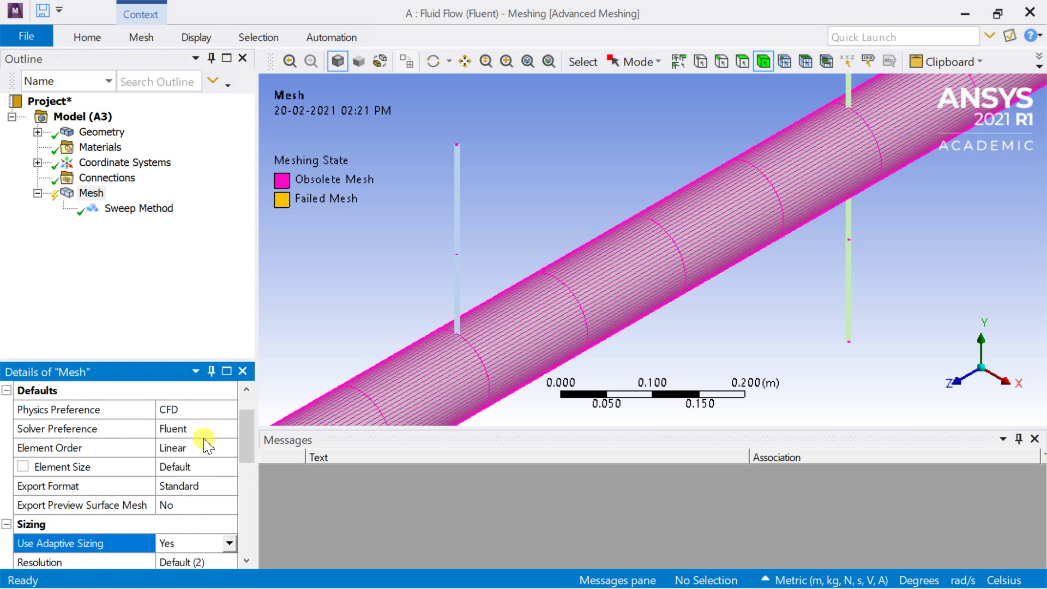
- Set the mesh sizing Resolution to 7, regenerate the mesh, and close the Messages pane
scroll(206, 445, "down", 2)
left_click(205, 450)
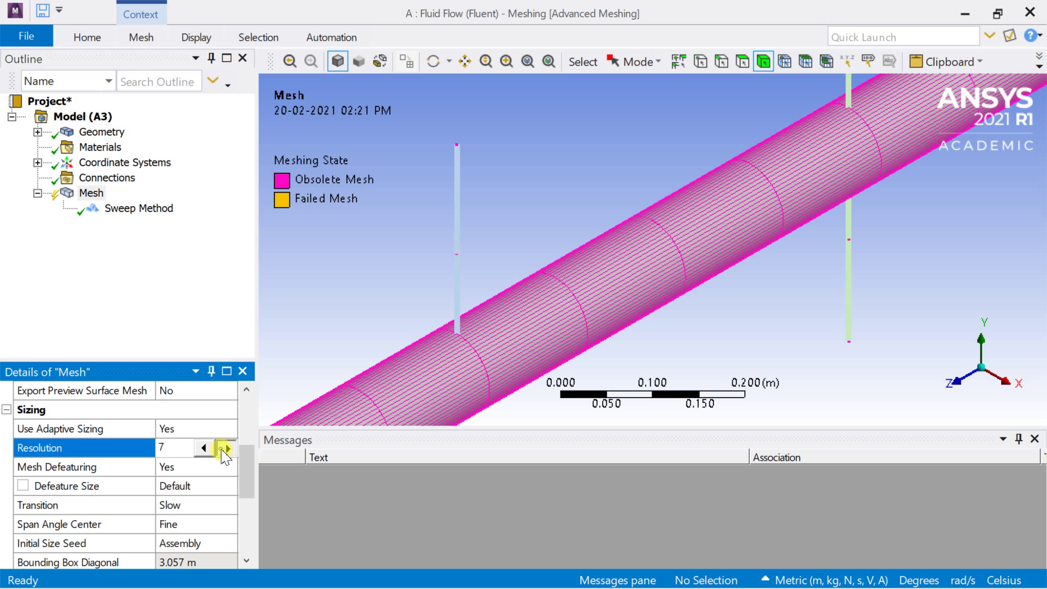
right_click(96, 194)
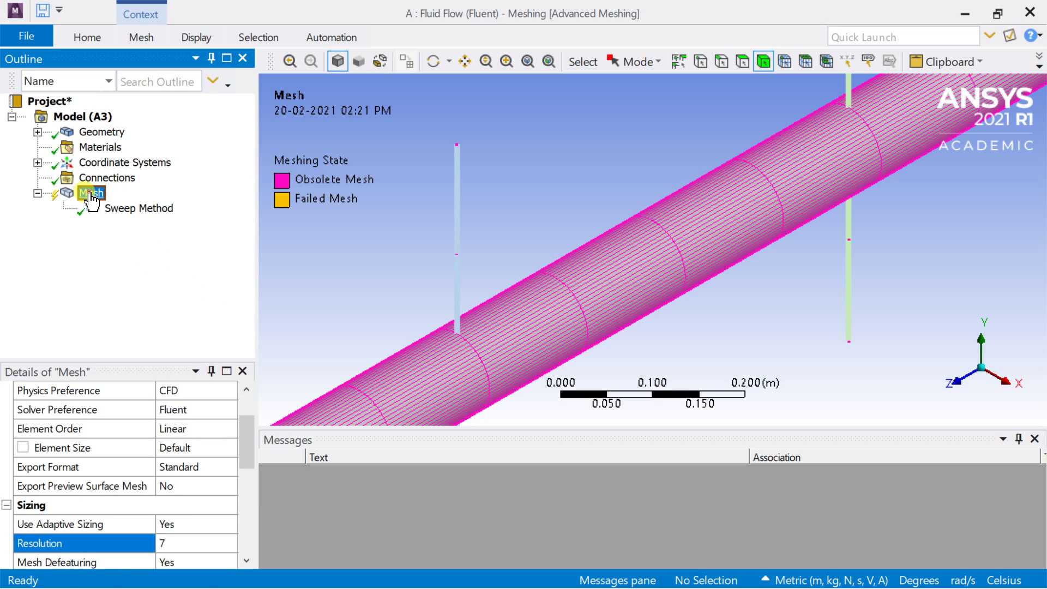
left_click(112, 252)
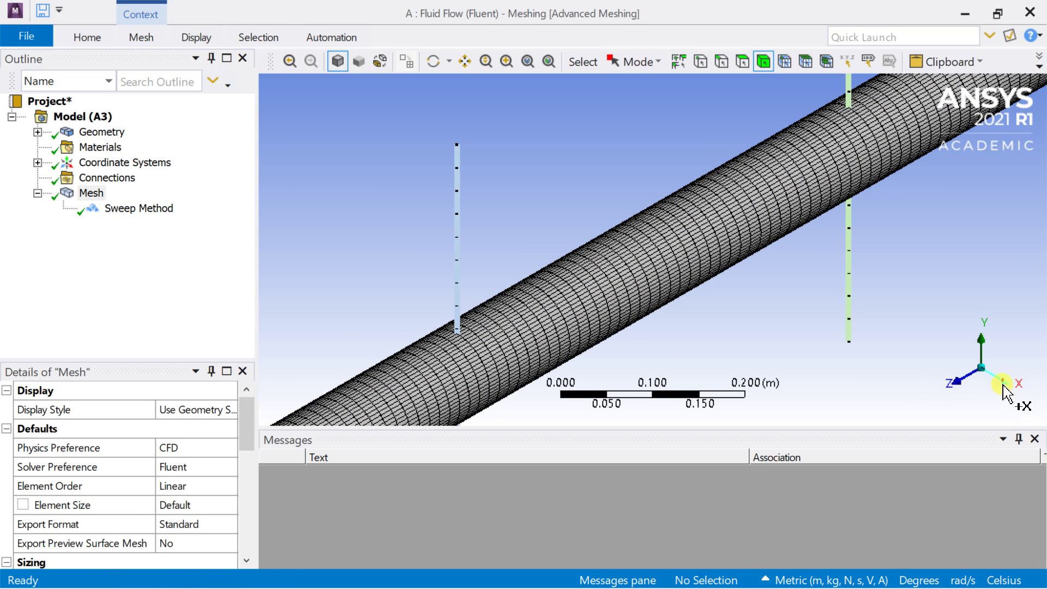
left_click(1034, 439)
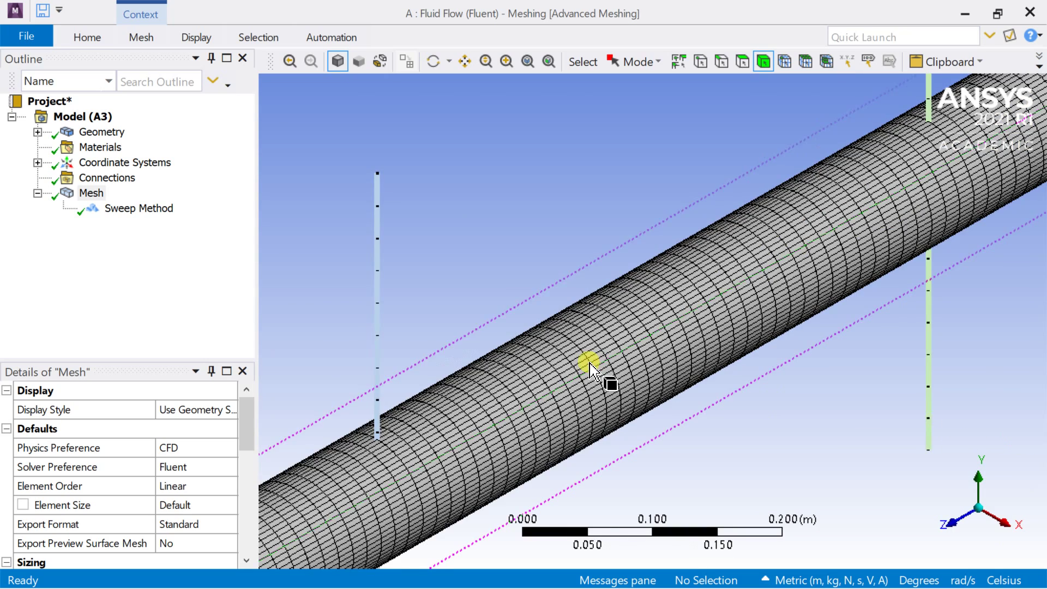
- Examine the refined mesh on the pipe's end face and along its wall, and check the node and element counts
scroll(834, 447, "up", 3)
left_click(967, 501)
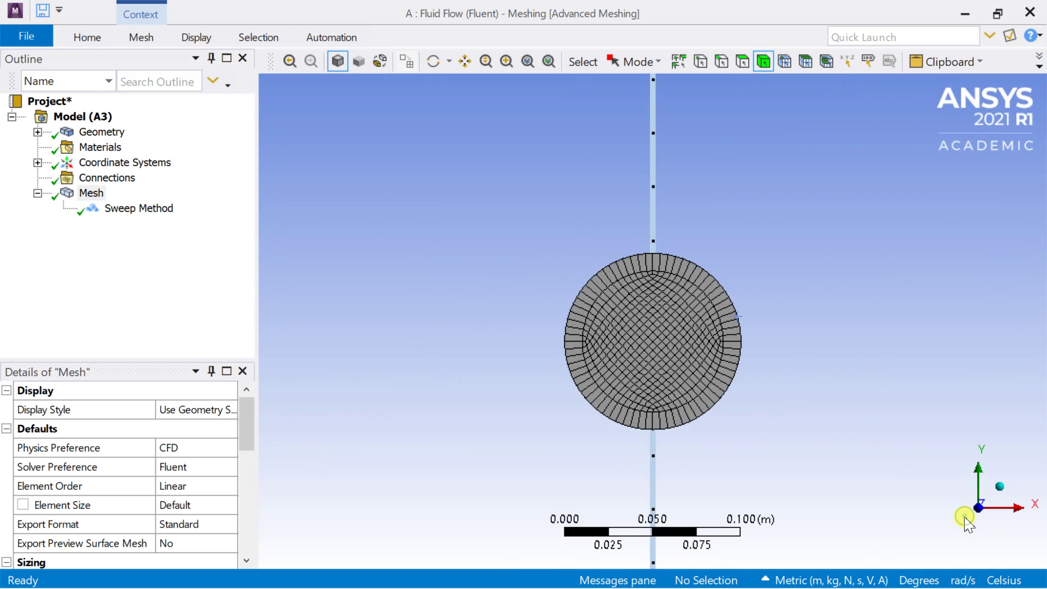
scroll(780, 442, "up", 2)
left_click(1000, 486)
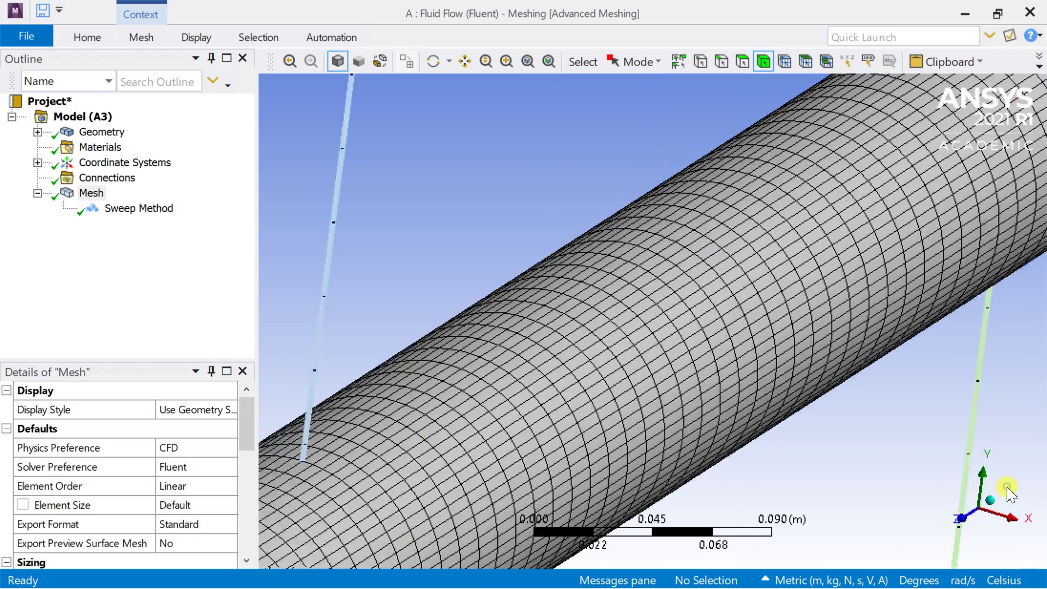
left_click(1003, 521)
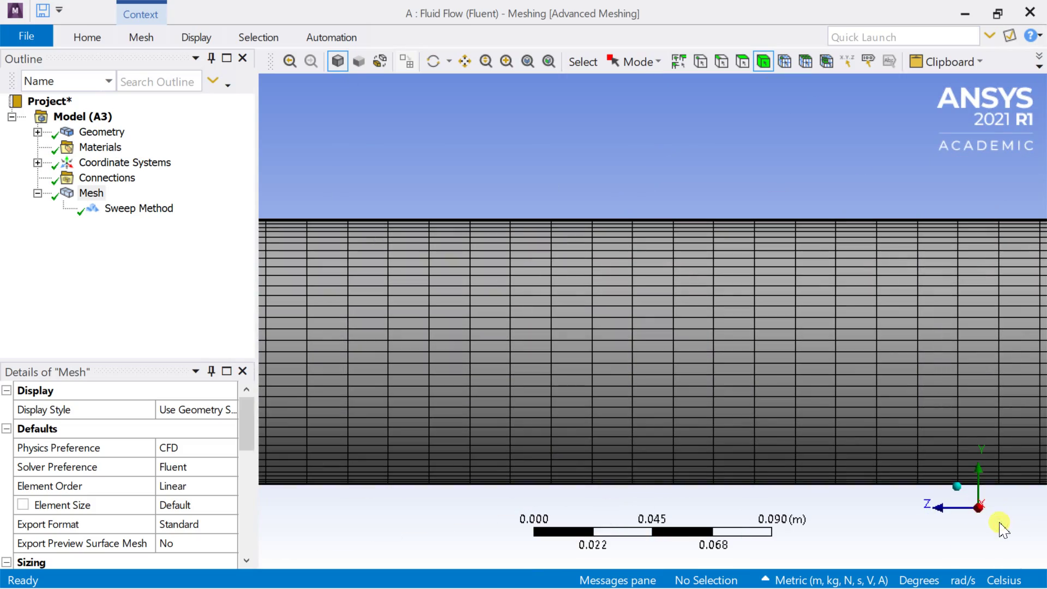
left_click(962, 495)
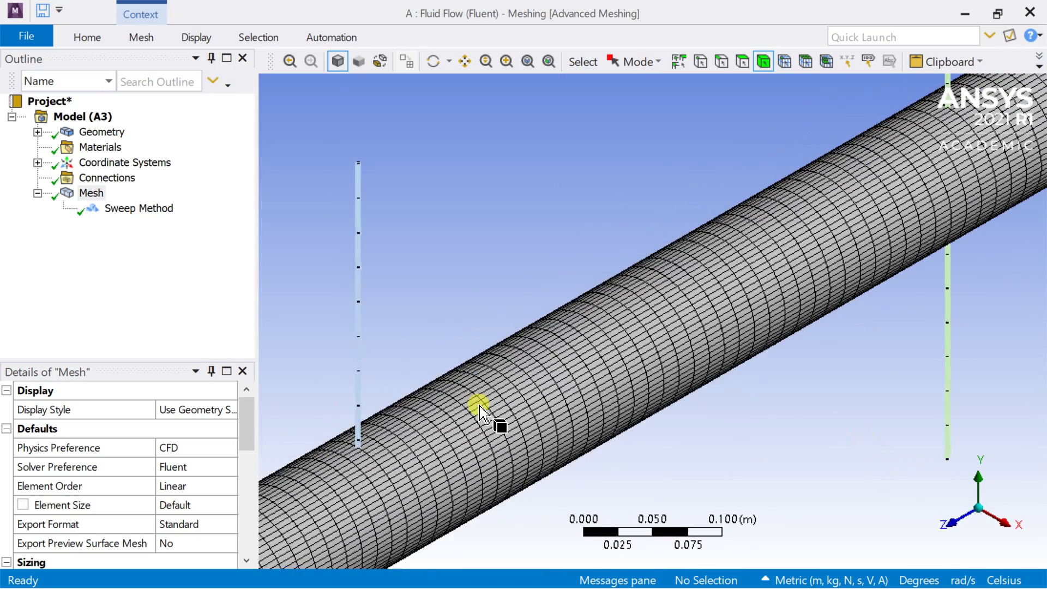
scroll(109, 523, "down", 4)
scroll(109, 531, "down", 3)
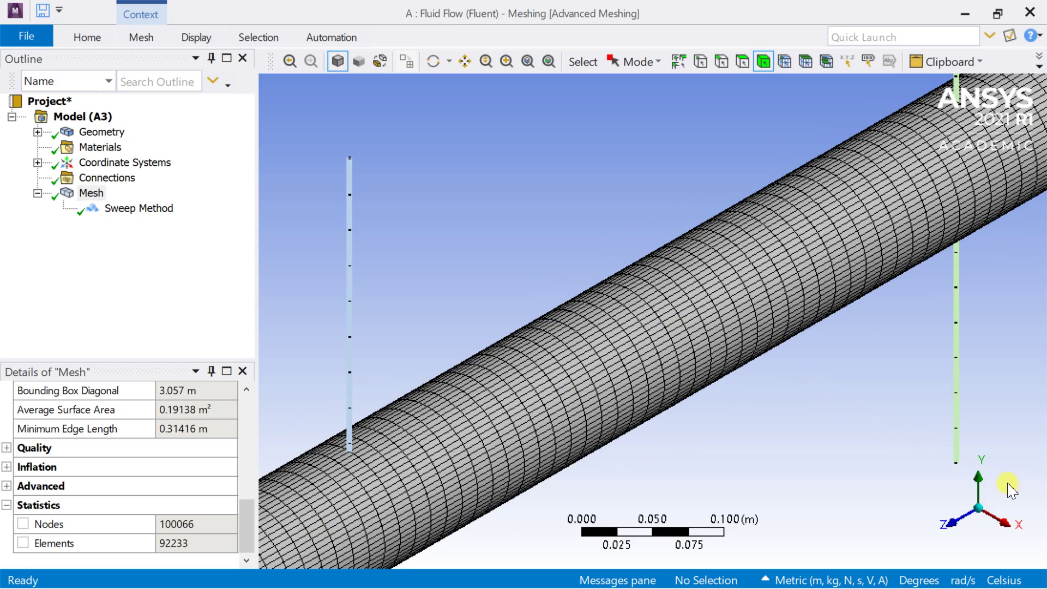
scroll(943, 422, "down", 5)
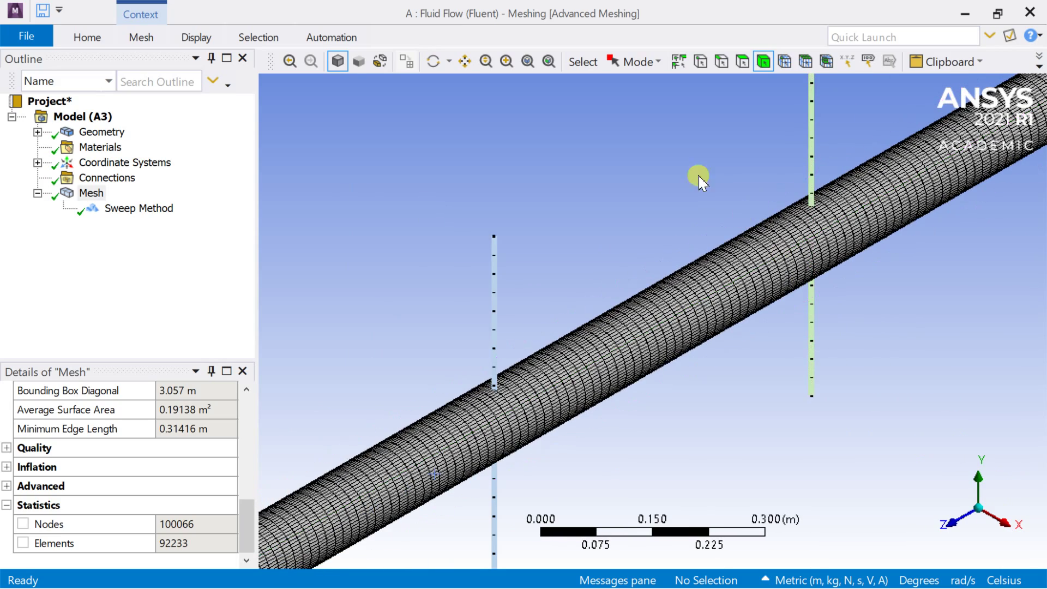
- Create a named selection "inlet" on the pipe's circular end face nearest the green line body
left_click(464, 61)
left_click_drag(747, 147, 467, 386)
scroll(772, 231, "up", 3)
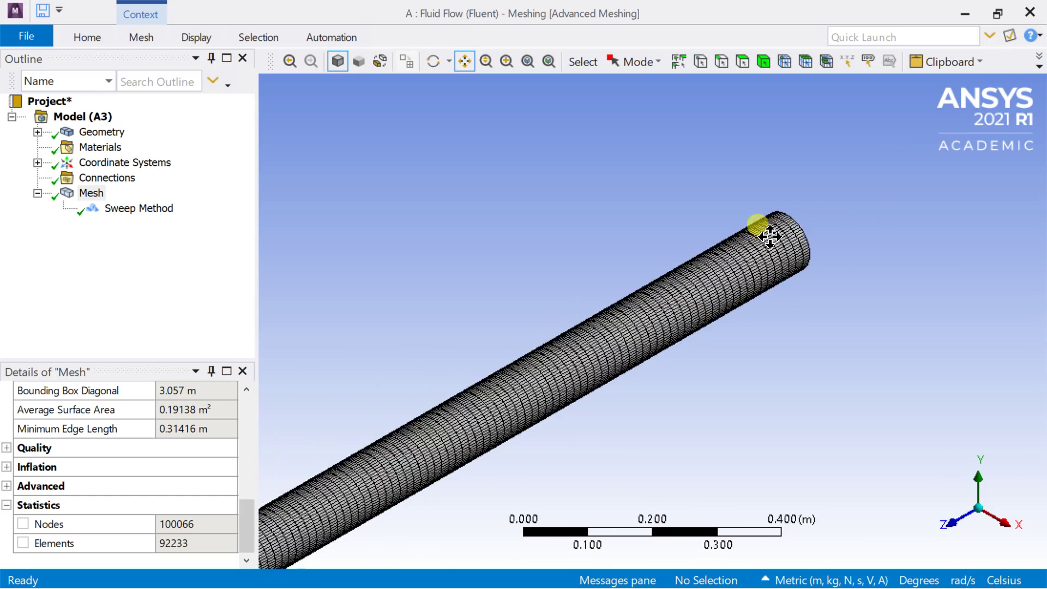
left_click_drag(771, 231, 639, 319)
left_click(433, 61)
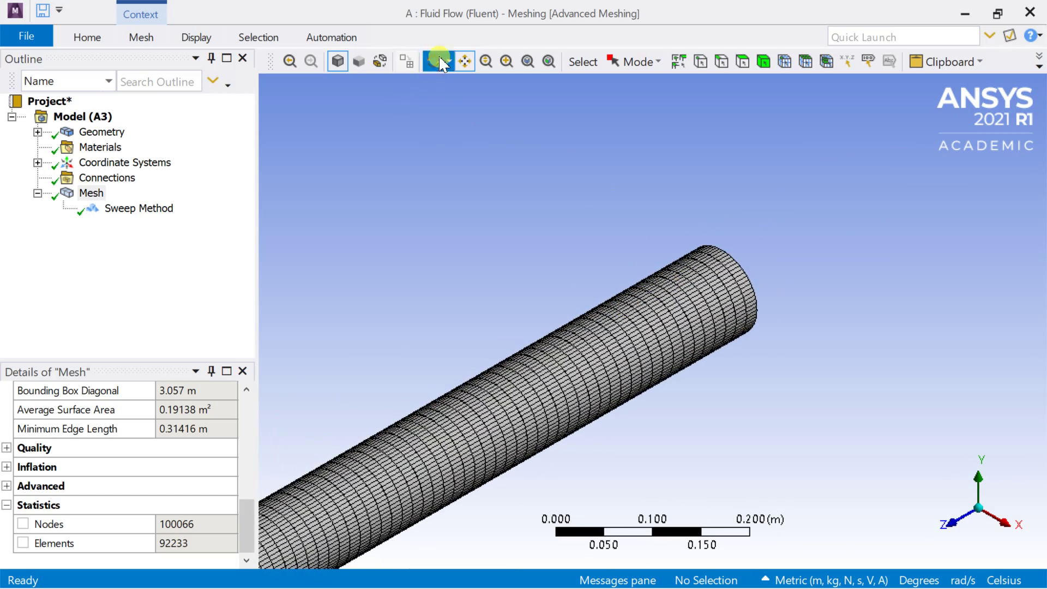
left_click_drag(689, 169, 561, 283)
scroll(665, 297, "up", 4)
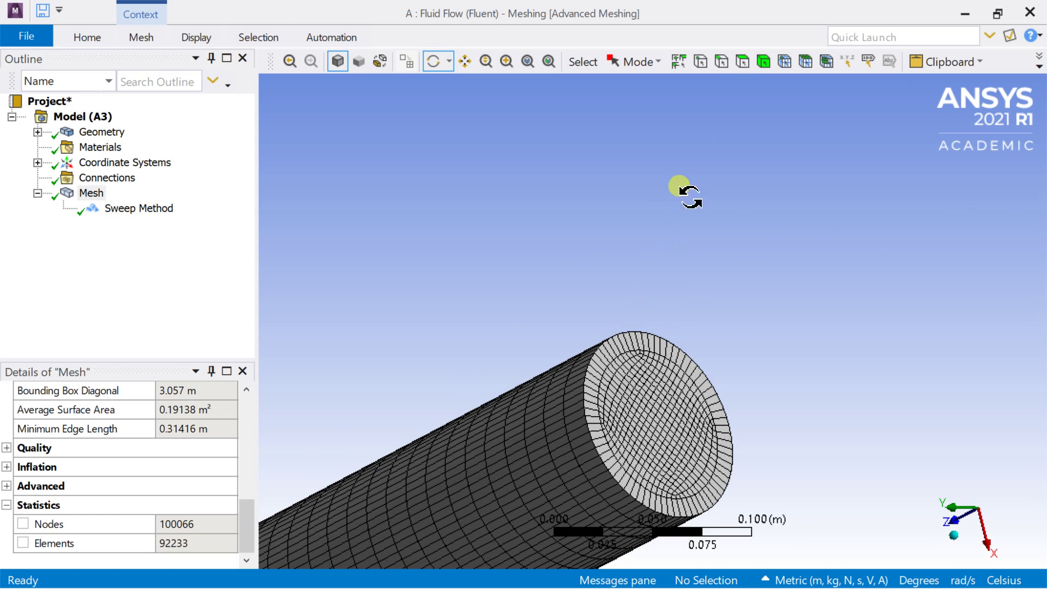
left_click(742, 61)
left_click(659, 433)
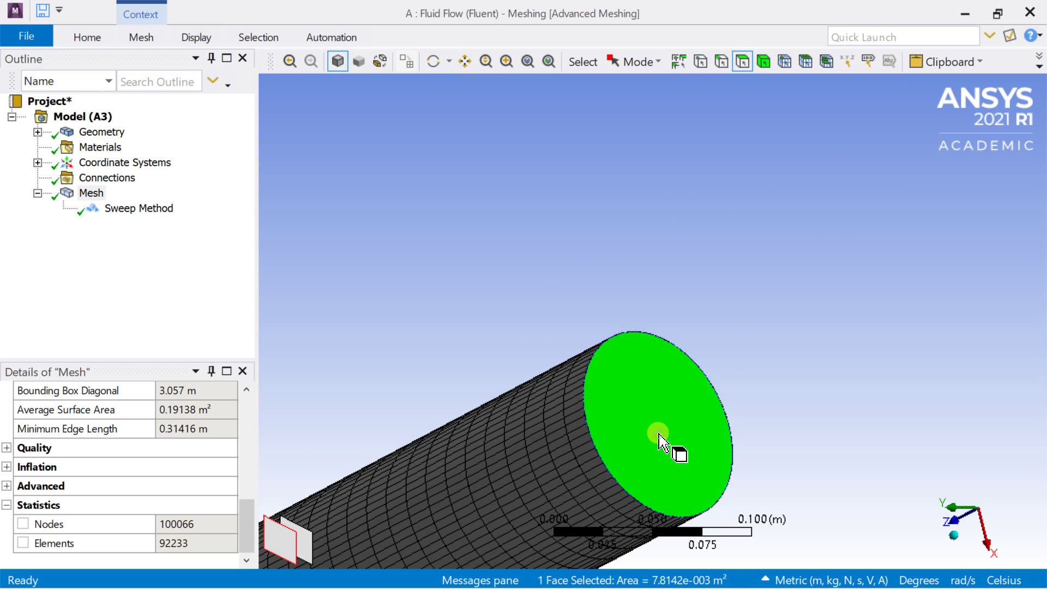
right_click(658, 433)
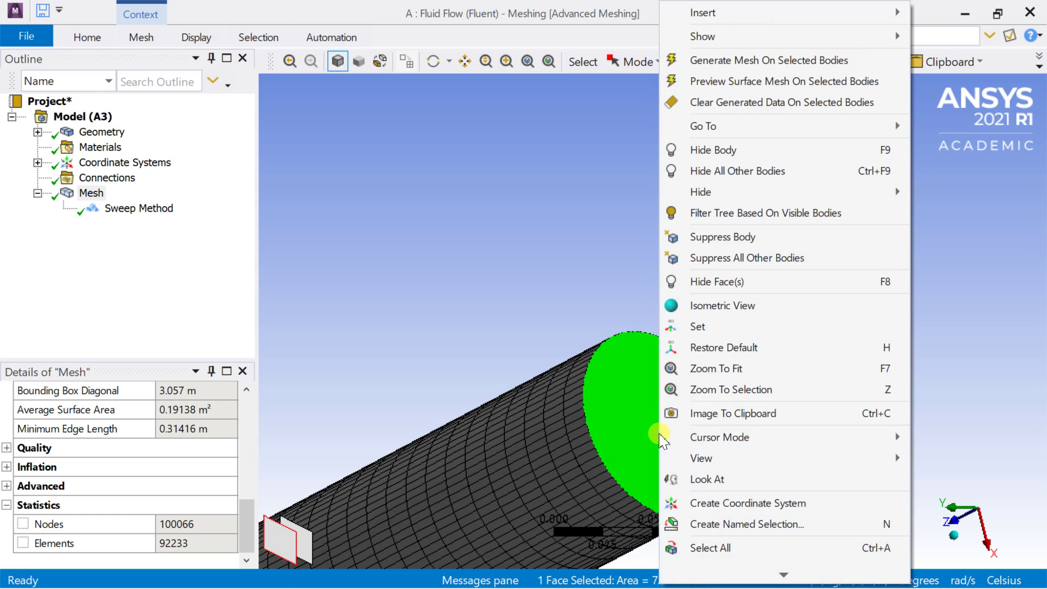
left_click(705, 525)
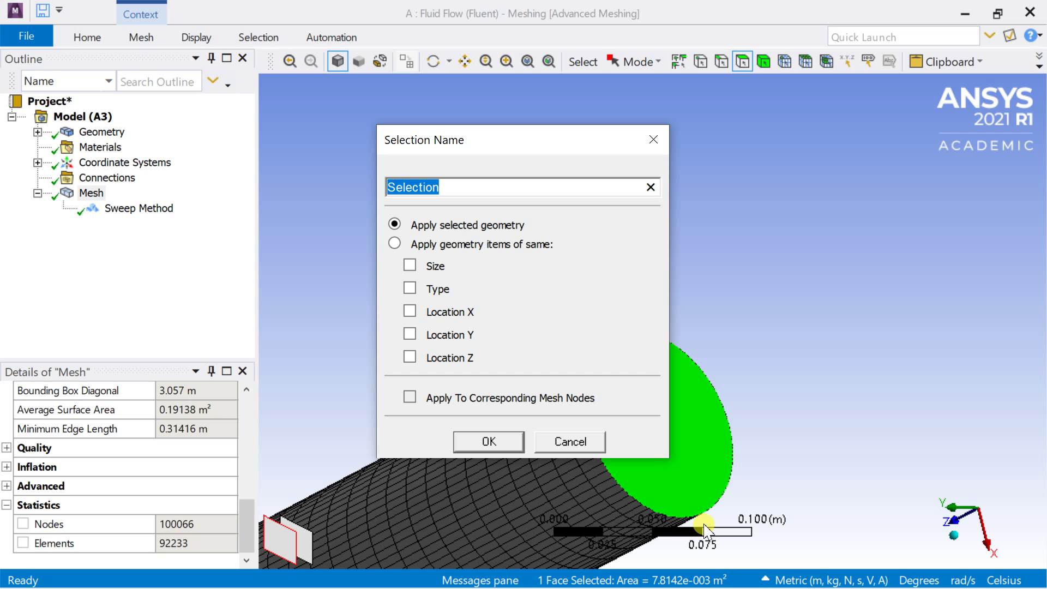
type("inlet")
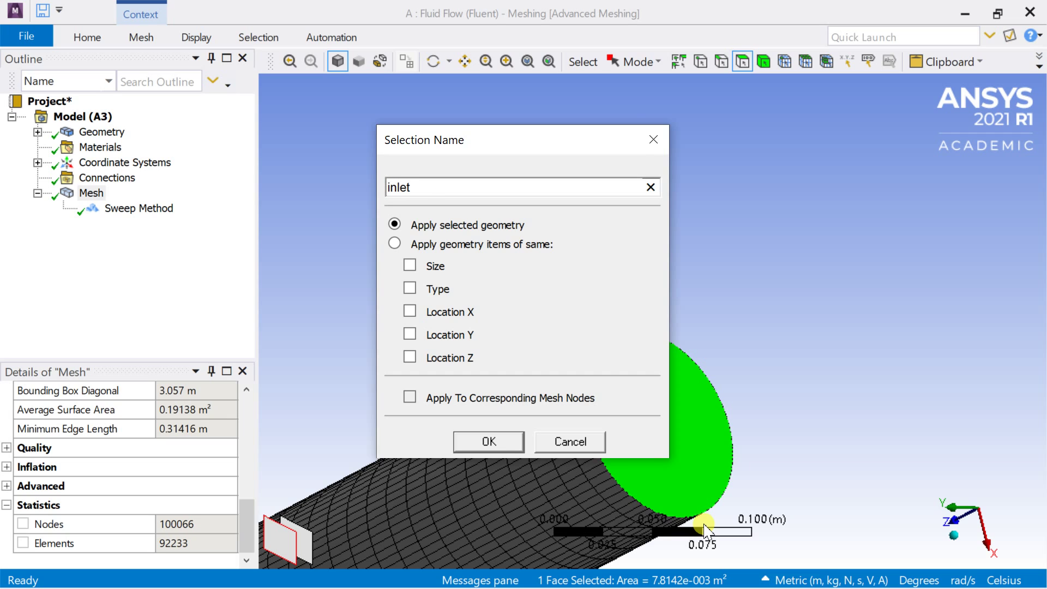
key("Return")
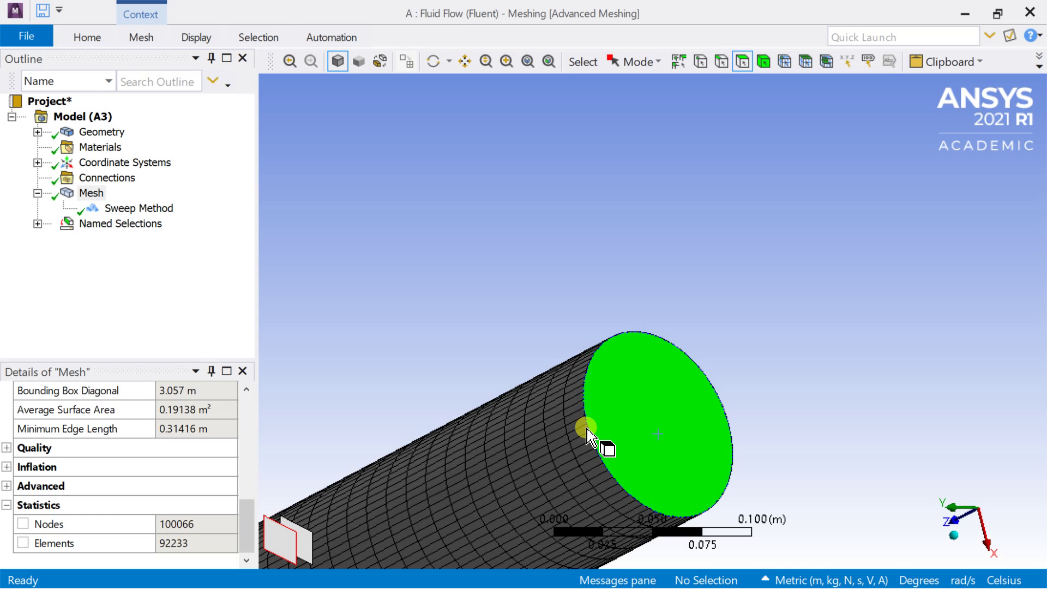
- Create a named selection "stationary wall1" on the pipe wall segment between the inlet and the green line body
left_click(955, 537)
middle_click_drag(867, 474, 859, 476)
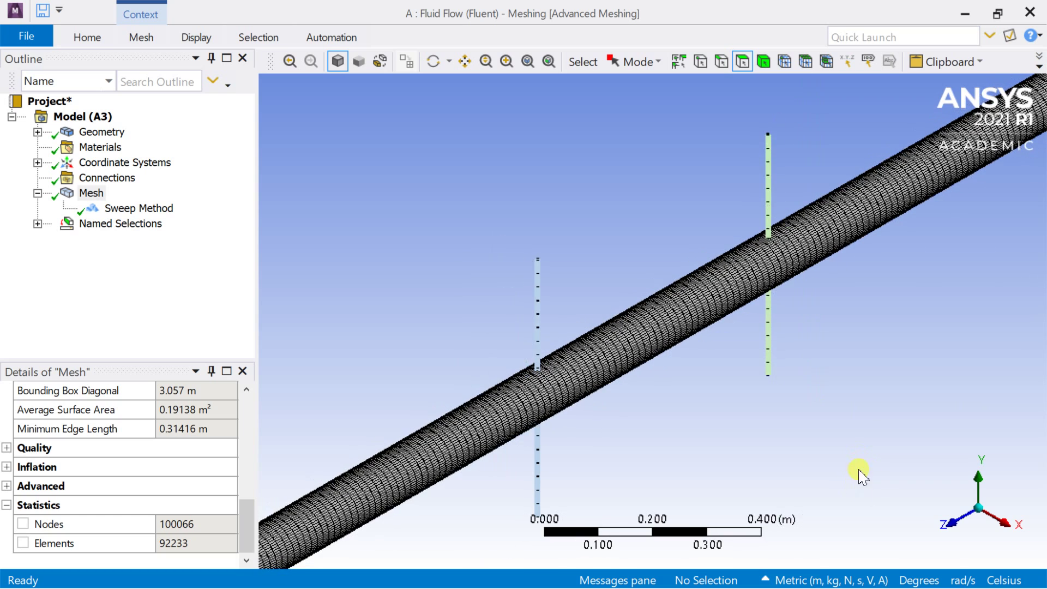
left_click(843, 210)
right_click(845, 207)
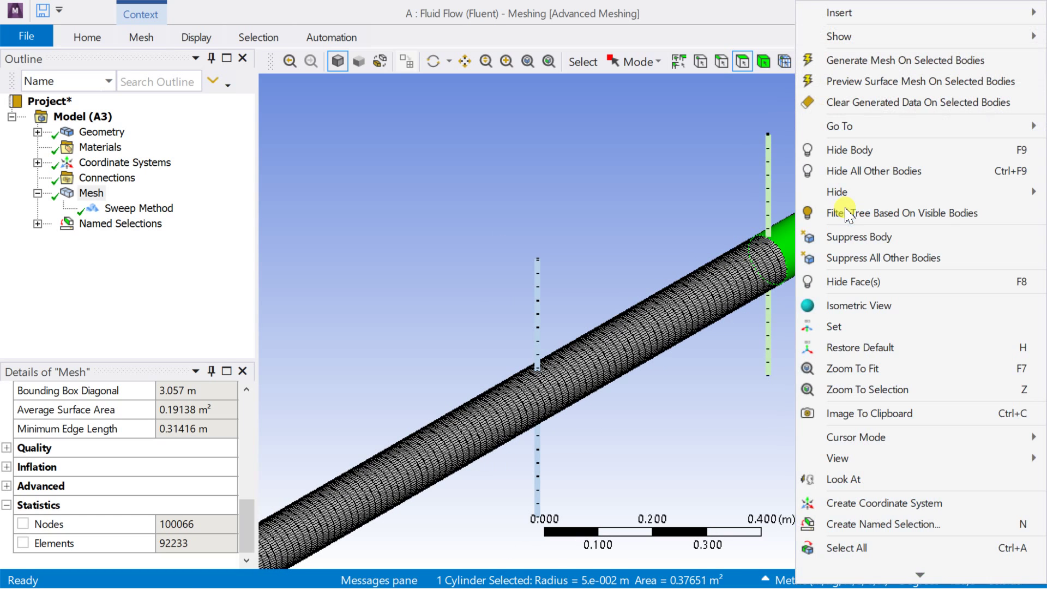
left_click(851, 524)
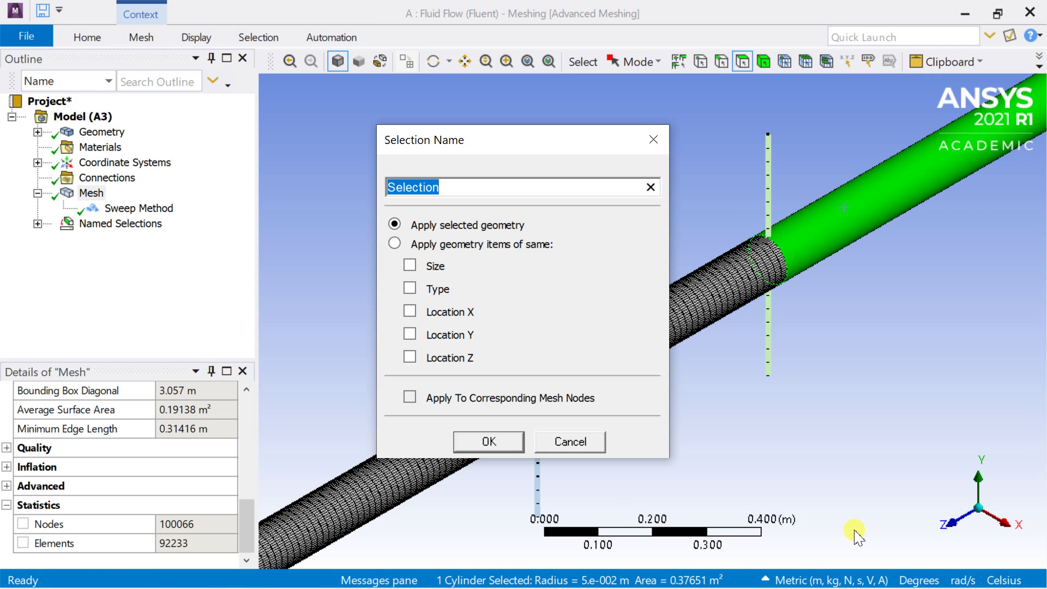
type("stationary wall1")
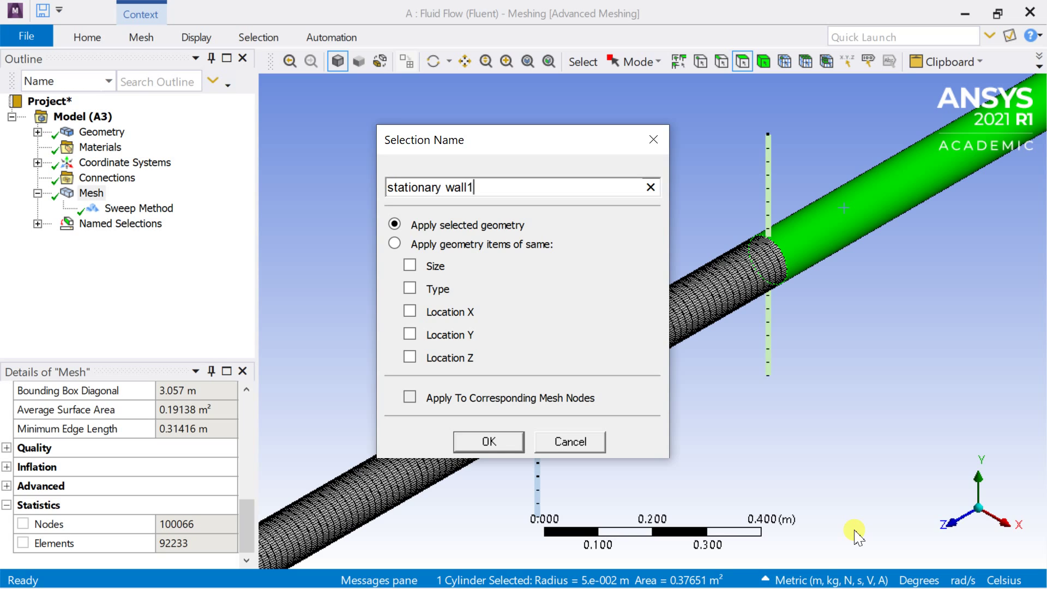
key("Return")
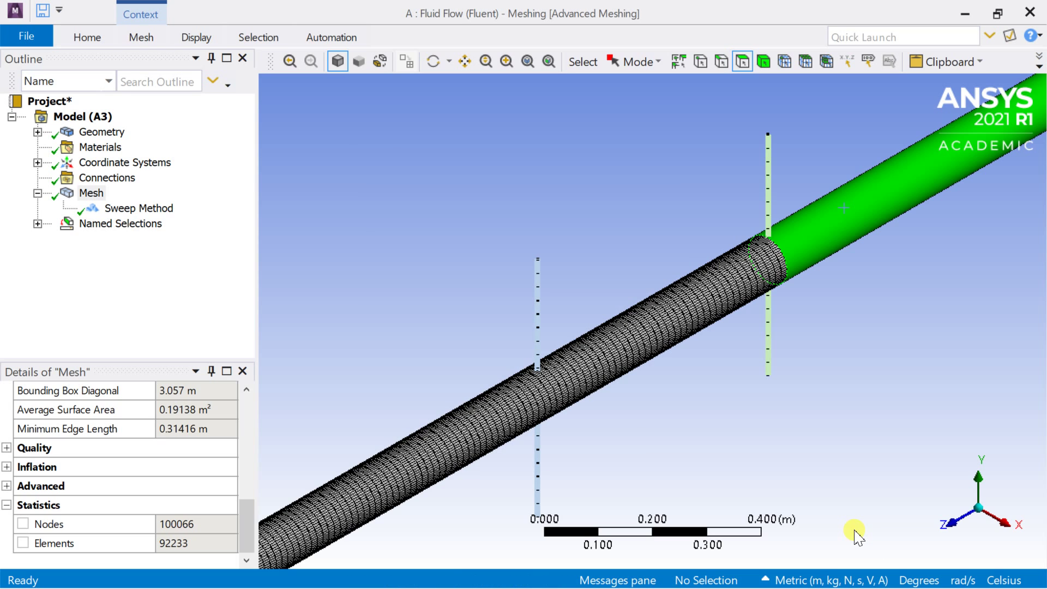
- Create a named selection "moving wall" on the middle pipe wall segment between the two line bodies
left_click(675, 301)
right_click(674, 306)
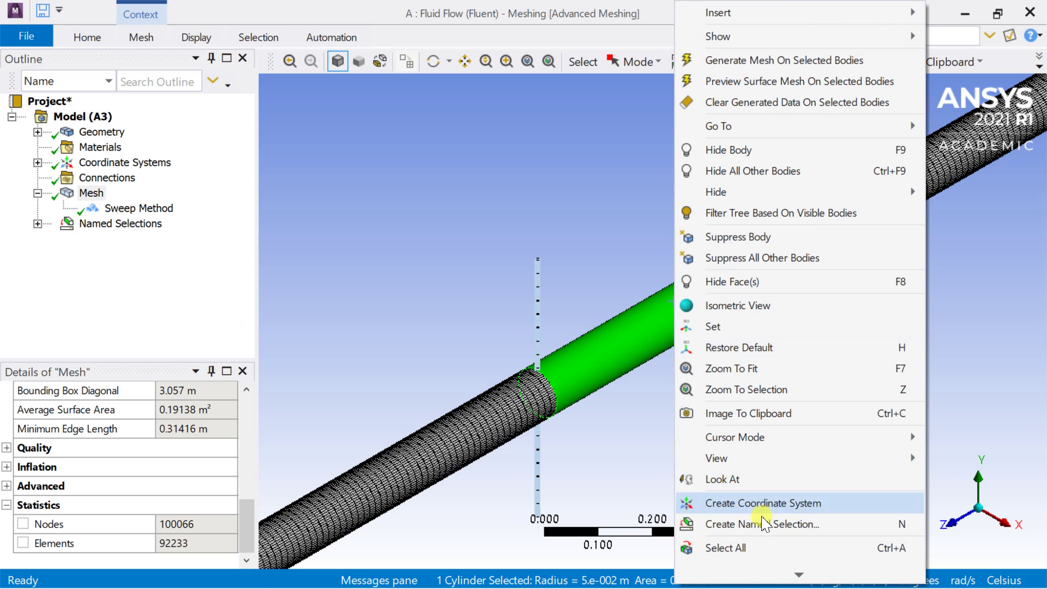
left_click(709, 523)
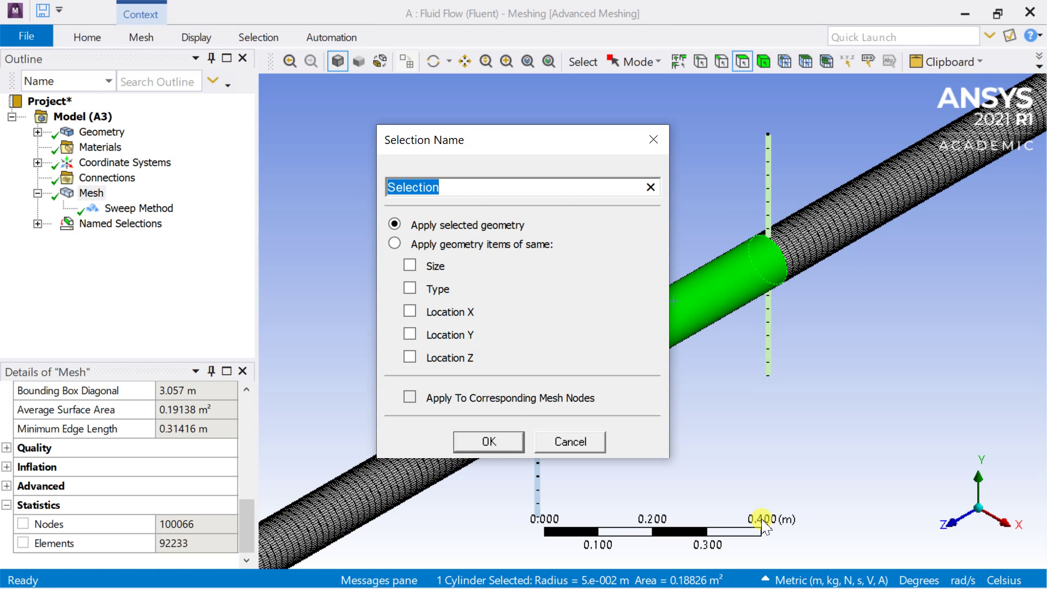
type("moving wall")
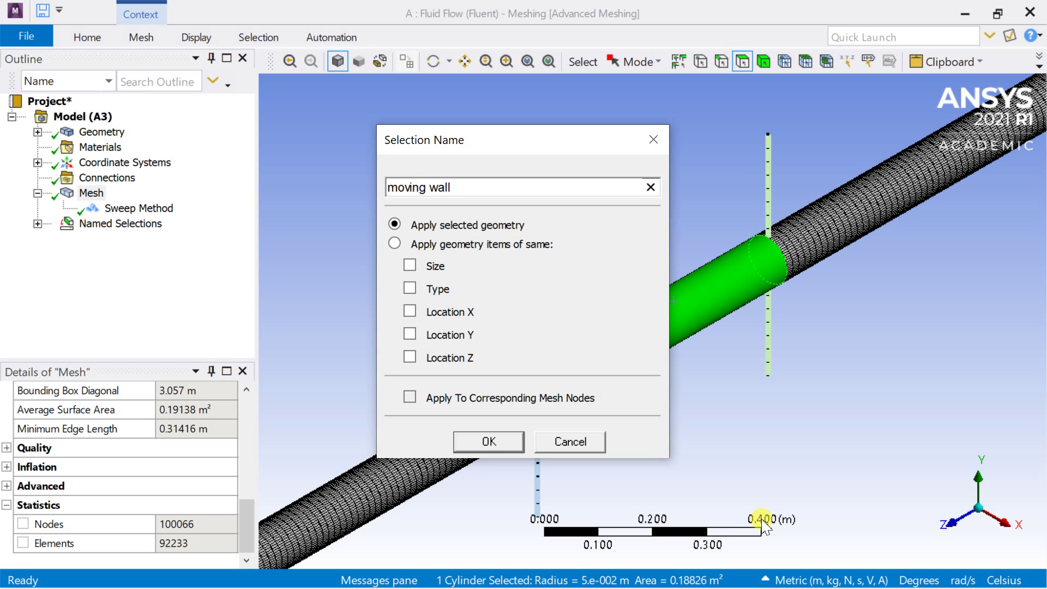
key("Return")
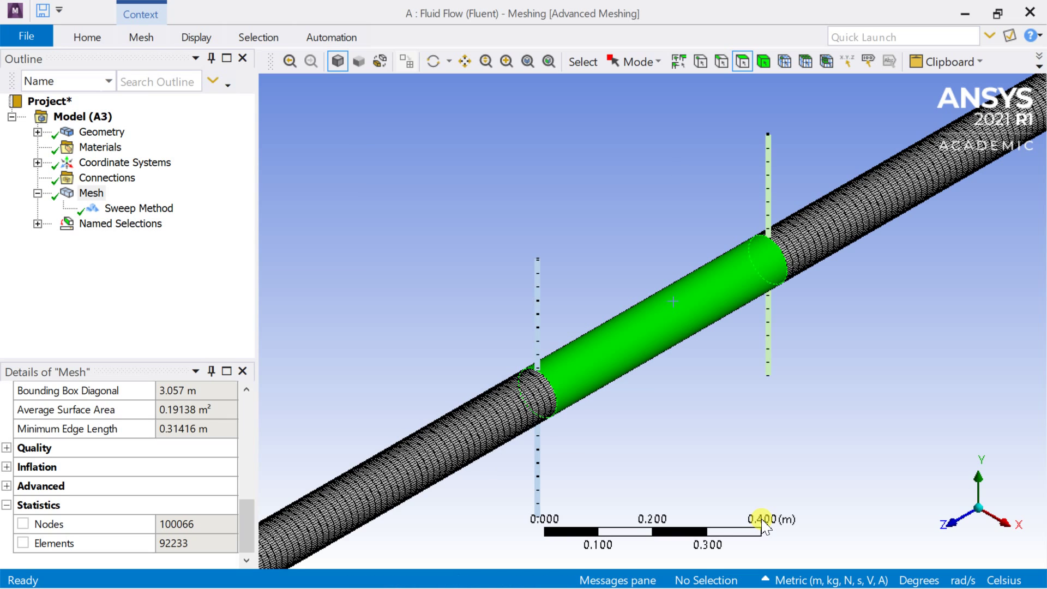
- Create a named selection "stationary wall 2" on the pipe wall segment beyond the blue line body
left_click(458, 456)
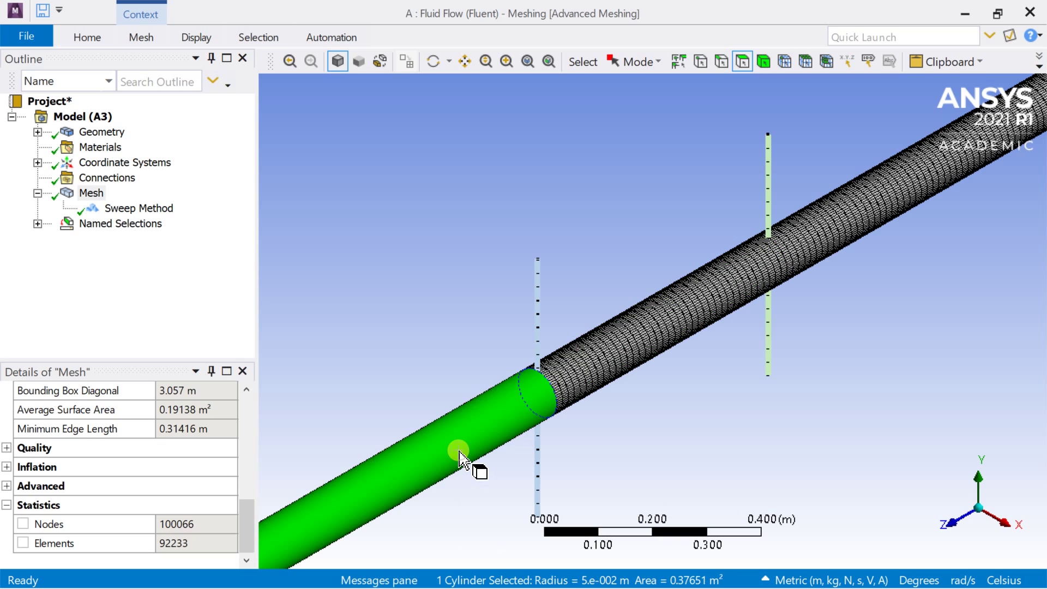
right_click(459, 450)
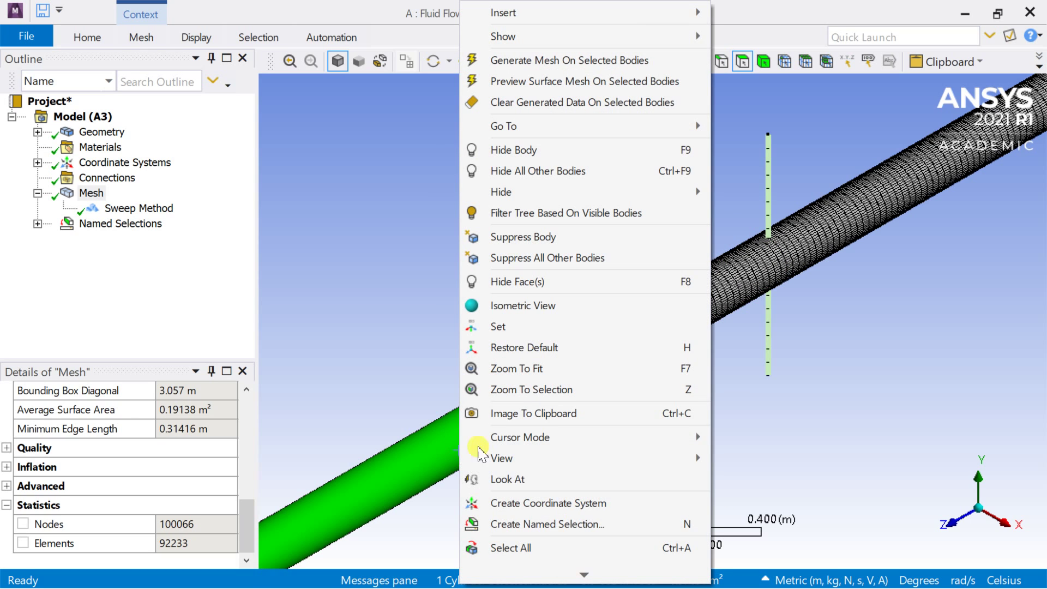
left_click(526, 523)
type("stationary wall 2")
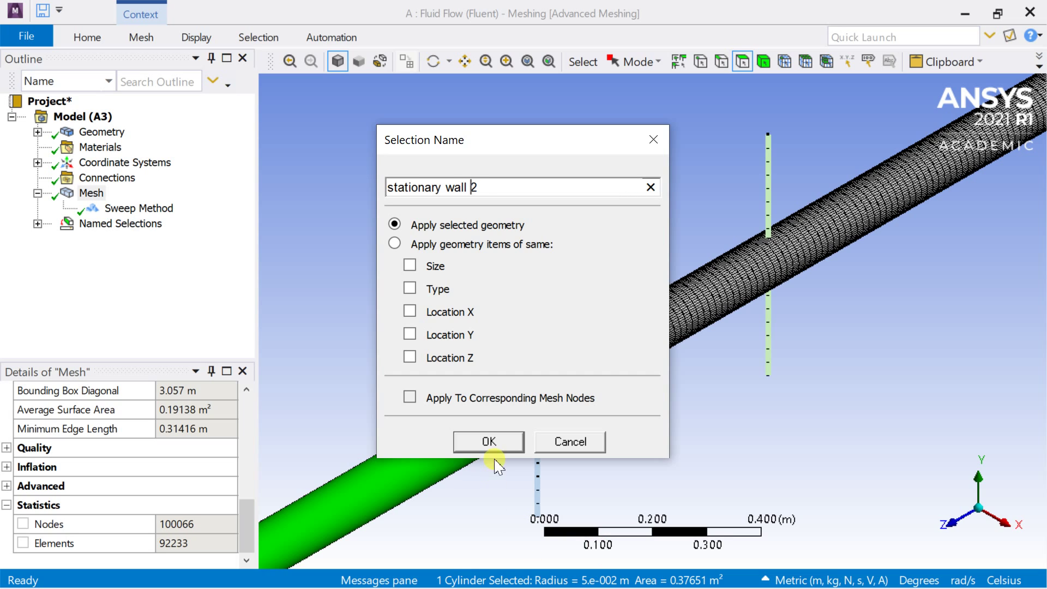
left_click(496, 439)
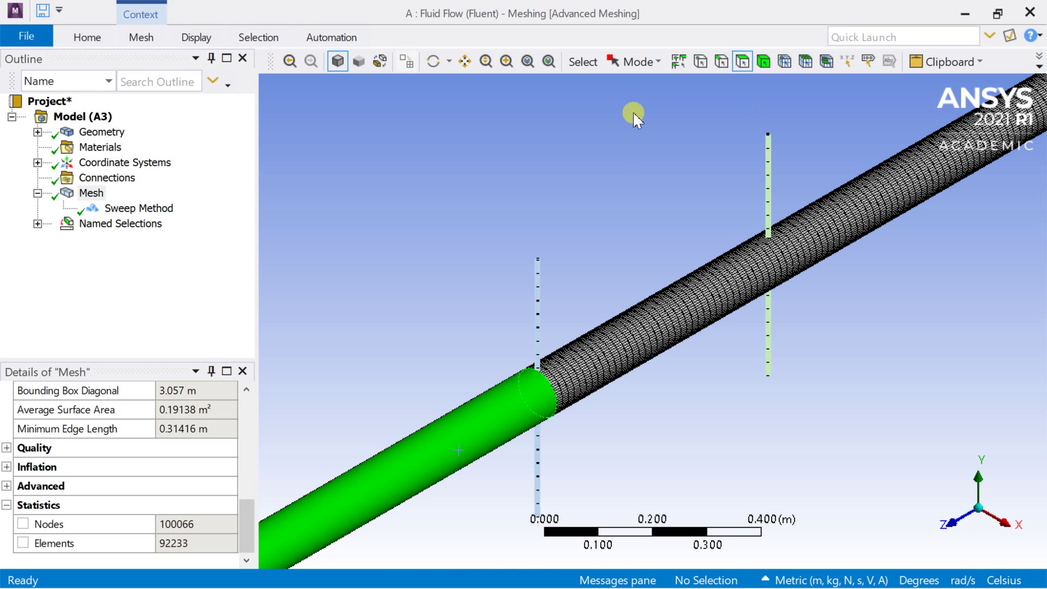
- Create a named selection "outlet" on the pipe's circular end face nearest the blue line body
left_click(433, 58)
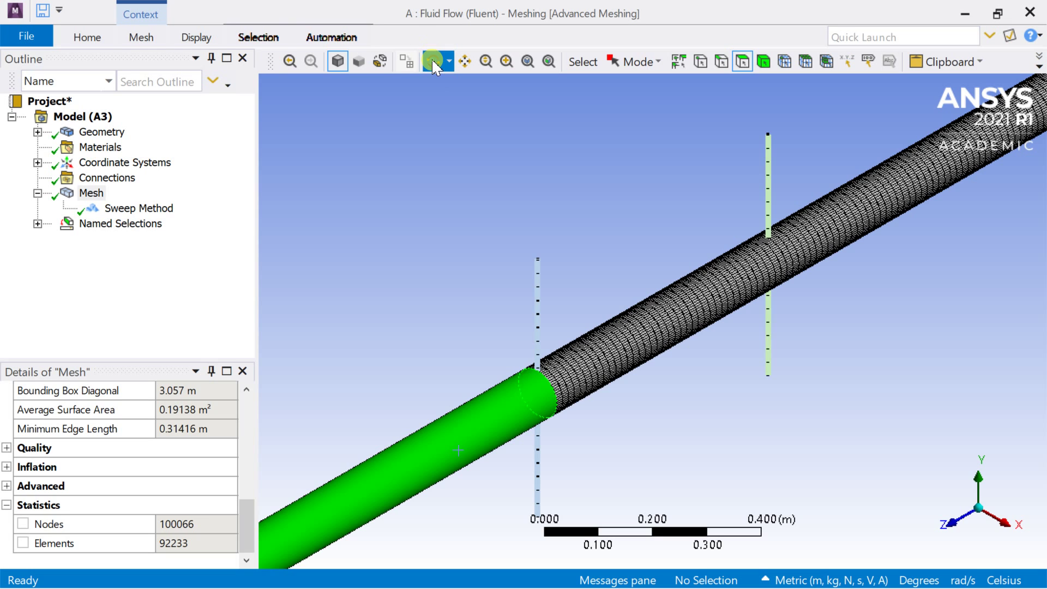
left_click_drag(480, 256, 572, 203)
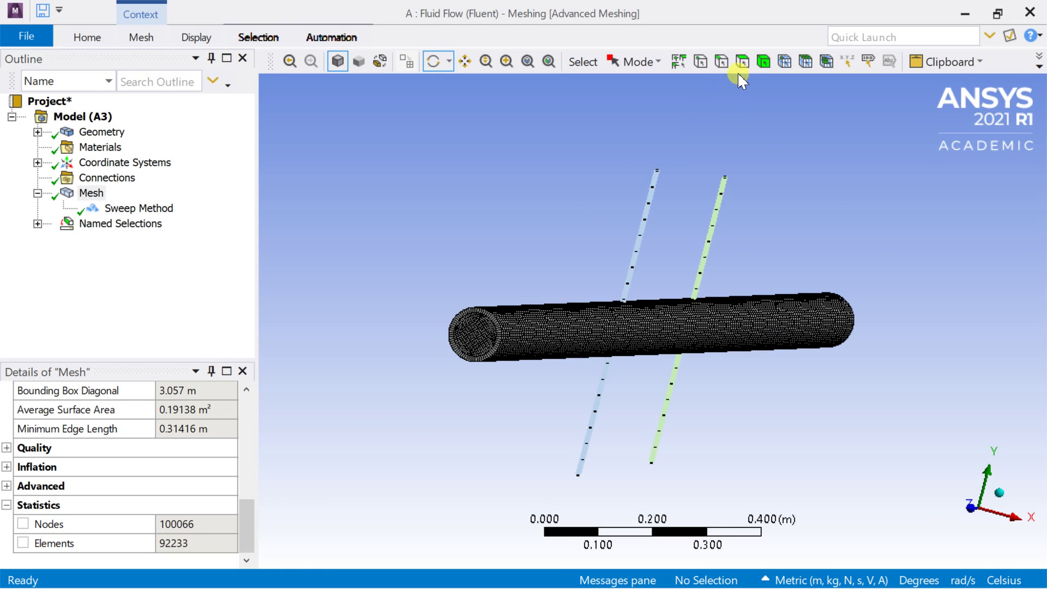
left_click(479, 327)
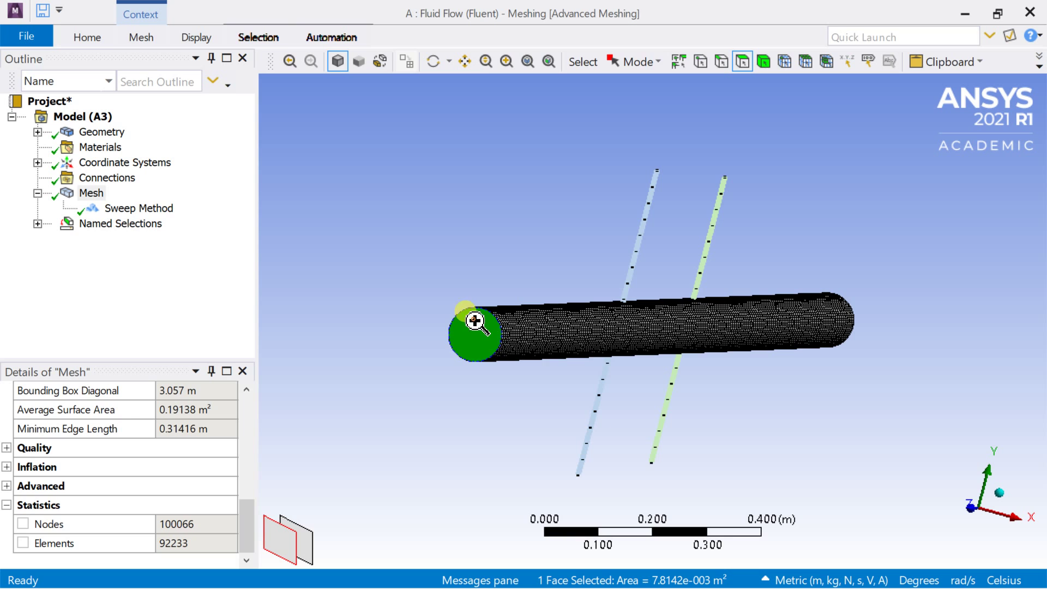
right_click(477, 324)
left_click(537, 523)
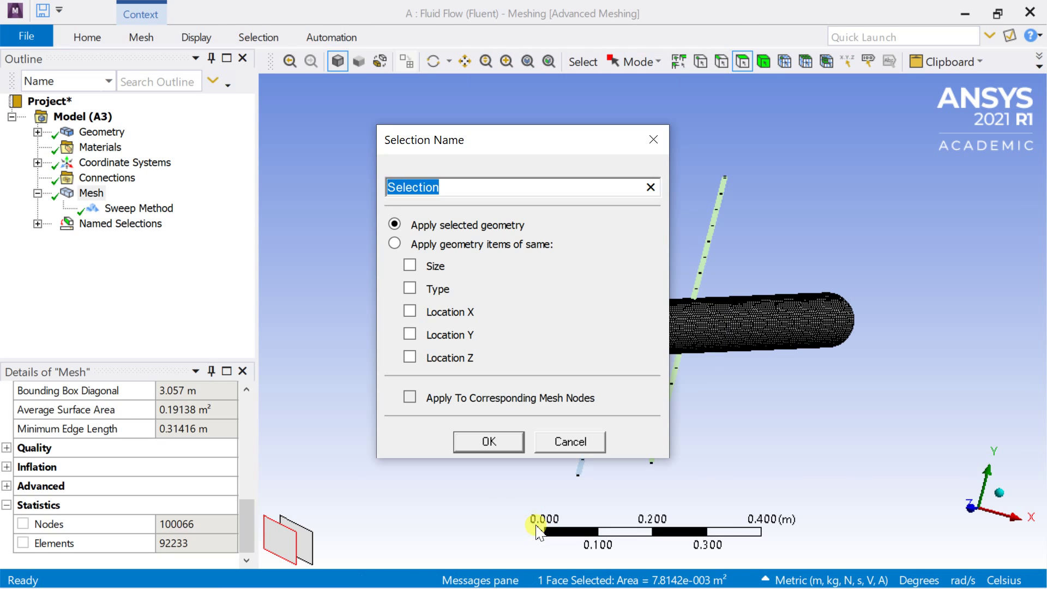
type("outlet")
key("Return")
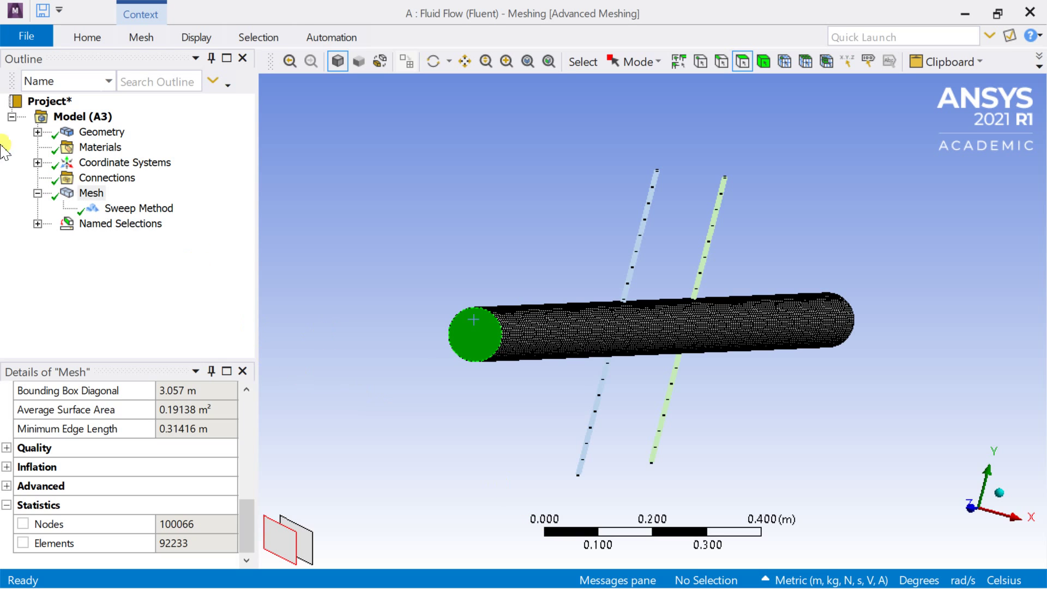
- With the mesh display hidden, inspect which pipe face each named selection covers: inlet, stationary wall1, moving wall, stationary wall 2 and outlet
left_click(37, 223)
left_click(113, 239)
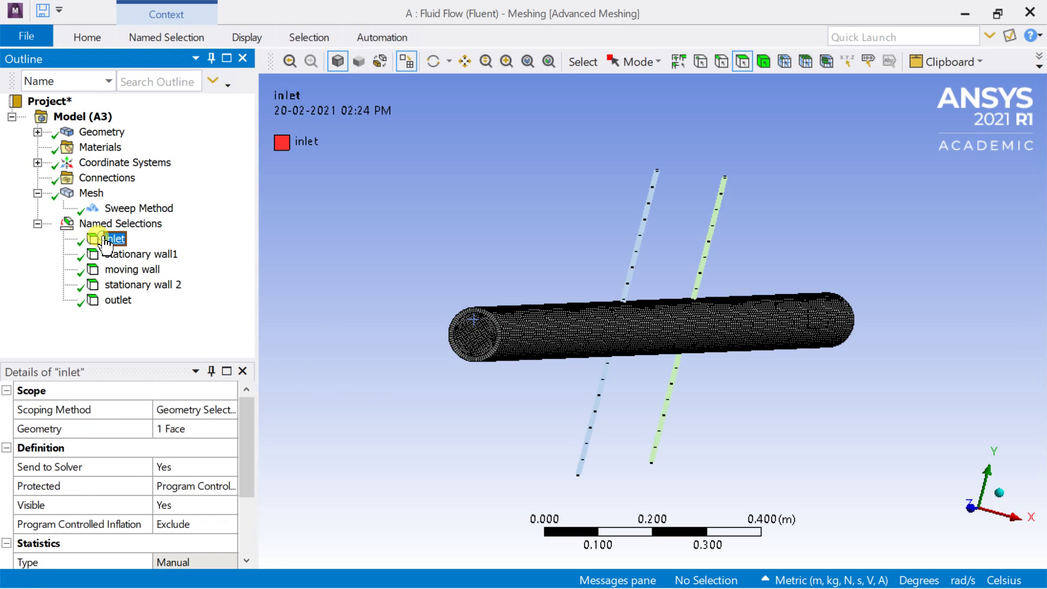
left_click(119, 255)
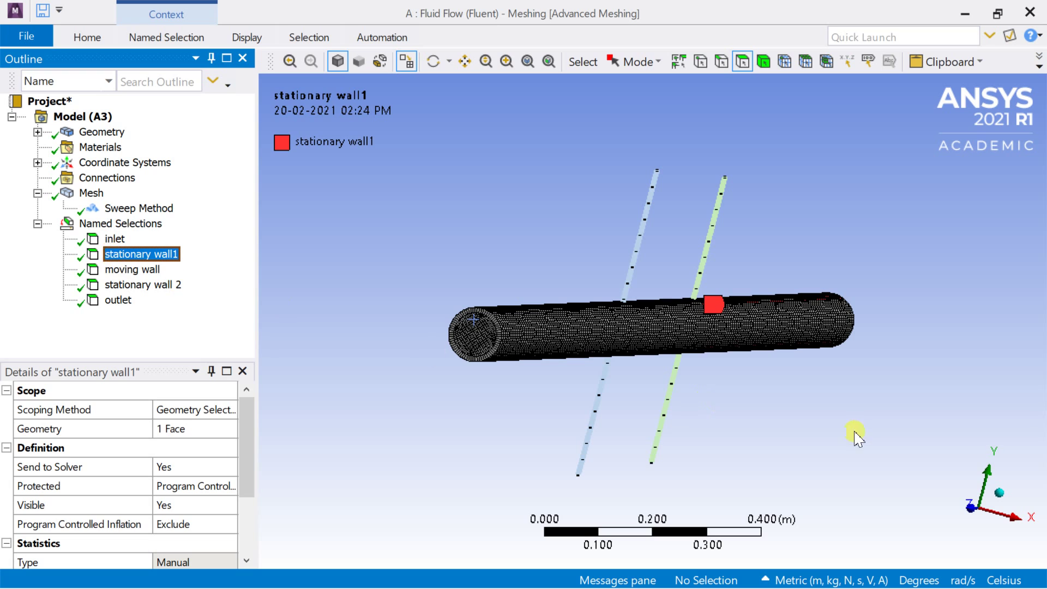
left_click(245, 36)
left_click(584, 104)
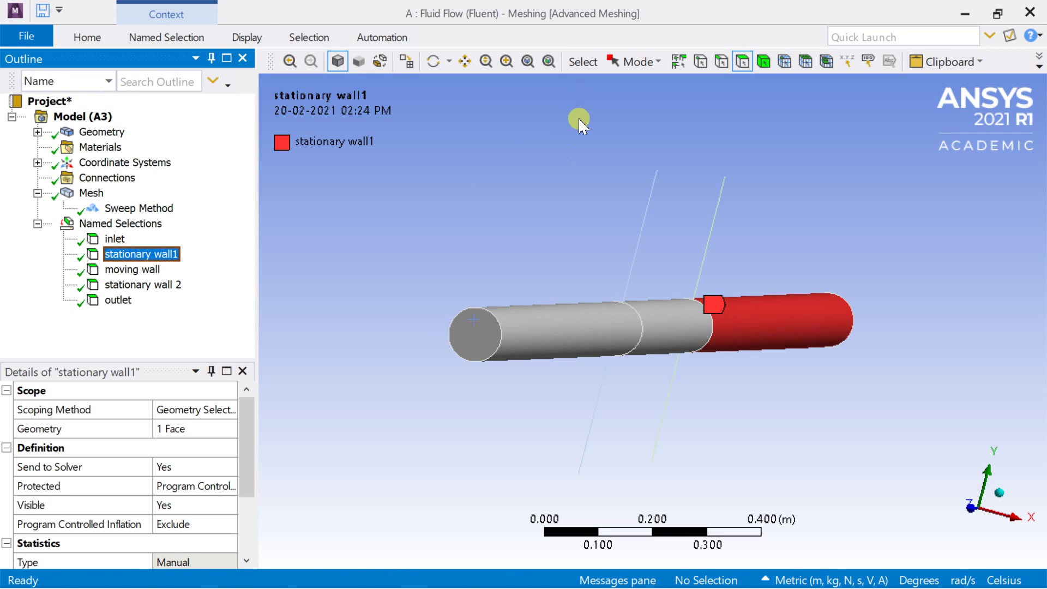
left_click(999, 496)
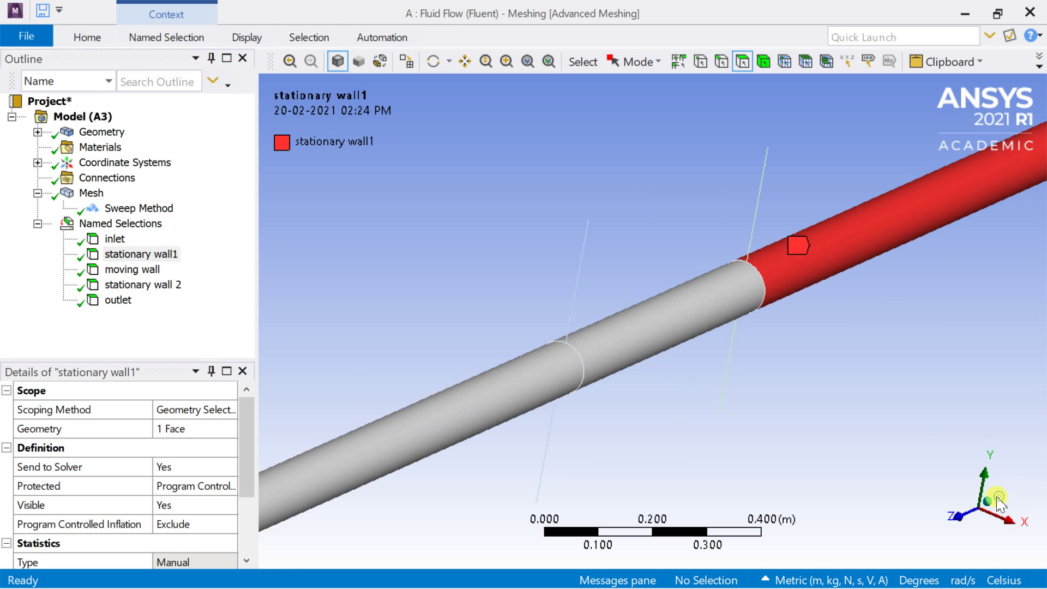
left_click(115, 239)
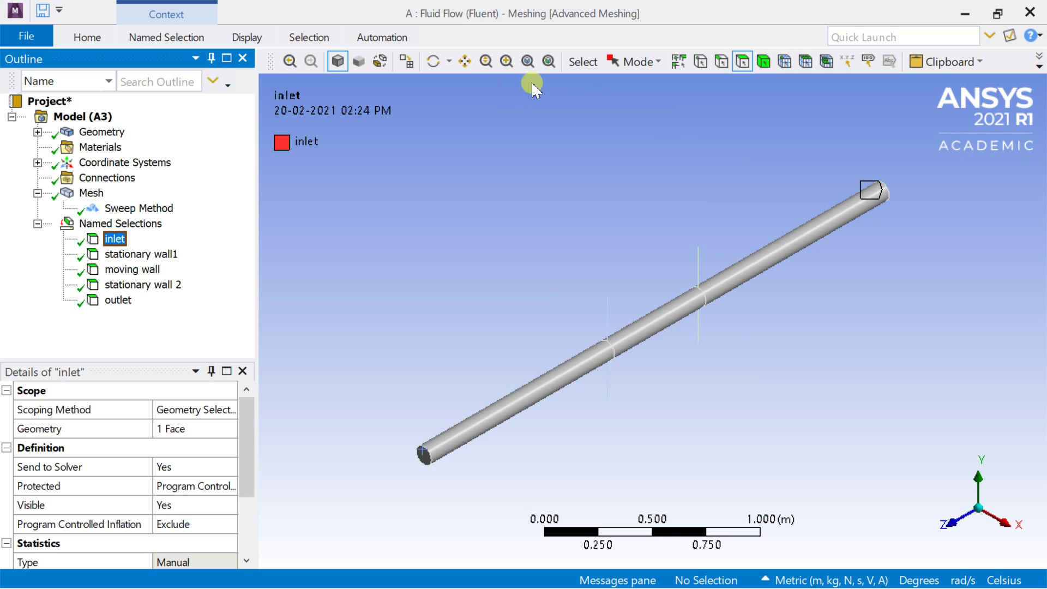
left_click(433, 61)
left_click_drag(577, 157, 826, 251)
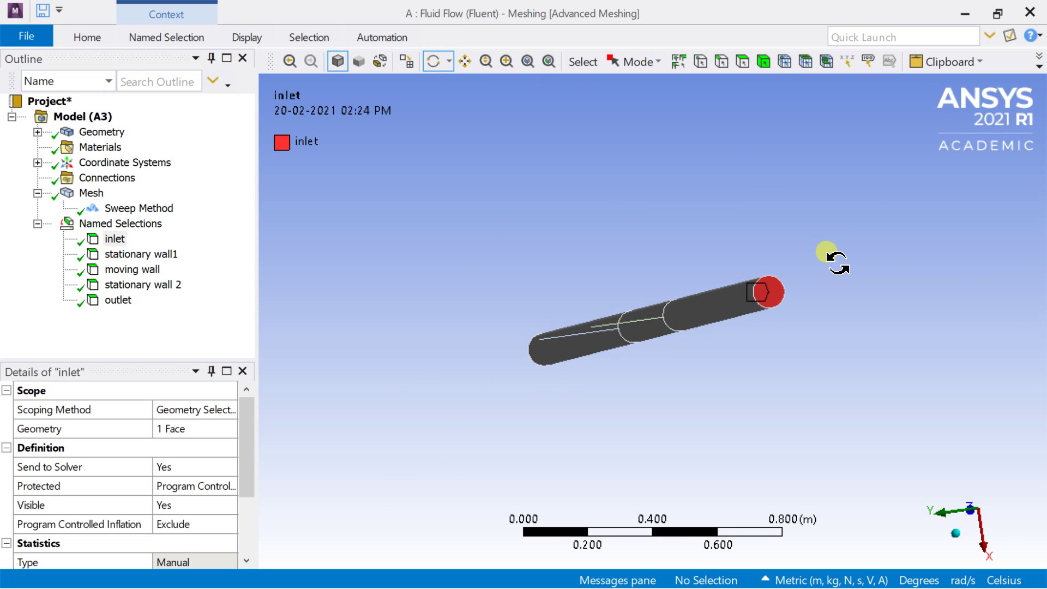
left_click(130, 254)
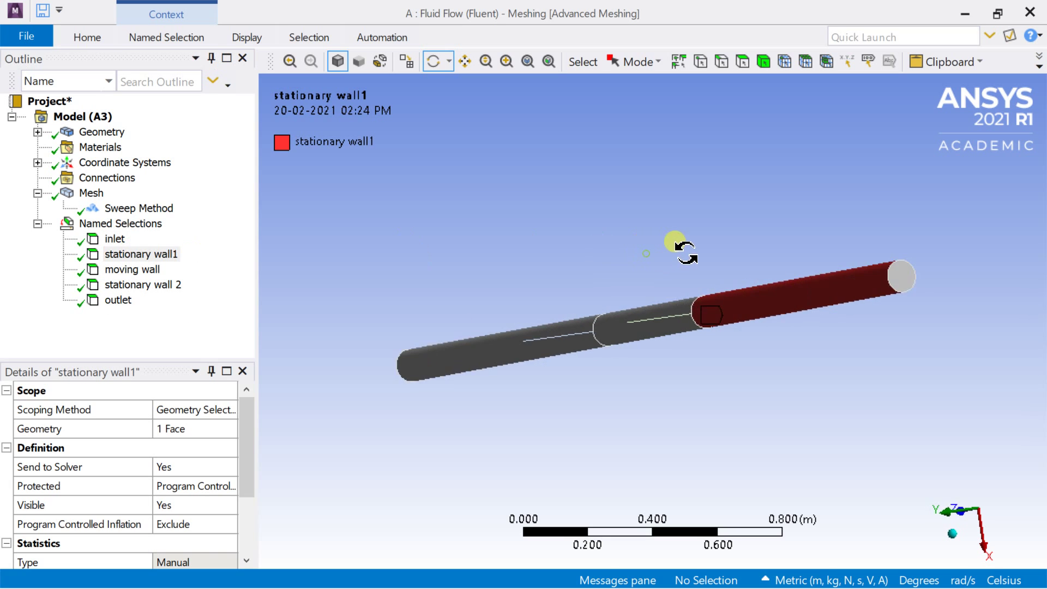
left_click_drag(685, 252, 871, 204)
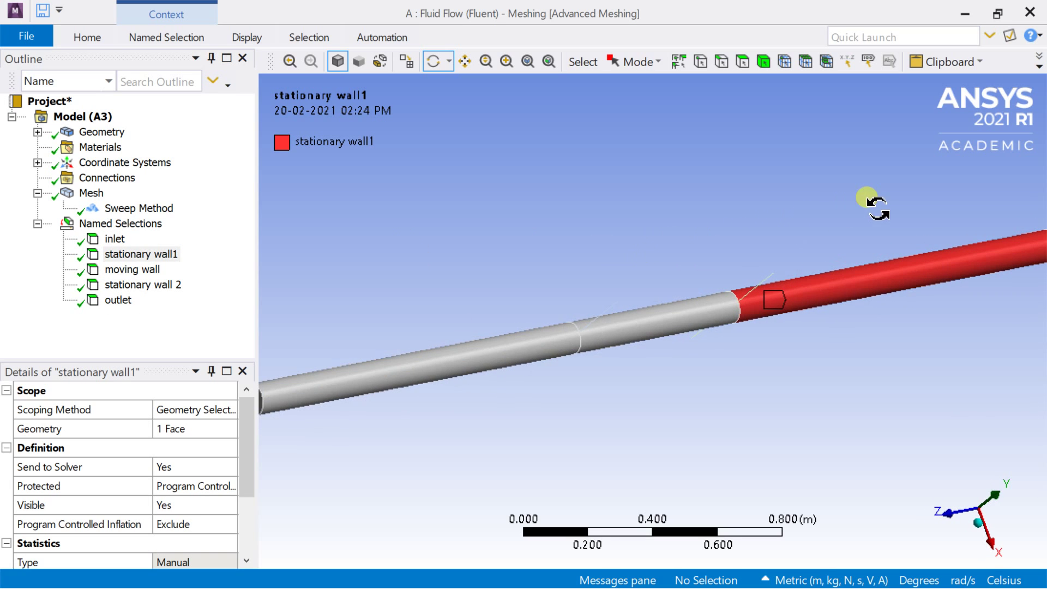
left_click(146, 269)
left_click(141, 285)
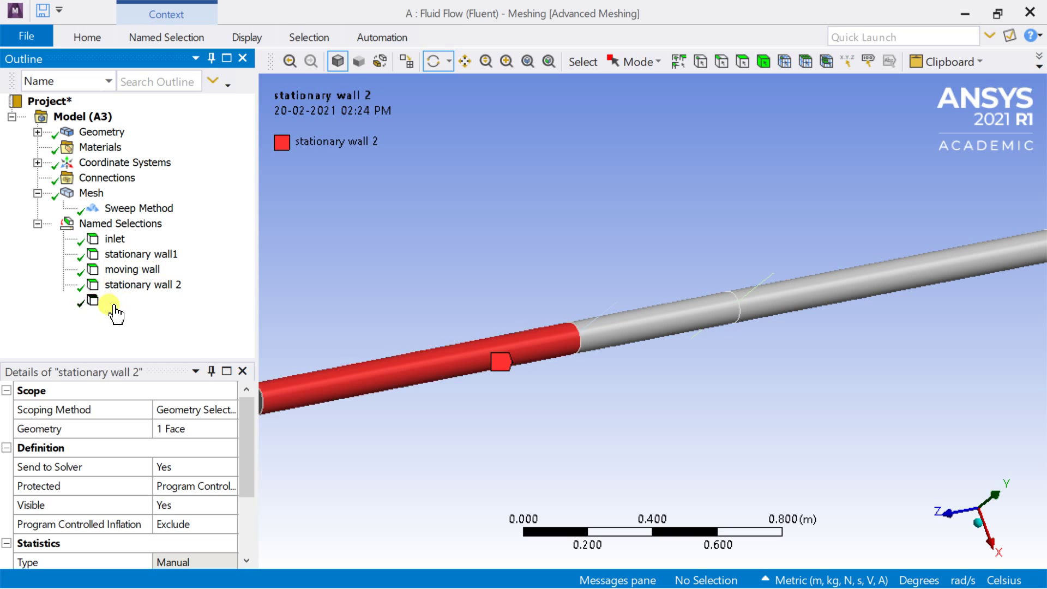
left_click(111, 304)
left_click(966, 550)
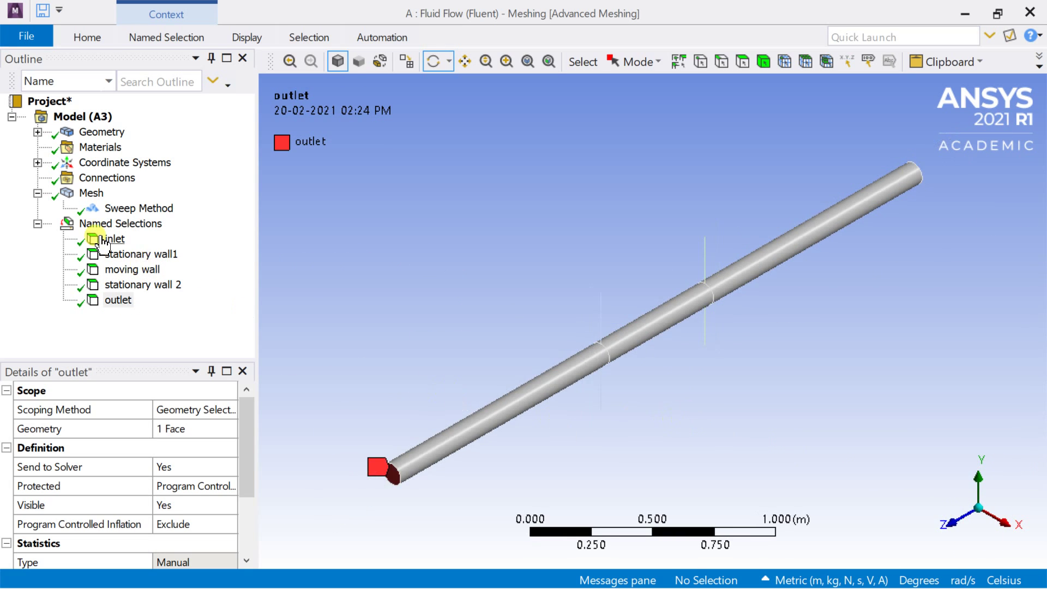
- Update the mesh for transfer to Fluent and review the resulting messages
left_click(90, 193)
right_click(89, 195)
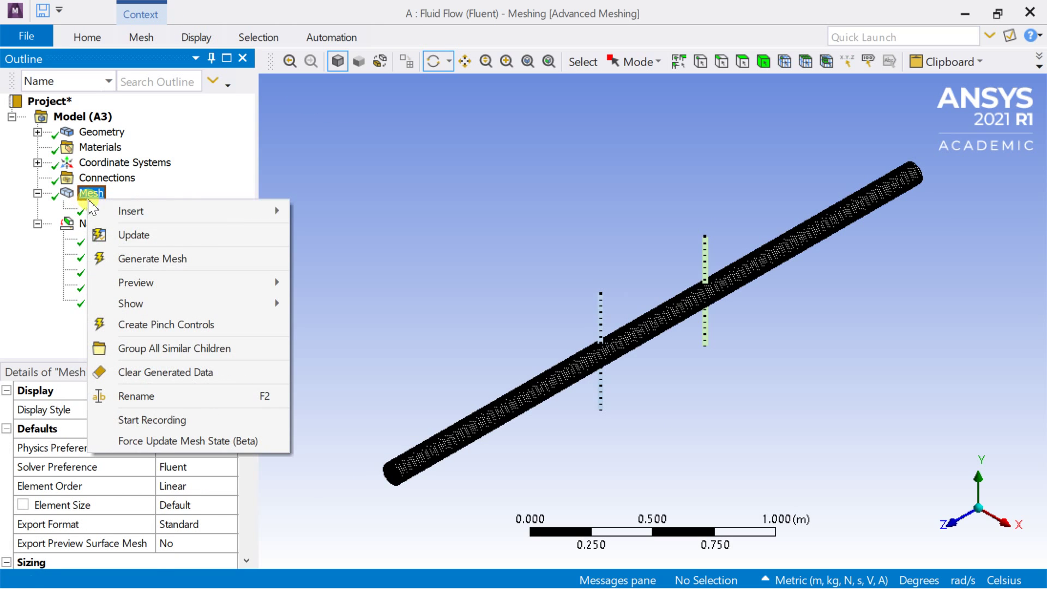
left_click(118, 235)
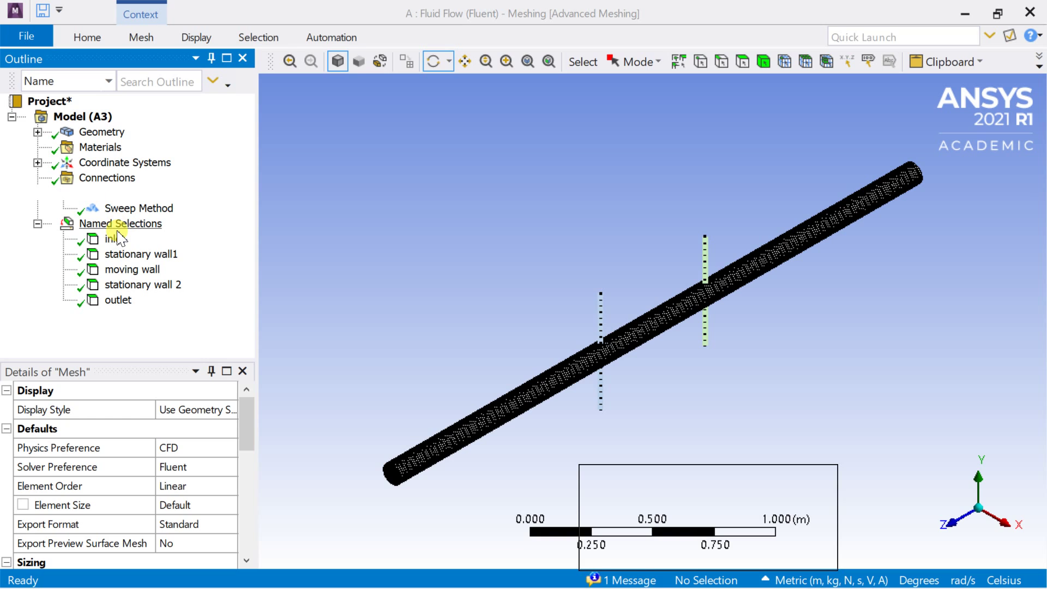
left_click(627, 578)
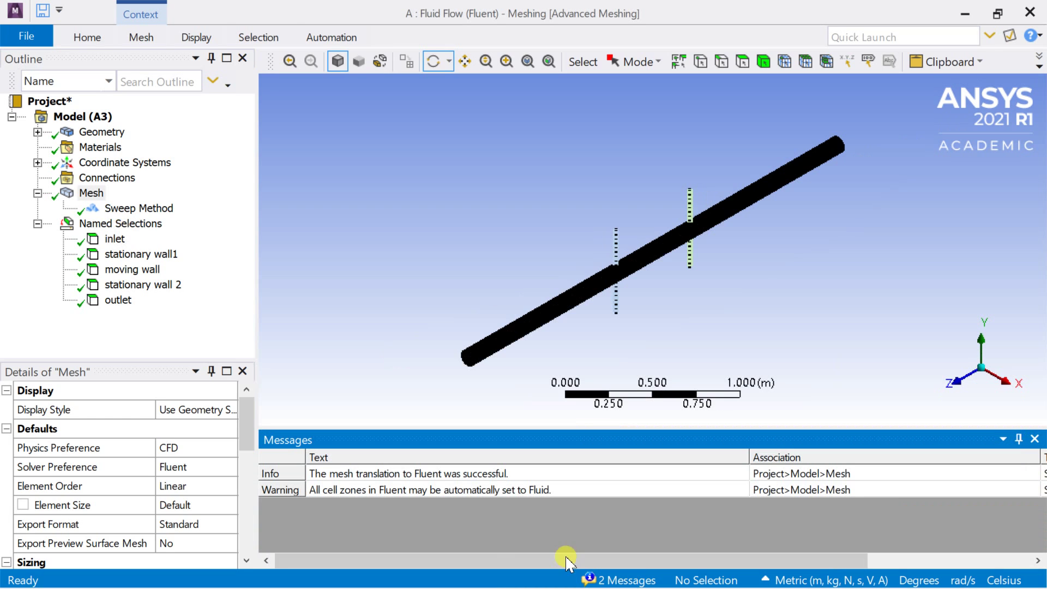
left_click(403, 479)
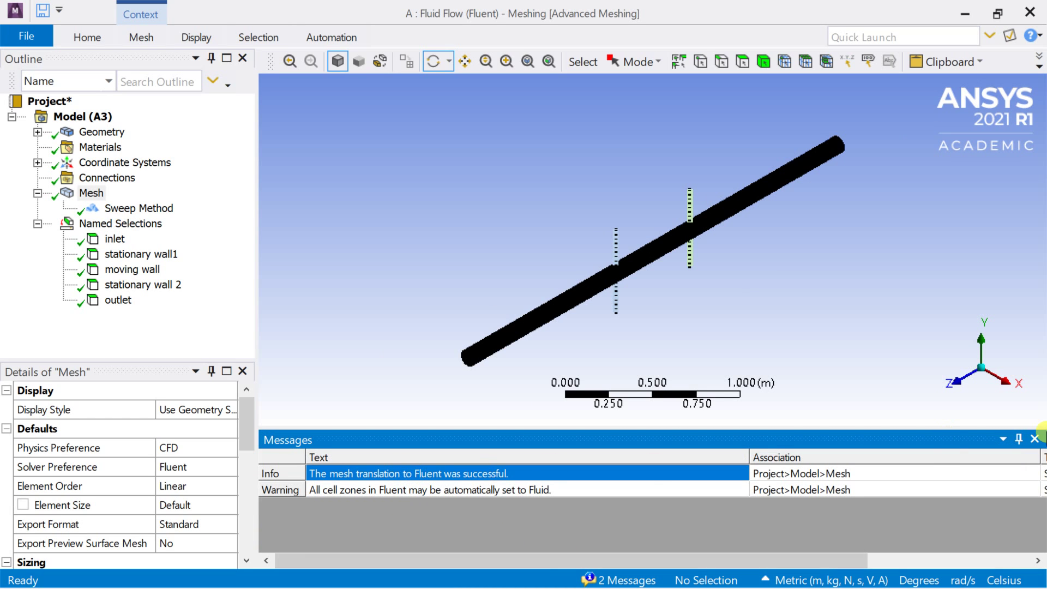
left_click(1035, 438)
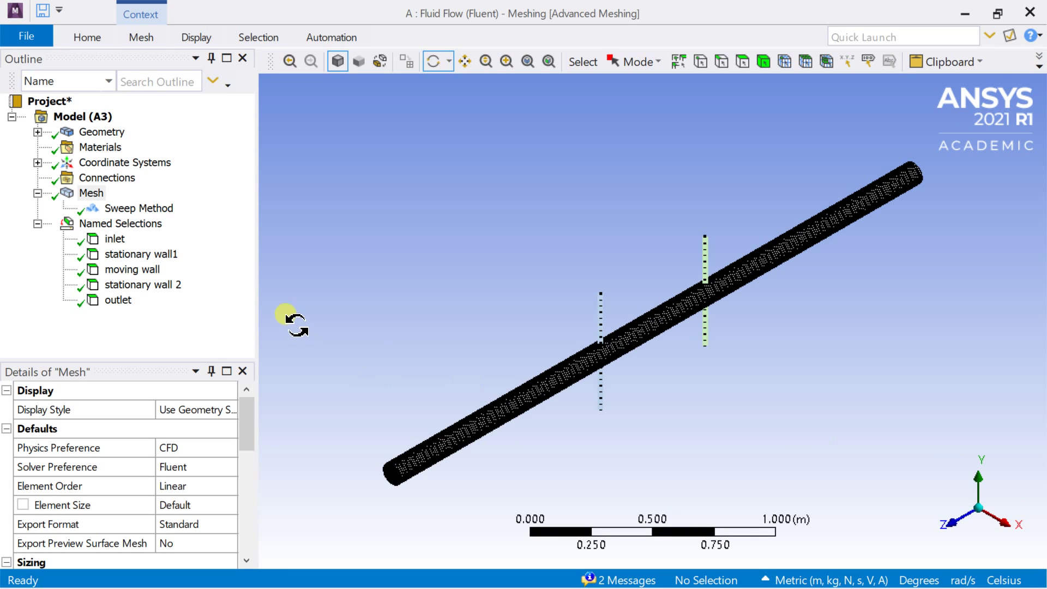
- Close the meshing application and start Fluent from the Fluid Flow system's Setup cell, with double precision and 1 solver process
left_click(1026, 14)
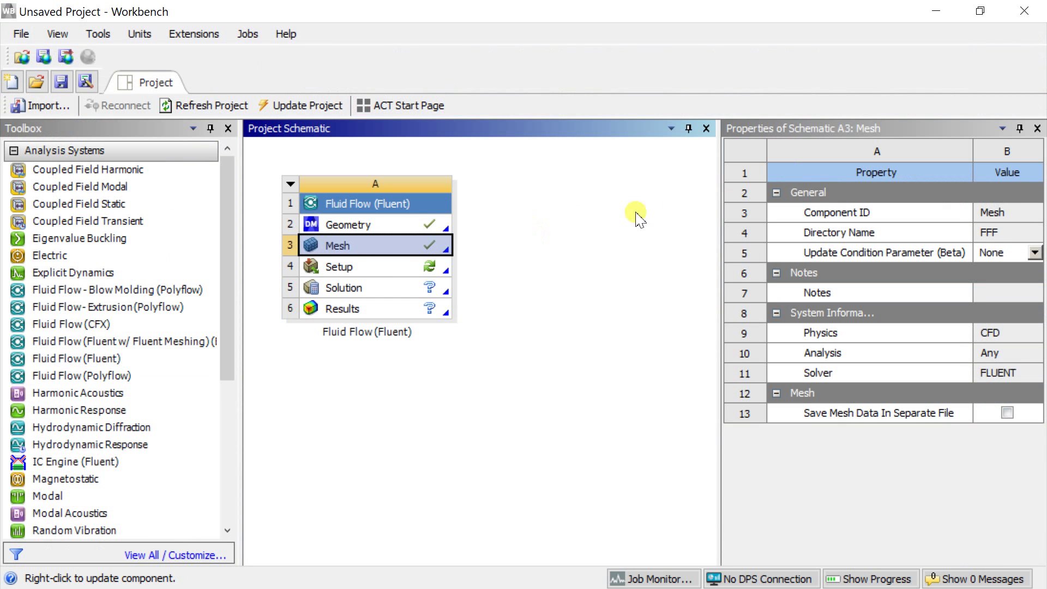
left_click(347, 265)
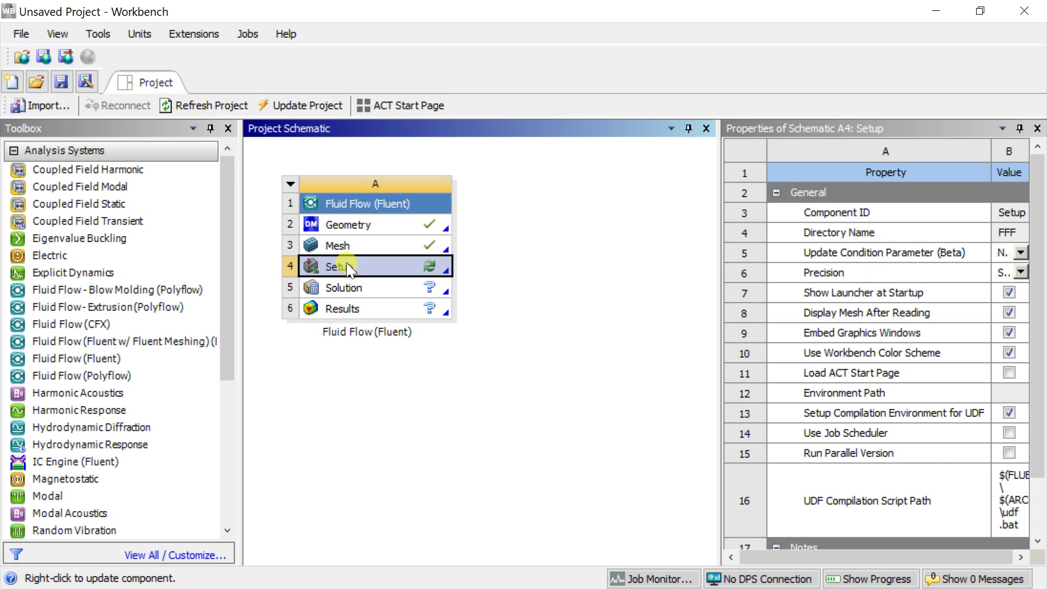
right_click(347, 267)
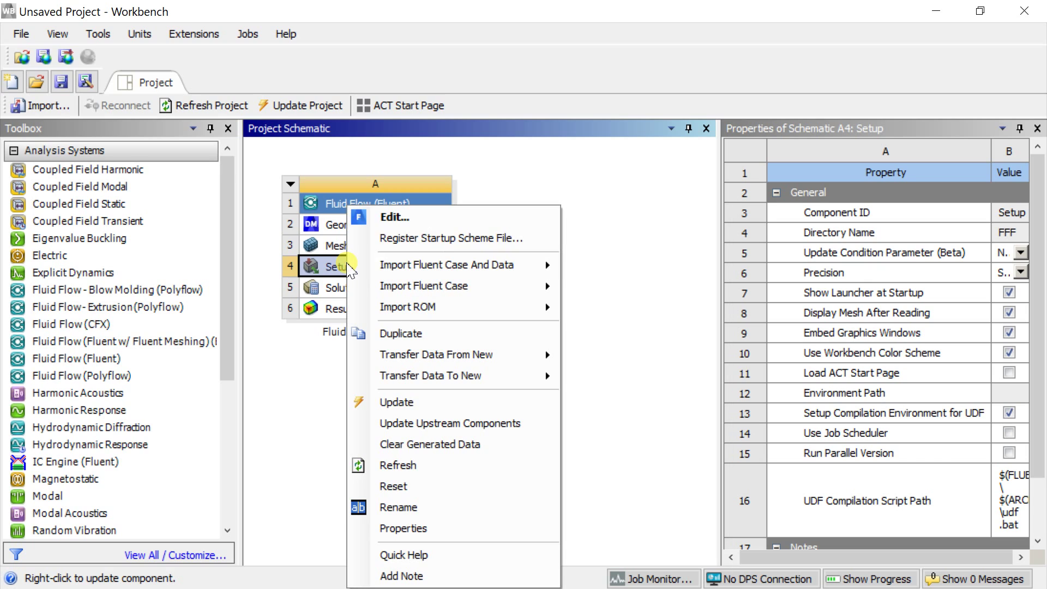
left_click(380, 218)
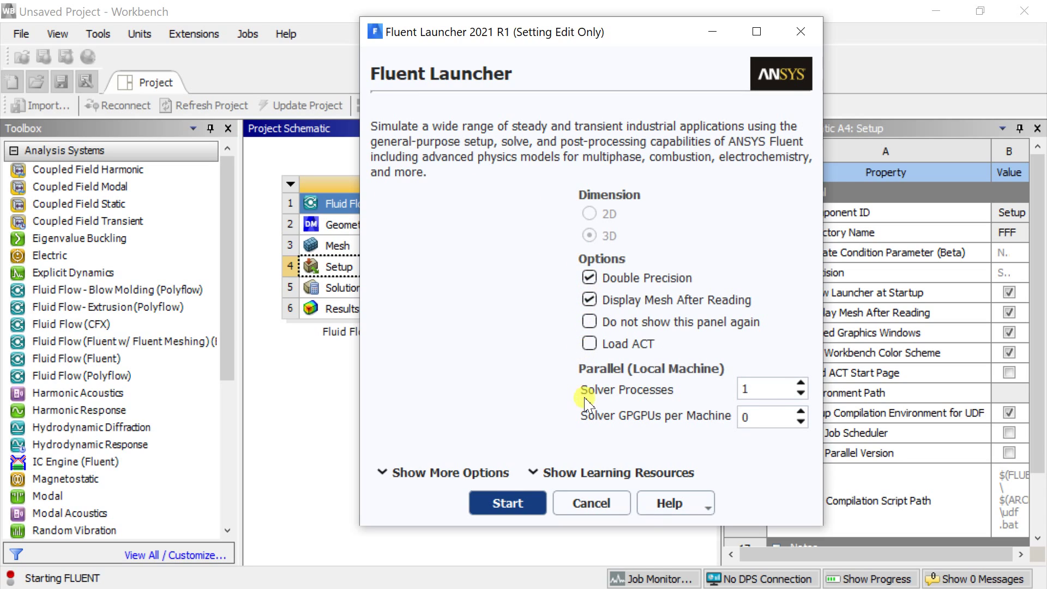
left_click(538, 511)
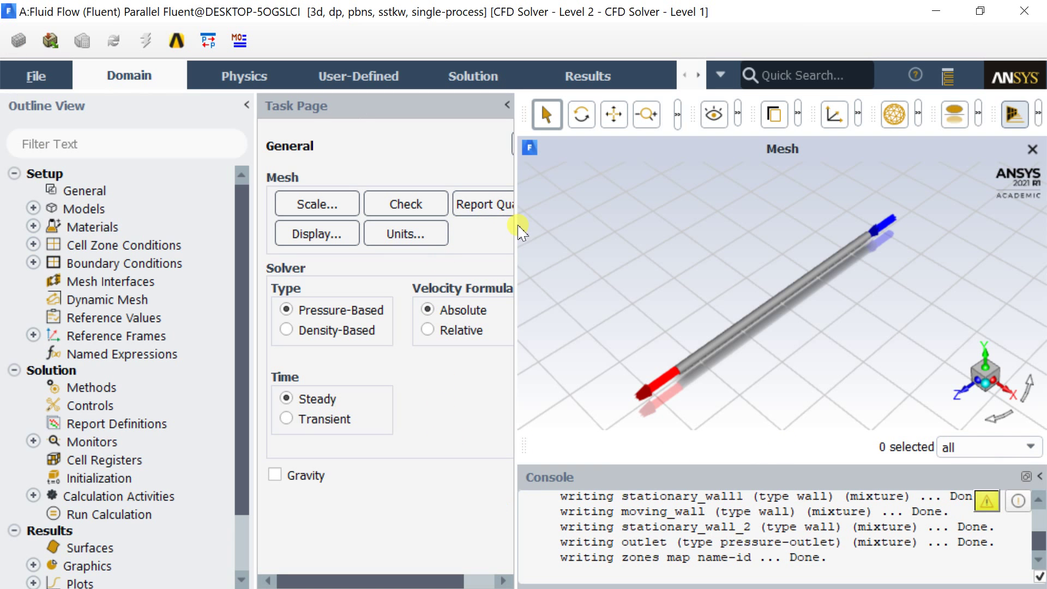
- Run the mesh check in Fluent and examine the minimum cell volume in the console report
left_click_drag(515, 231, 553, 234)
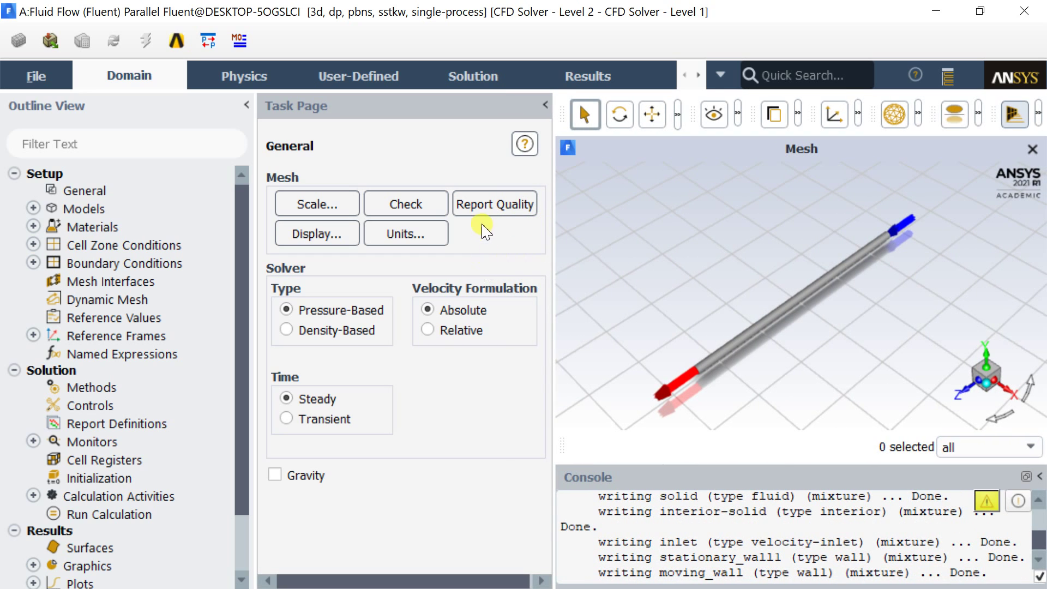
left_click(428, 206)
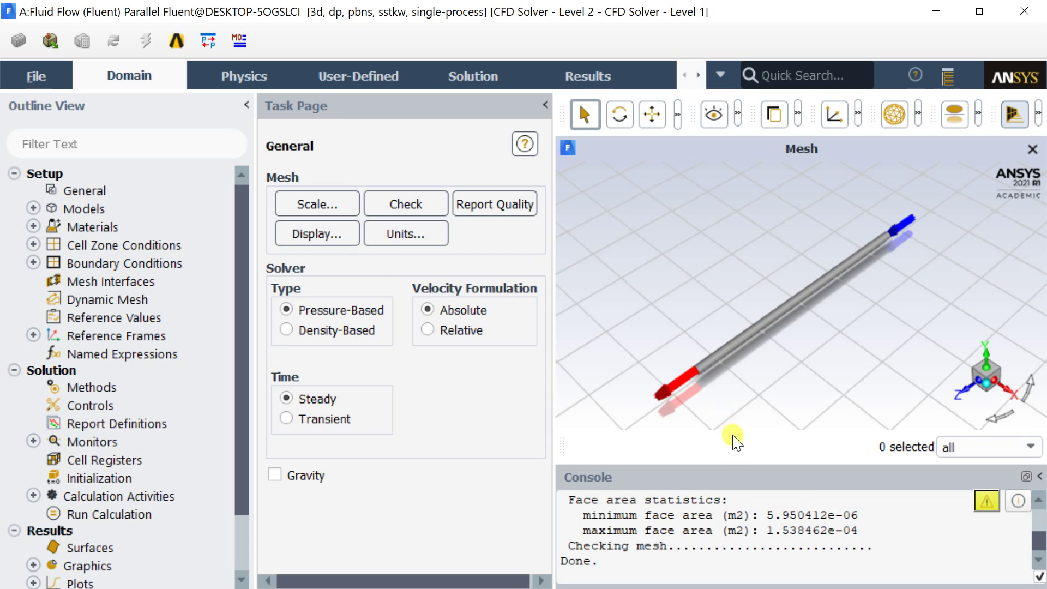
left_click_drag(748, 460, 732, 397)
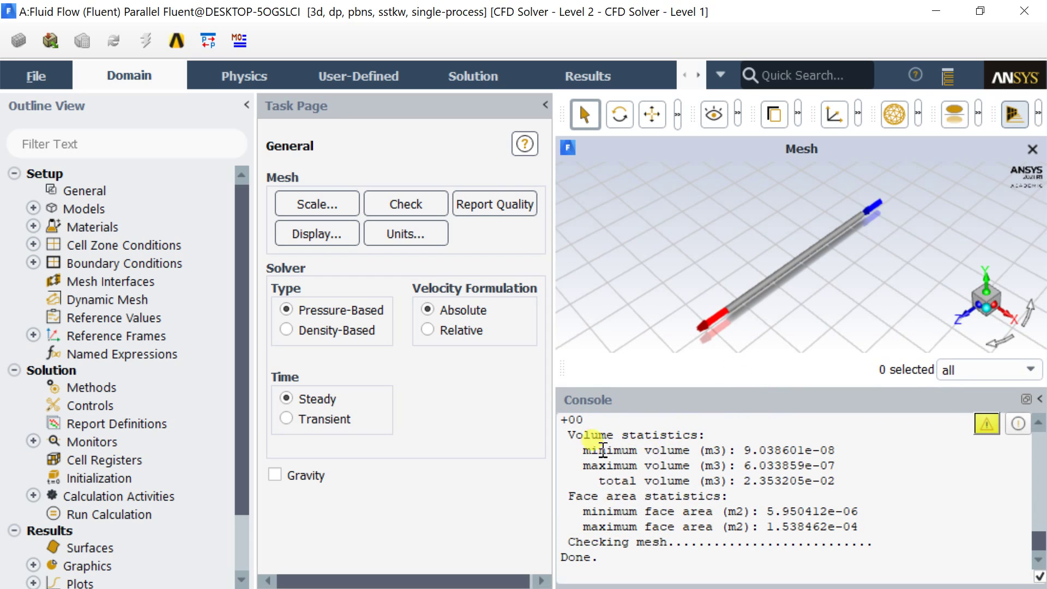
left_click_drag(599, 448, 849, 455)
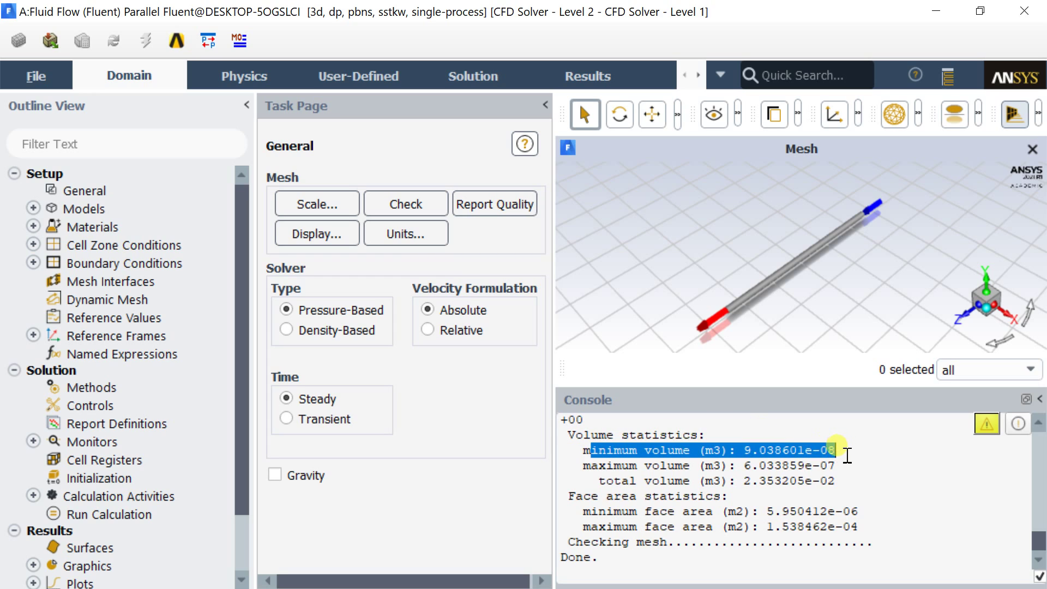
left_click(823, 456)
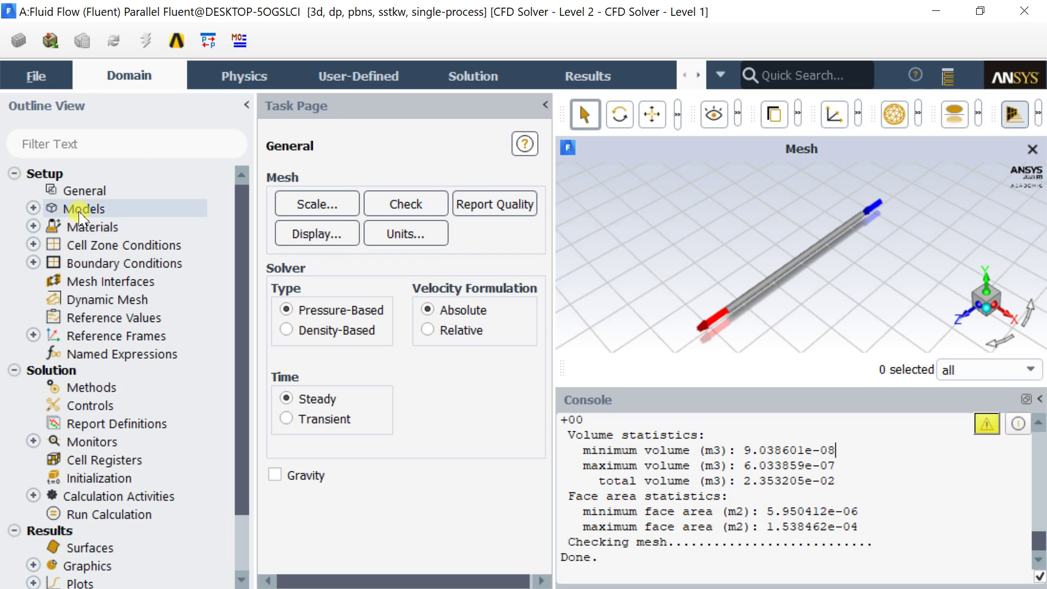
- Review the viscous model settings and accept k-omega (2 eqn) SST with Production Limiter and no transition model
double_click(82, 210)
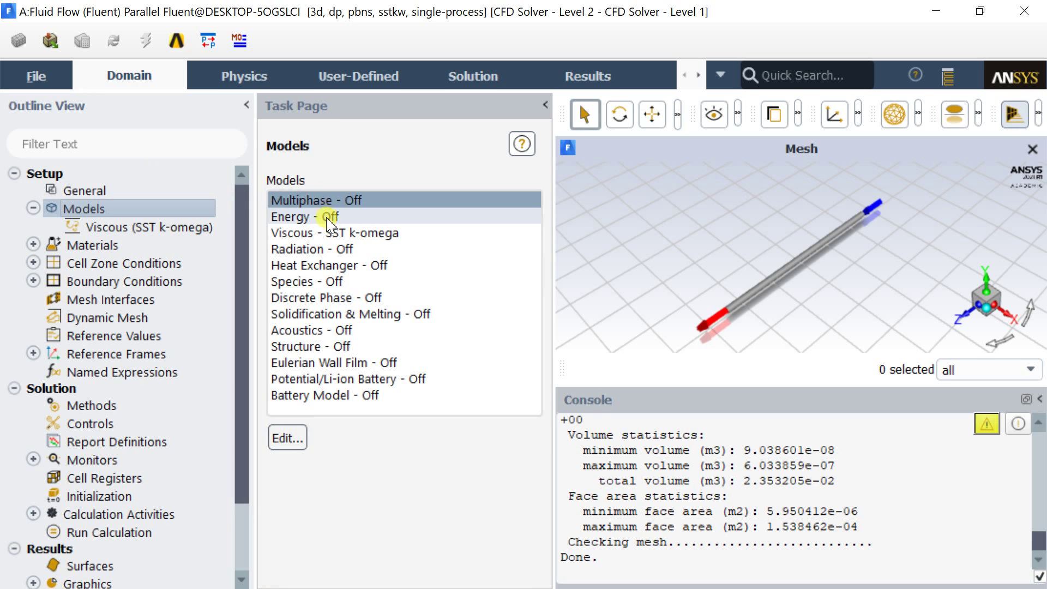
left_click(327, 235)
double_click(326, 235)
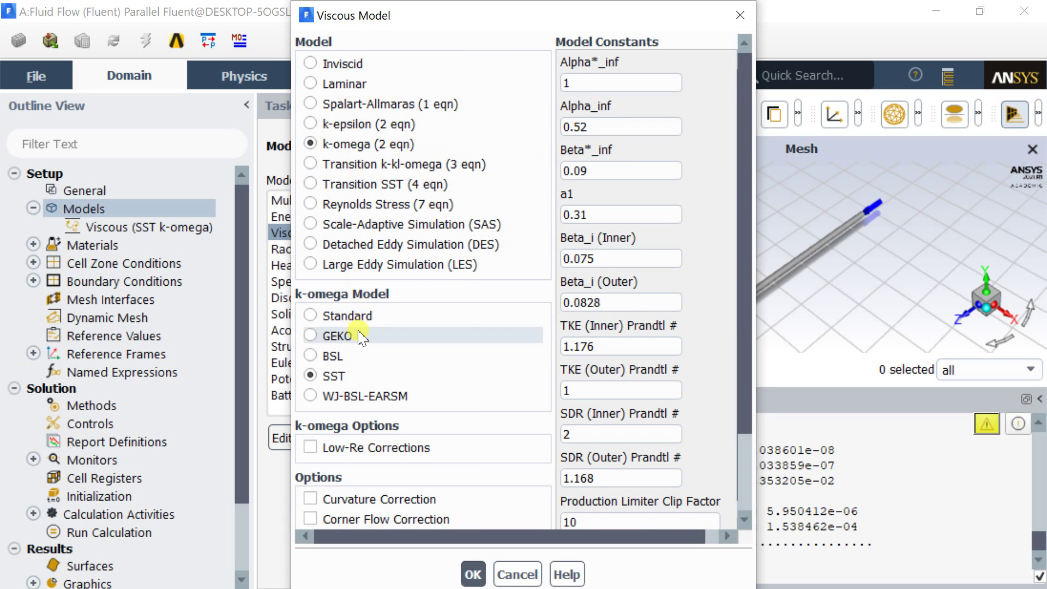
scroll(327, 338, "down", 3)
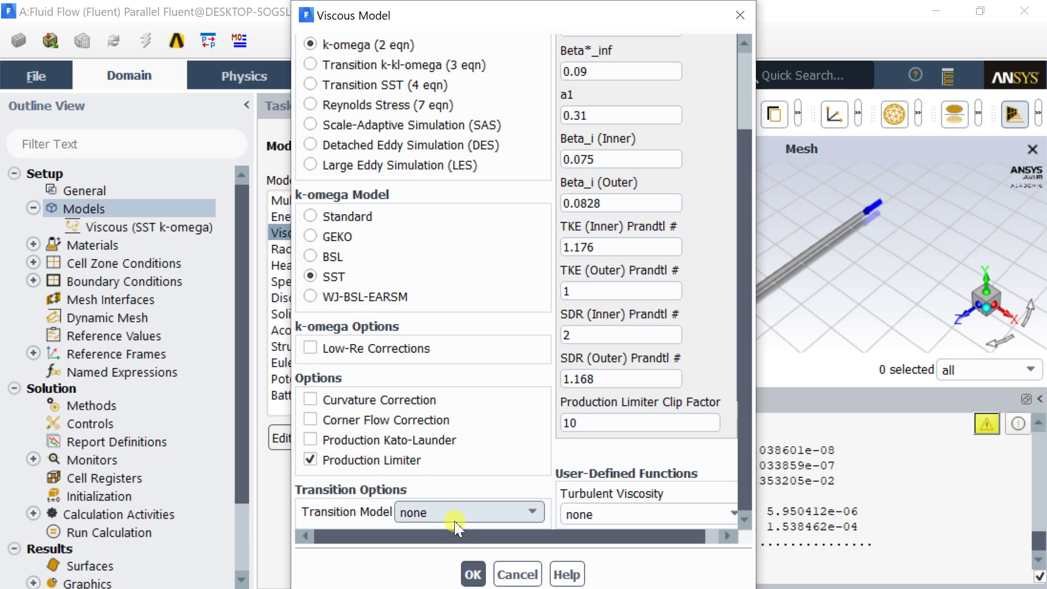
left_click(469, 574)
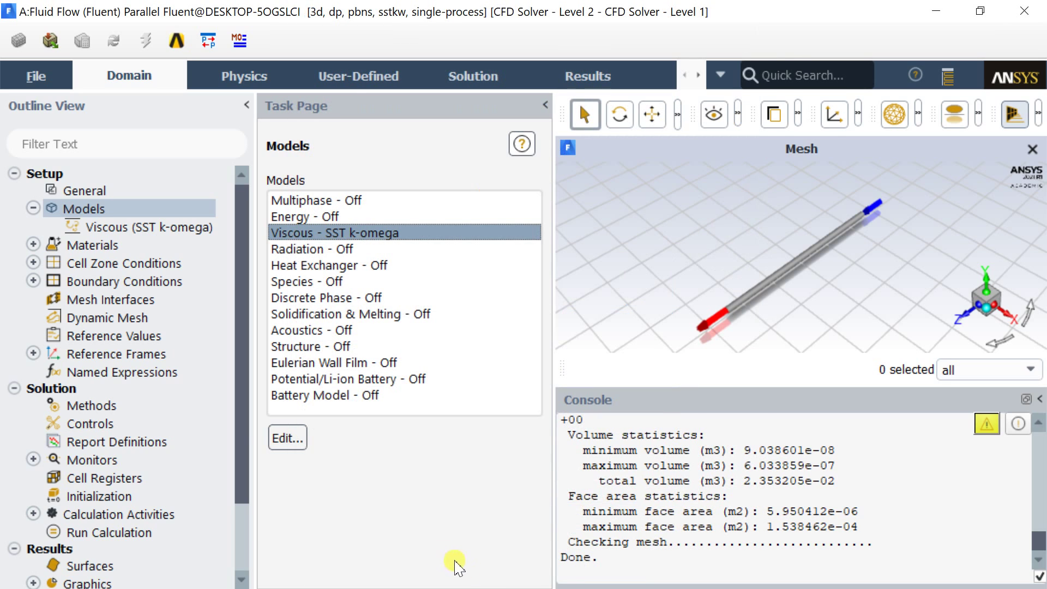
left_click(32, 209)
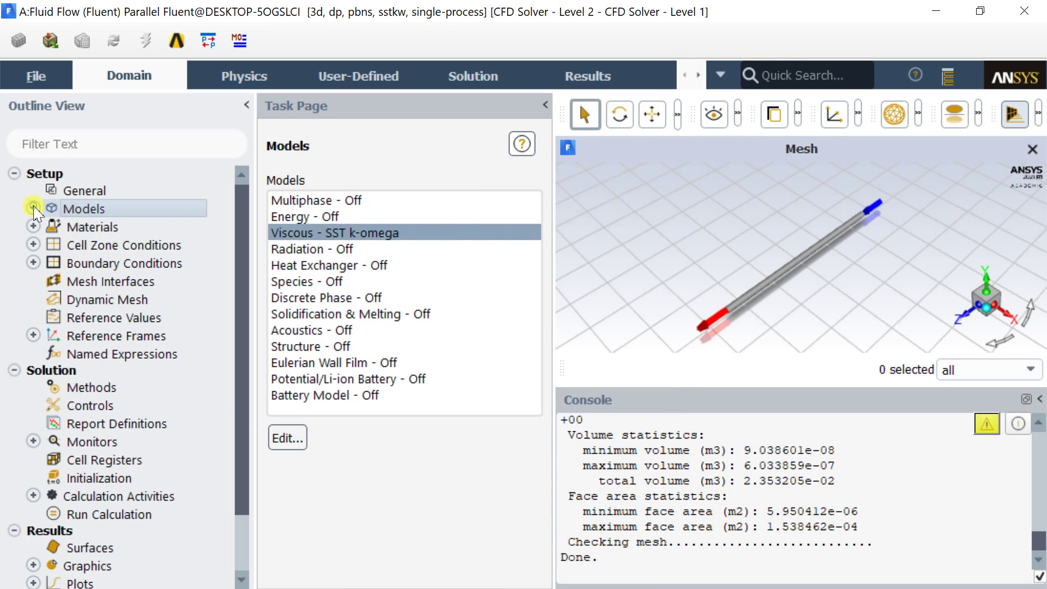
- Add water-liquid (h2o<l>) to the fluid materials by copying it from the Fluent database
double_click(88, 228)
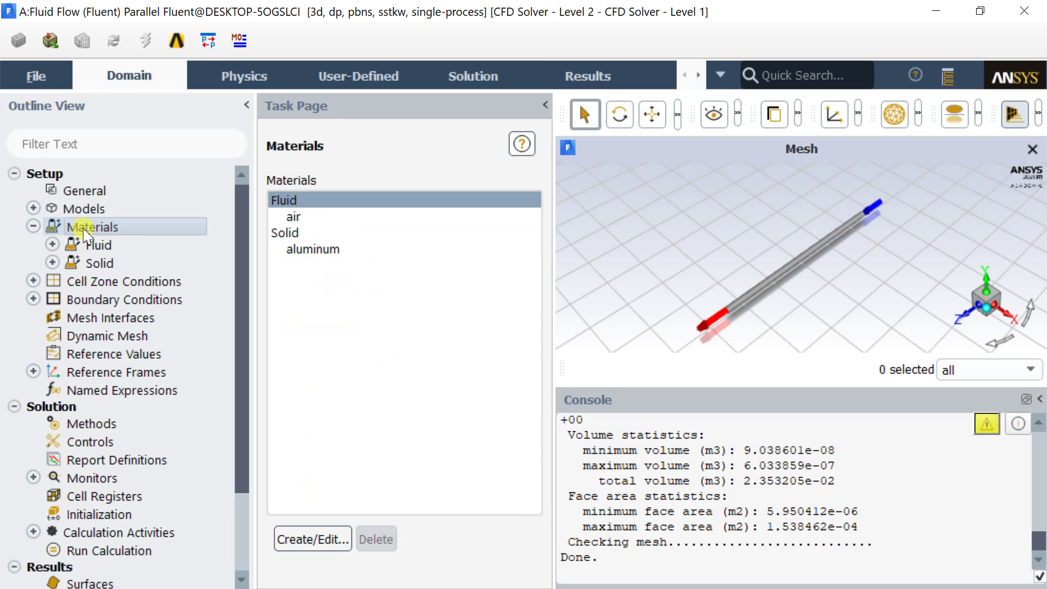
double_click(292, 197)
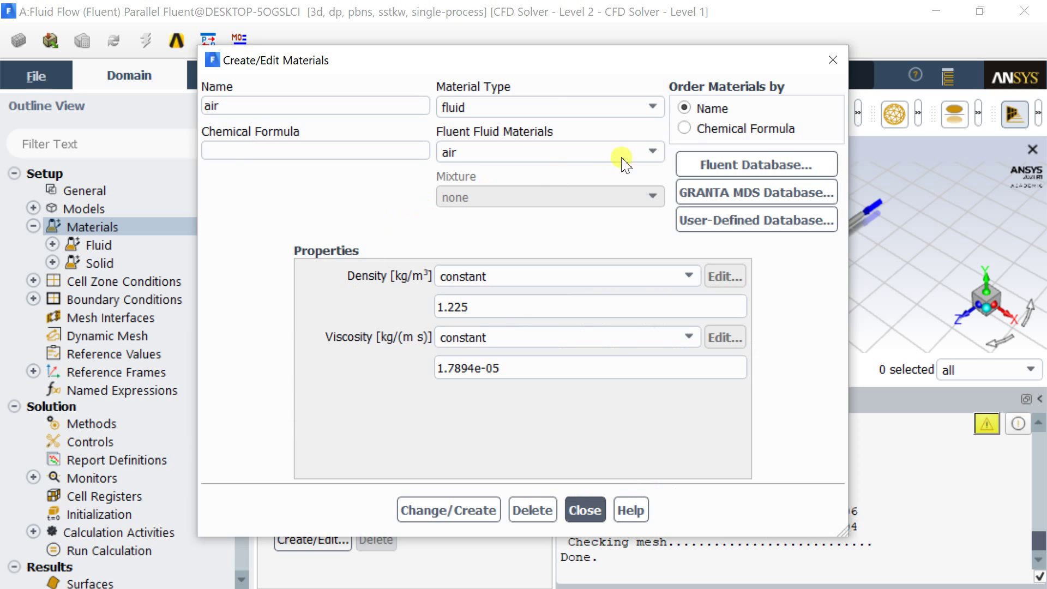
left_click(693, 156)
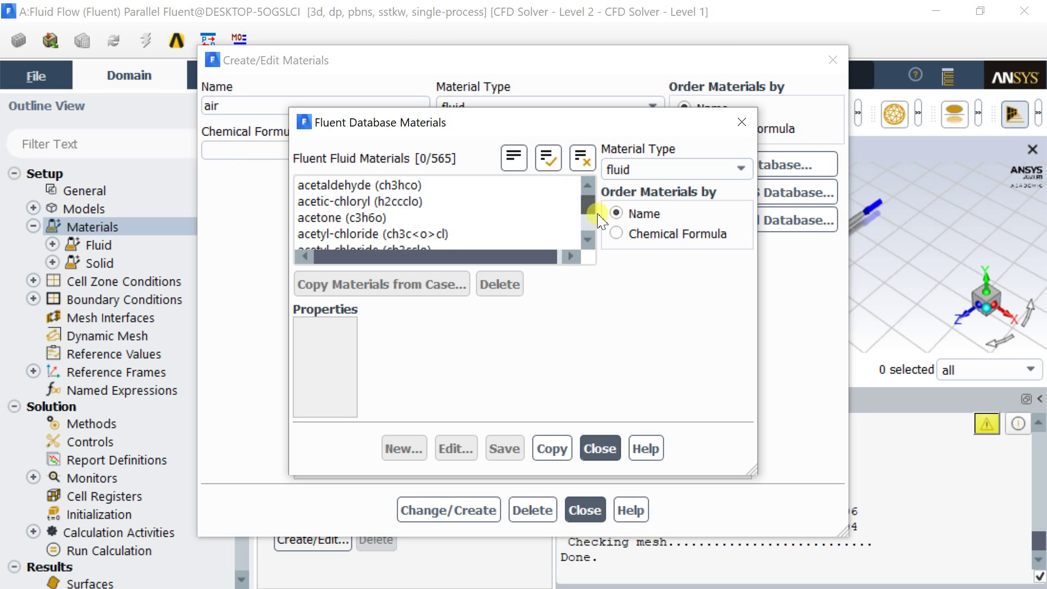
left_click_drag(588, 205, 568, 252)
left_click(487, 203)
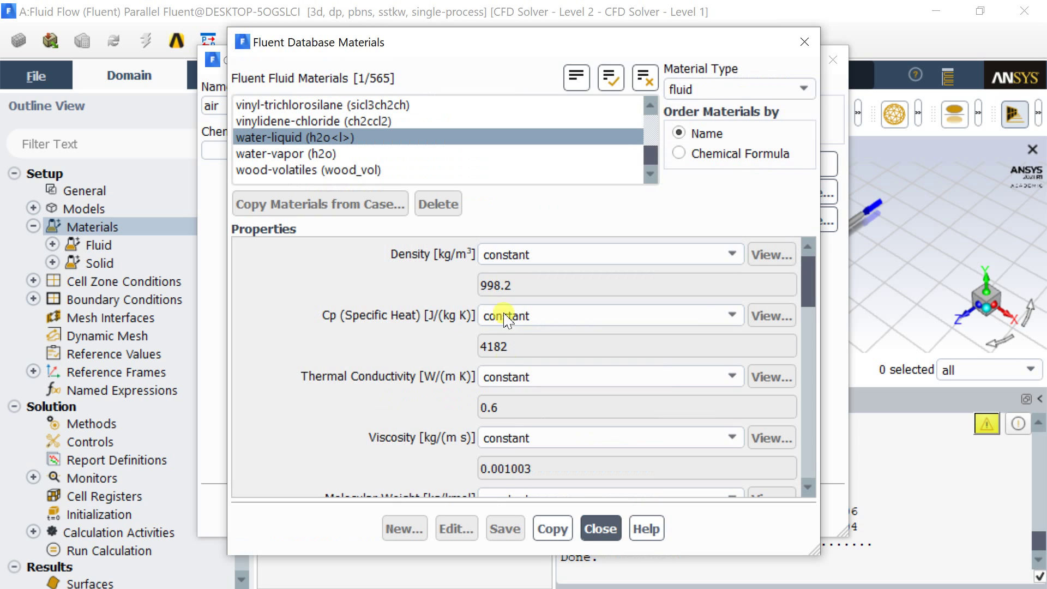
left_click(543, 530)
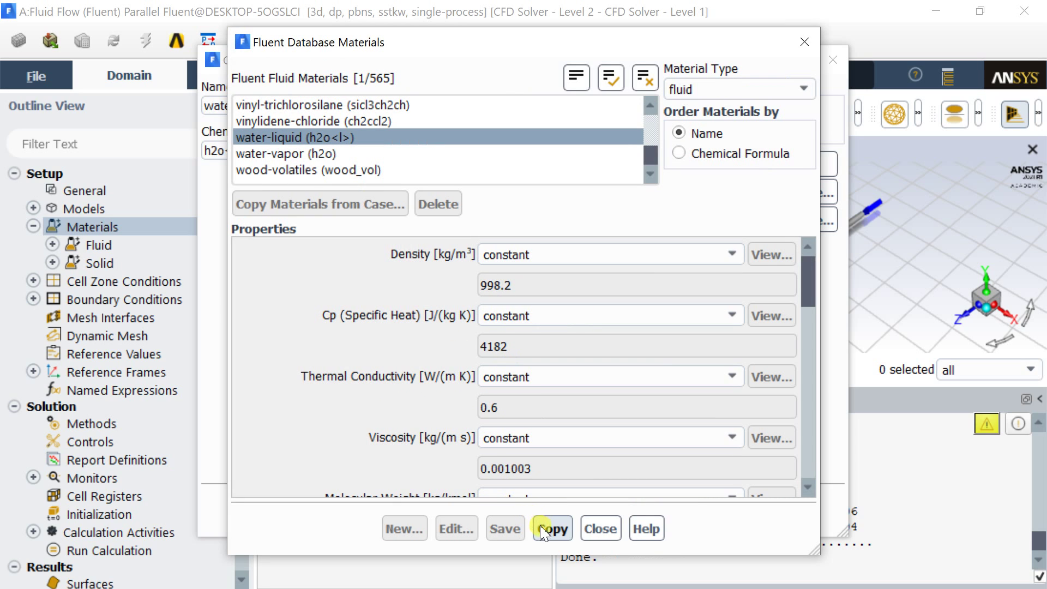
left_click(600, 529)
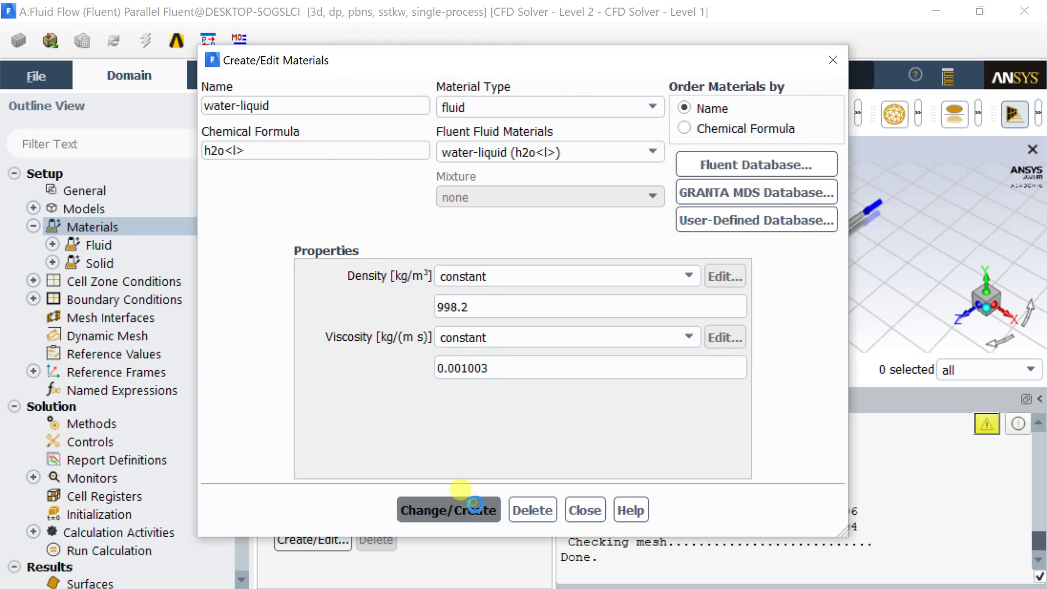
left_click(489, 509)
left_click(585, 510)
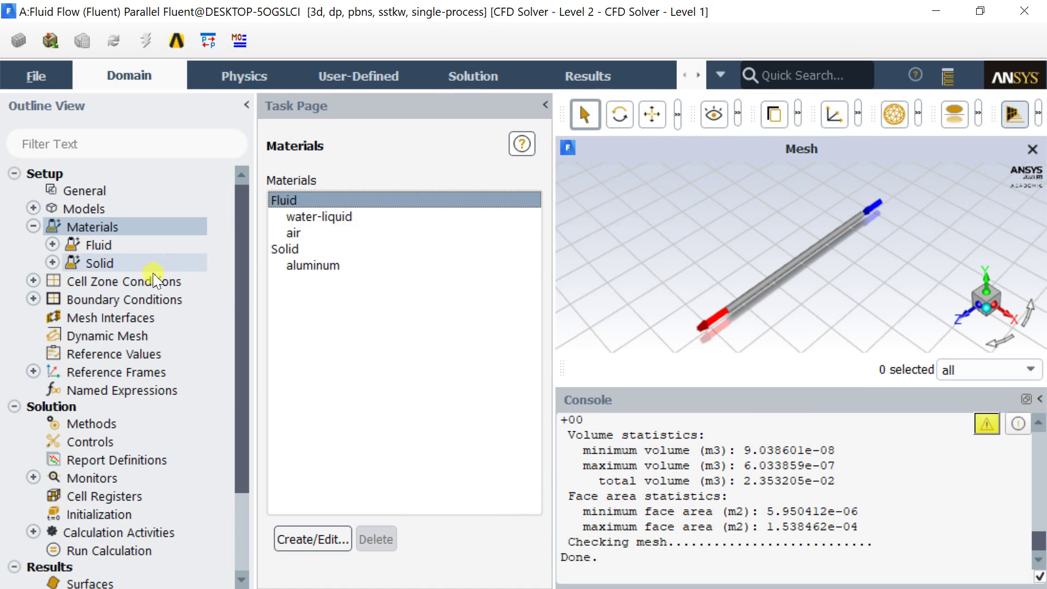
- Rename the solid cell zone as fluid and assign water-liquid as its material
left_click(154, 283)
double_click(154, 282)
left_click(333, 214)
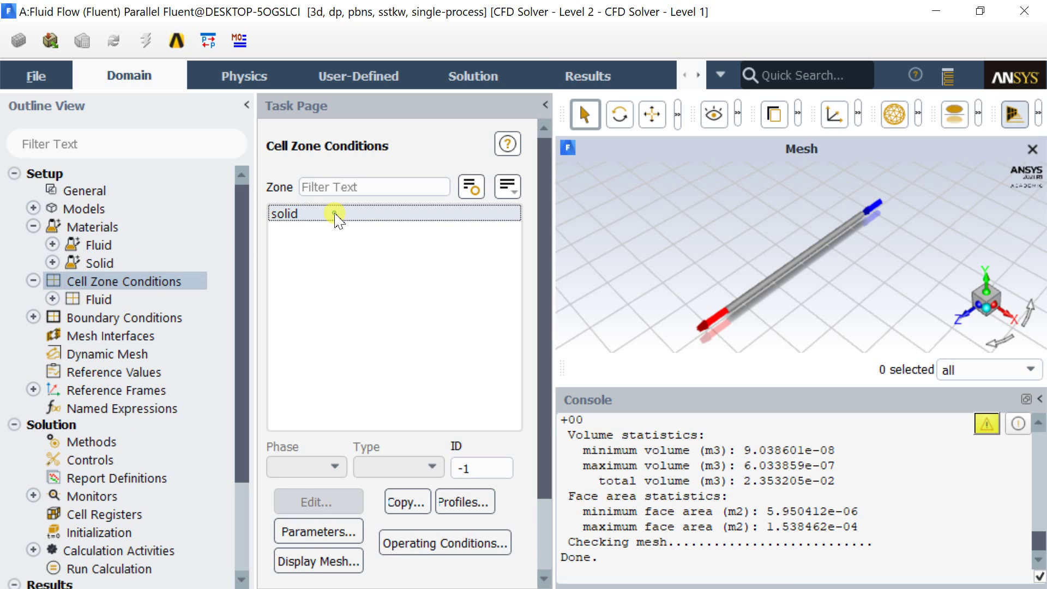
double_click(333, 213)
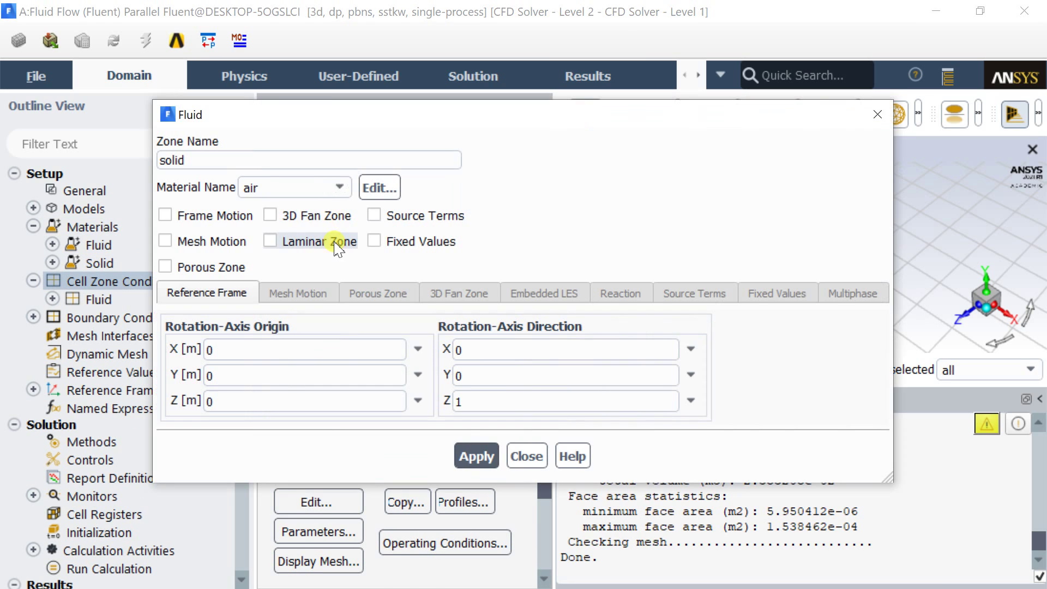
double_click(178, 161)
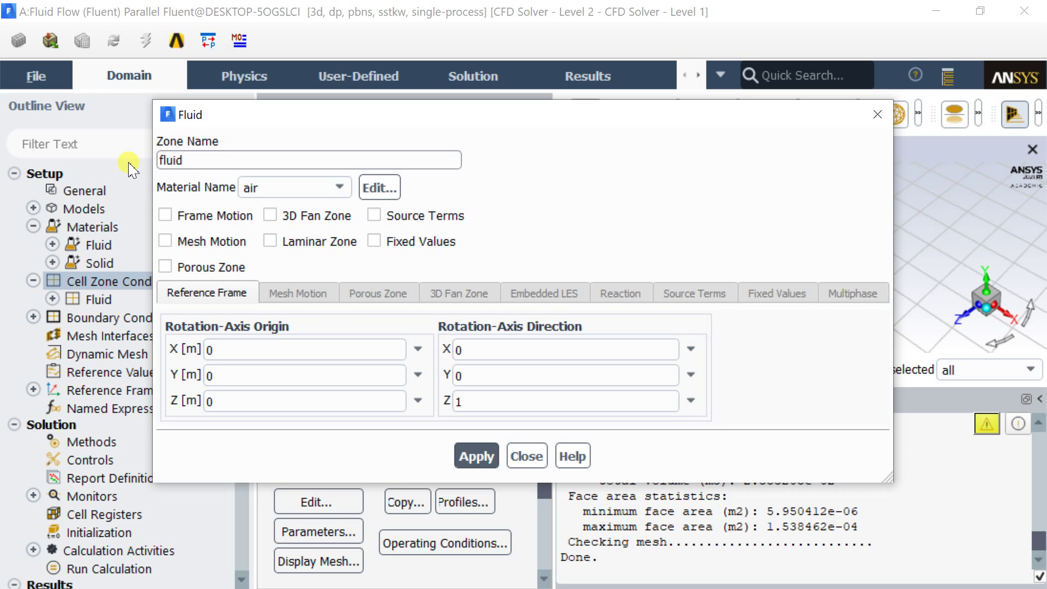
left_click(280, 186)
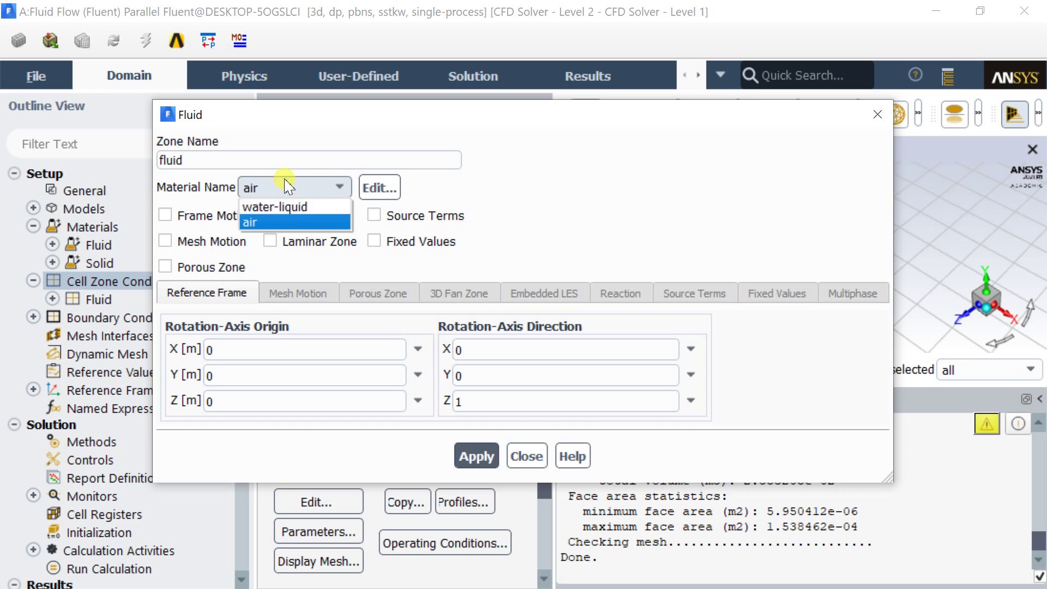
left_click(285, 209)
left_click(483, 456)
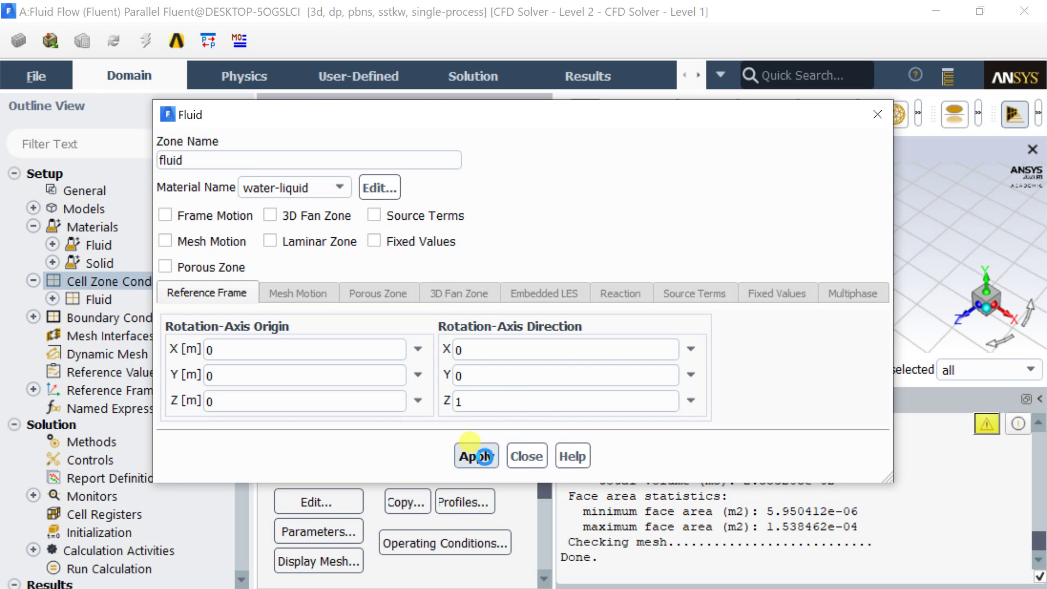
left_click(526, 456)
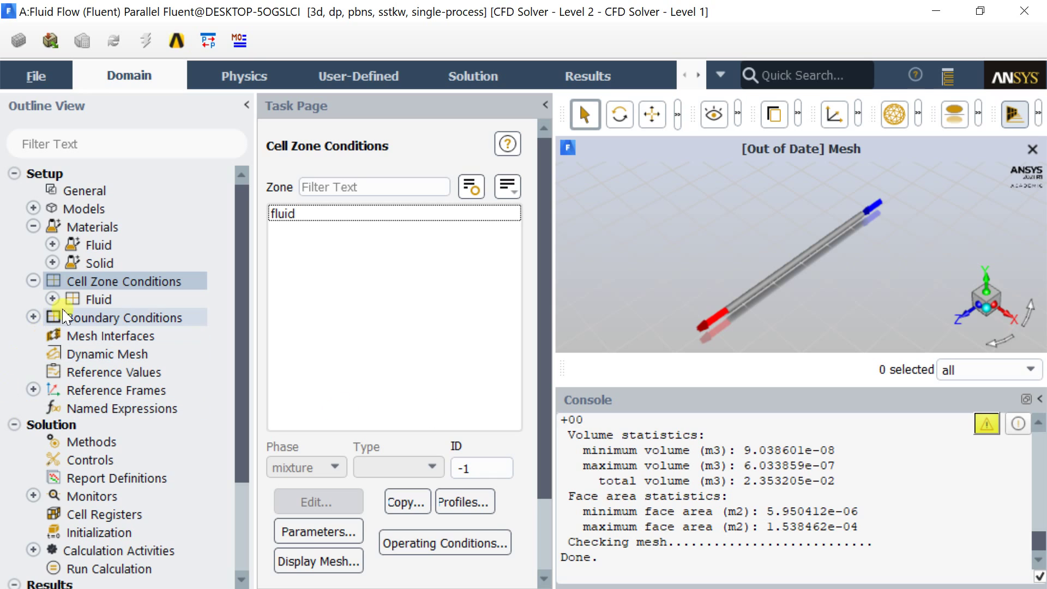
- Set the inlet boundary's velocity magnitude to 0.1 m/s, keeping the velocity-inlet type
double_click(89, 317)
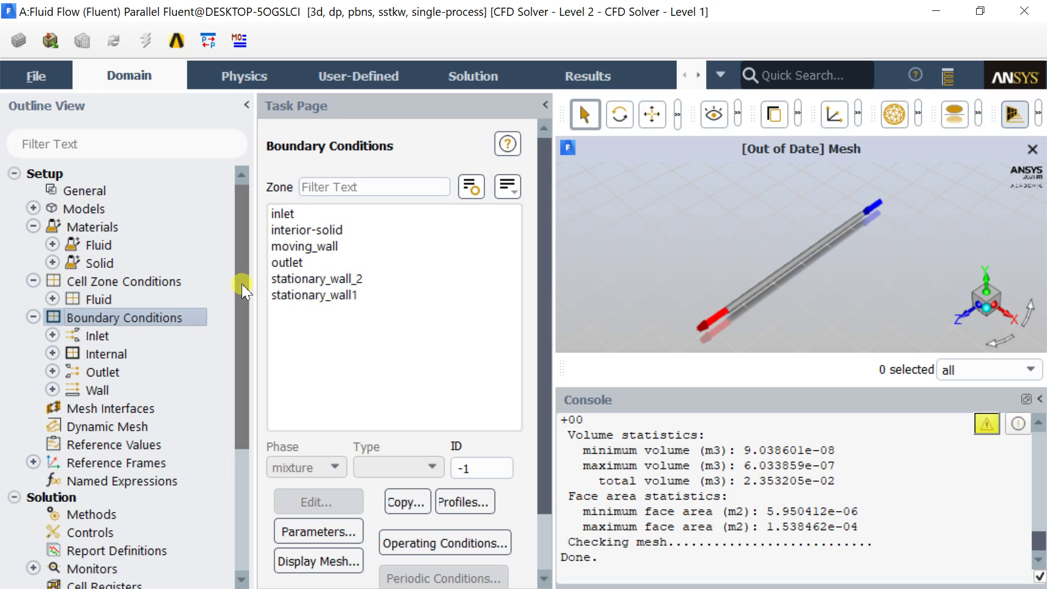
left_click(313, 214)
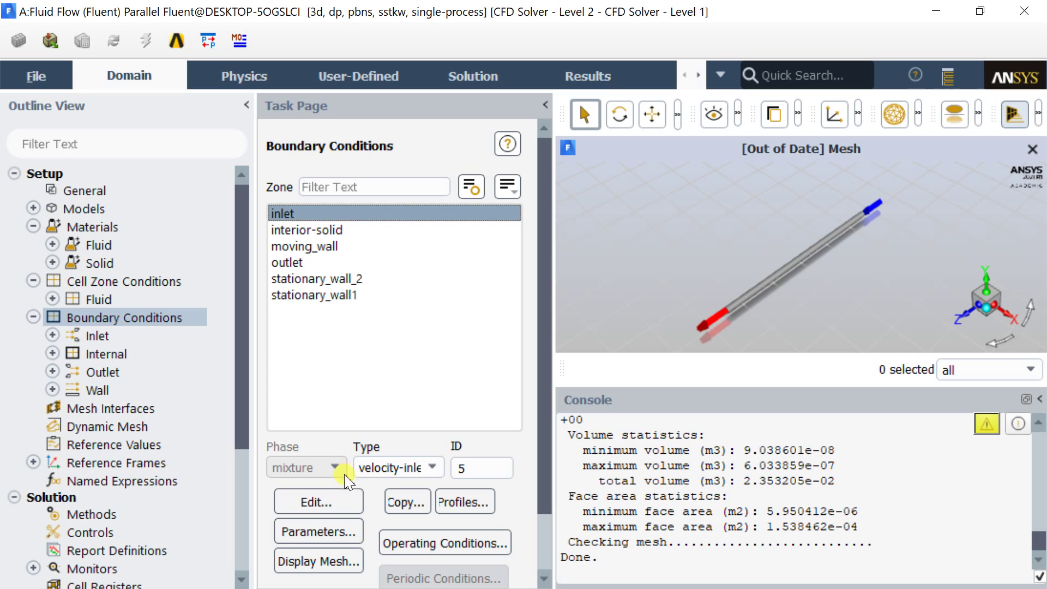
left_click(388, 472)
left_click(388, 472)
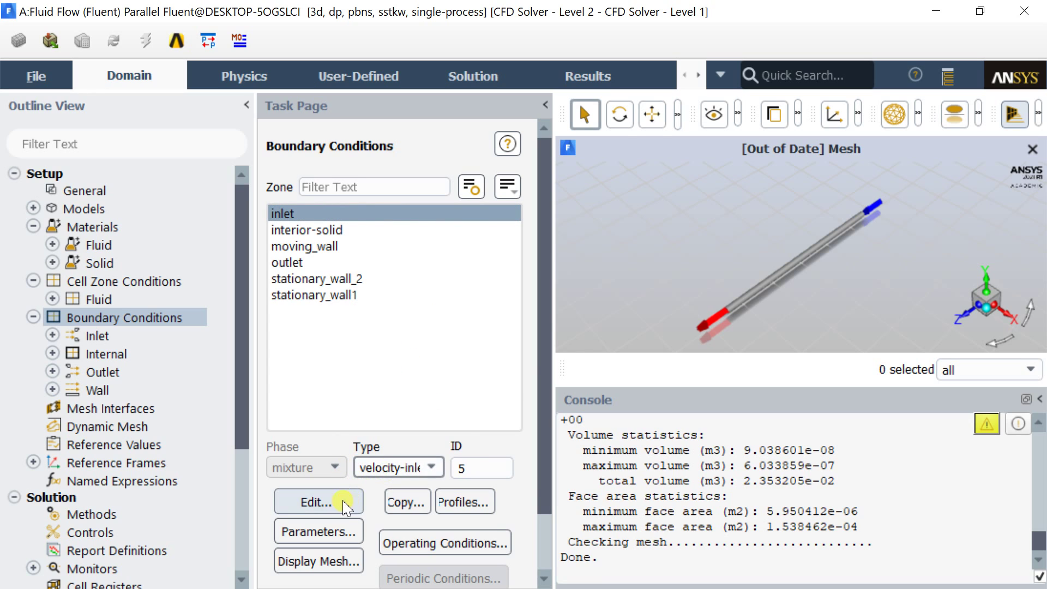
left_click(342, 502)
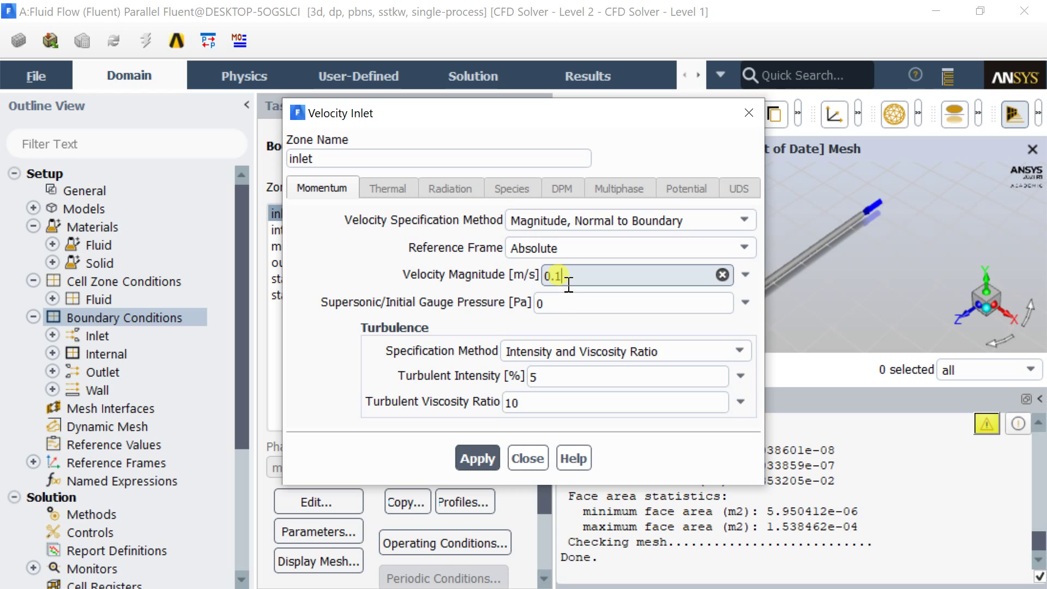
left_click(480, 464)
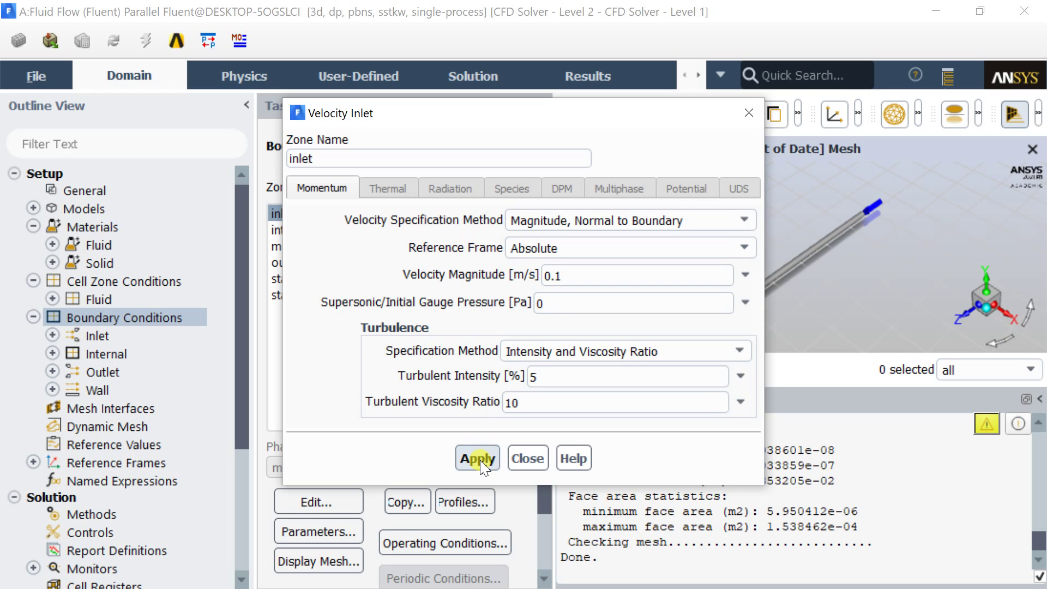
left_click(482, 466)
left_click(542, 461)
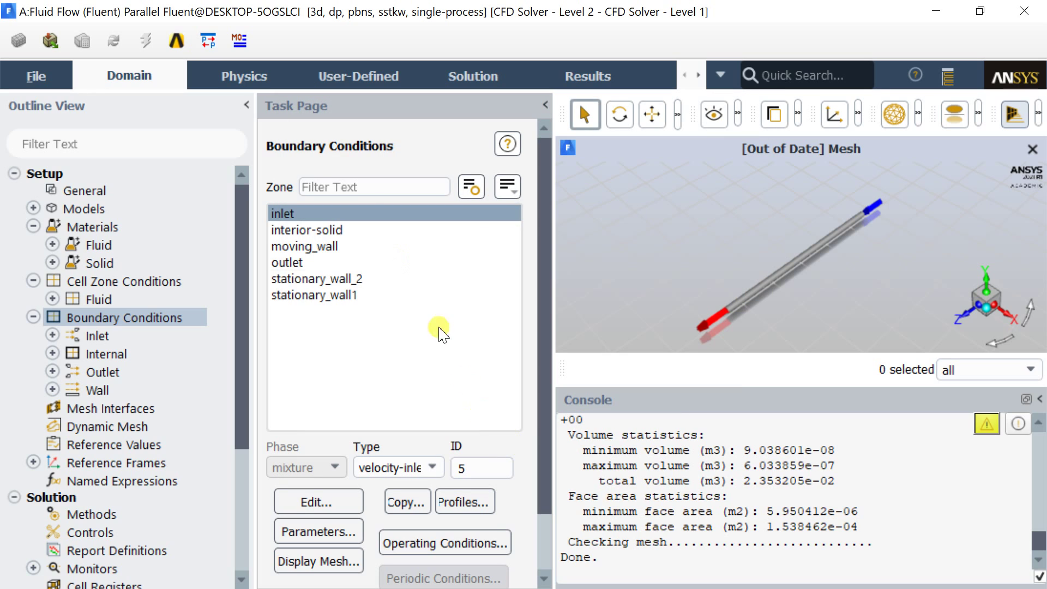
- Define the moving_wall boundary as a rotational moving wall at 20 rad/s about the Z axis, relative to the adjacent cell zone
left_click(333, 247)
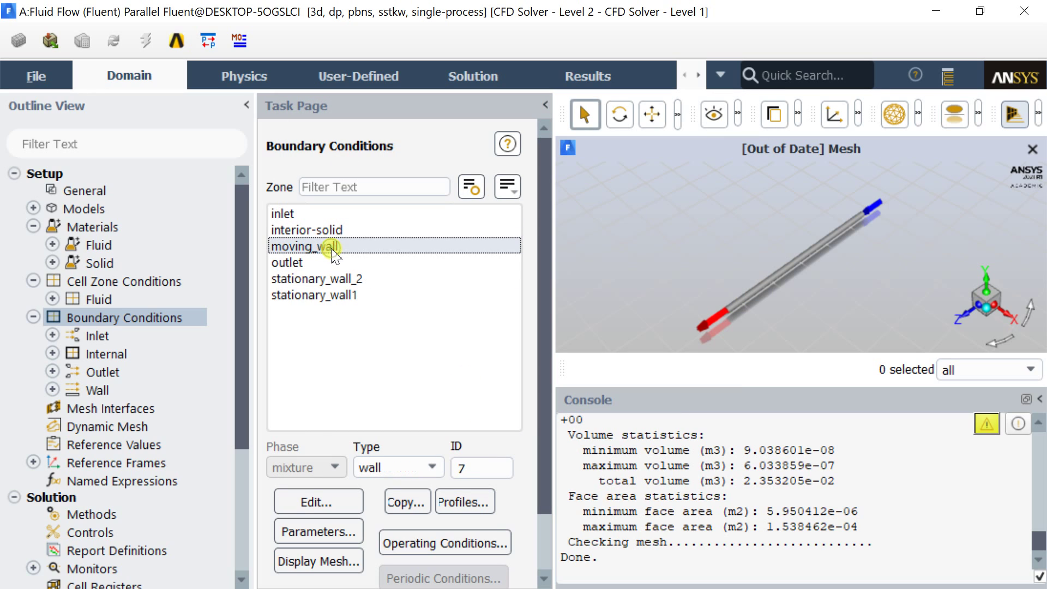
left_click(315, 510)
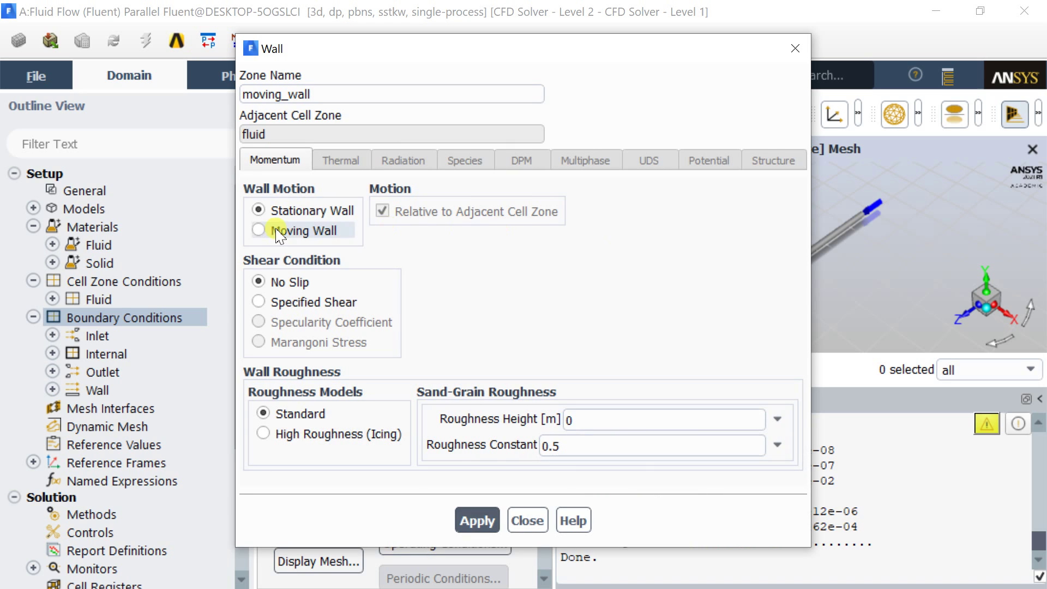
left_click(278, 231)
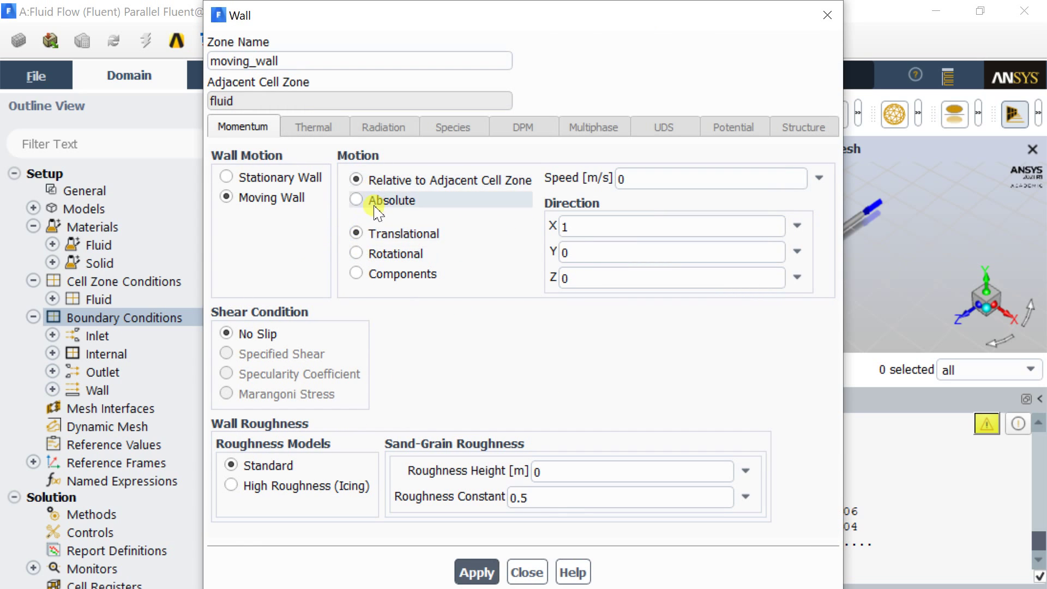
left_click(374, 258)
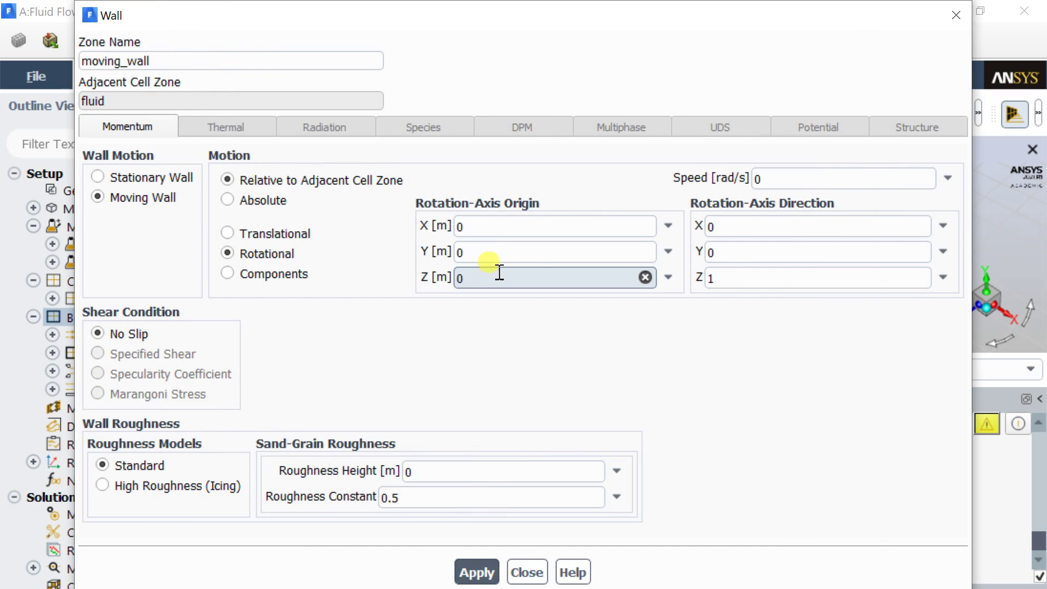
double_click(722, 275)
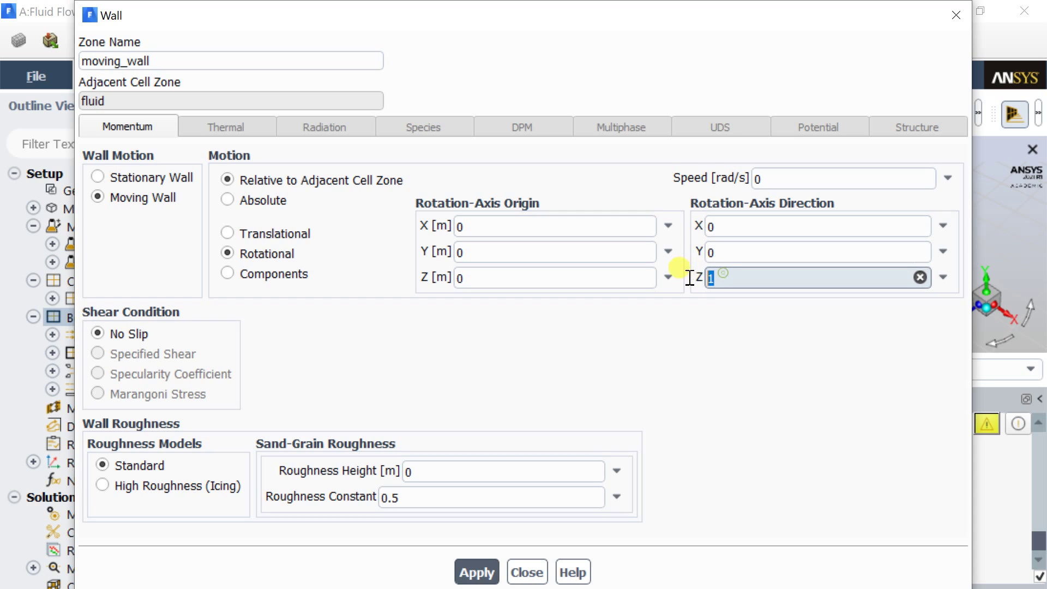
double_click(755, 176)
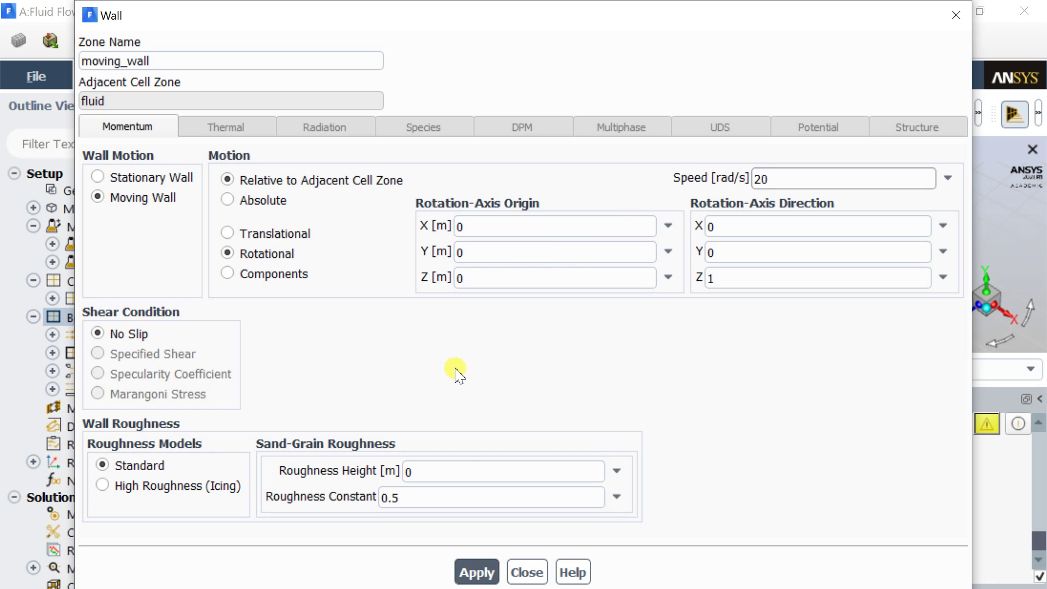
left_click(472, 572)
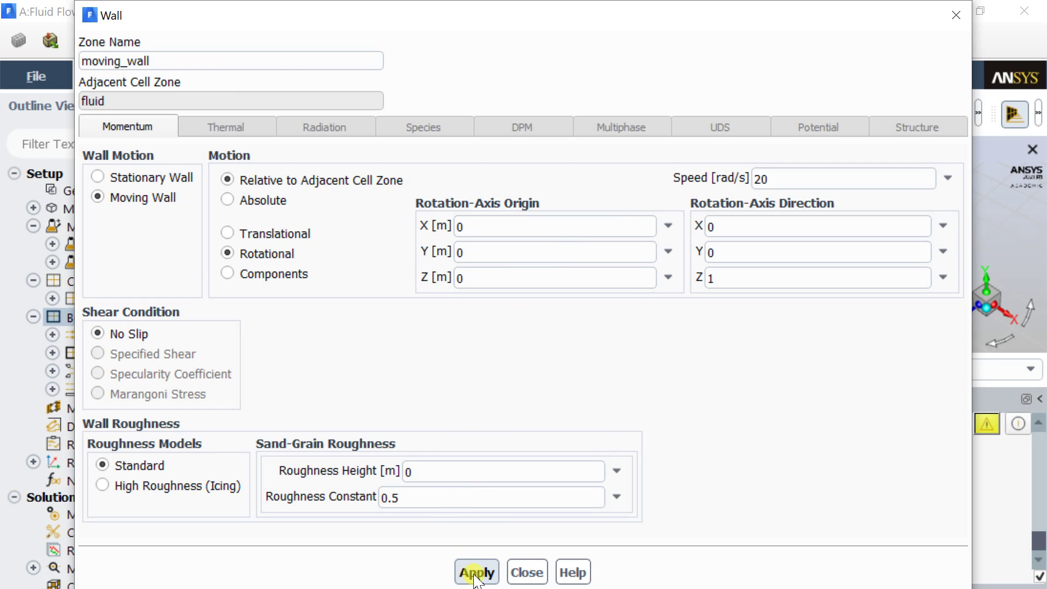
left_click(487, 573)
left_click(526, 573)
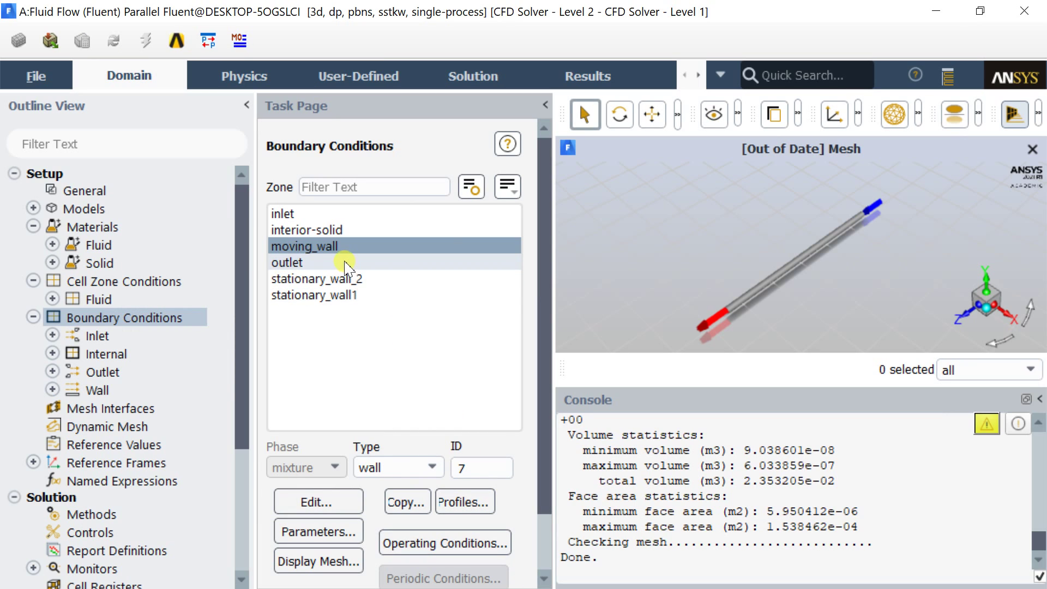
- Change the outlet boundary type to outflow and accept a flow rate weighting of 1
left_click(349, 263)
left_click(416, 468)
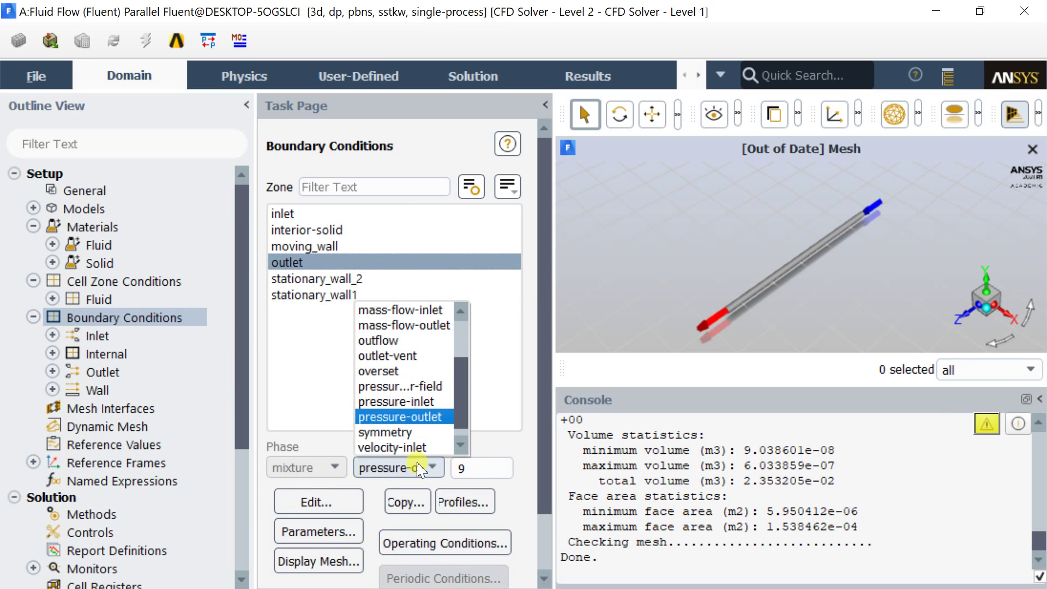
left_click(417, 326)
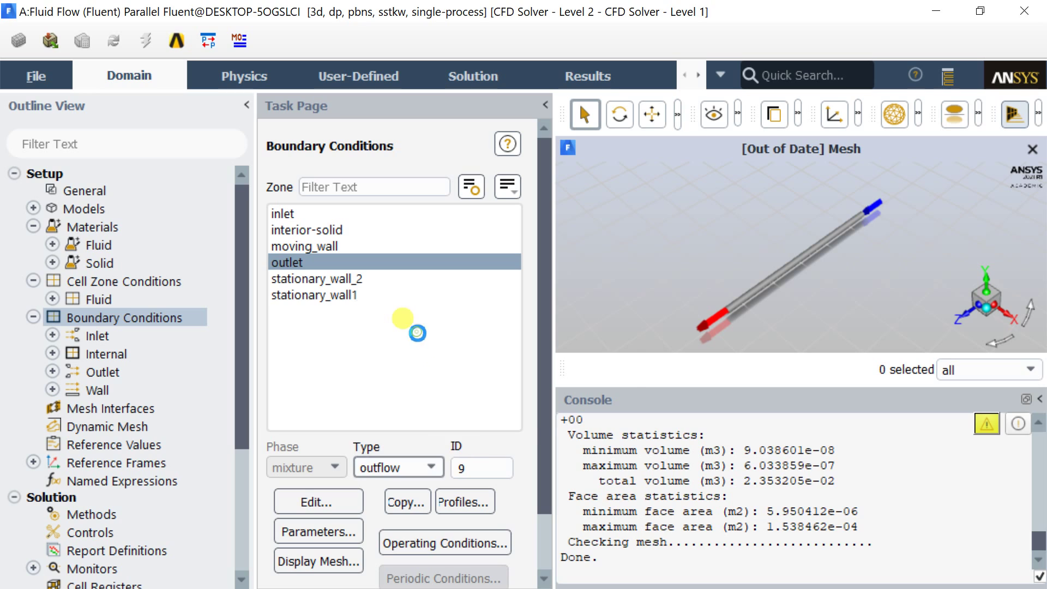
left_click(413, 401)
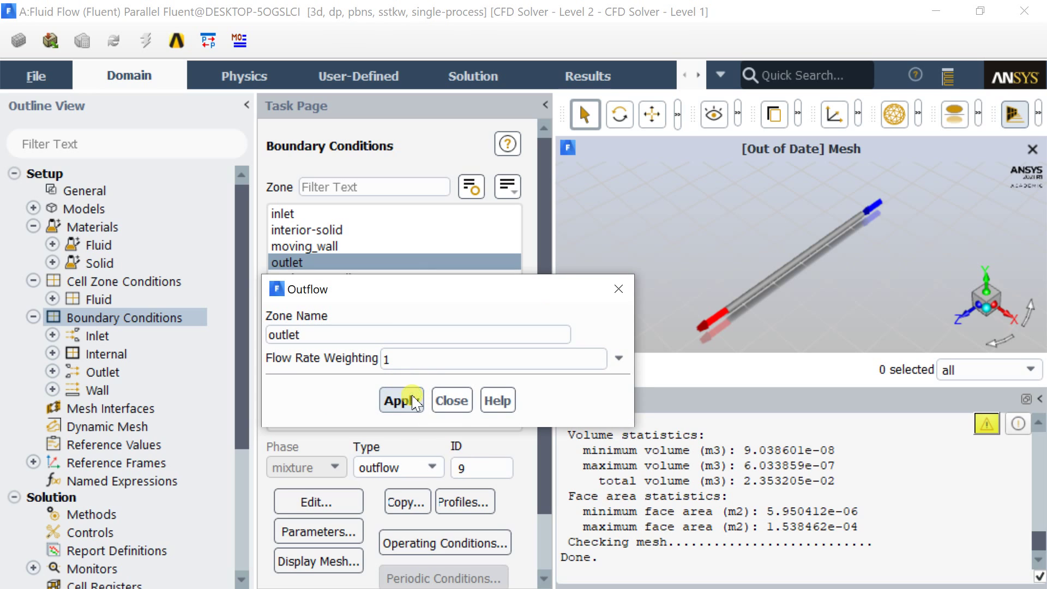
left_click(443, 401)
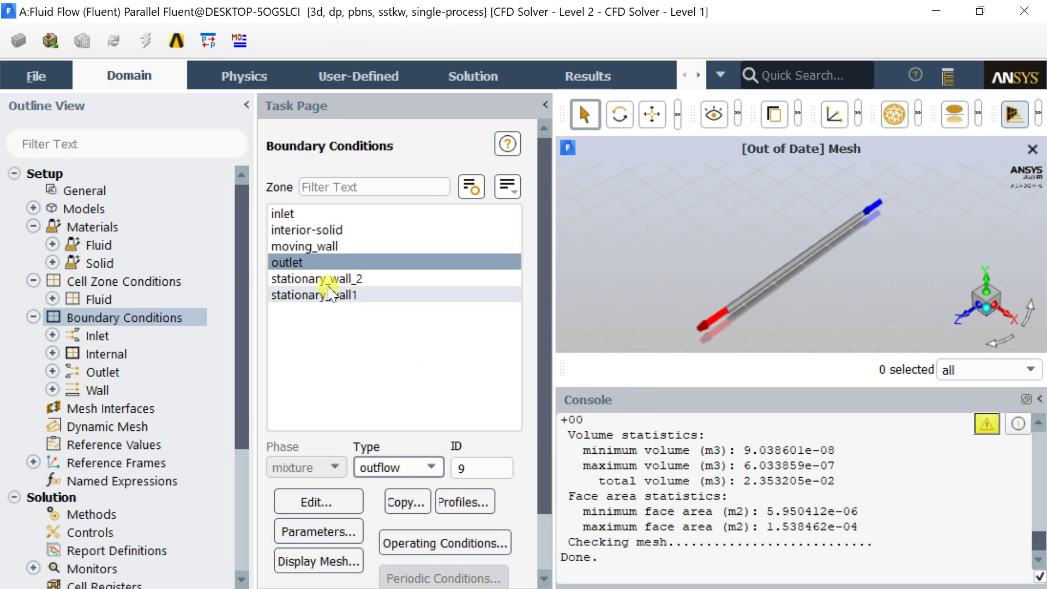
- Apply the stationary, no-slip wall condition to stationary_wall_2 and review the wall settings of stationary_wall1
left_click(327, 279)
left_click(317, 502)
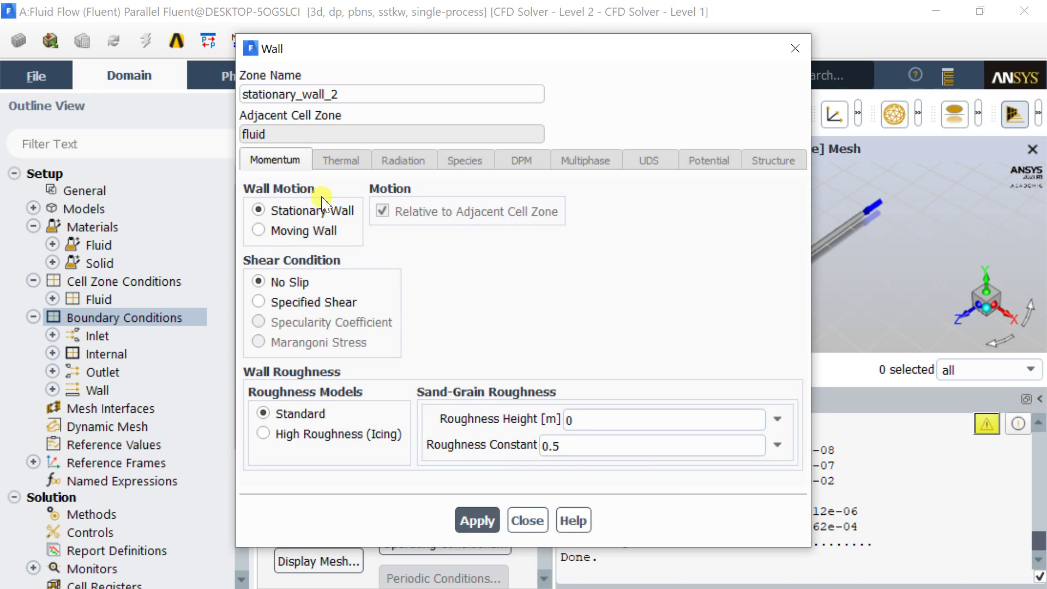
left_click(474, 522)
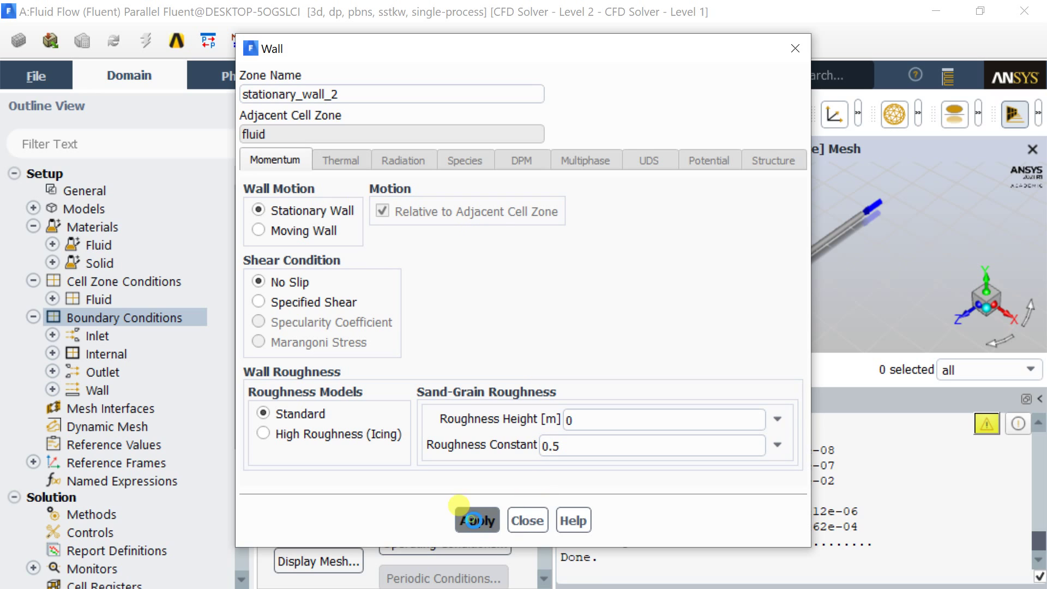
left_click(526, 520)
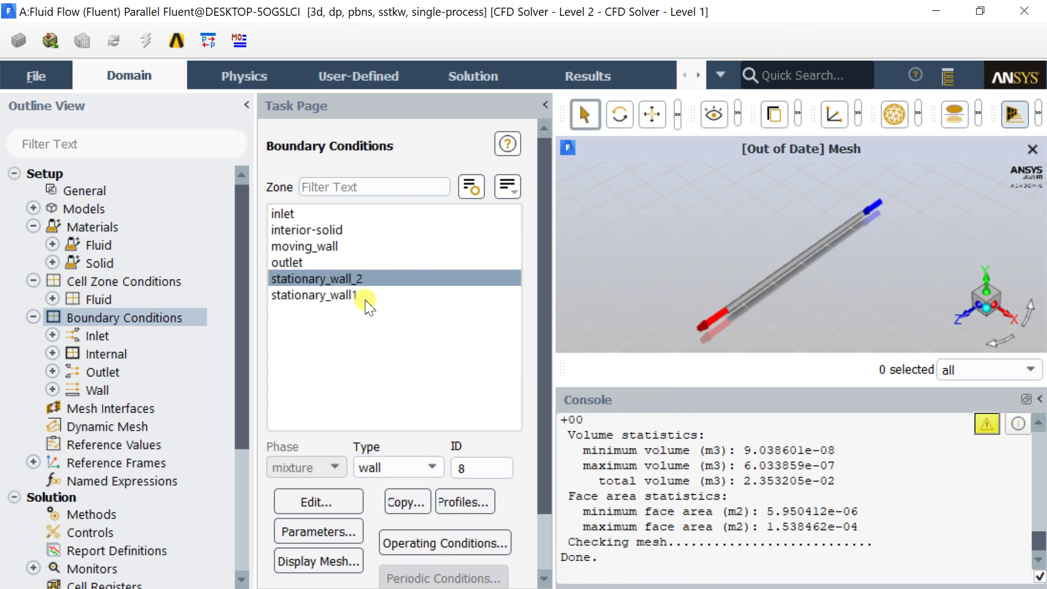
left_click(357, 295)
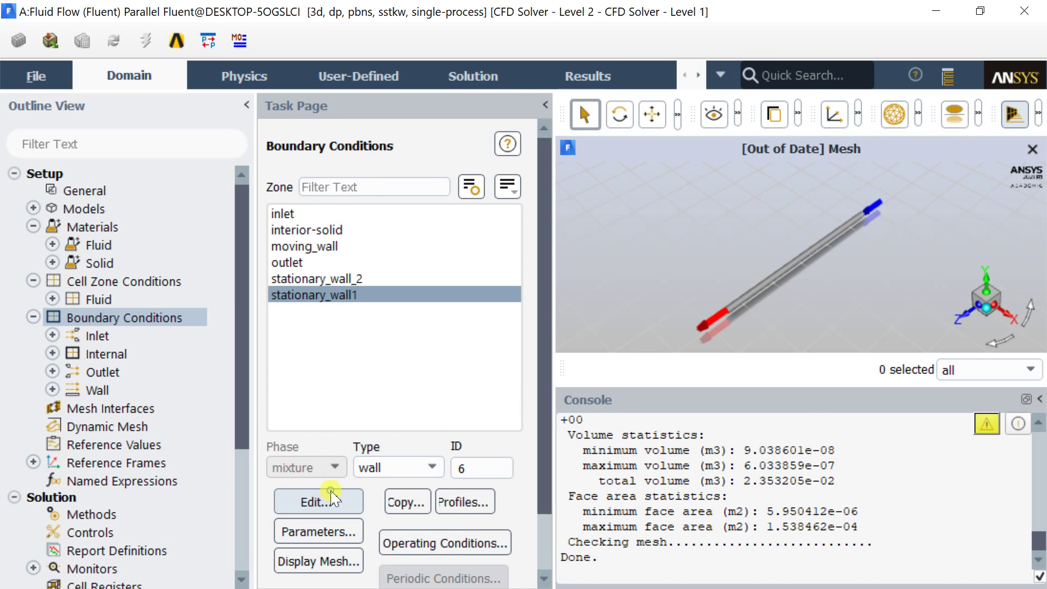
left_click(321, 502)
left_click(527, 520)
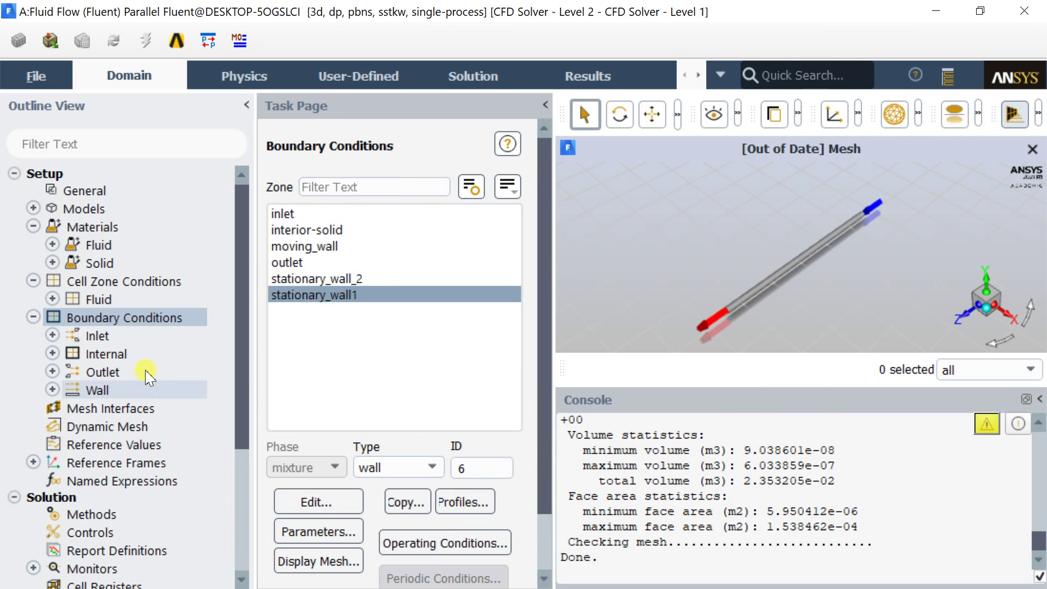
- Set the gradient discretization in the solution methods to Green-Gauss Cell Based, keeping the Coupled scheme
scroll(77, 442, "down", 2)
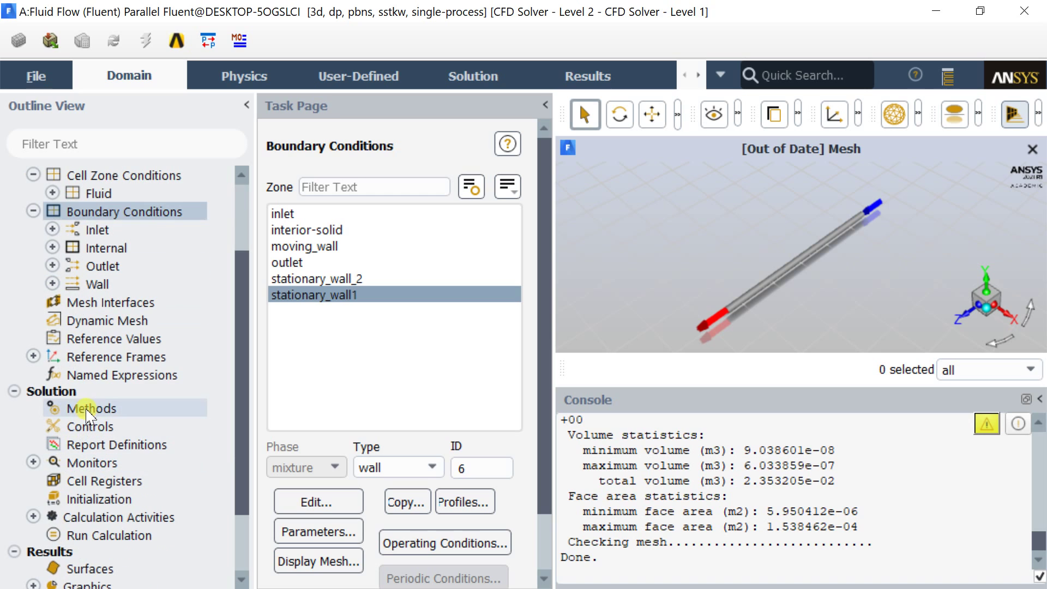
left_click(89, 409)
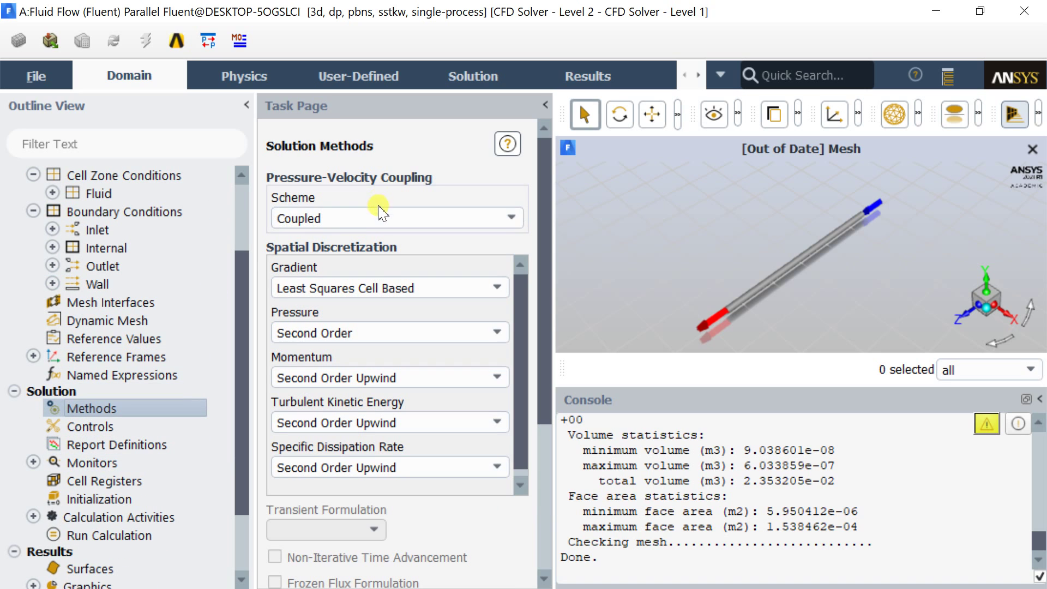
left_click(381, 290)
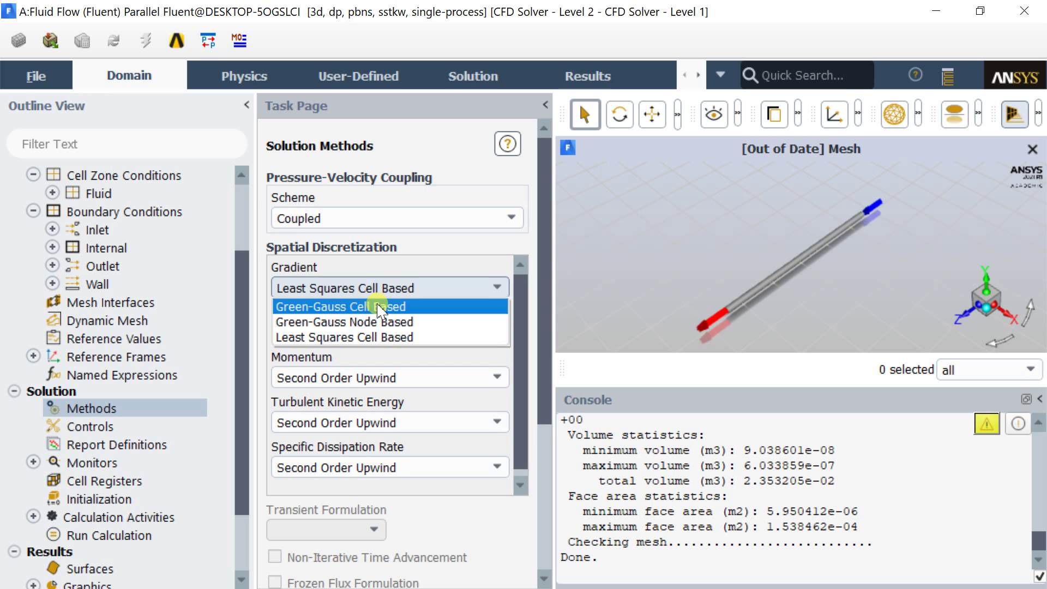
left_click(380, 306)
scroll(380, 309, "down", 5)
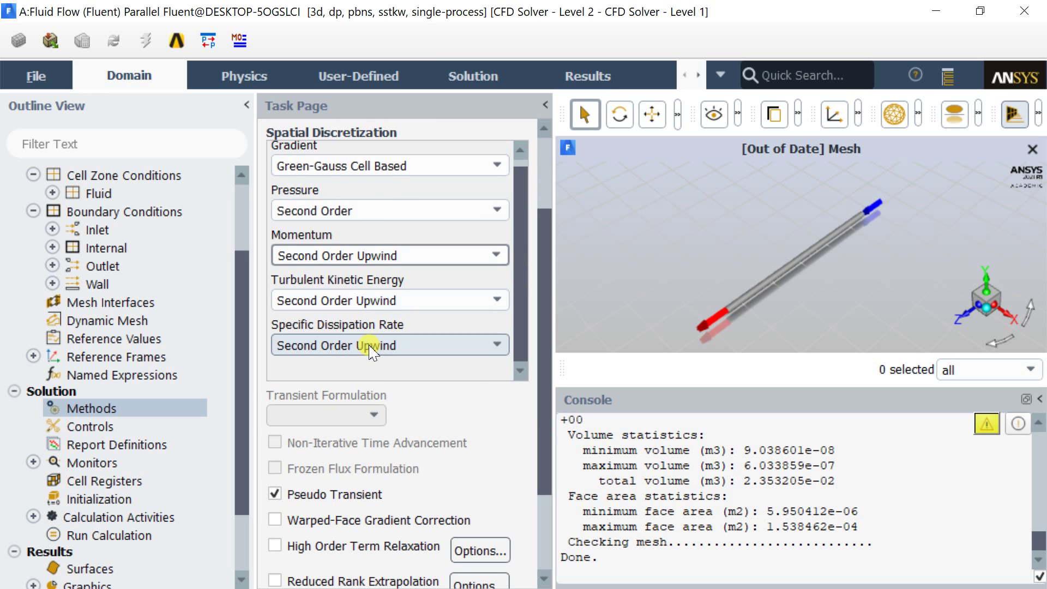
scroll(370, 349, "up", 5)
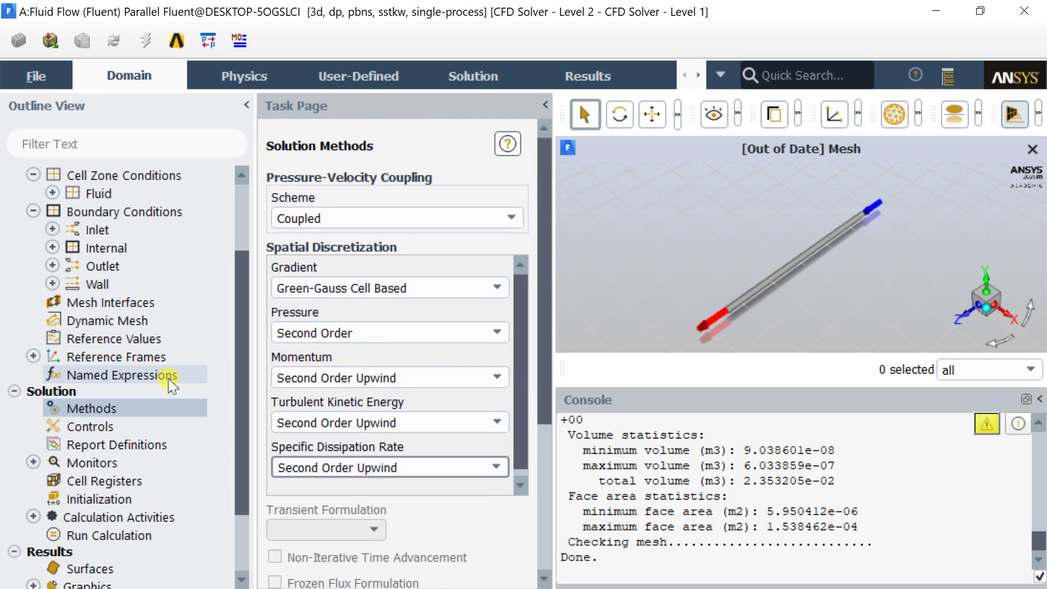
- Open the residual monitor settings and set the absolute convergence criterion for omega to 1e-6
scroll(152, 390, "down", 3)
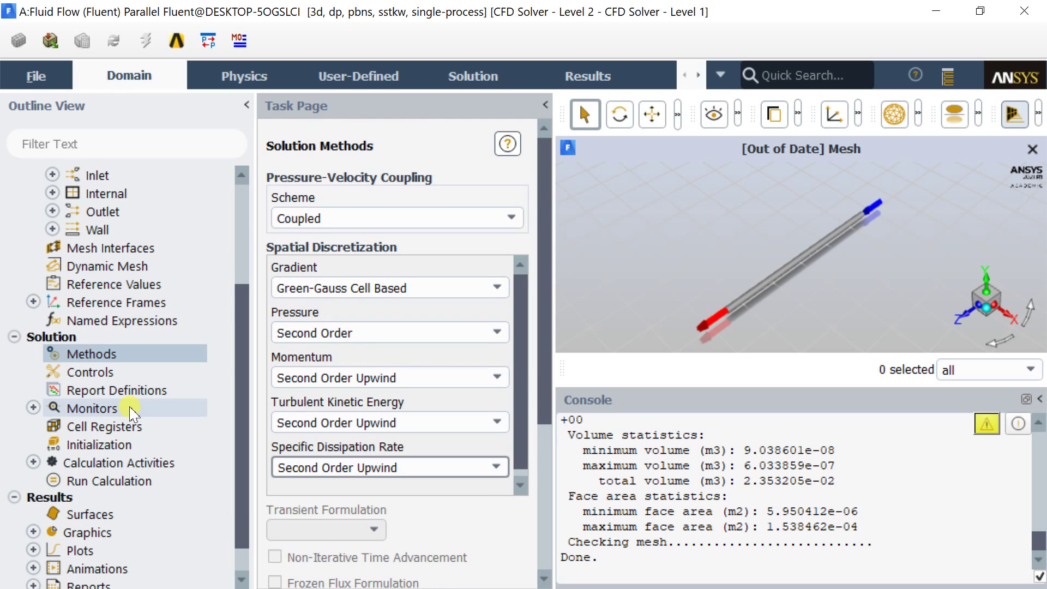
left_click(133, 410)
double_click(133, 410)
left_click(130, 425)
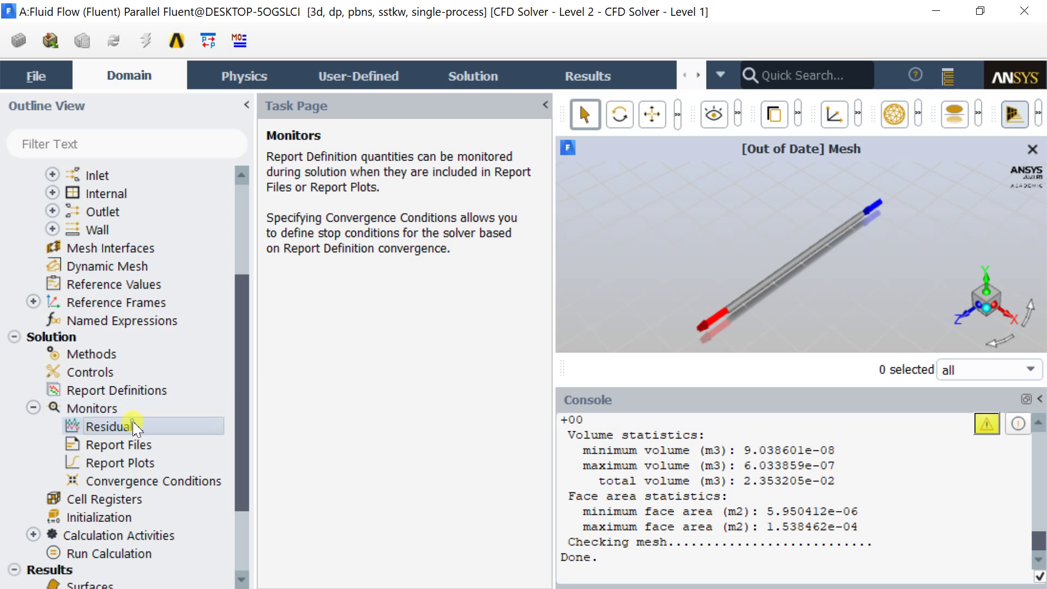
double_click(134, 427)
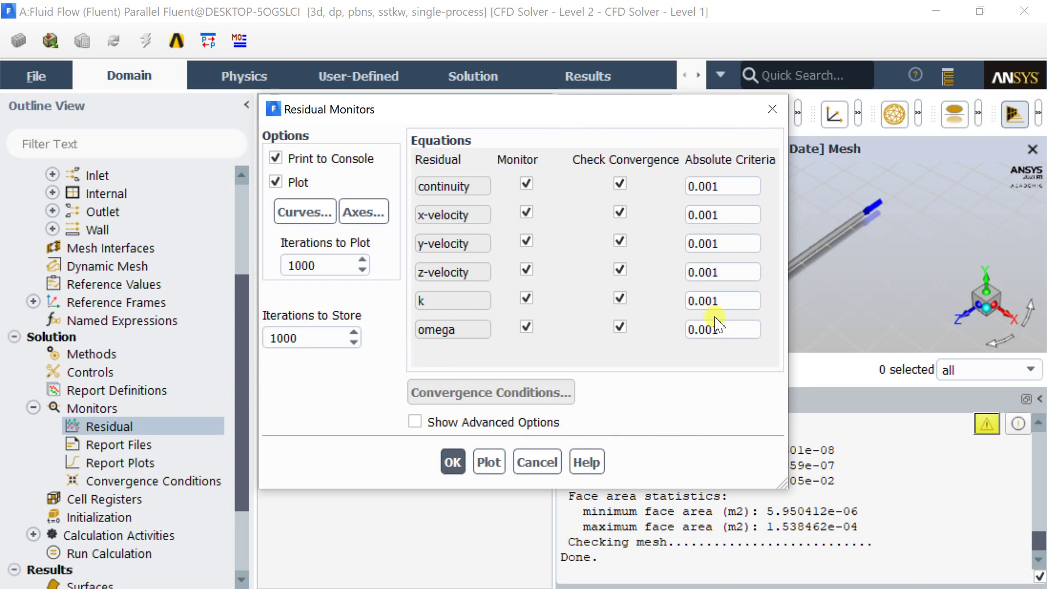
left_click_drag(730, 327, 671, 330)
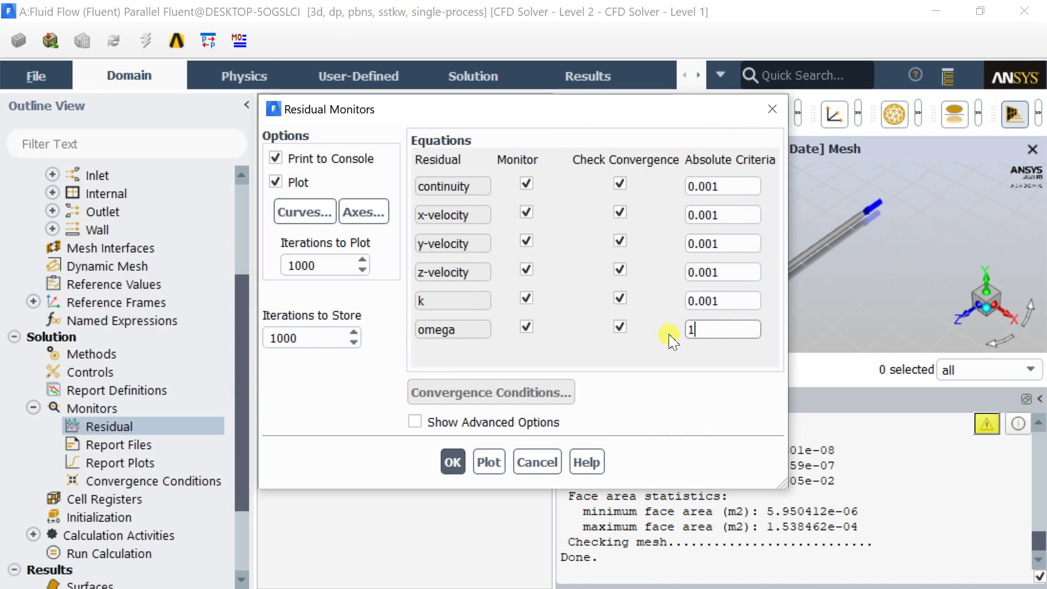
type("1e-")
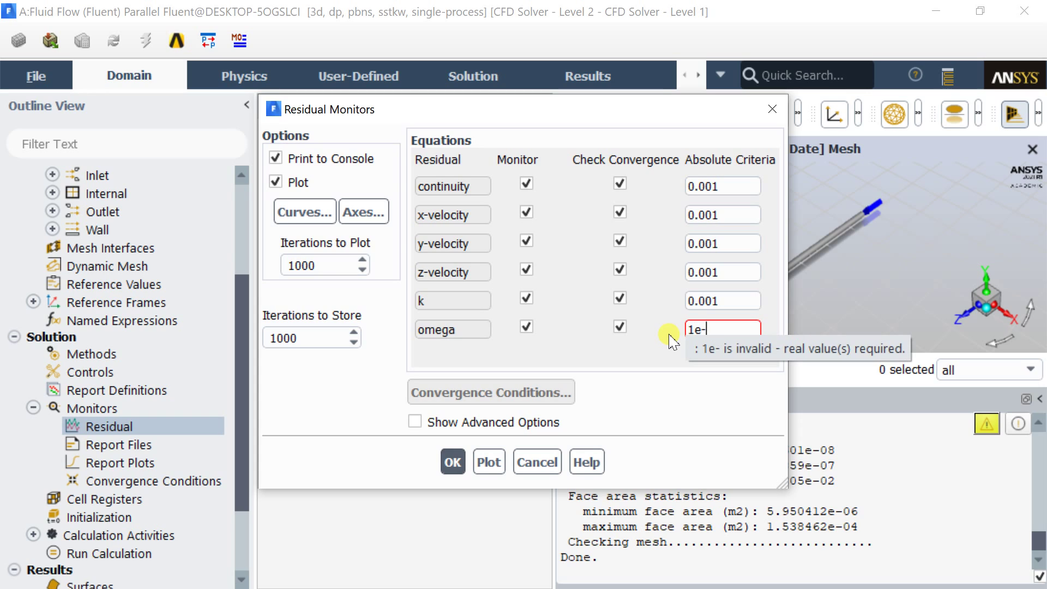
type("6")
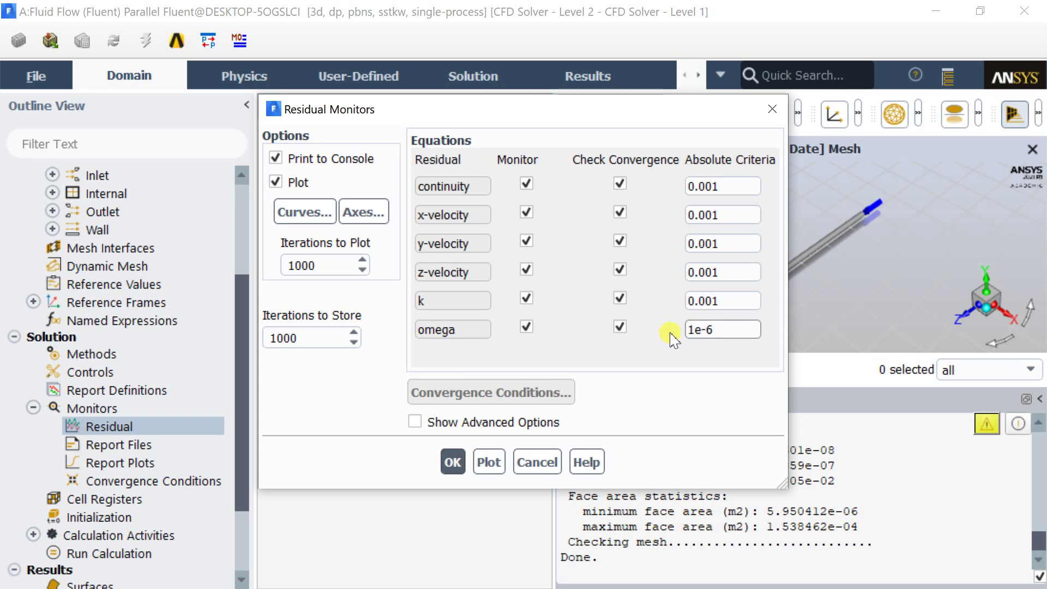
- Copy the 1e-6 absolute criterion to k, all three velocity components and continuity, and accept the residual settings
left_click_drag(730, 329, 664, 342)
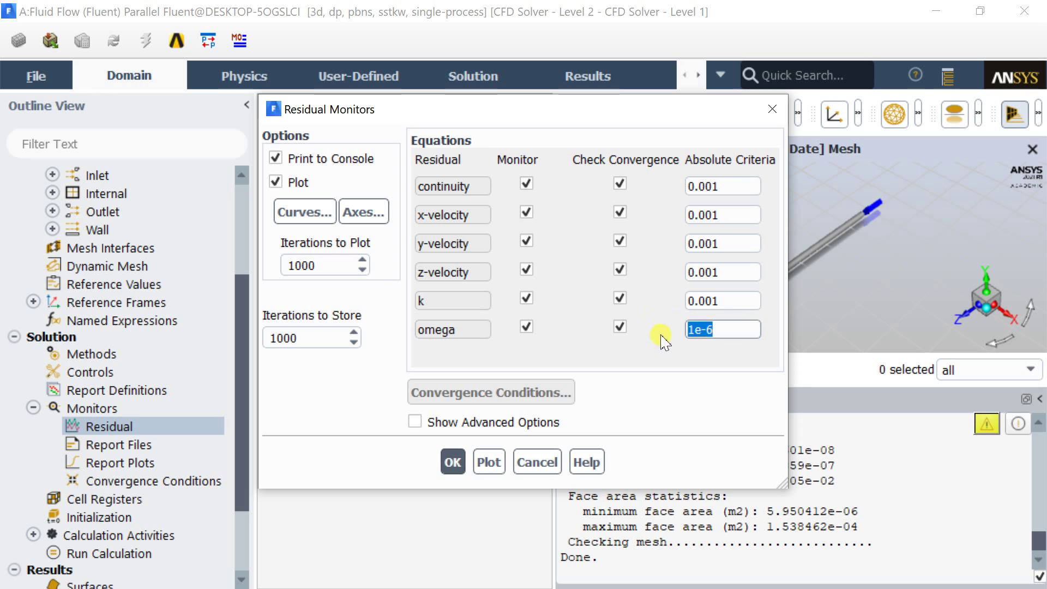
right_click(692, 330)
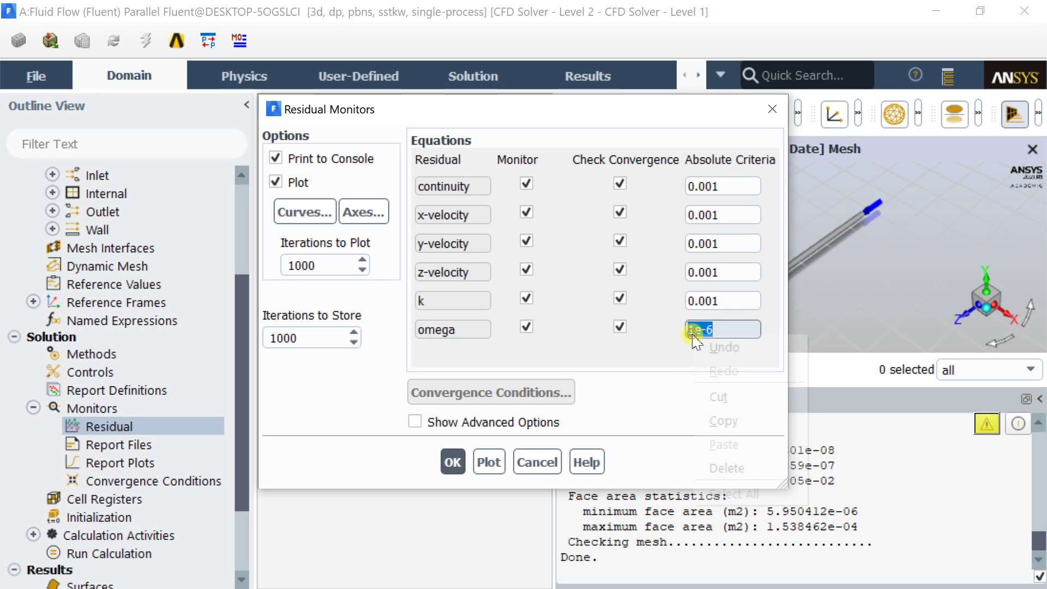
left_click(724, 420)
left_click_drag(725, 299, 691, 303)
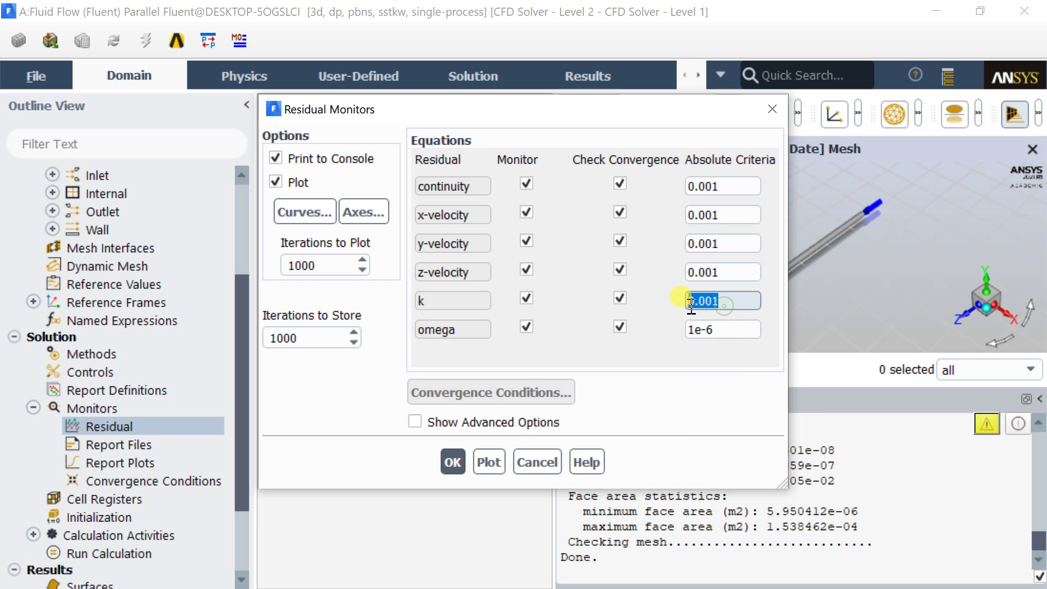
key("ctrl+v")
left_click_drag(728, 272, 671, 272)
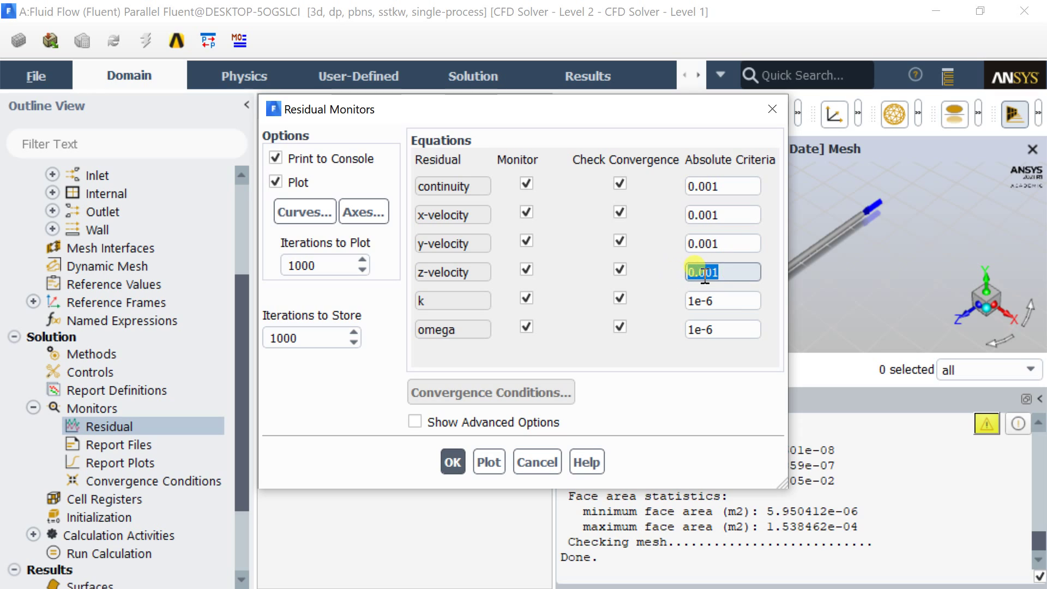
key("ctrl+v")
left_click_drag(729, 244, 688, 244)
key("ctrl+v")
left_click_drag(729, 214, 689, 214)
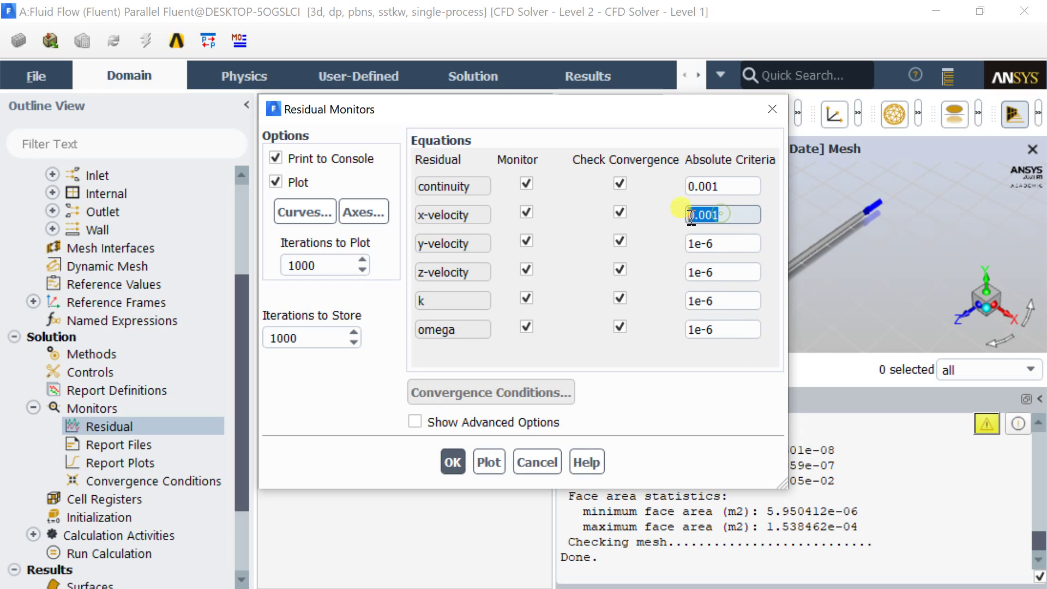
key("ctrl+v")
left_click_drag(728, 186, 689, 188)
key("ctrl+v")
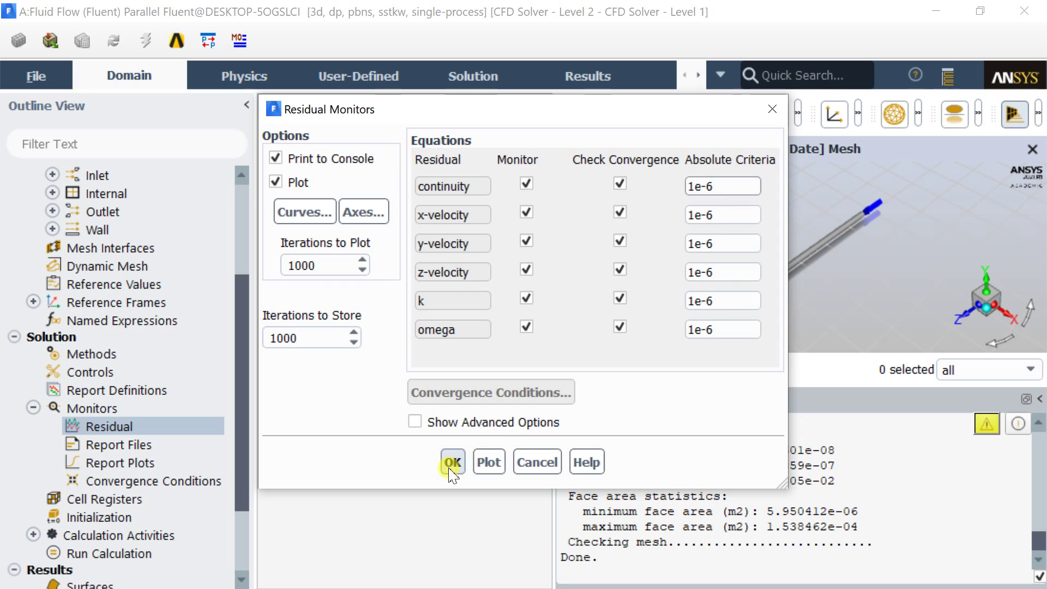
left_click(452, 462)
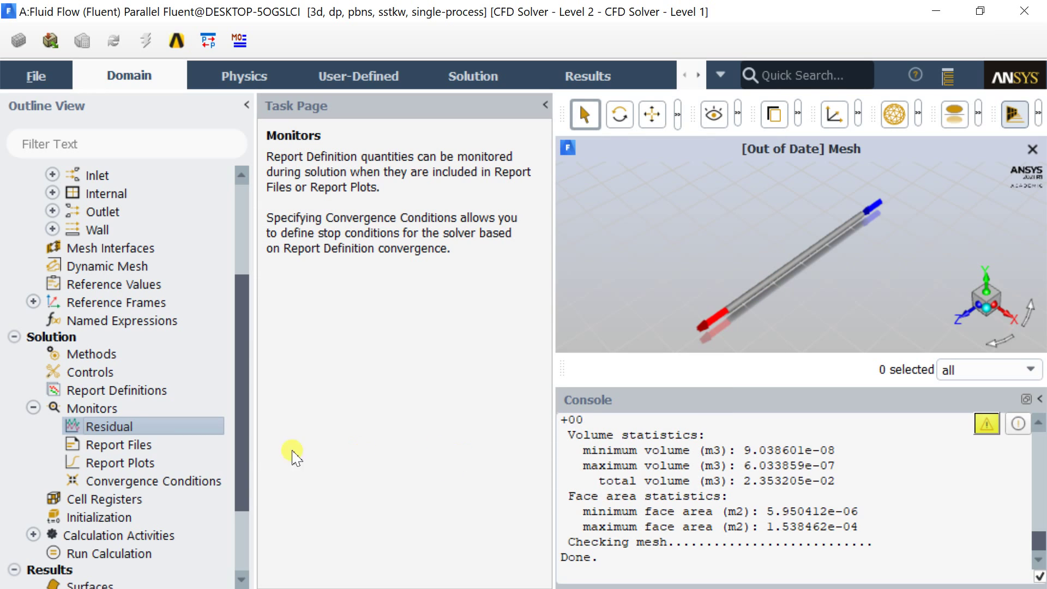
- Initialize the solution with Standard Initialization computed from the inlet, relative to the cell zone
scroll(132, 436, "down", 3)
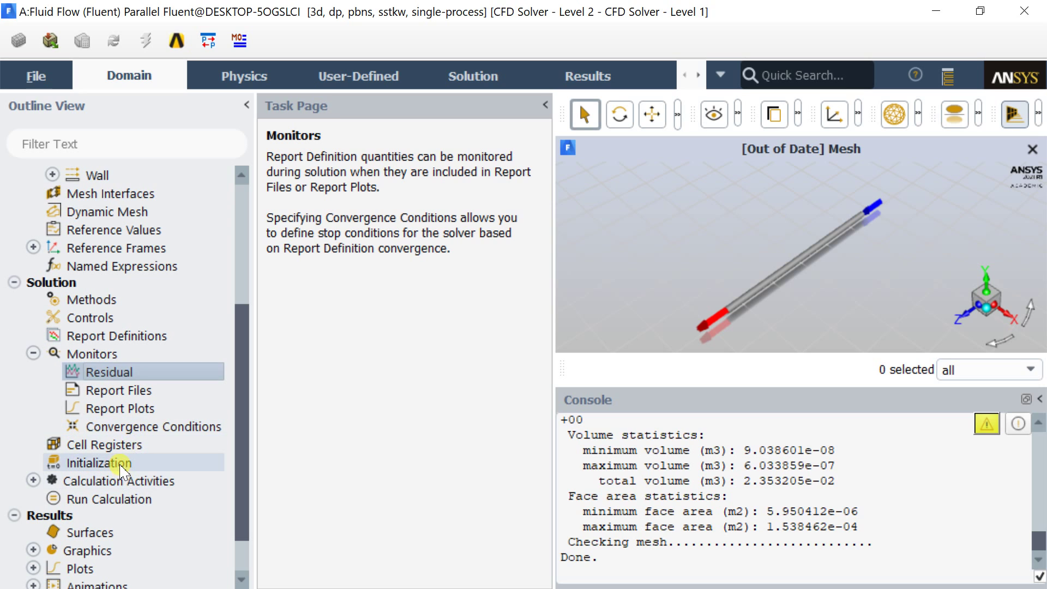
left_click(120, 464)
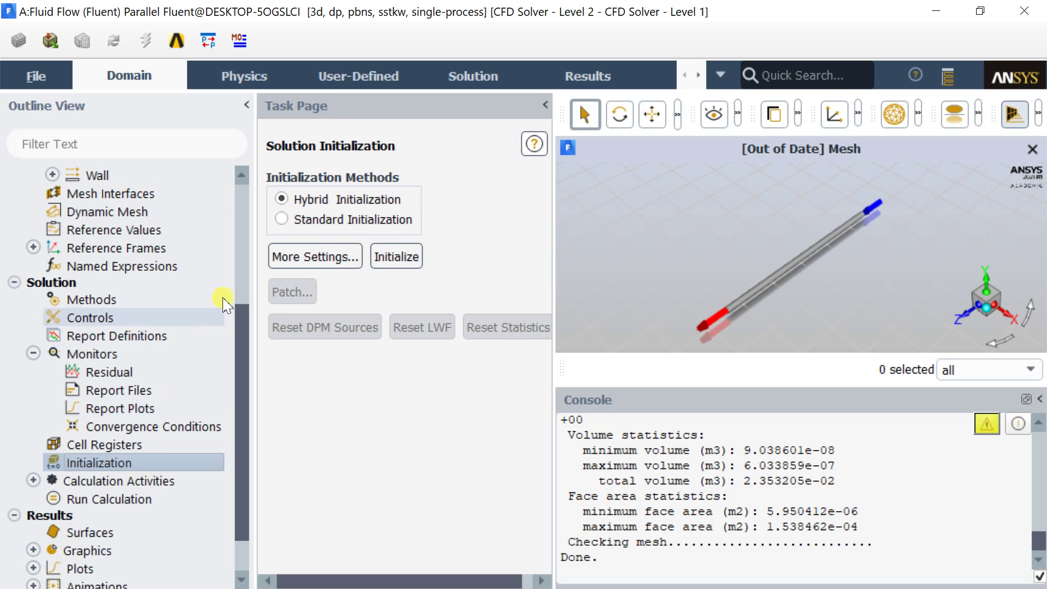
left_click(291, 220)
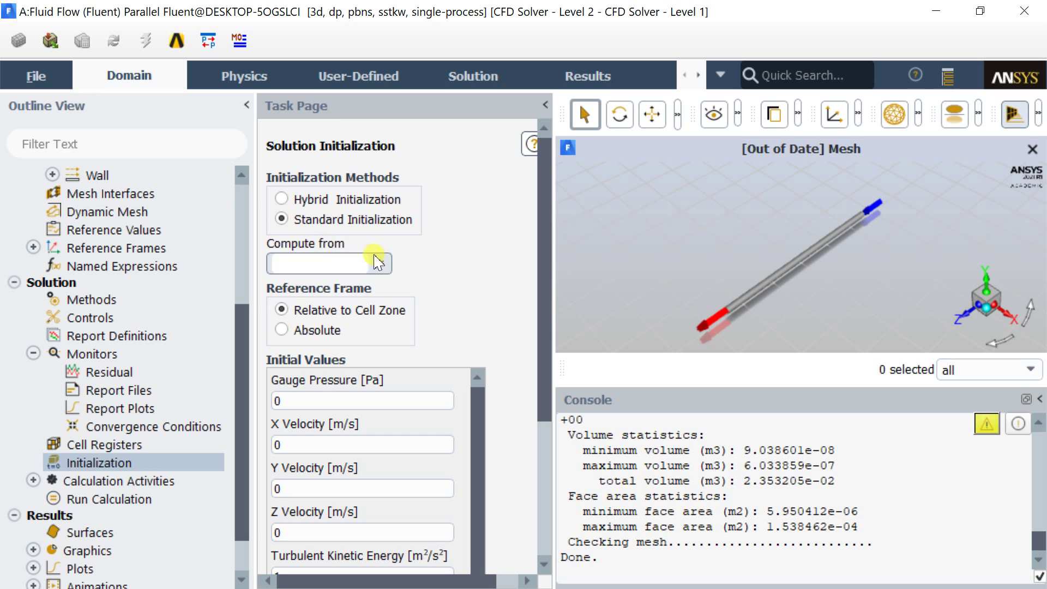
left_click(379, 263)
left_click(336, 299)
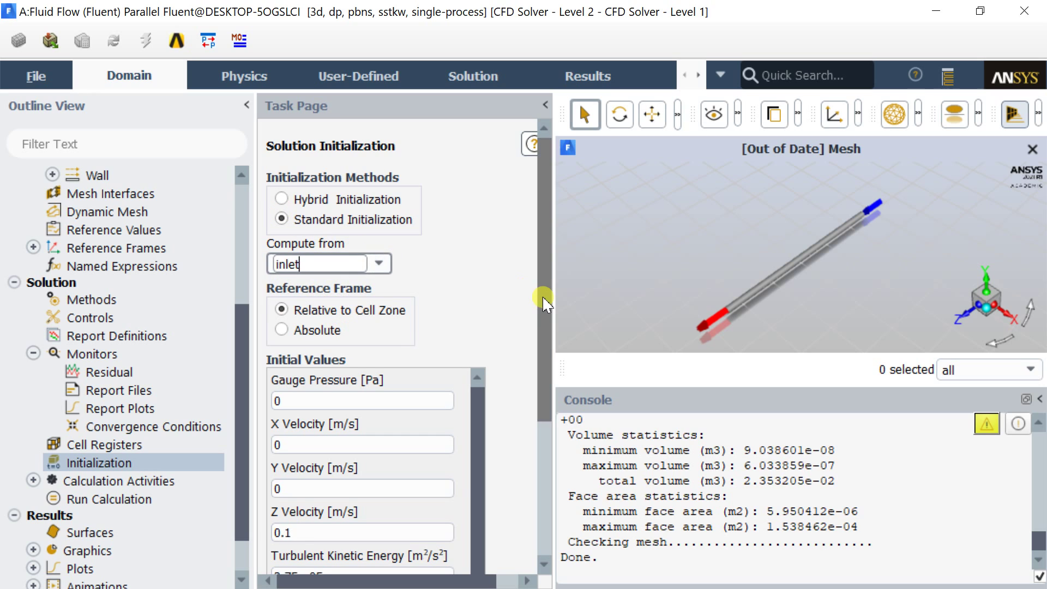
scroll(542, 296, "down", 5)
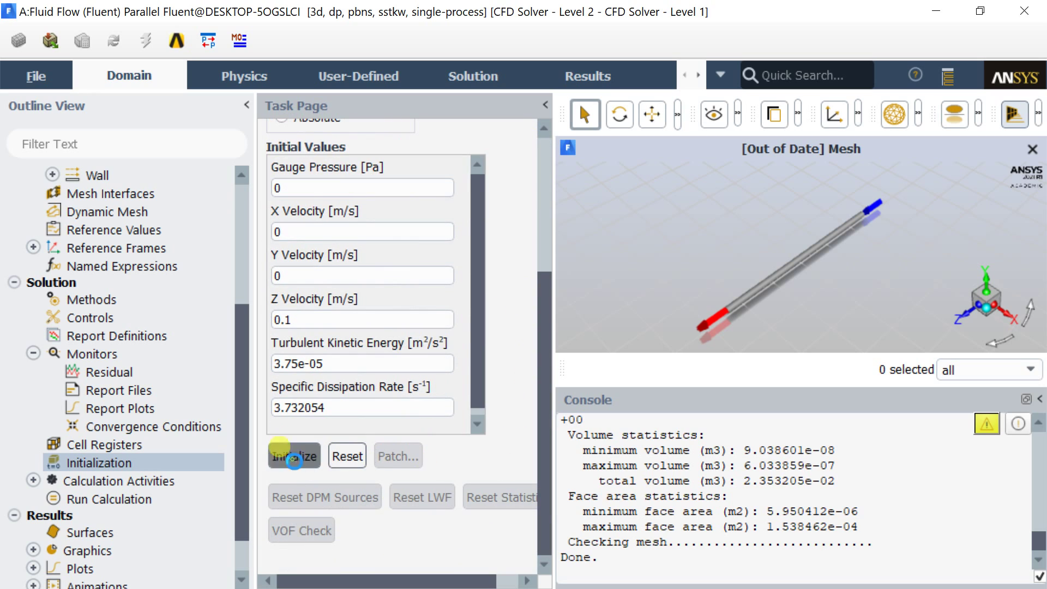
left_click(292, 458)
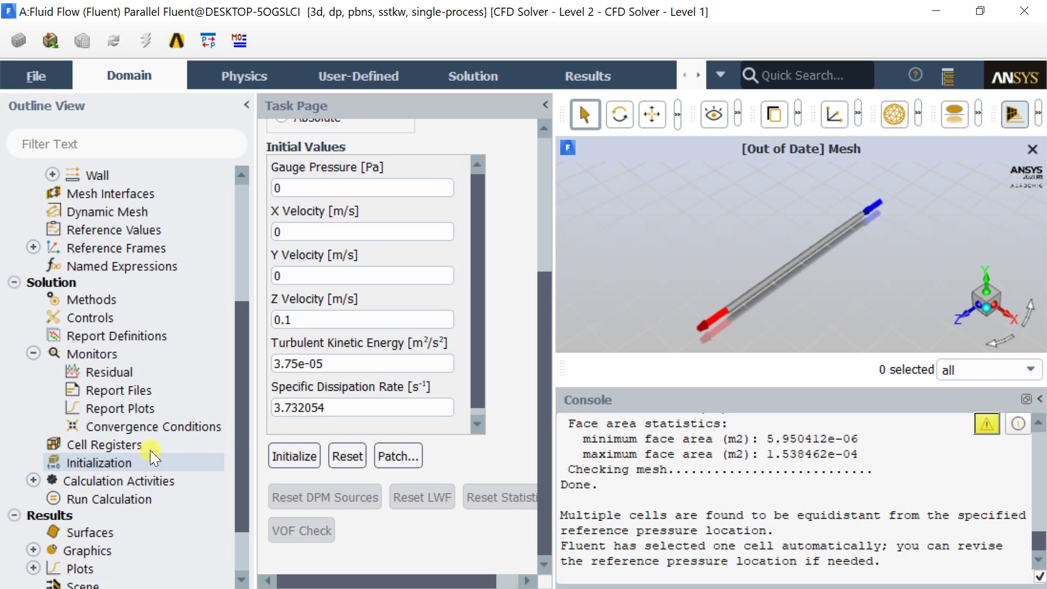
- Set the number of iterations to 1000 and start the calculation
scroll(177, 423, "down", 1)
left_click(180, 426)
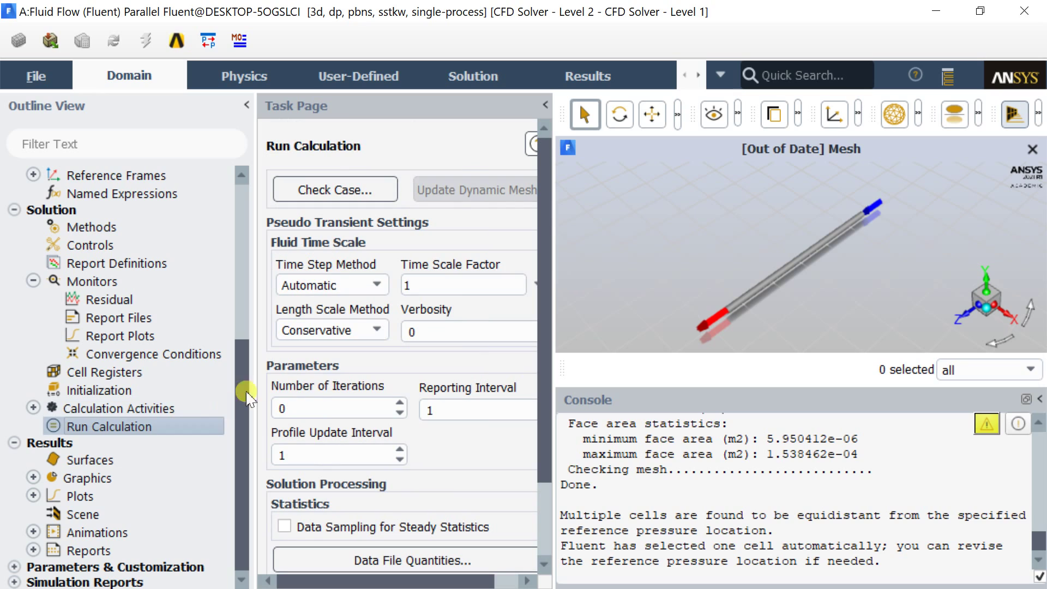
double_click(322, 408)
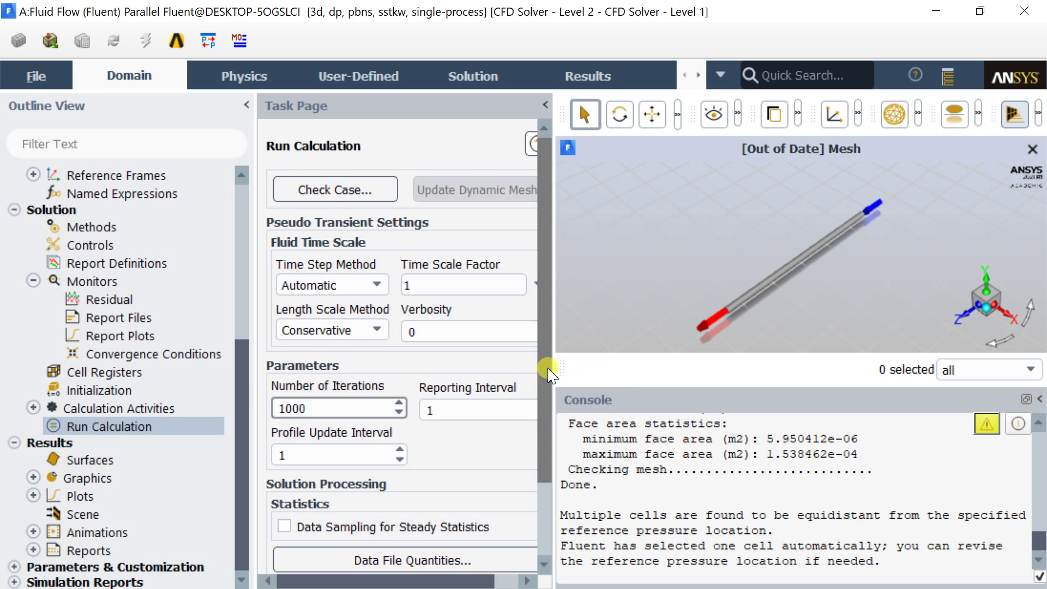
scroll(548, 368, "down", 3)
left_click(373, 529)
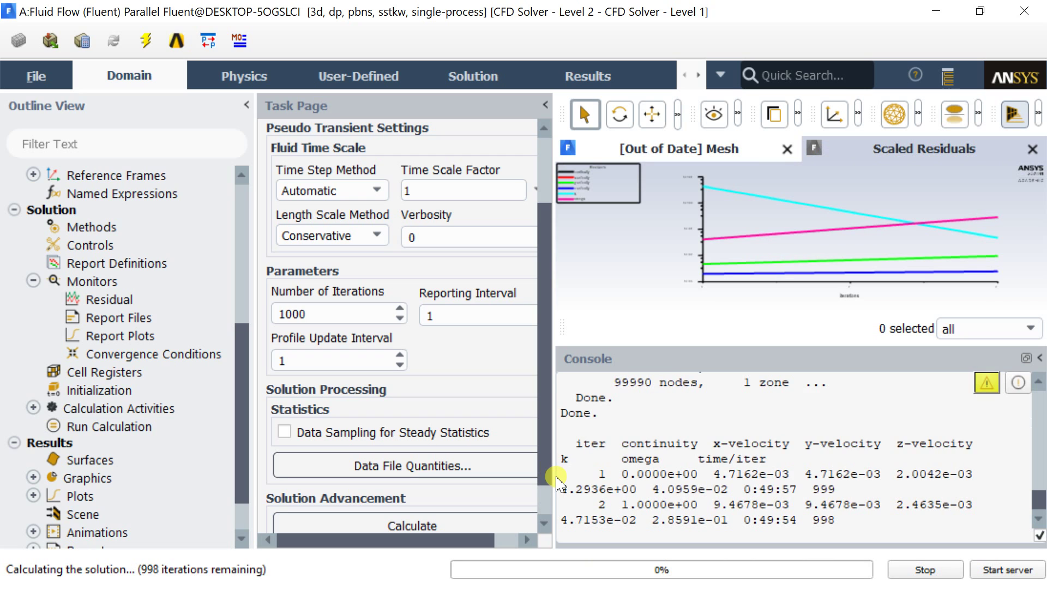
- Widen the graphics and console area, acknowledge the finished calculation and examine the residual history for convergence
left_click_drag(557, 481, 243, 481)
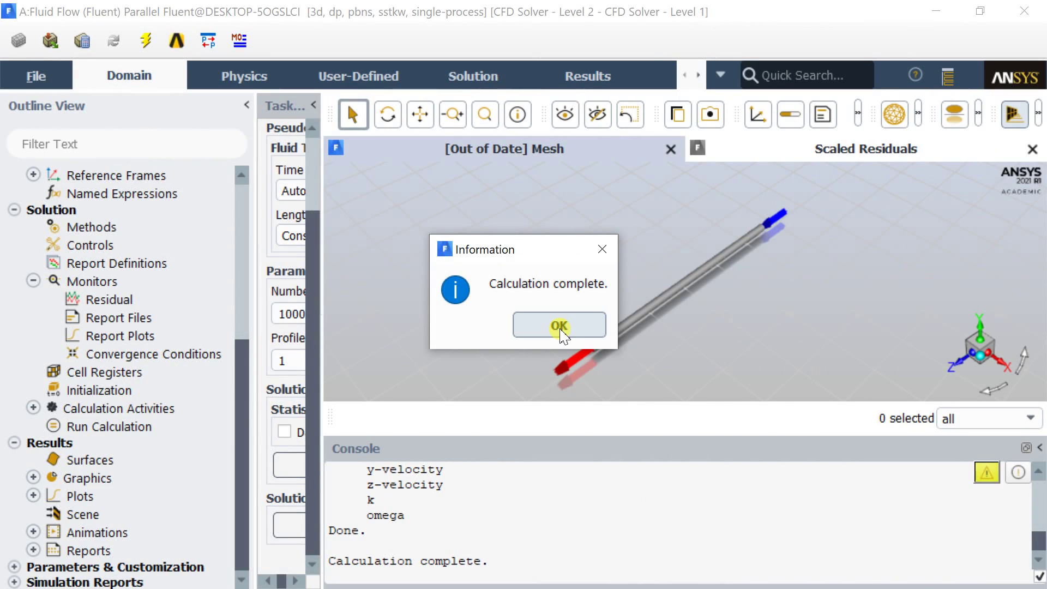
left_click(561, 329)
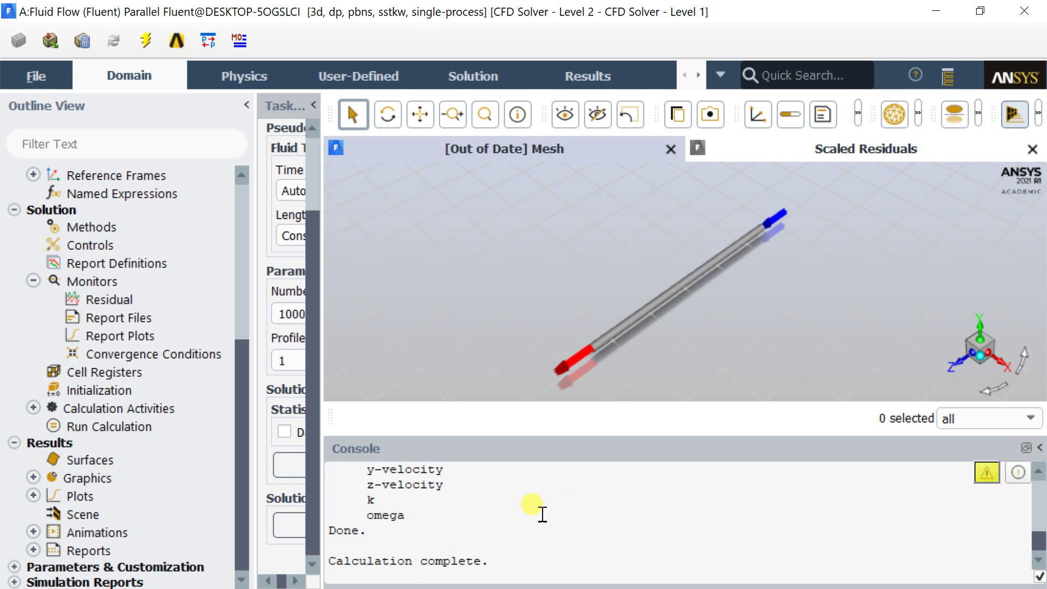
scroll(543, 511, "up", 3)
scroll(539, 510, "down", 5)
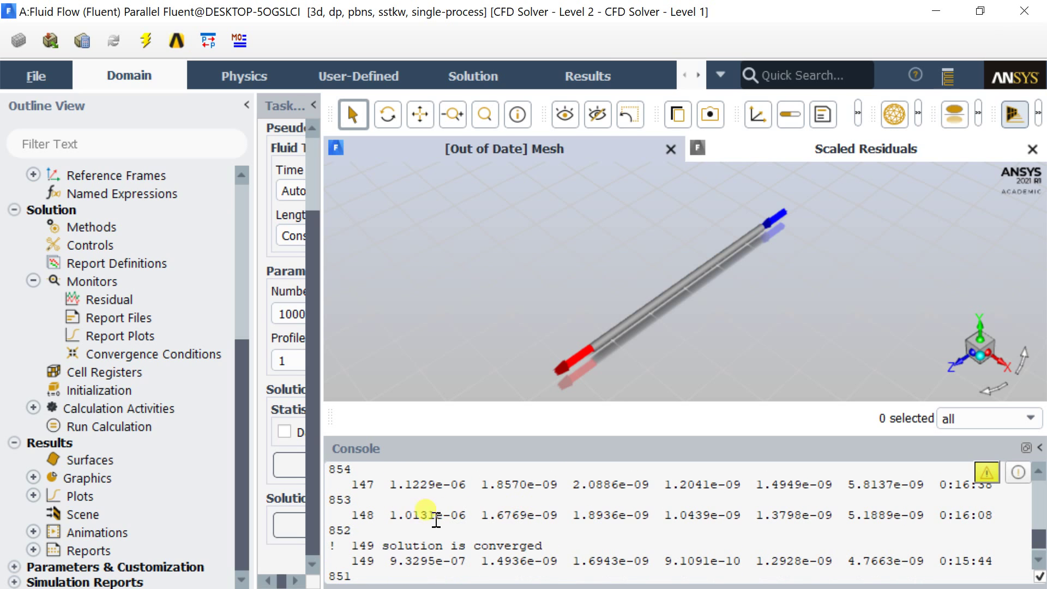
left_click_drag(345, 547, 546, 551)
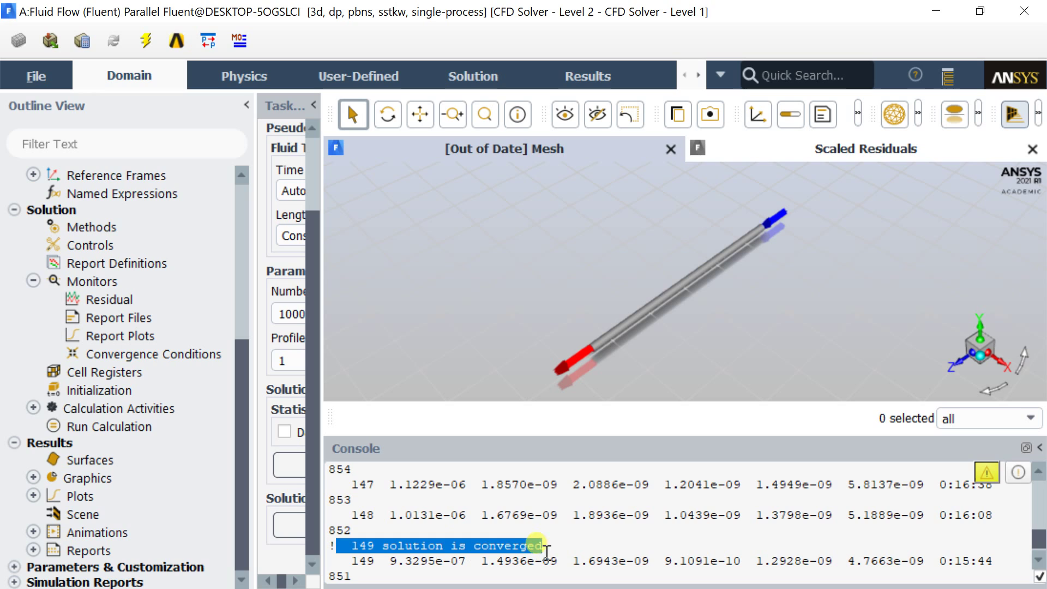
left_click(559, 552)
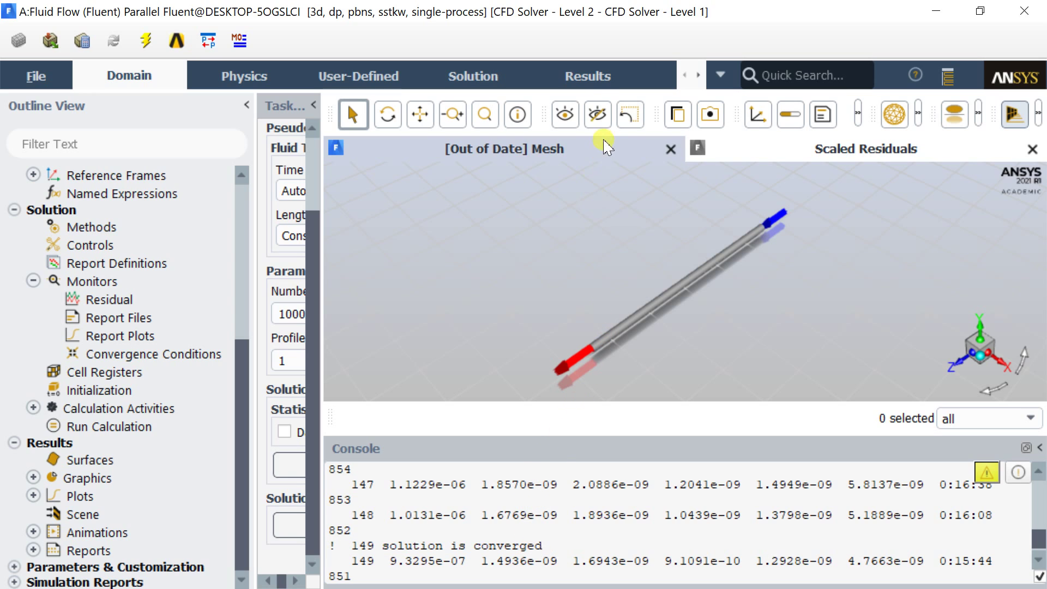
- Display pathlines released from the inlet and colored by velocity magnitude, and close the pathline settings
left_click(590, 79)
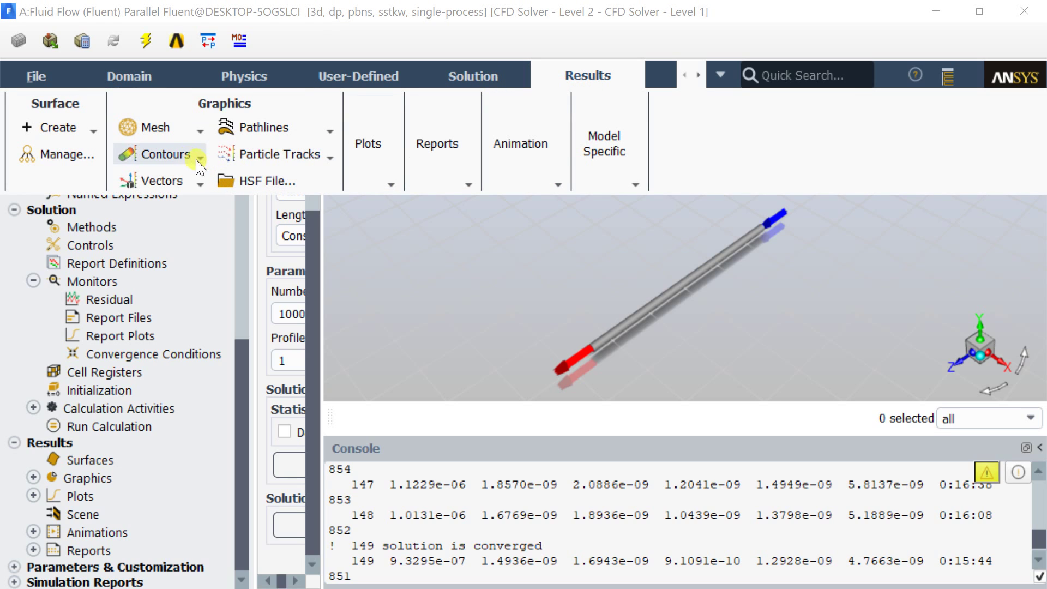
left_click(235, 130)
left_click(242, 148)
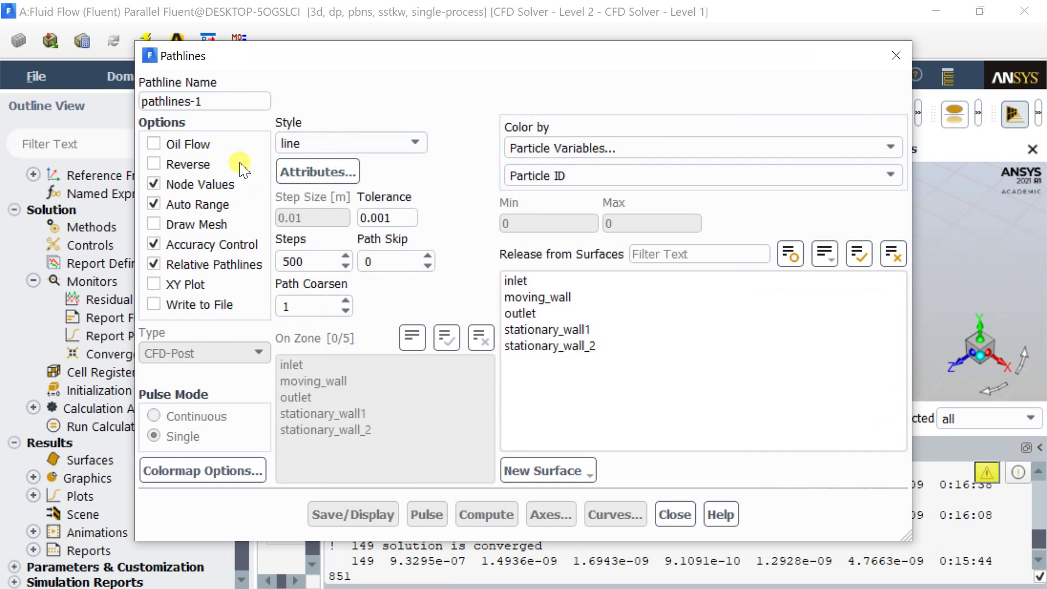
left_click(508, 283)
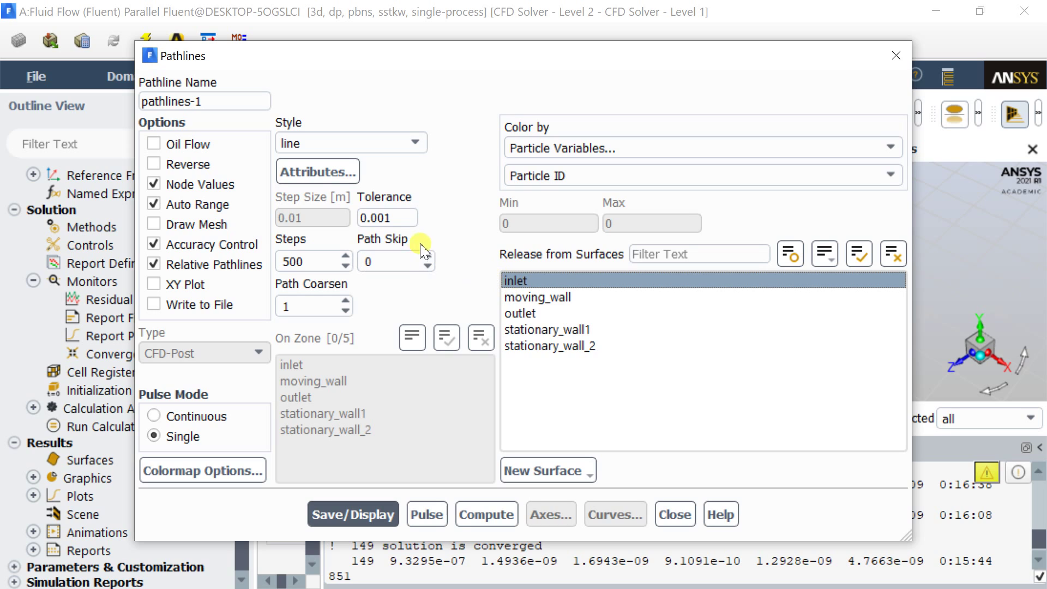
left_click(602, 151)
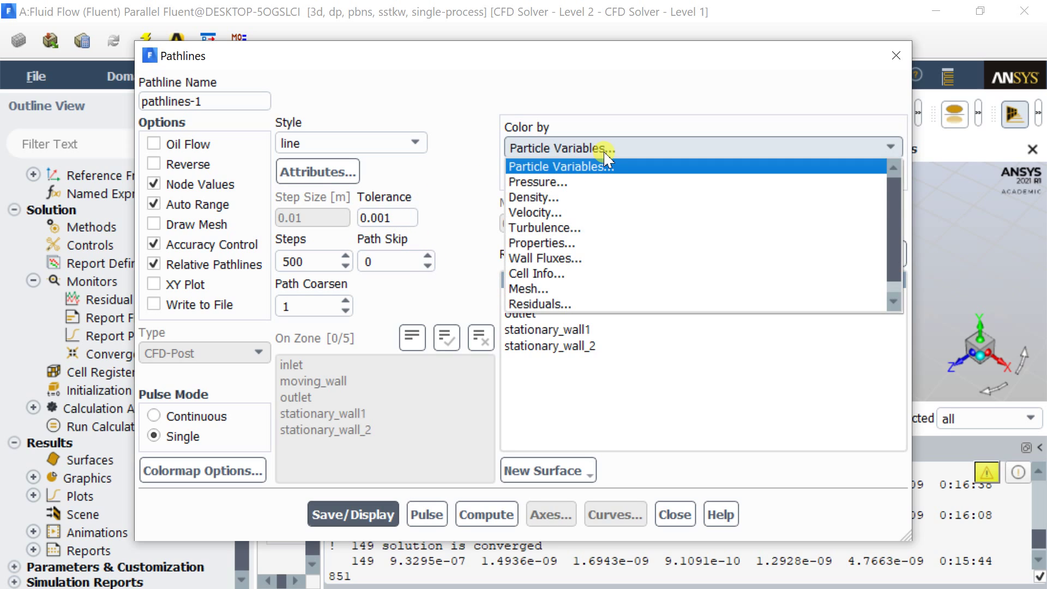
left_click(589, 213)
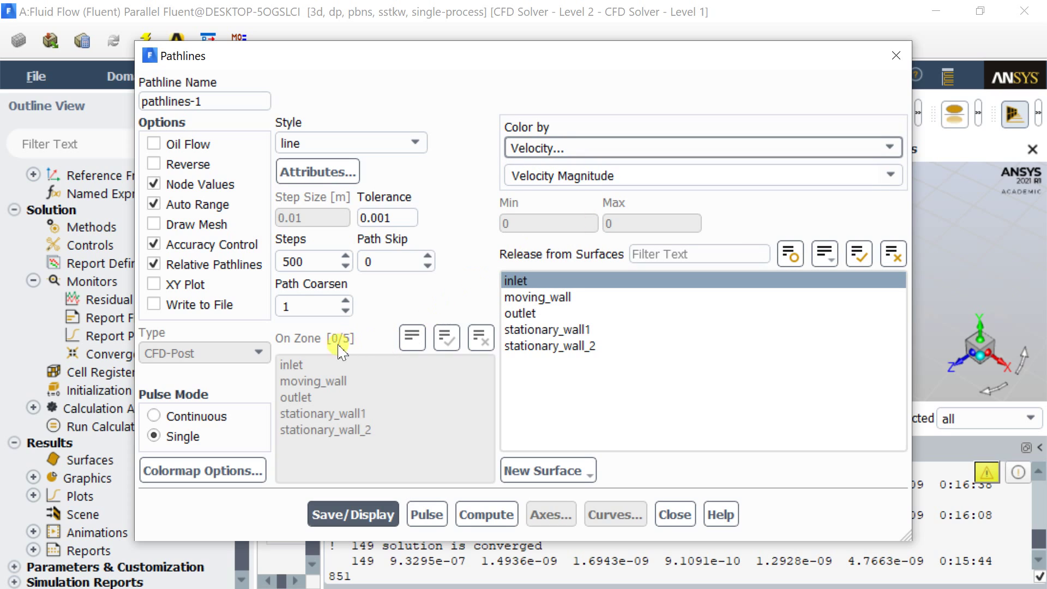
left_click(316, 515)
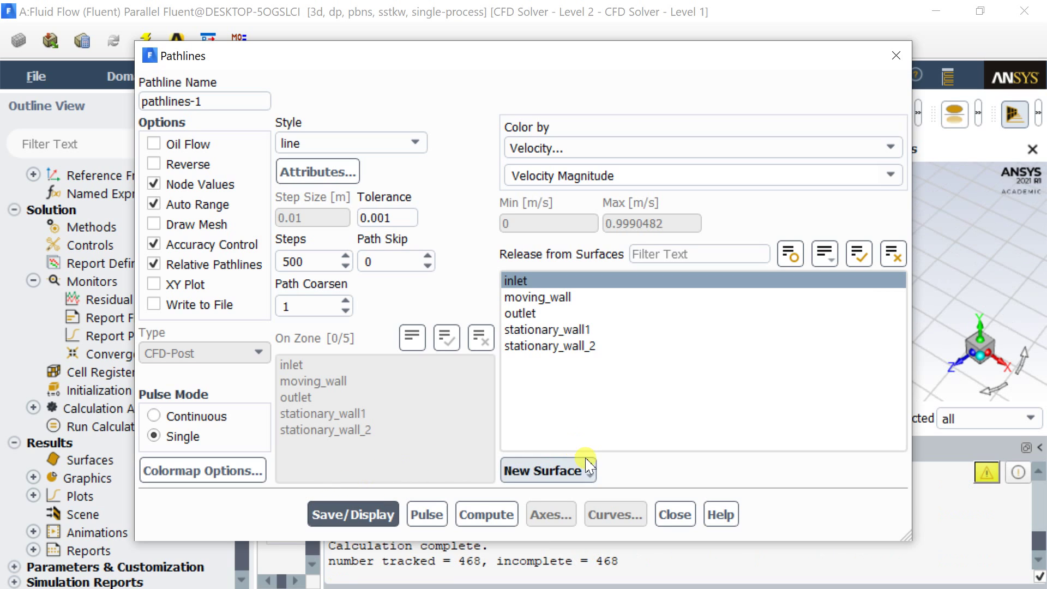
left_click(676, 515)
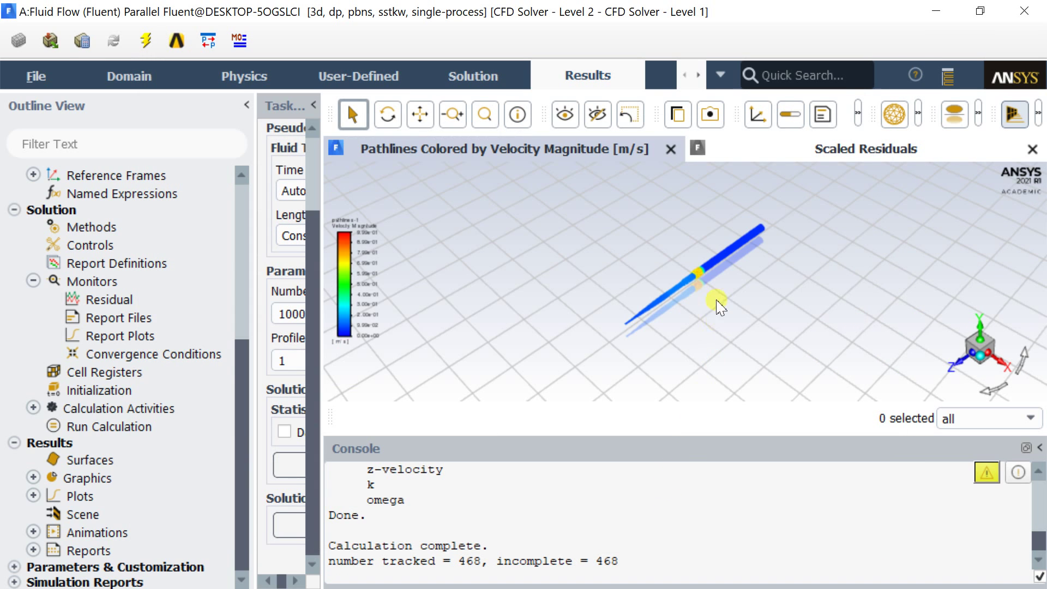
- Examine the pathlines through the rotating middle wall section and along the pipe up to their downstream end
scroll(722, 287, "up", 4)
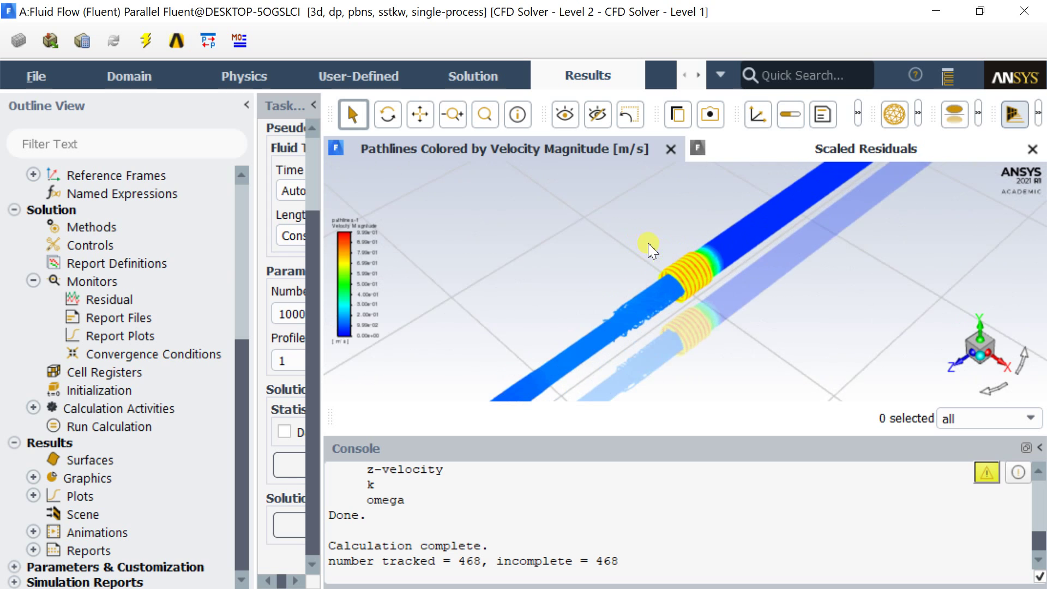
scroll(696, 288, "up", 3)
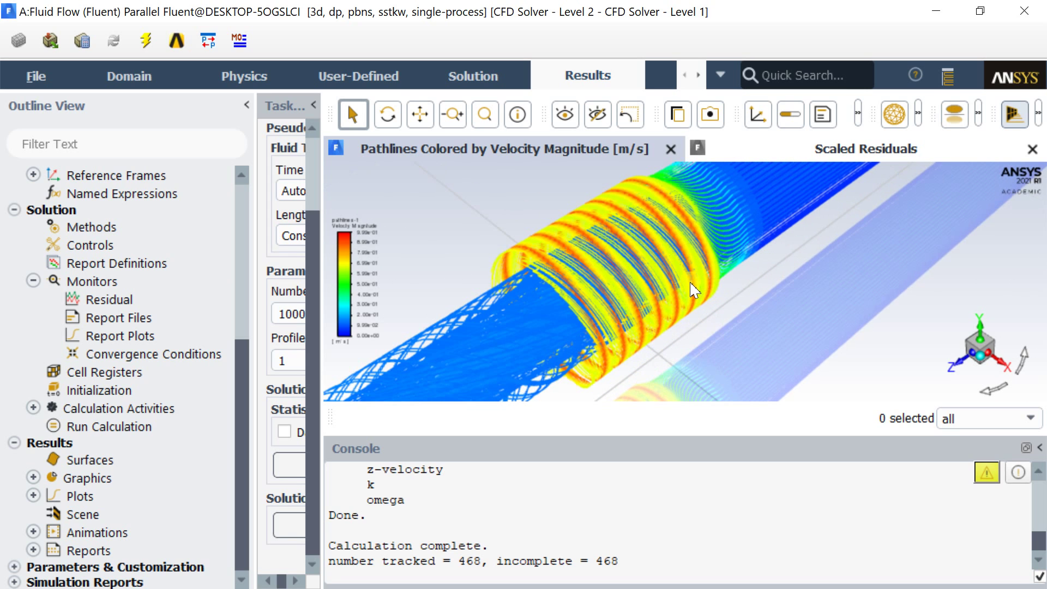
scroll(789, 311, "down", 2)
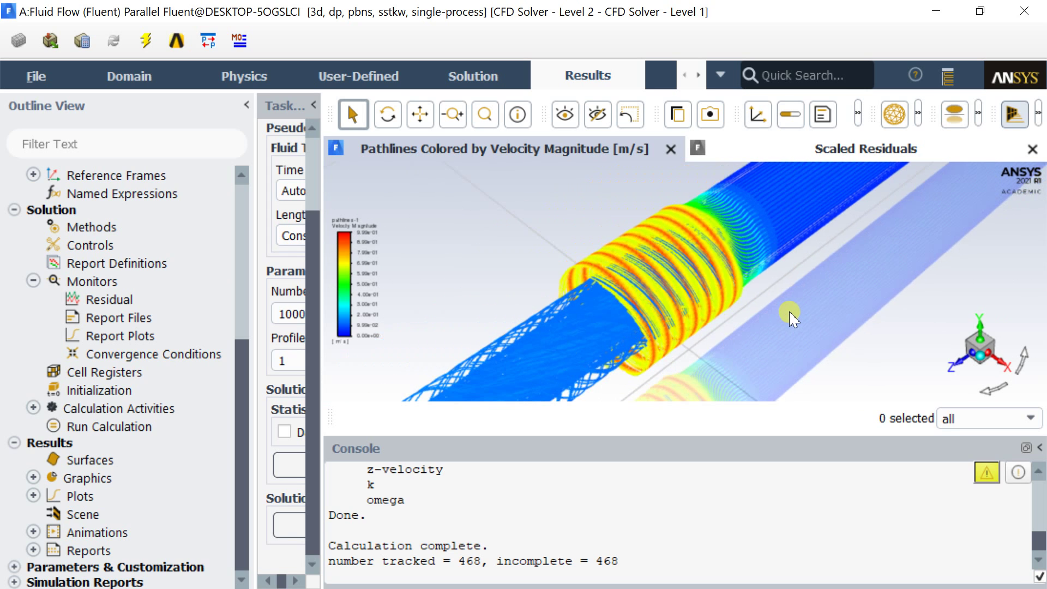
scroll(761, 203, "up", 3)
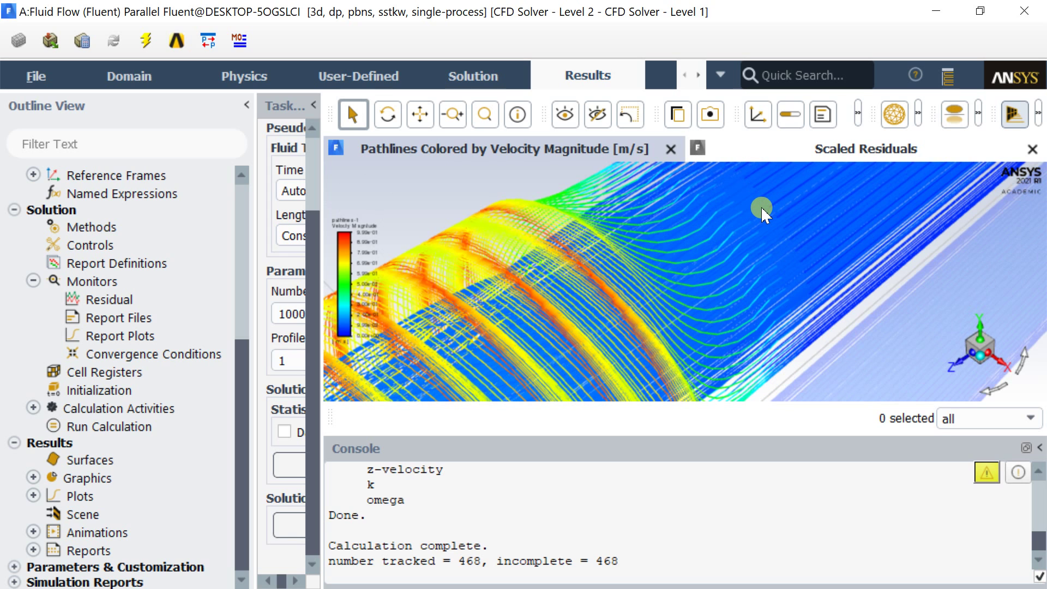
scroll(758, 207, "down", 4)
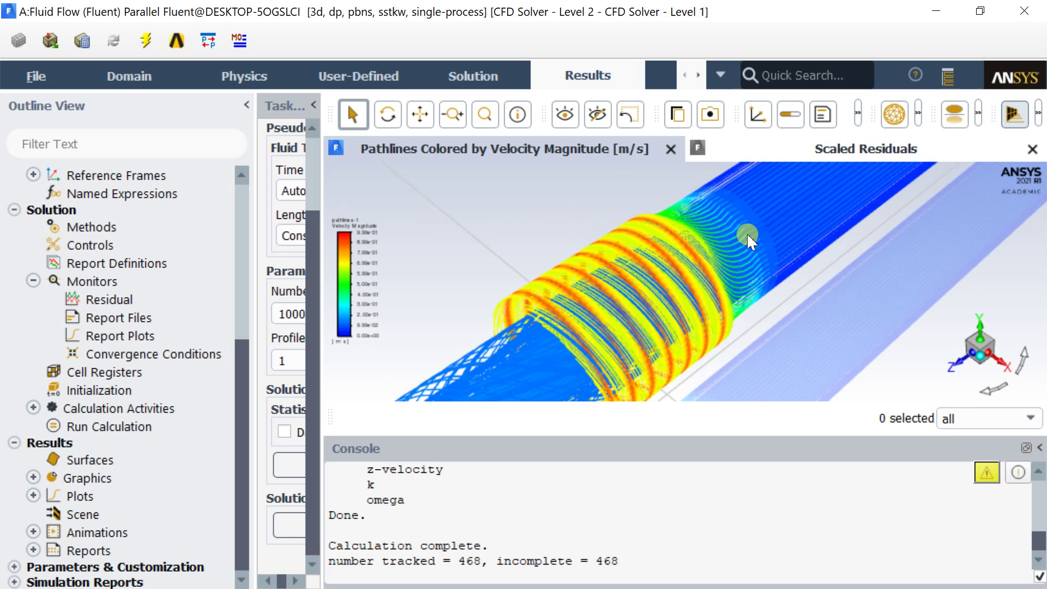
scroll(746, 234, "down", 5)
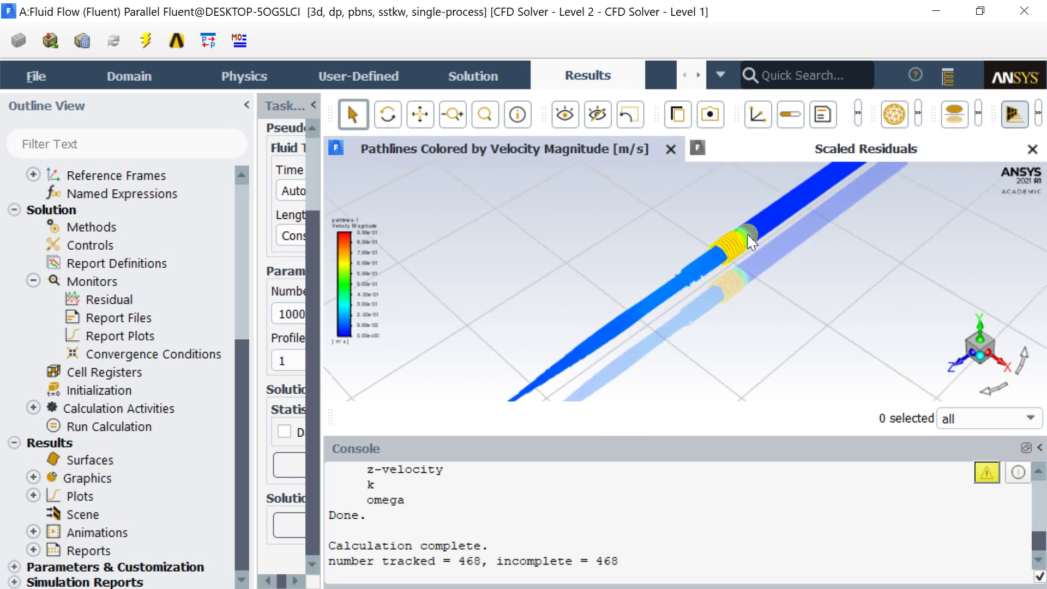
scroll(600, 362, "up", 6)
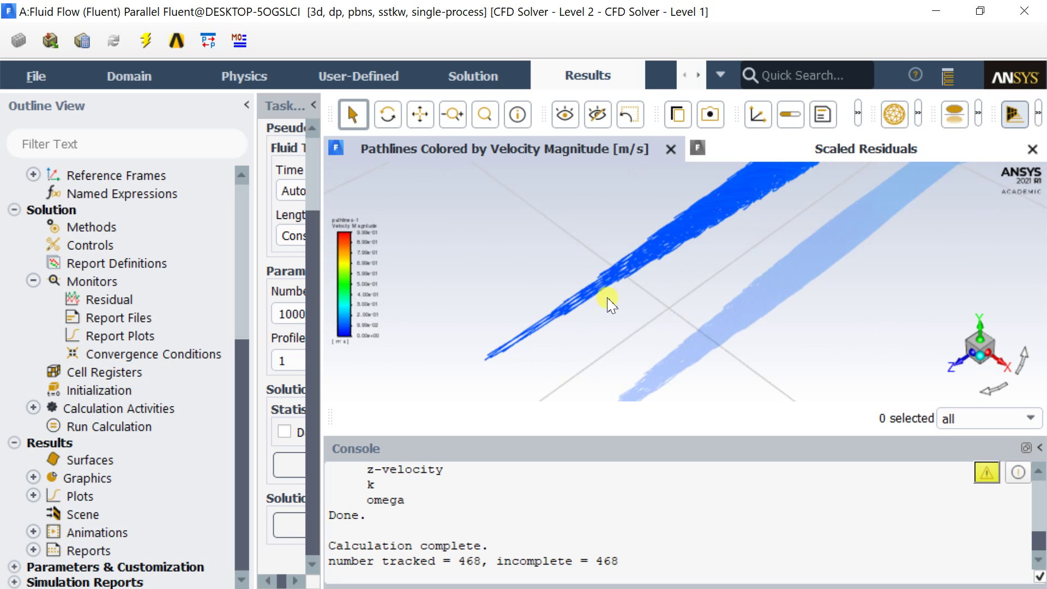
scroll(609, 297, "down", 2)
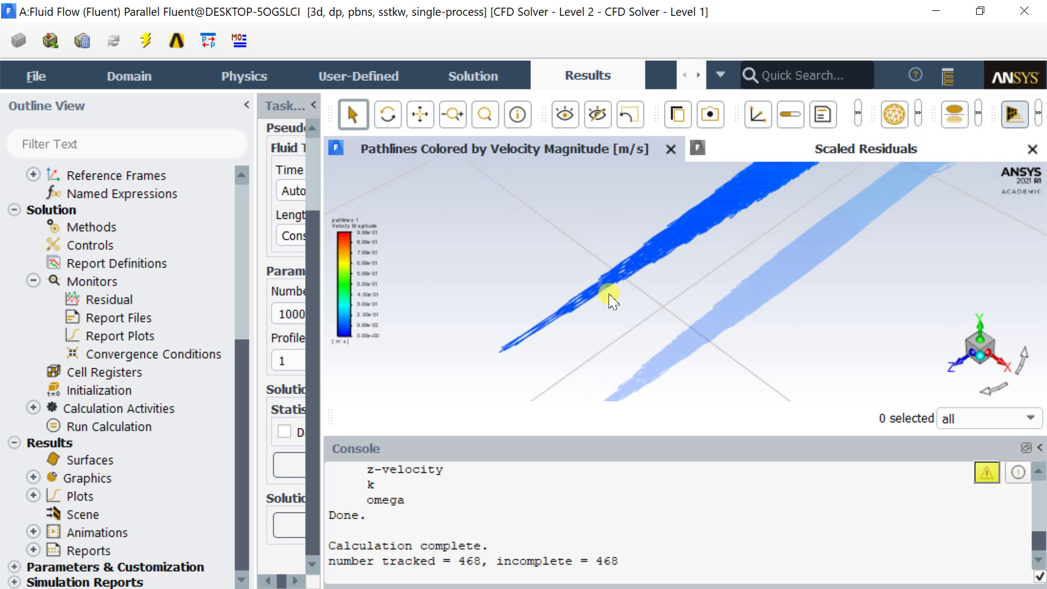
scroll(610, 297, "down", 3)
scroll(813, 194, "up", 4)
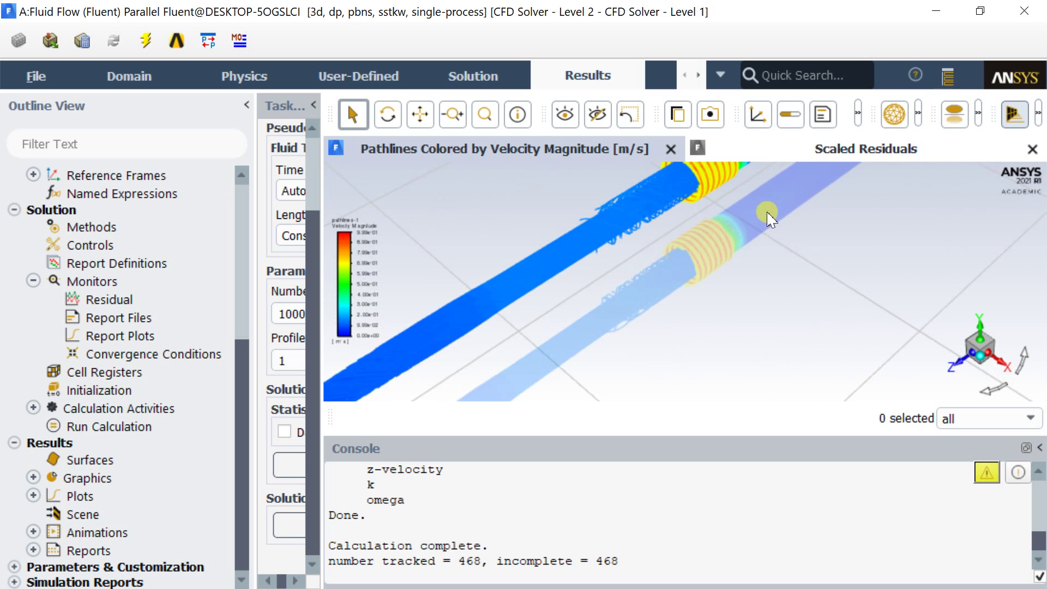
scroll(757, 215, "up", 3)
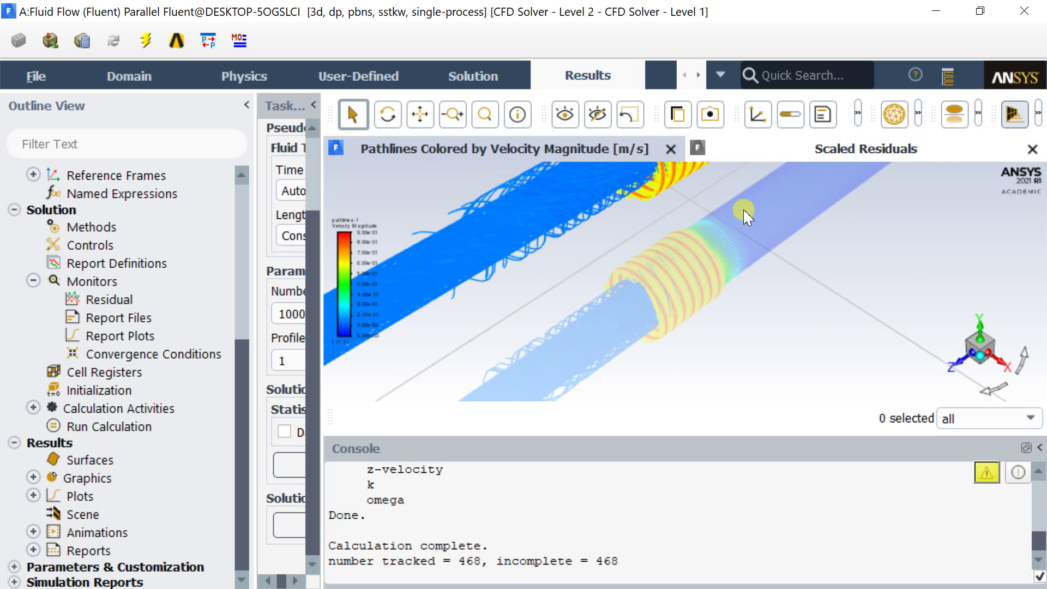
scroll(689, 232, "up", 2)
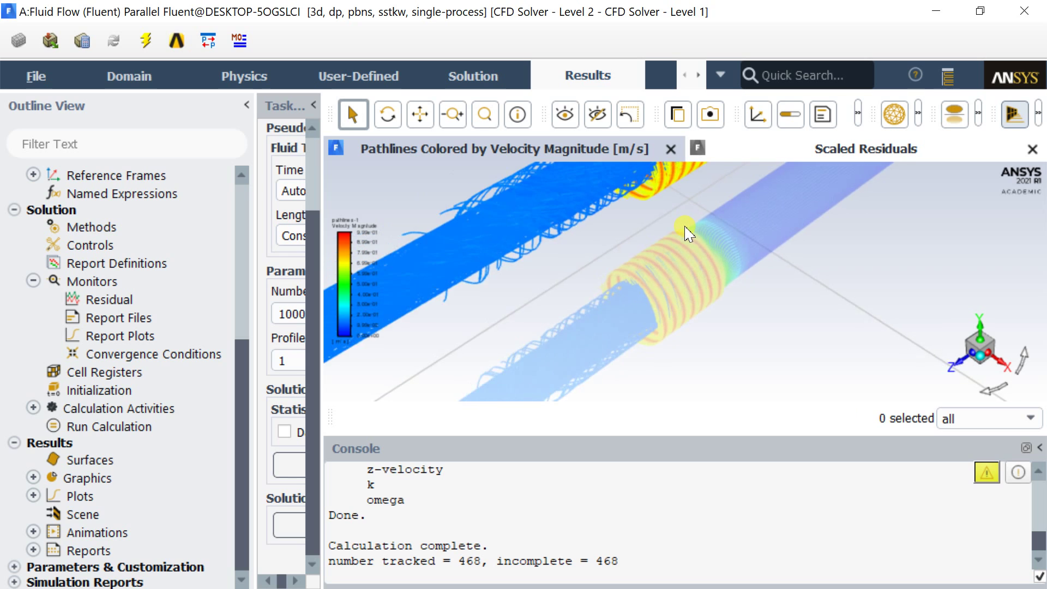
scroll(688, 232, "up", 3)
scroll(674, 171, "up", 1)
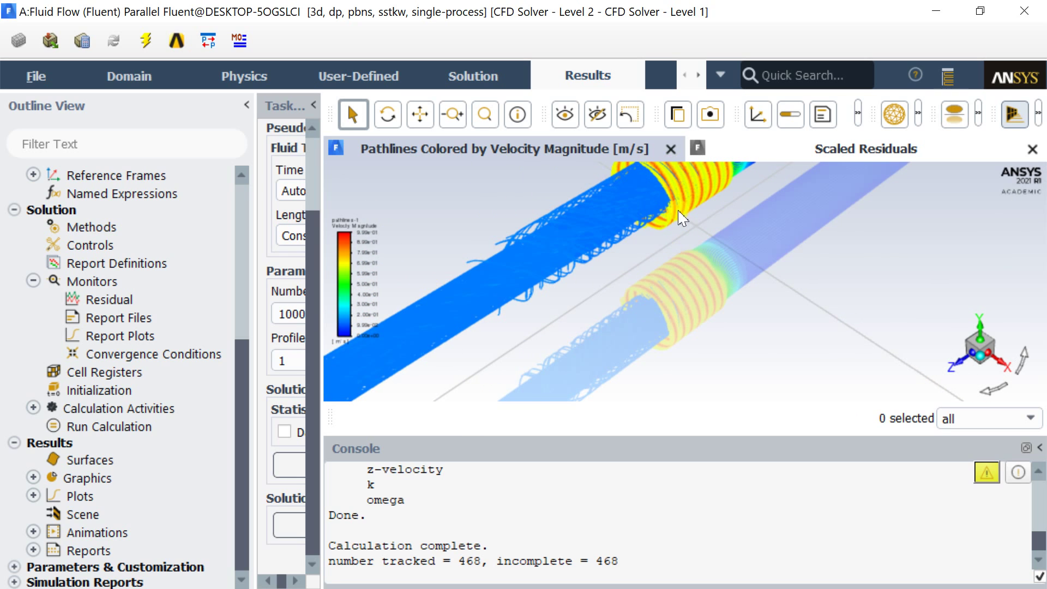
scroll(681, 218, "up", 2)
left_click(418, 114)
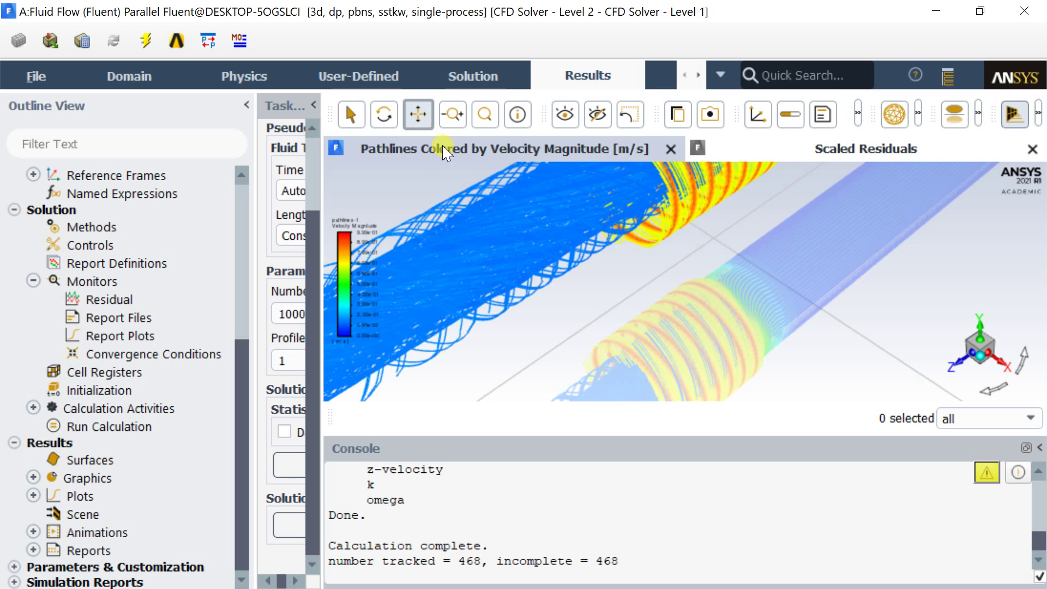
left_click_drag(575, 229, 605, 422)
scroll(684, 231, "up", 3)
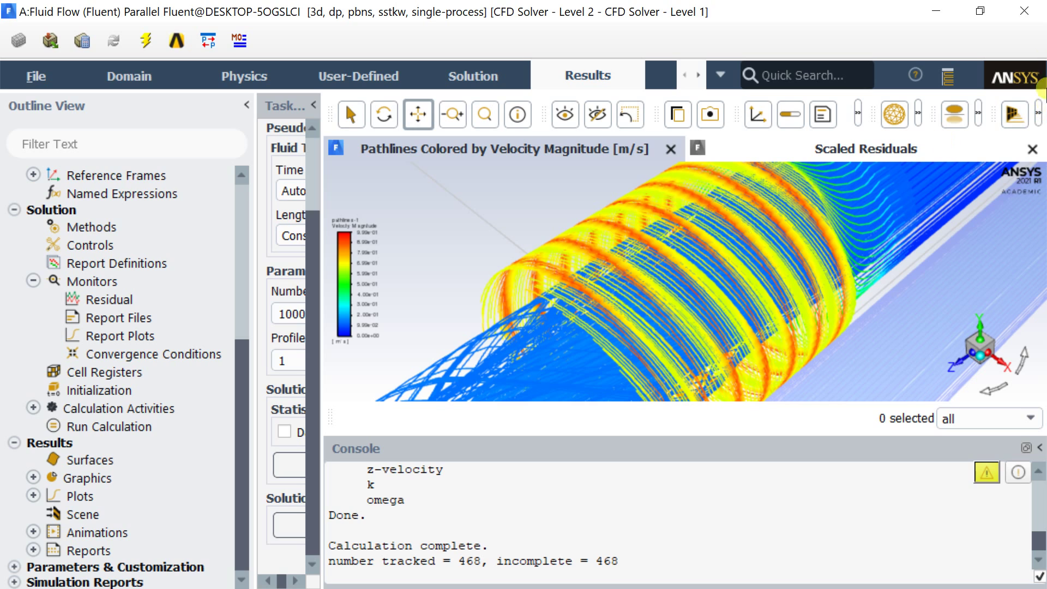
- Quit Fluent, using the settings changes for the current calculation only, and return to the Workbench project
left_click(1023, 11)
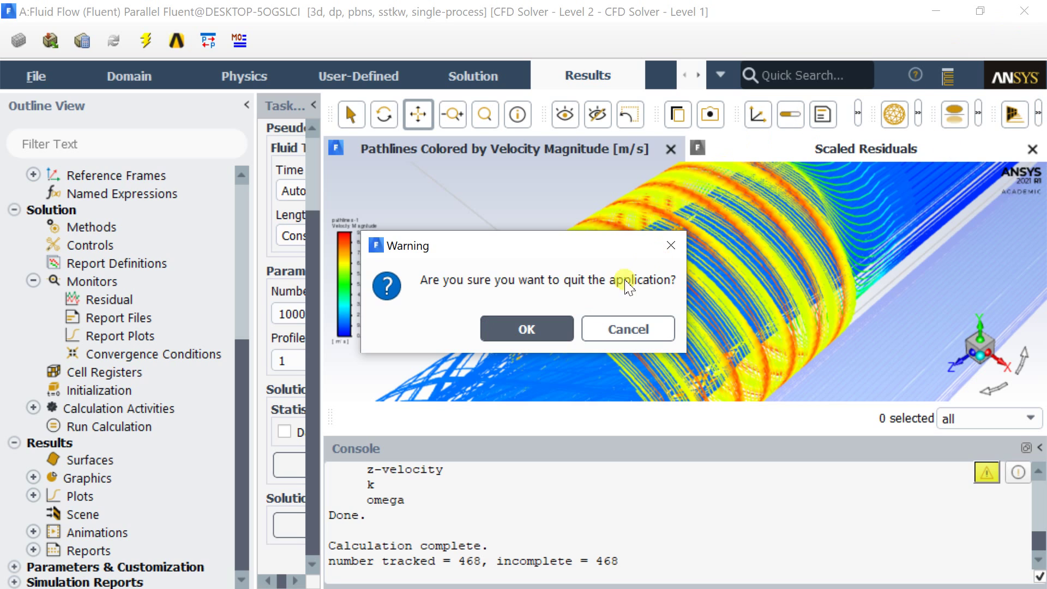
left_click(551, 329)
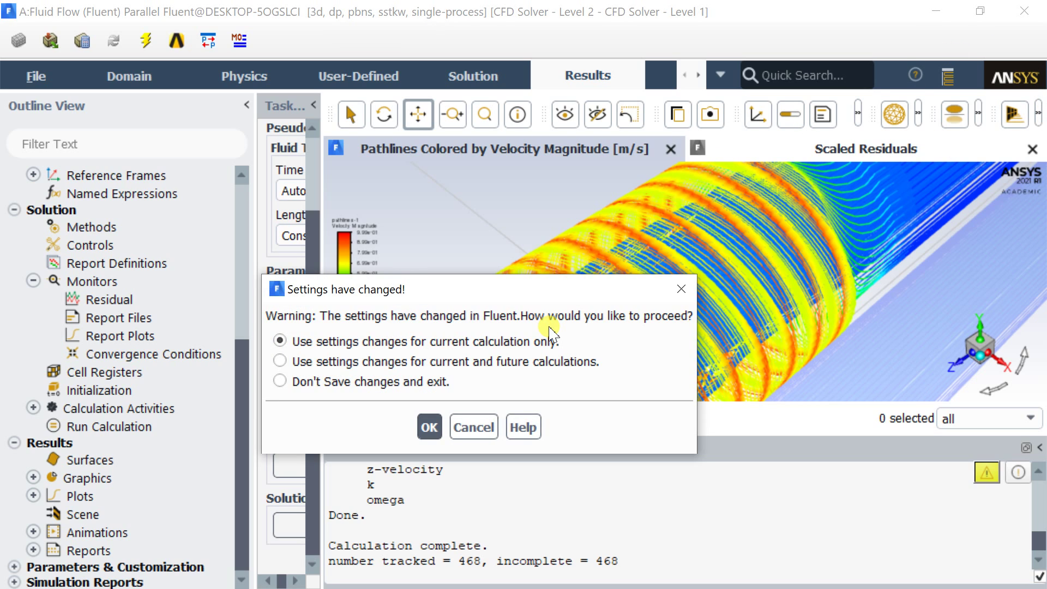
left_click(428, 426)
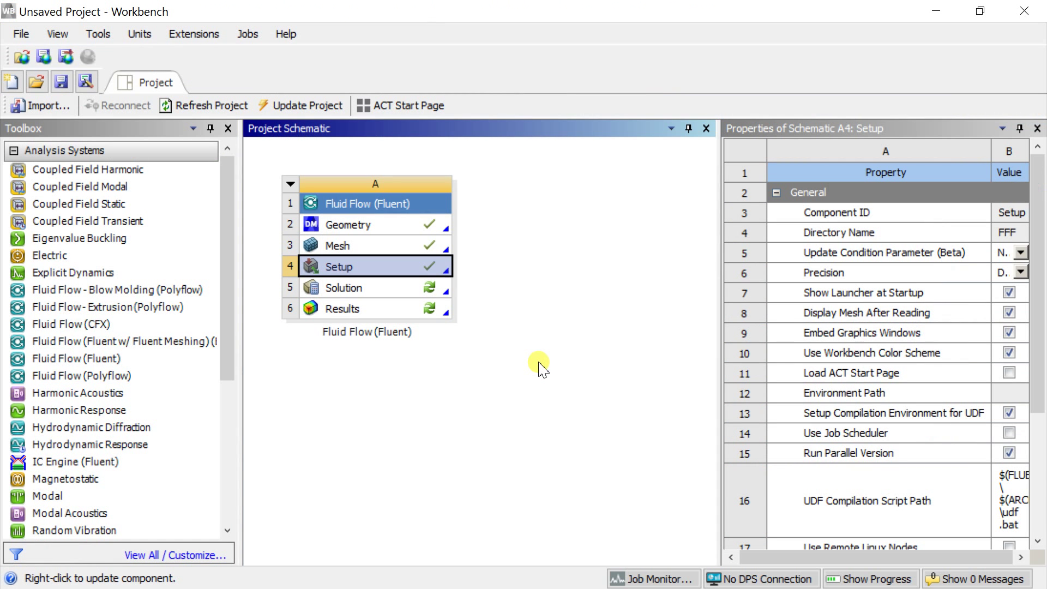
- Update the Solution component of the Fluid Flow (Fluent) system
left_click(412, 291)
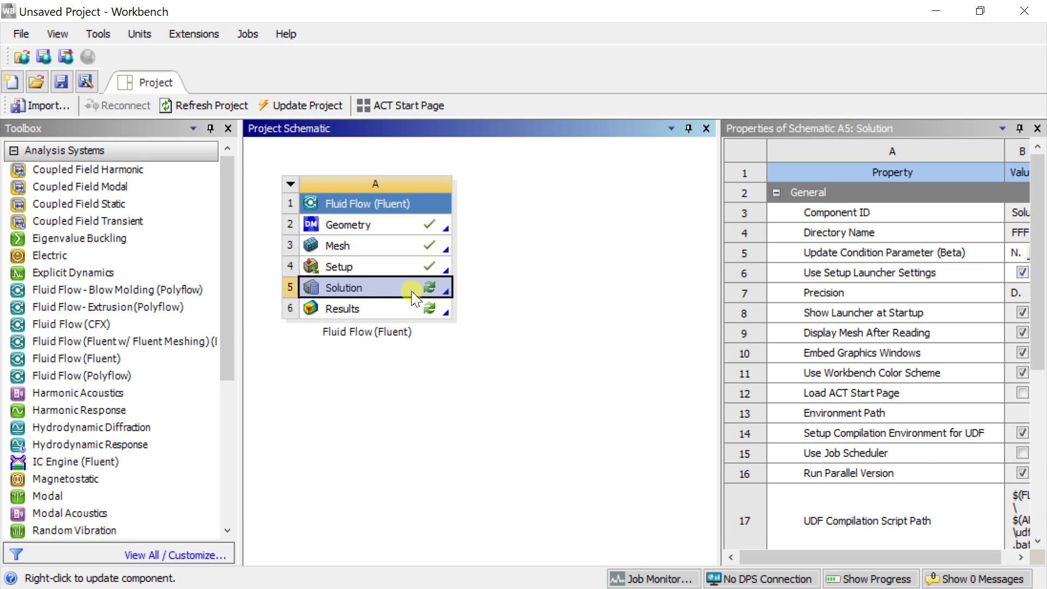
right_click(413, 291)
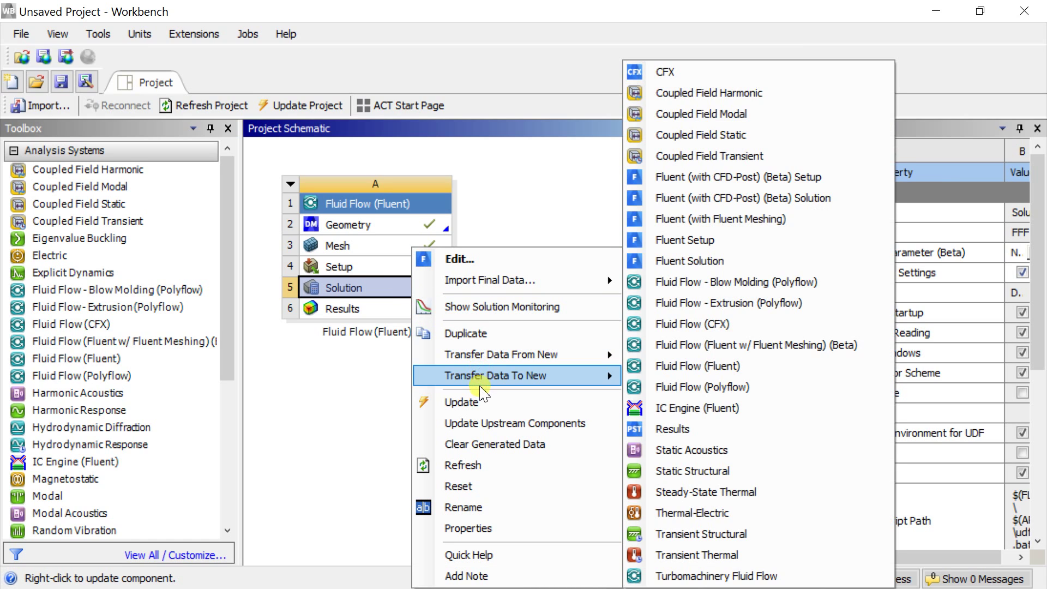
left_click(461, 402)
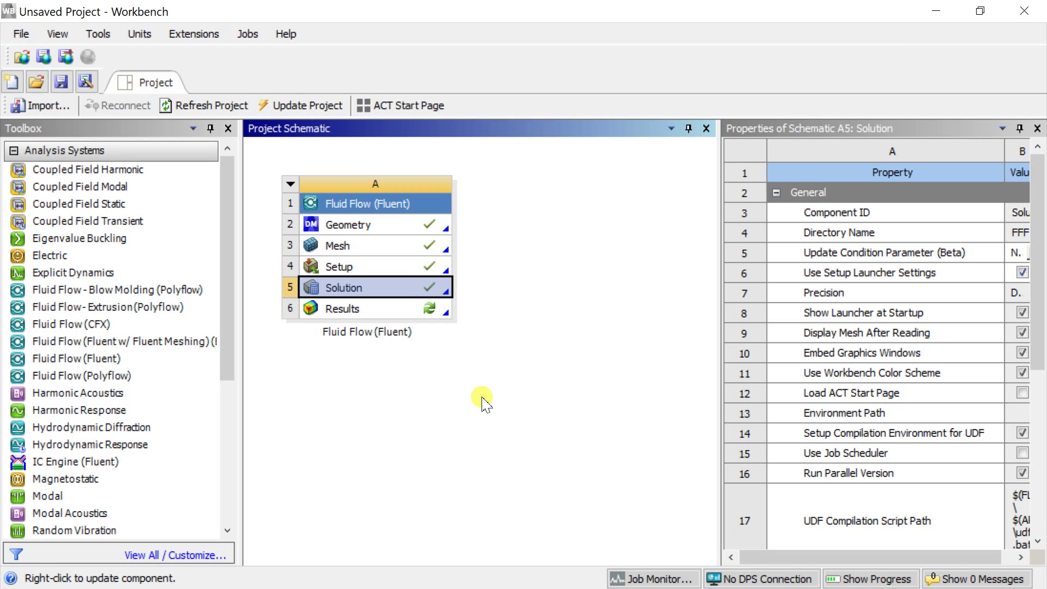
- Open the results in CFD-Post and plot 3D velocity streamlines starting from the inlet with 100 points
double_click(402, 309)
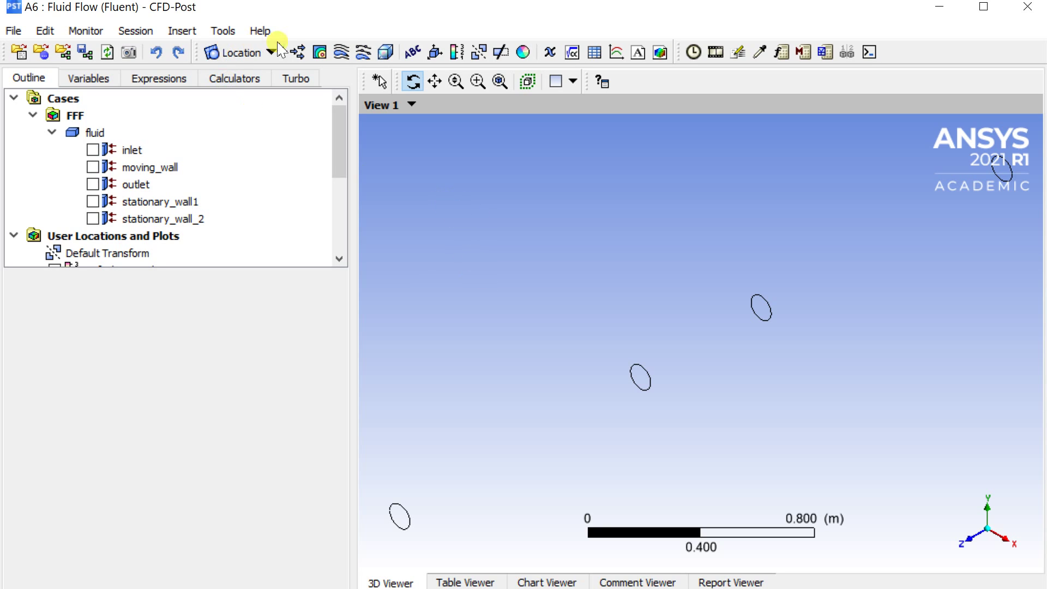
left_click(342, 49)
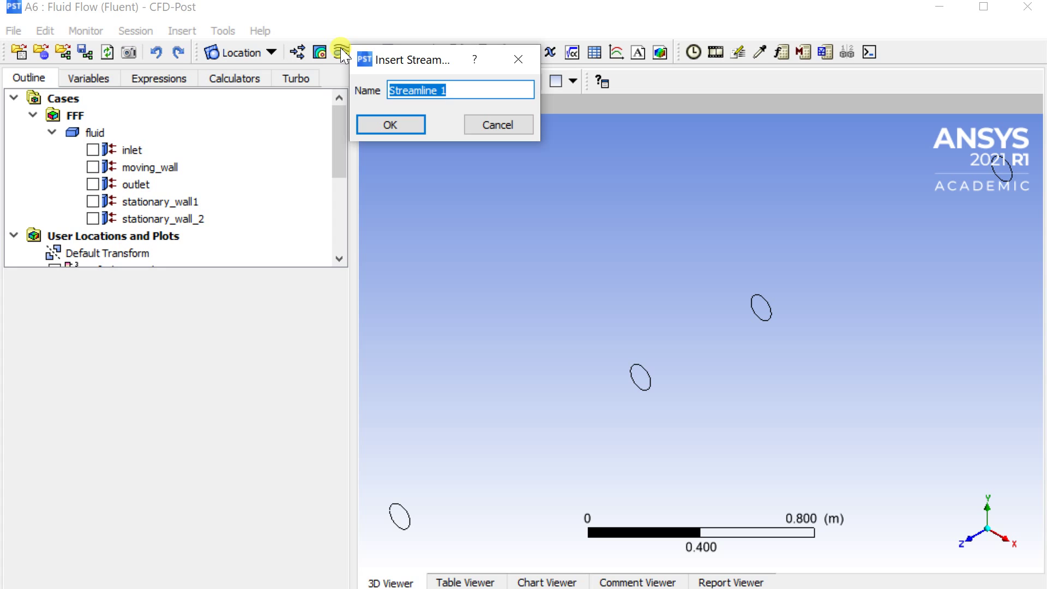
left_click(392, 126)
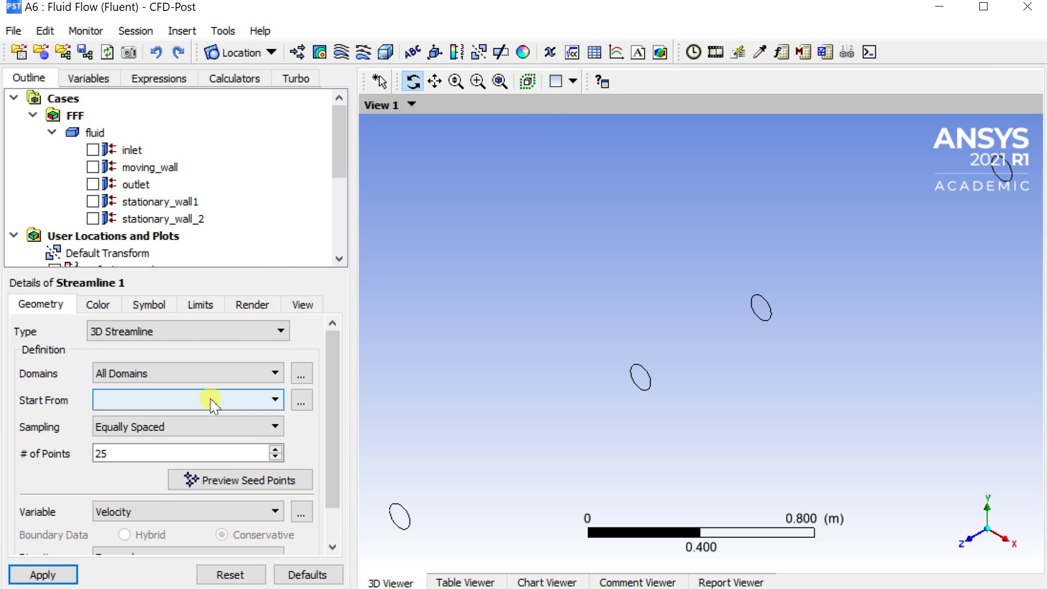
left_click(204, 402)
left_click(205, 415)
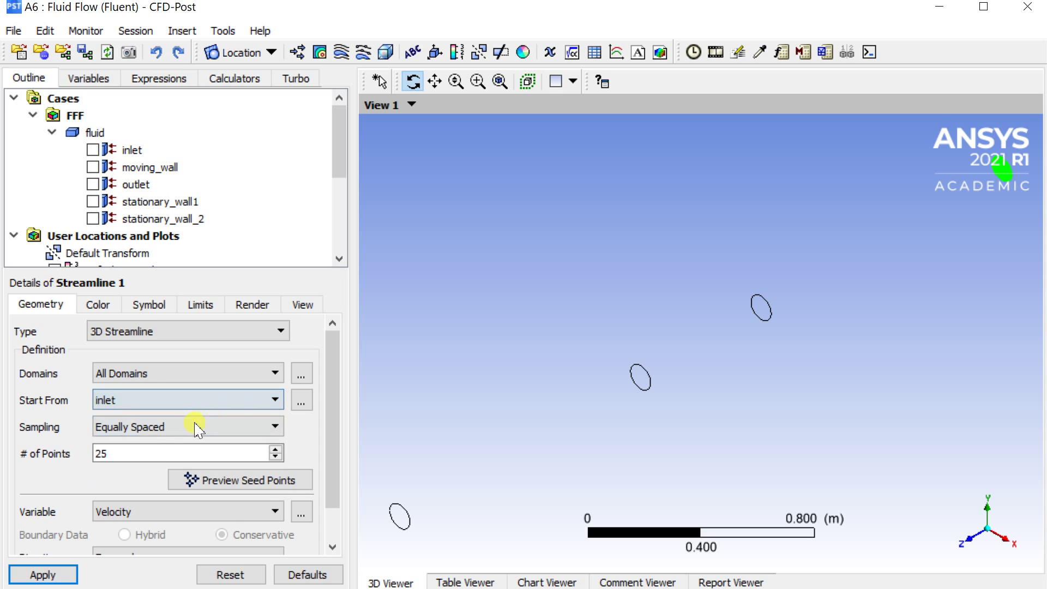
left_click(121, 457)
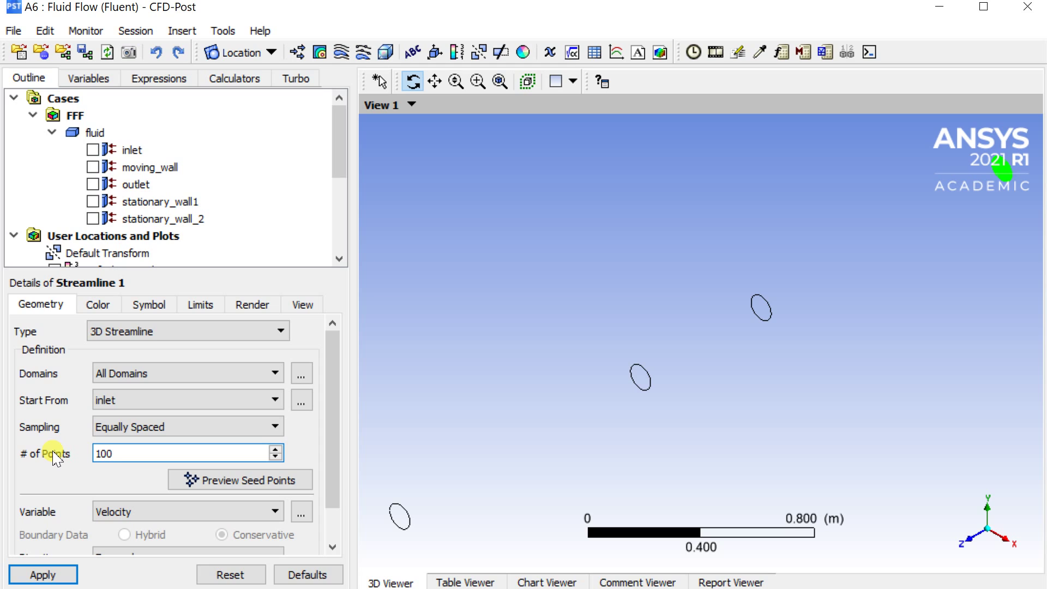
left_click(47, 576)
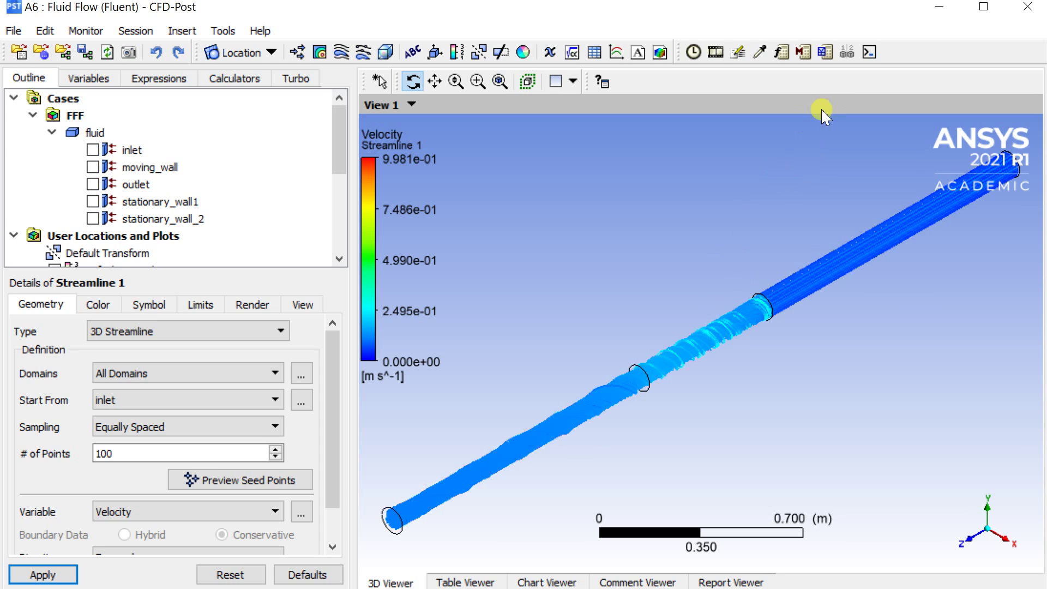
- Play a slowed-down sweep animation of Streamline 1 along the pipe, and close the animation settings
left_click(715, 53)
left_click(106, 252)
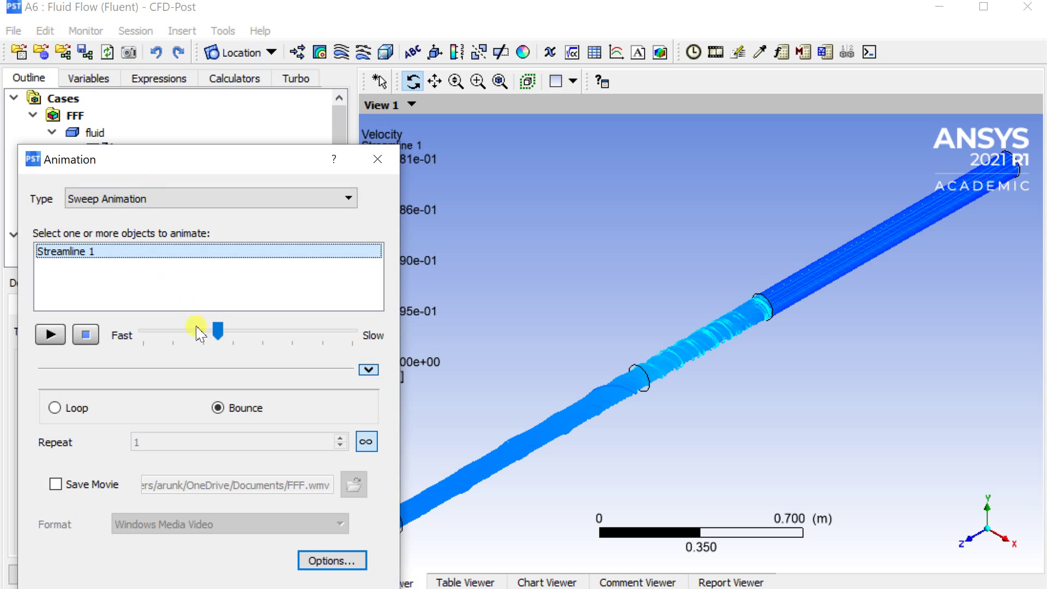
left_click_drag(223, 338, 287, 332)
left_click(86, 338)
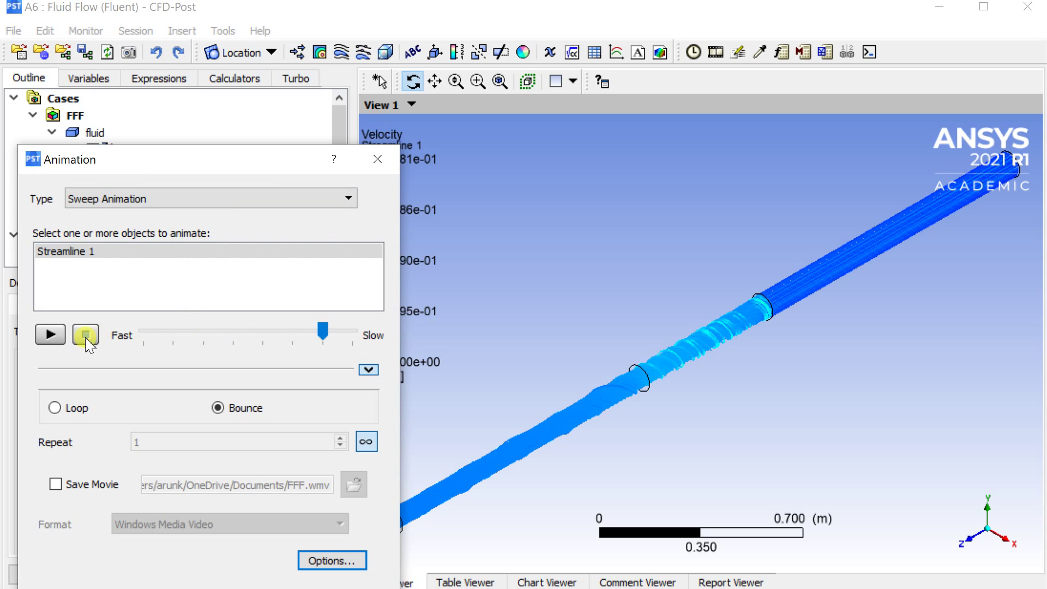
left_click(50, 335)
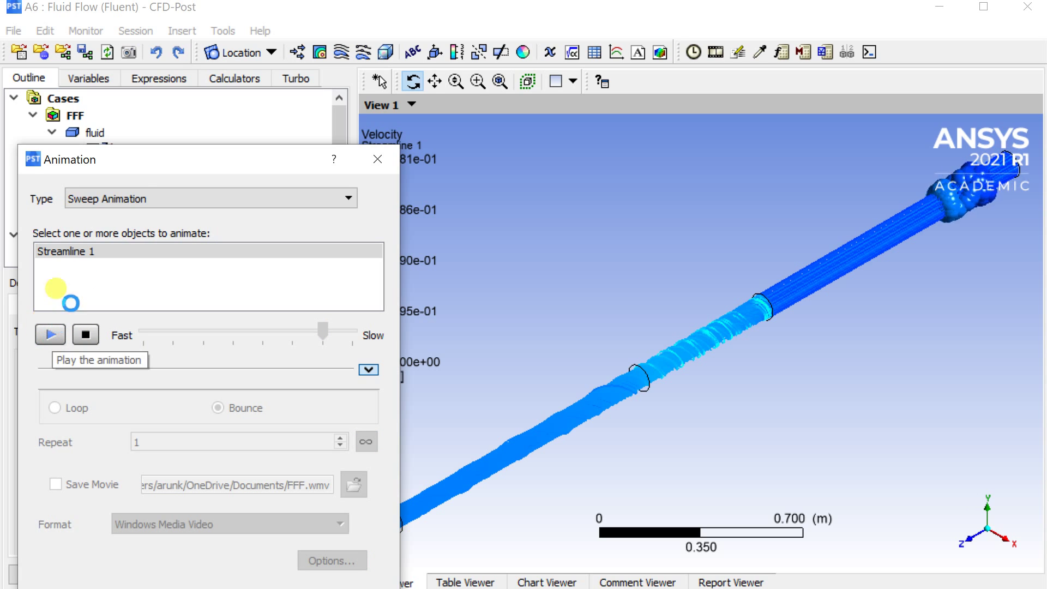
left_click_drag(148, 171, 122, 131)
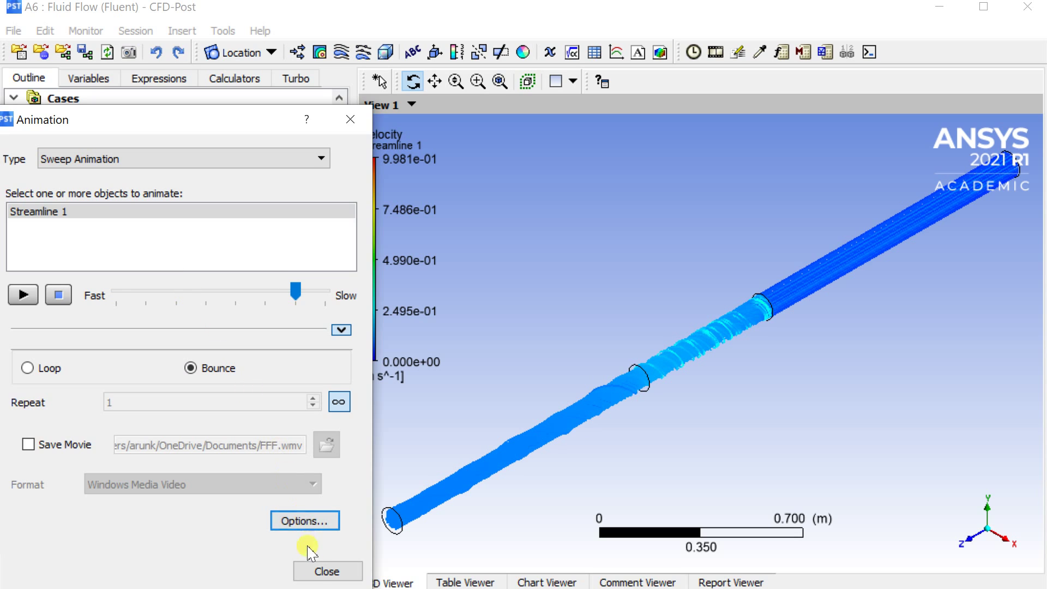
left_click(322, 571)
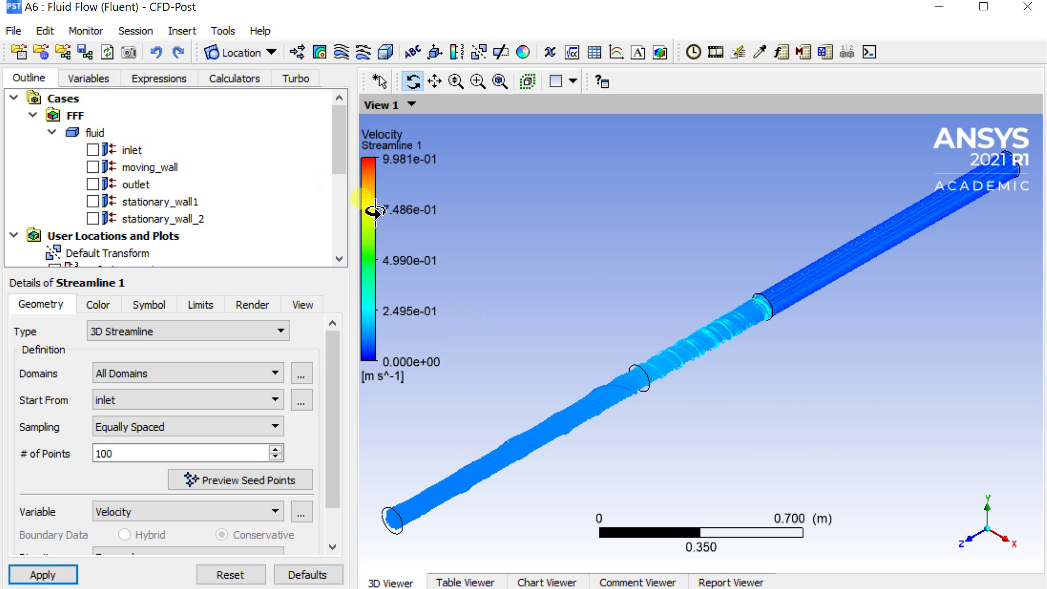
- Format Default Legend View 1 with fixed-point numbers and 10 value ticks
scroll(127, 209, "down", 1)
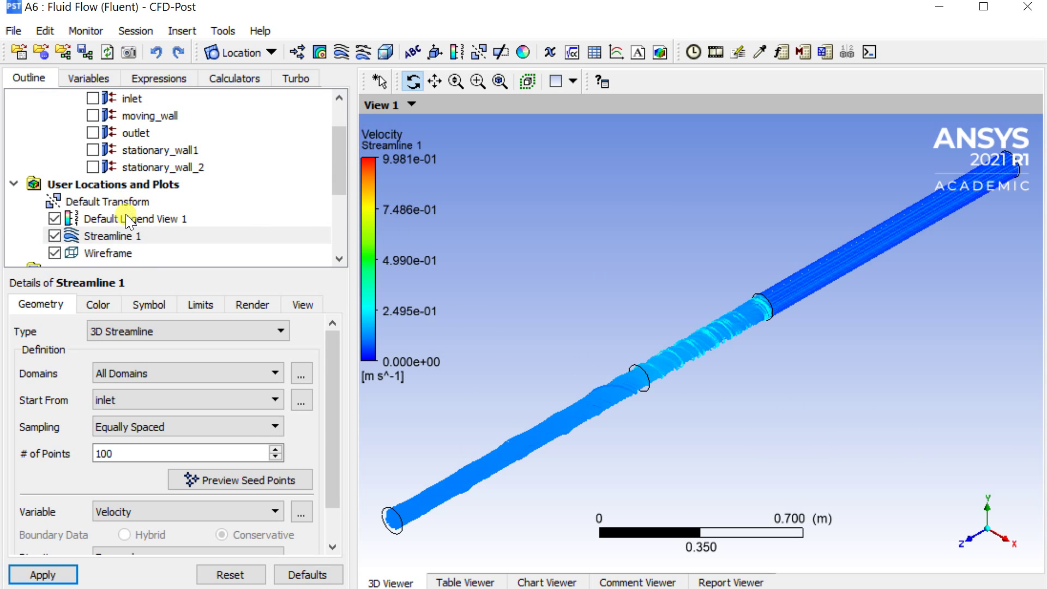
left_click(129, 219)
left_click(113, 306)
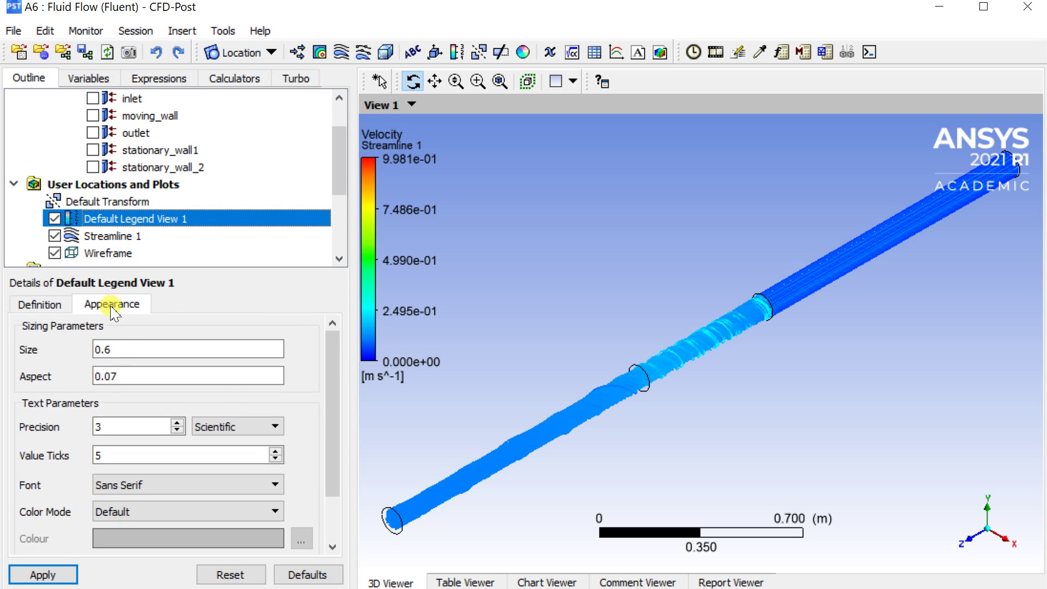
left_click(202, 430)
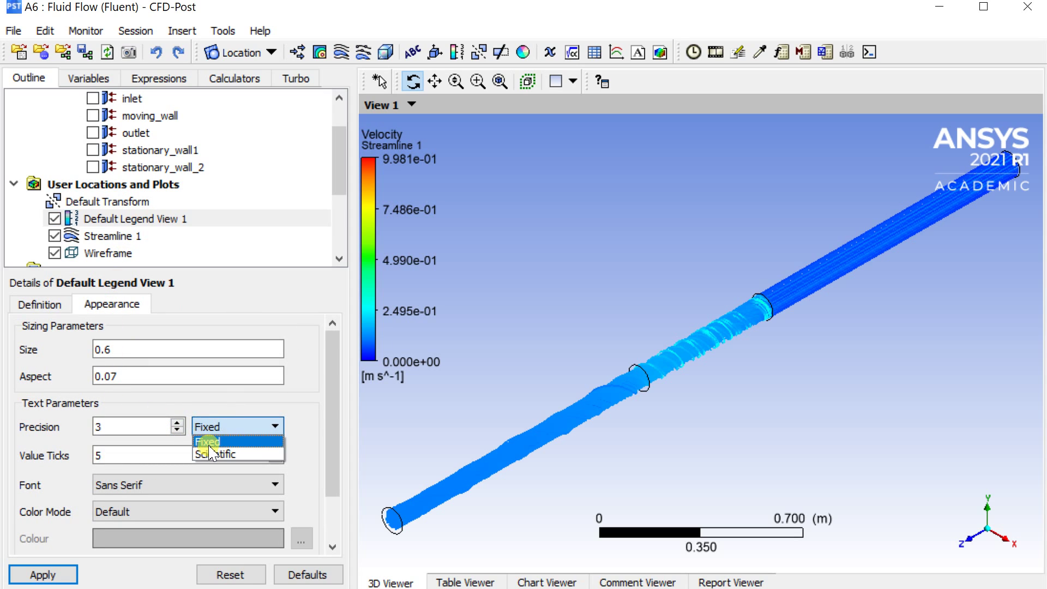
left_click(206, 427)
left_click(231, 454)
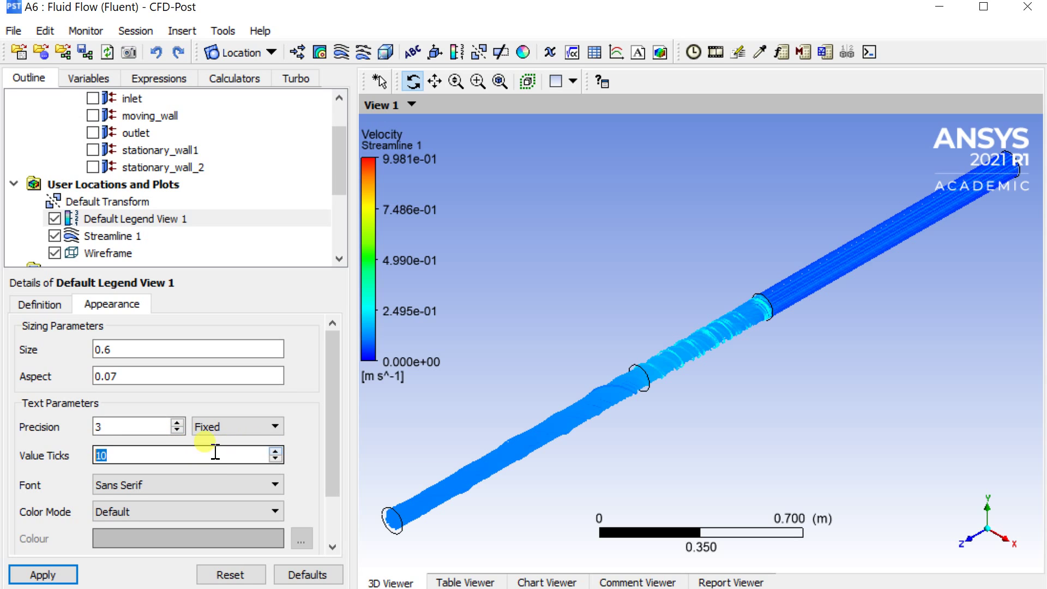
left_click(39, 576)
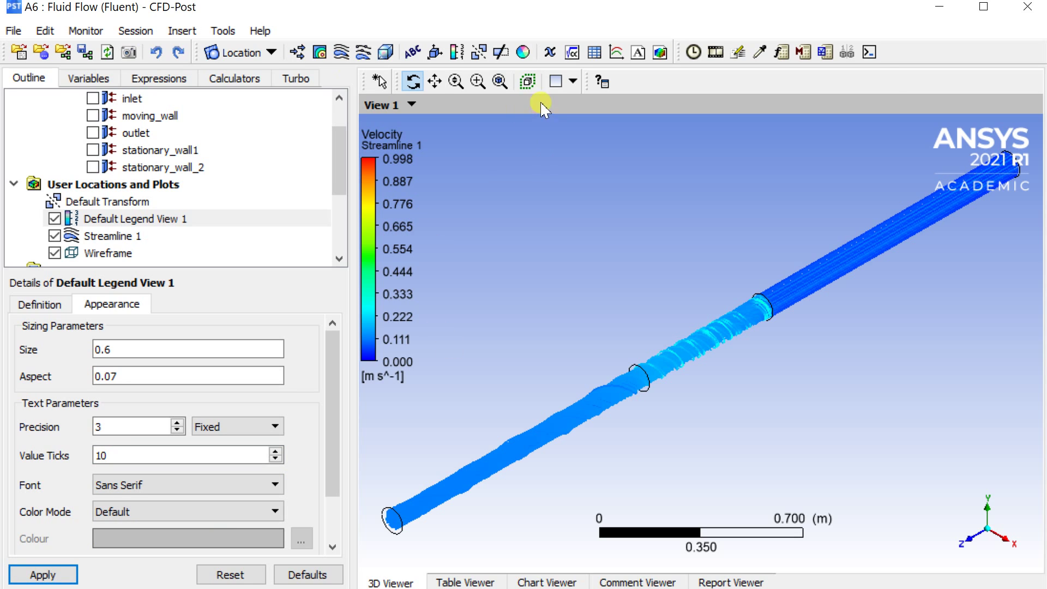
- Save the streamline view as the JPEG picture E:/1.jpg at 2560 by 1440 with image quality 100
left_click(136, 55)
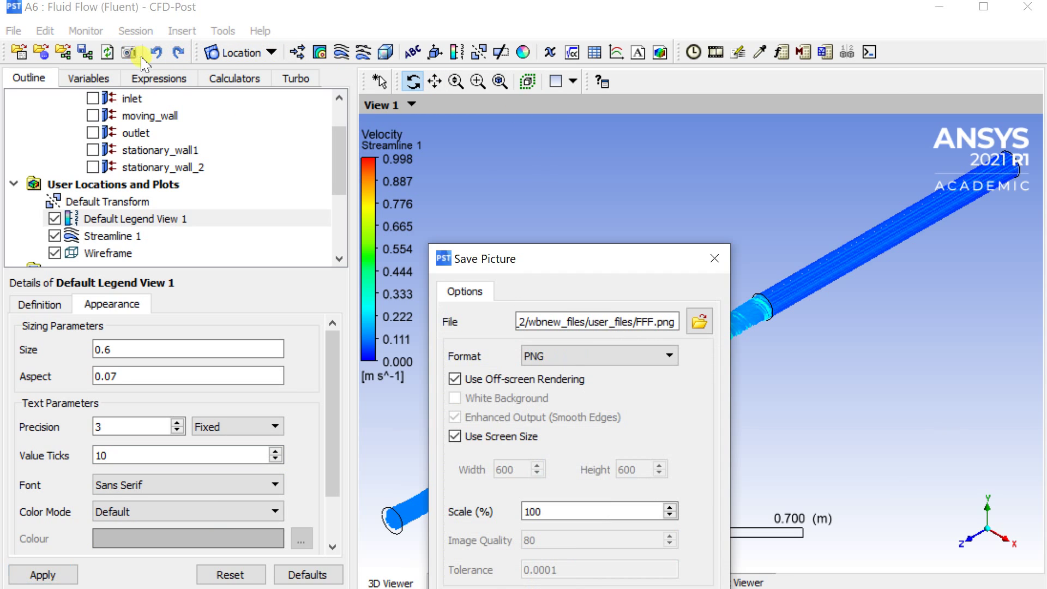
left_click_drag(511, 268, 143, 138)
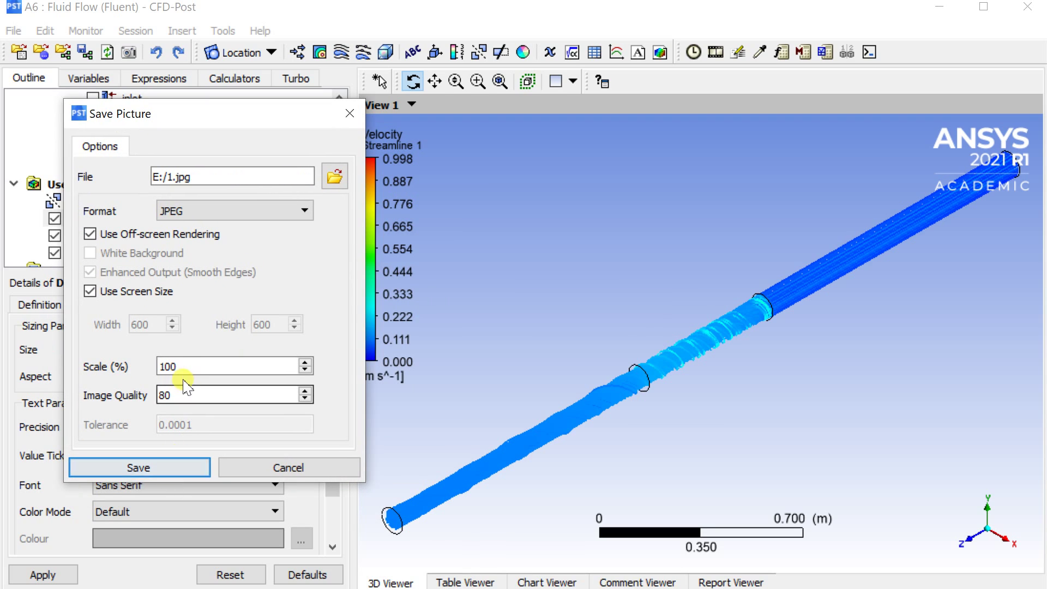
left_click(91, 290)
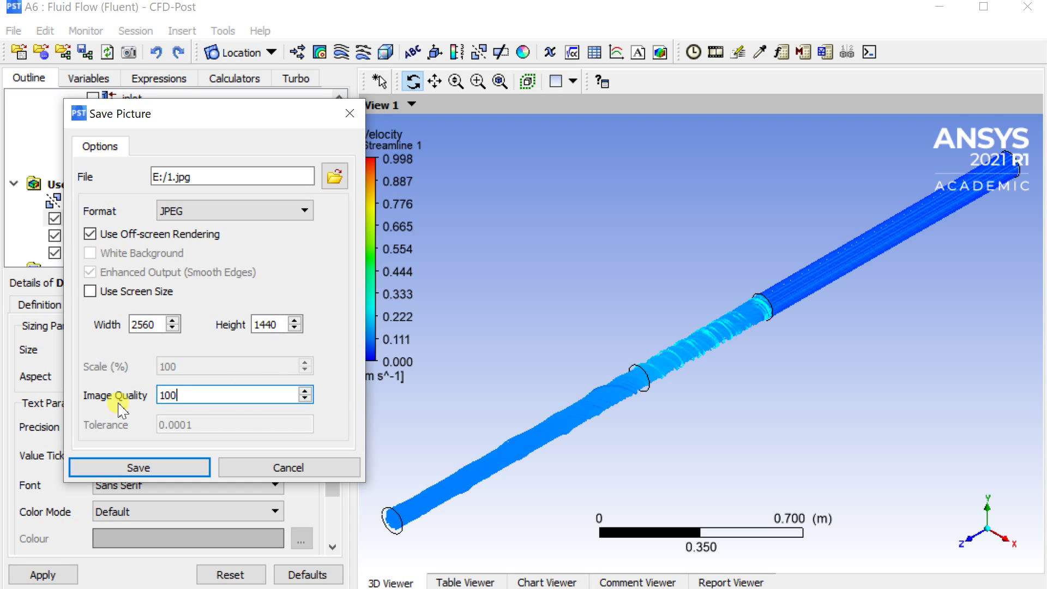
left_click(140, 466)
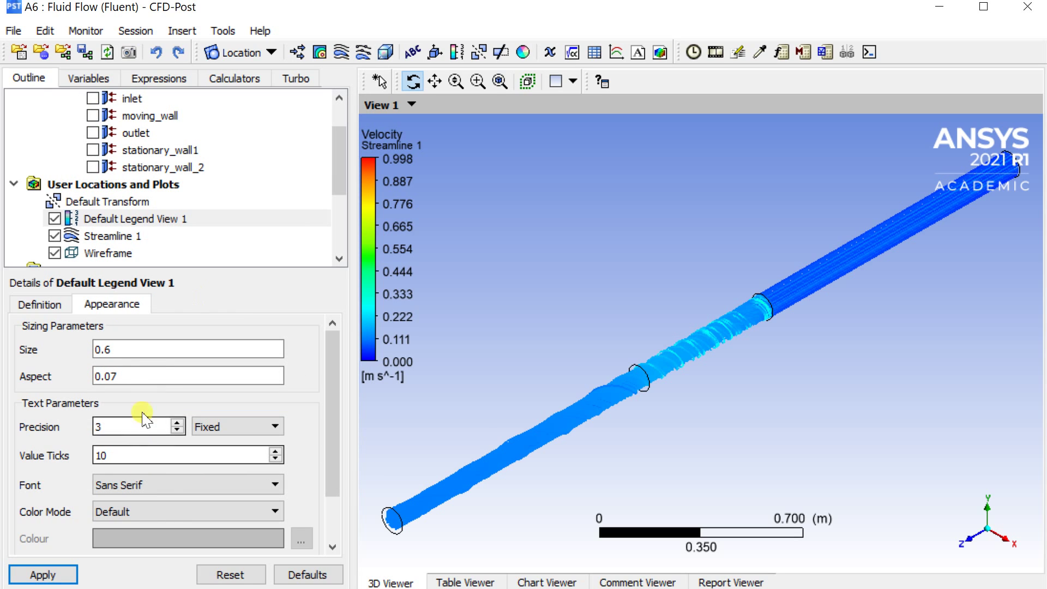
- Create Plane 1 as a YZ plane at X = 0.0 m through all domains, and hide Streamline 1
left_click(267, 52)
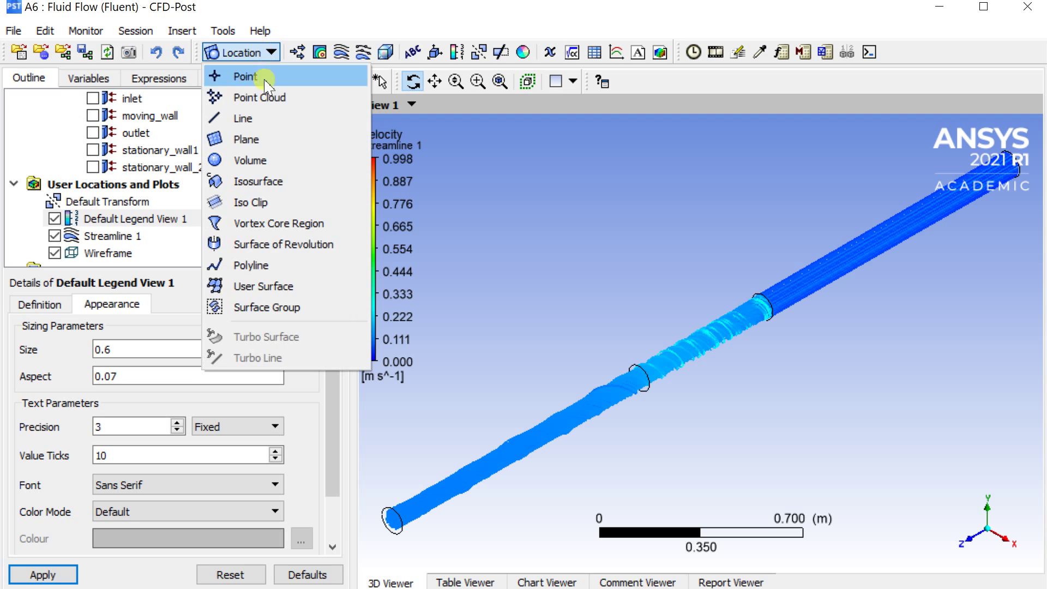
left_click(267, 141)
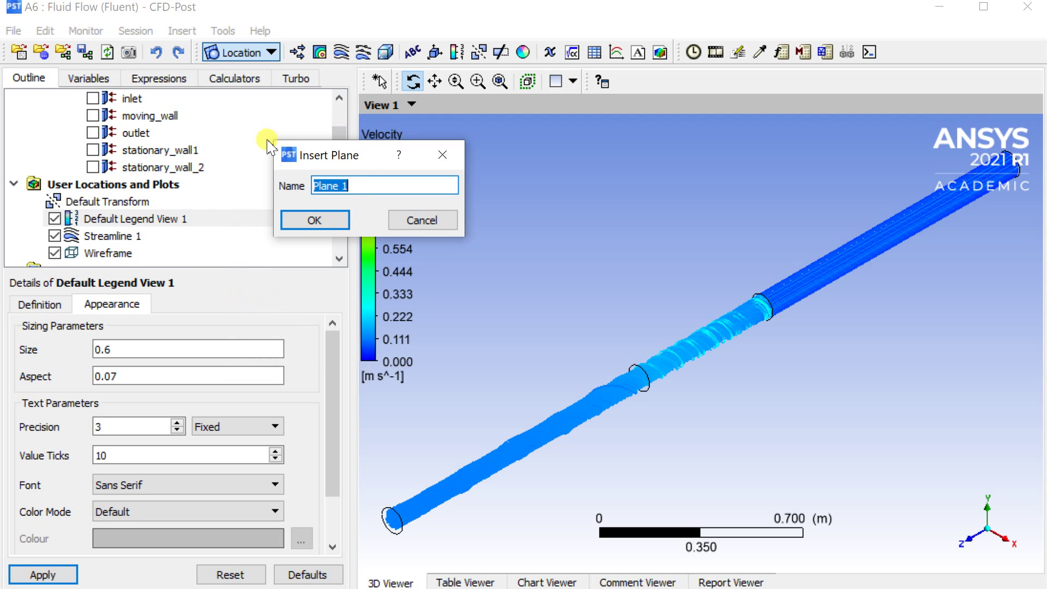
left_click(314, 219)
left_click(202, 376)
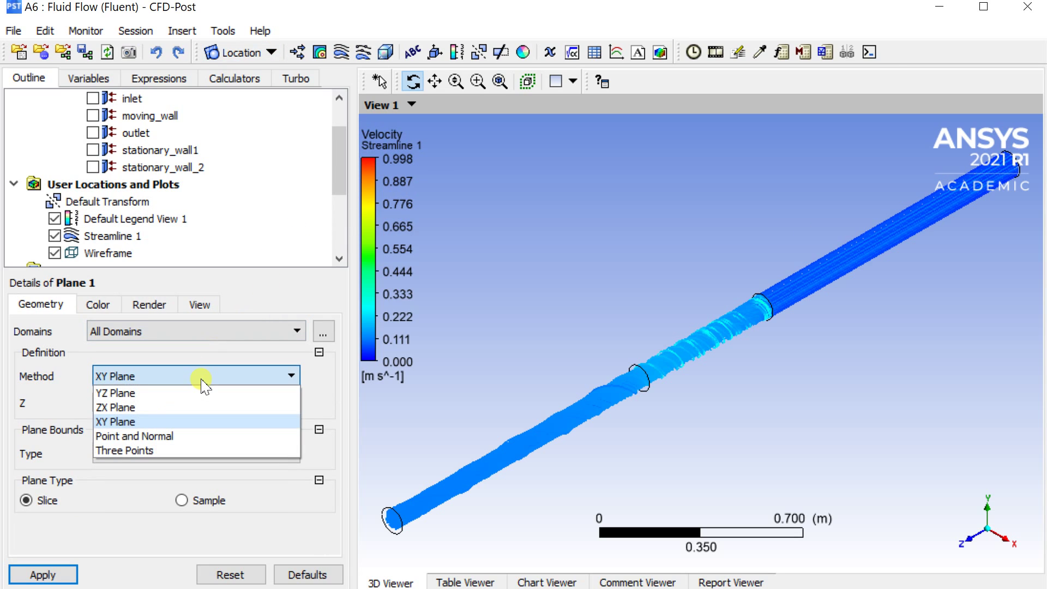
left_click(201, 393)
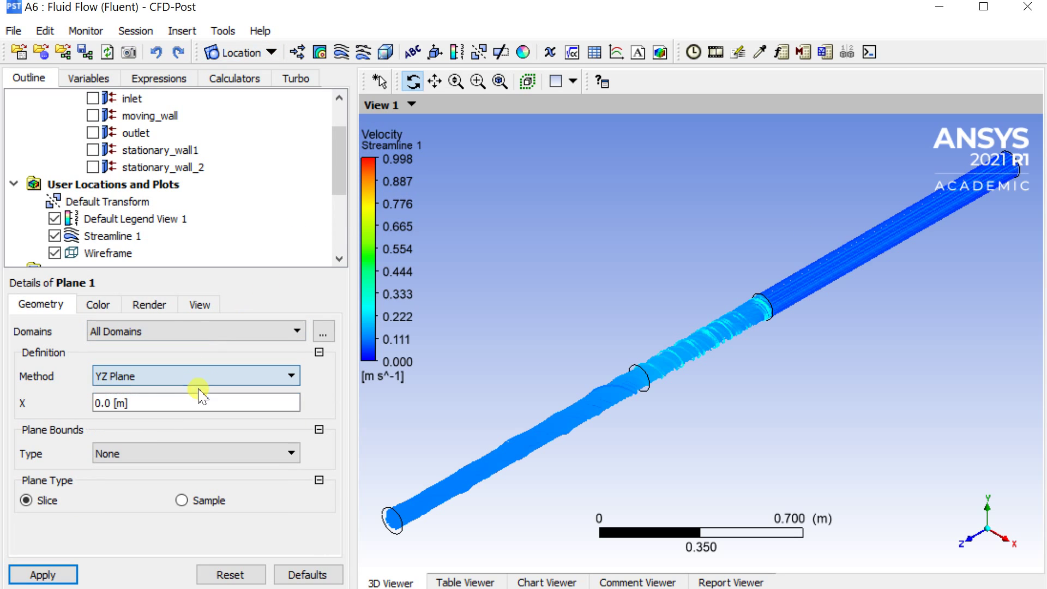
left_click(38, 574)
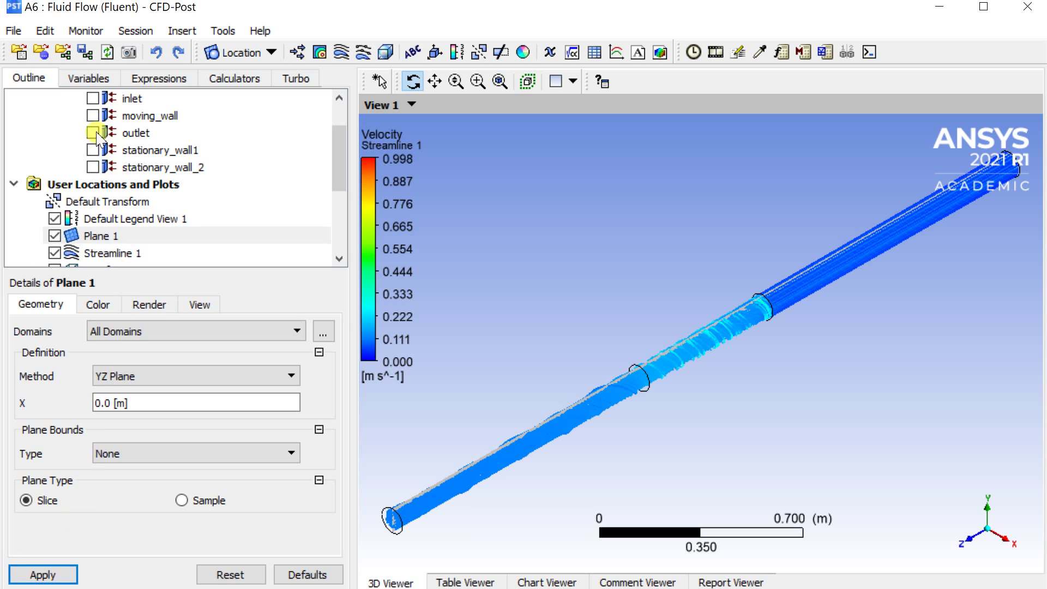
left_click(53, 254)
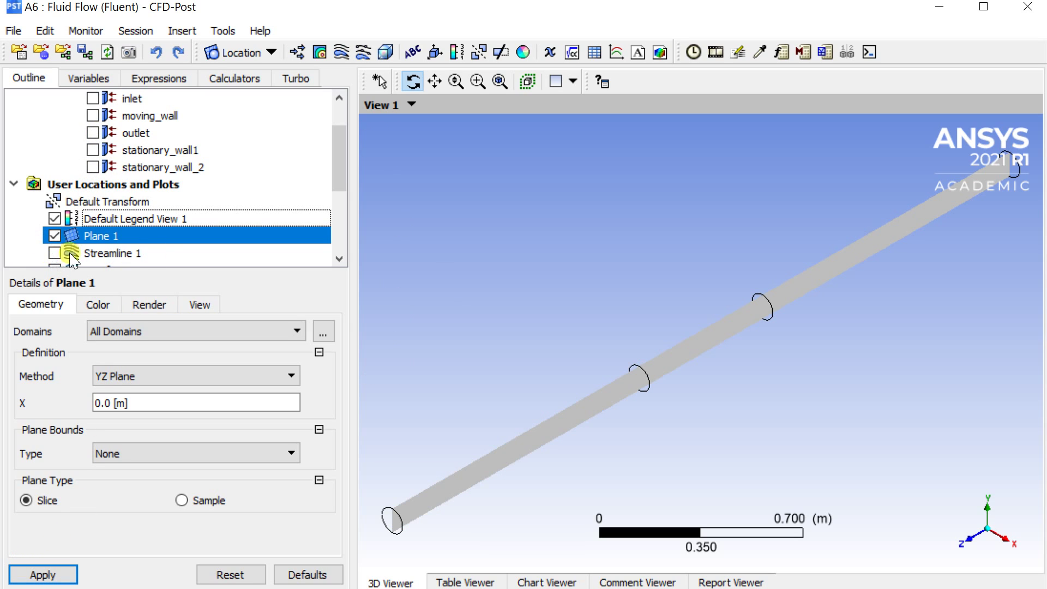
- Add a velocity contour on Plane 1 with the global range and 100 contours, viewed along the X axis
left_click(998, 536)
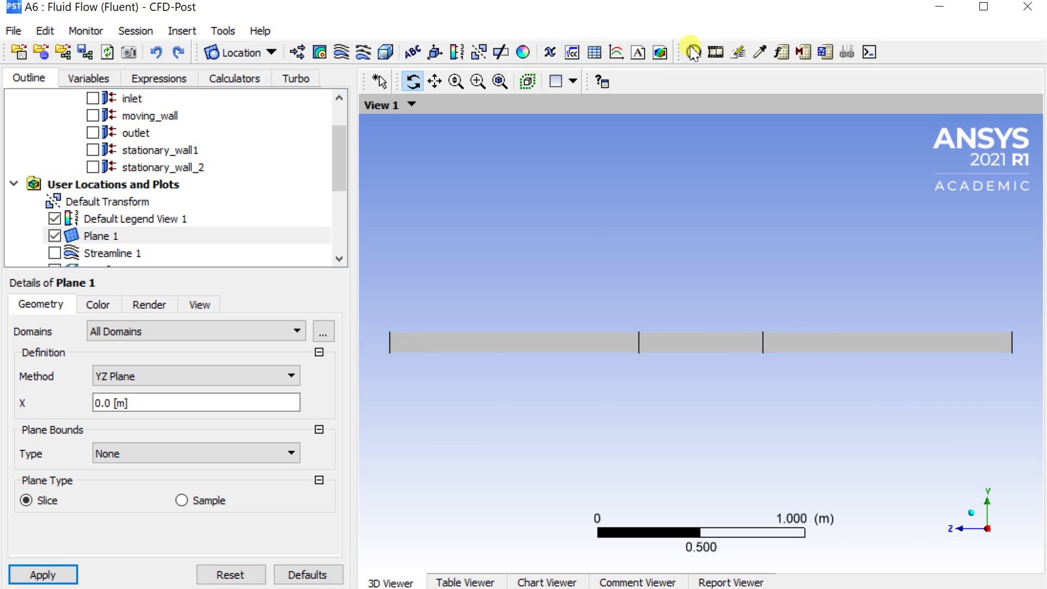
left_click(319, 51)
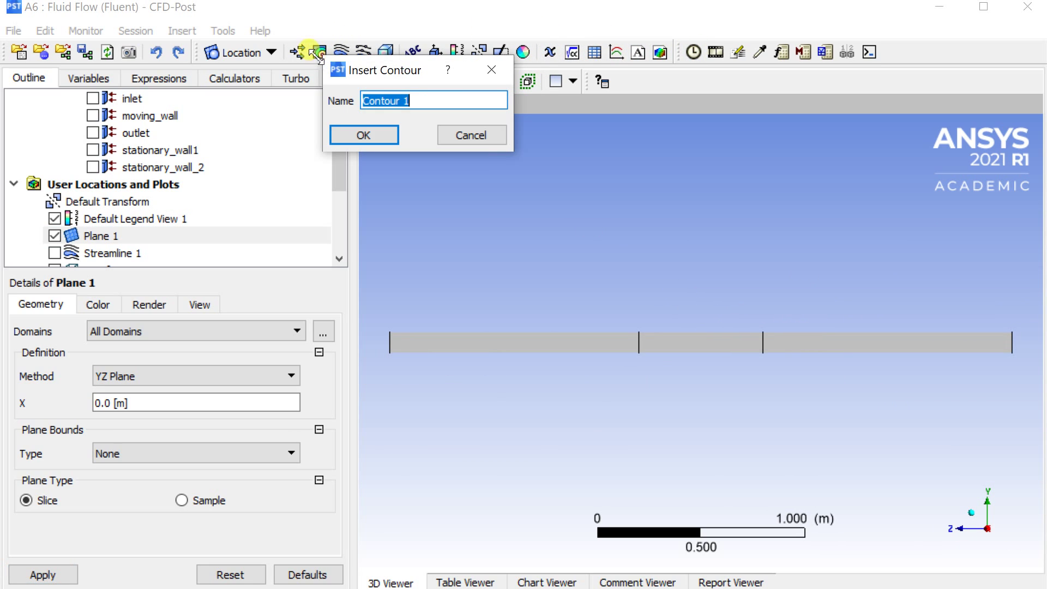
left_click(362, 134)
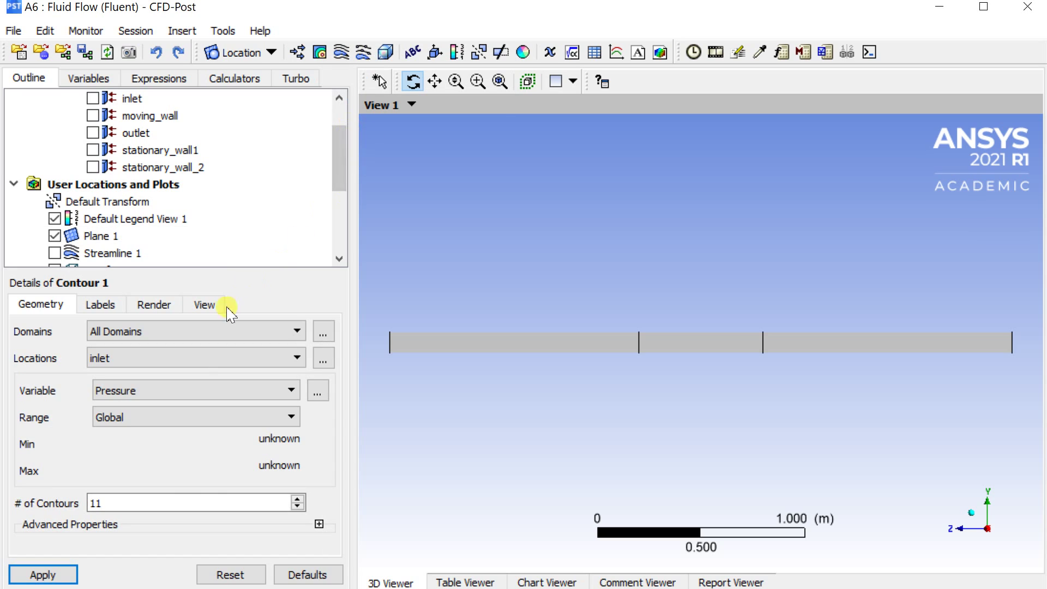
left_click(206, 359)
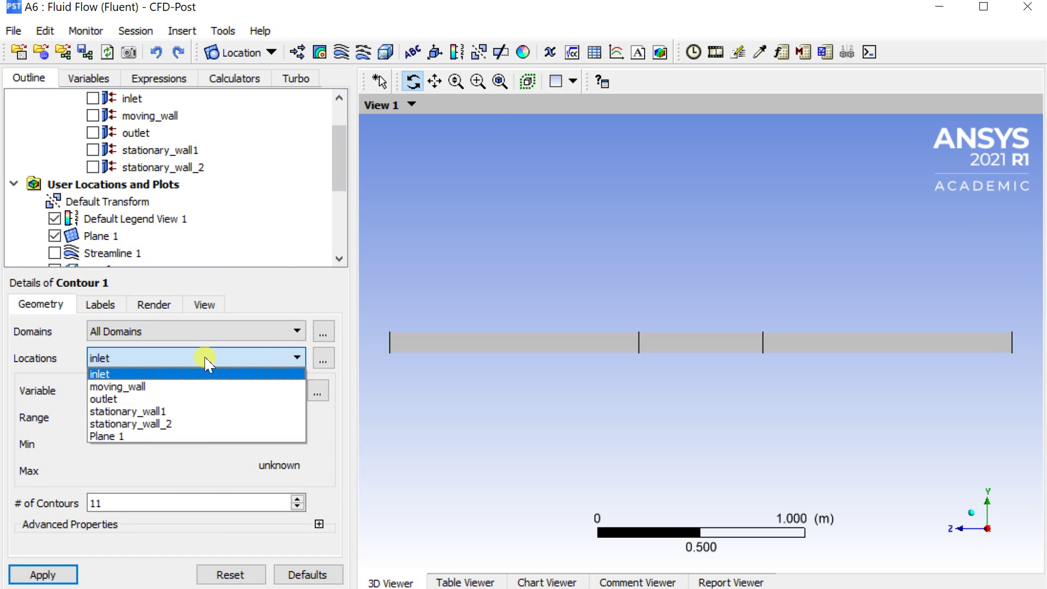
left_click(193, 436)
left_click(182, 395)
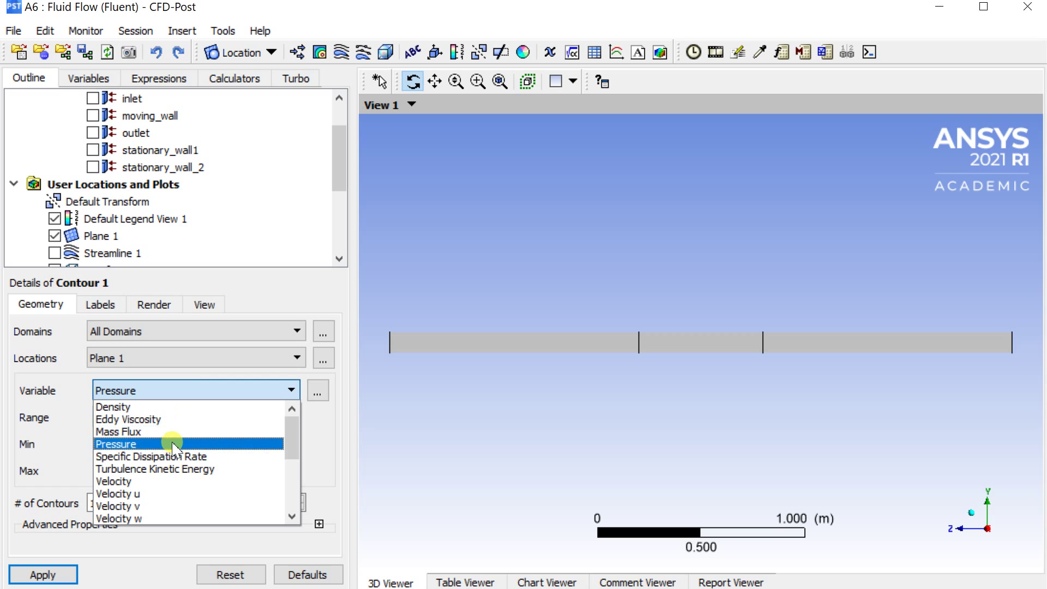
left_click(173, 481)
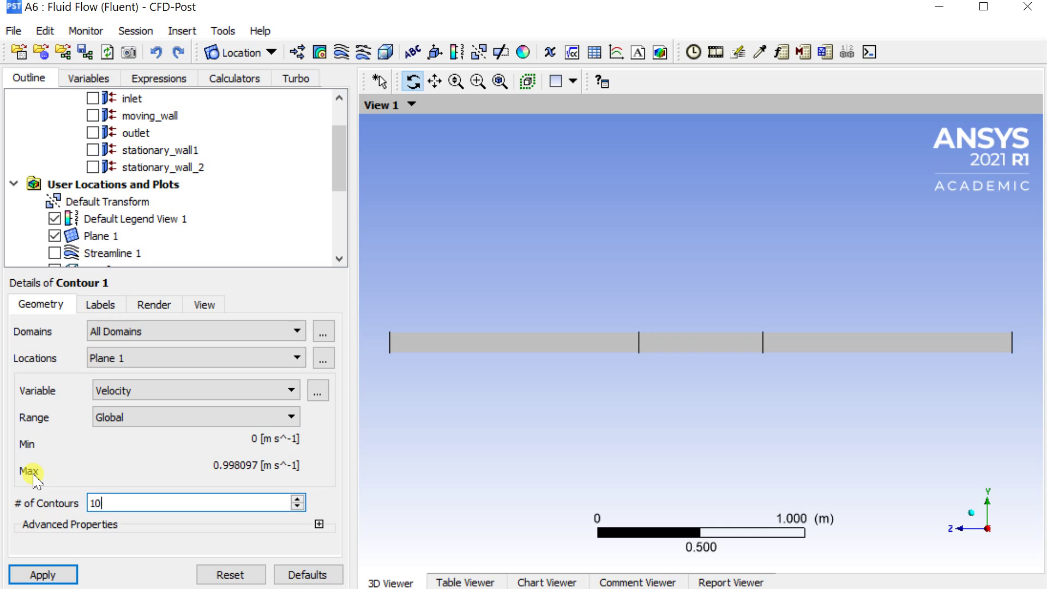
left_click(62, 579)
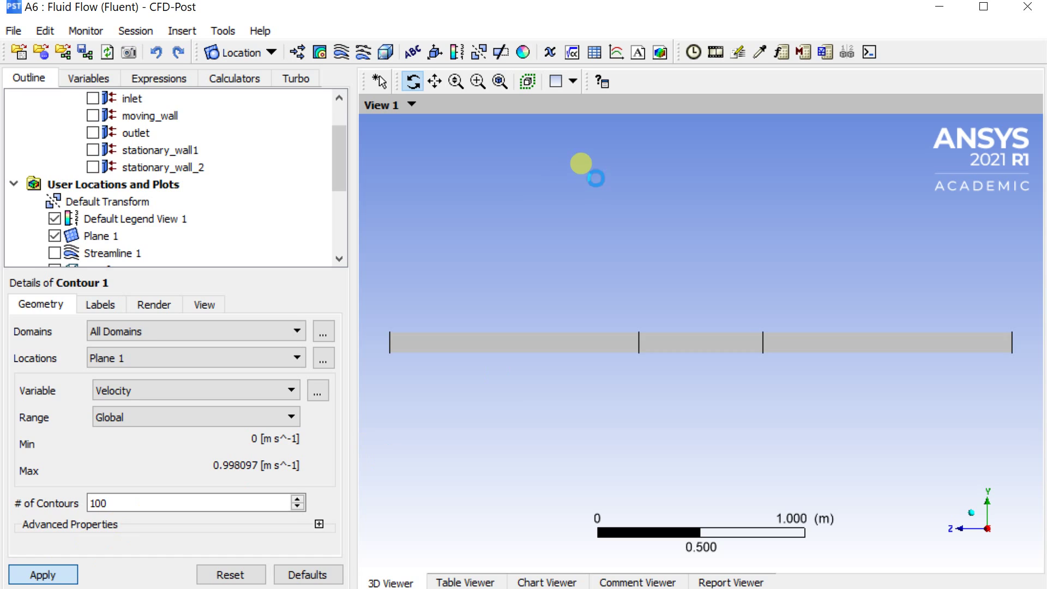
- Hide Plane 1 so that only the velocity contour is displayed around the rotating middle section
scroll(684, 347, "up", 2)
scroll(684, 347, "up", 5)
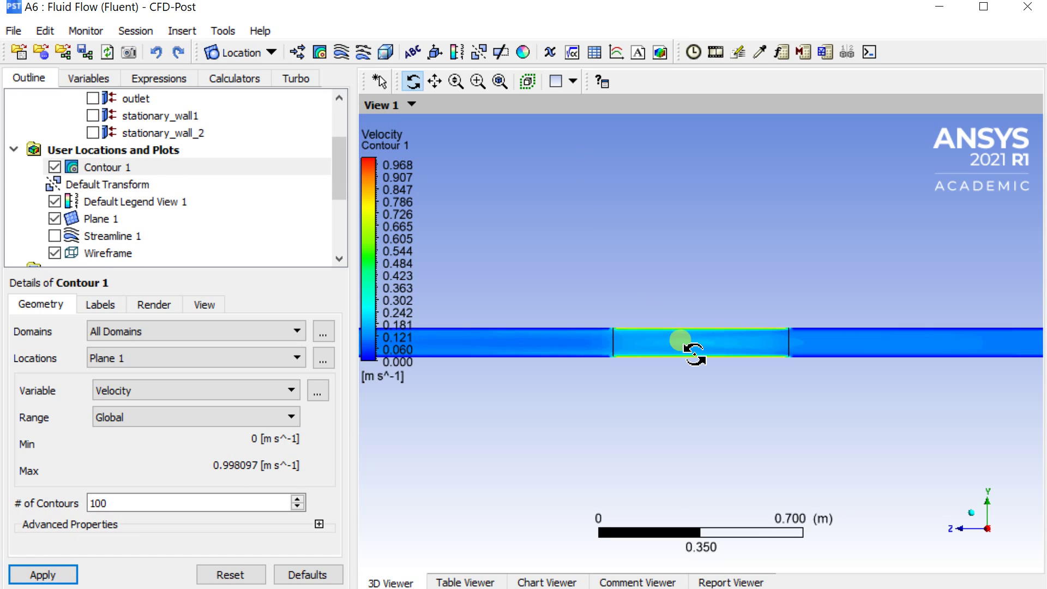
scroll(694, 354, "up", 3)
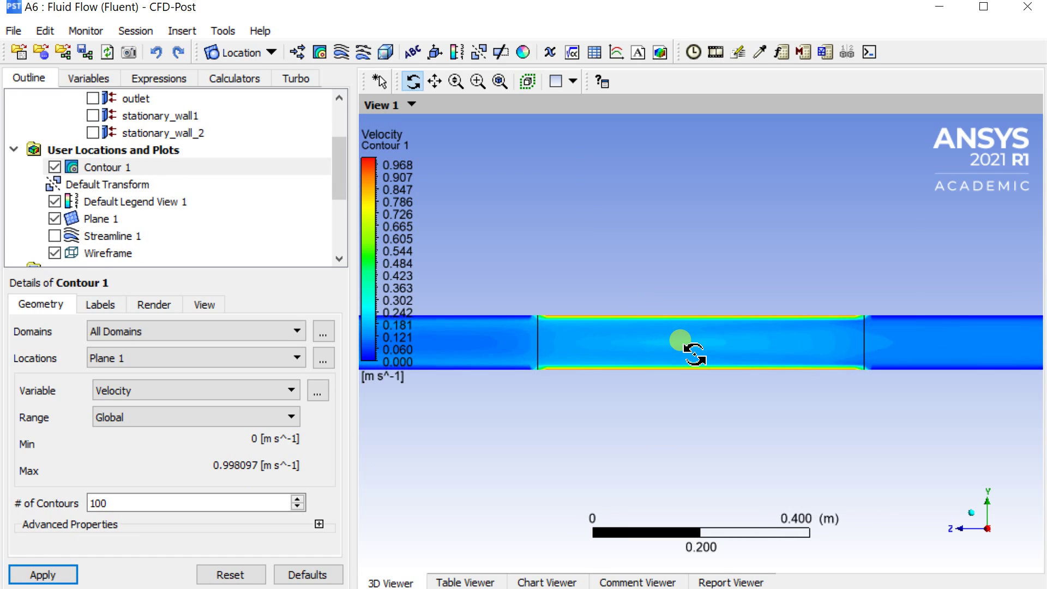
left_click_drag(695, 352, 771, 346)
scroll(768, 338, "up", 4)
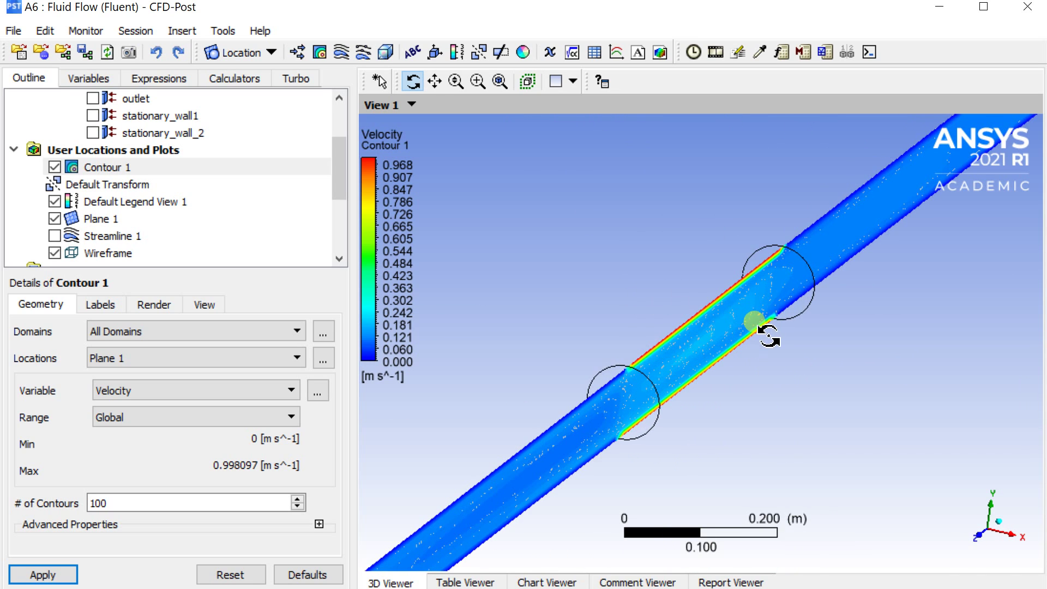
left_click_drag(766, 327, 738, 322)
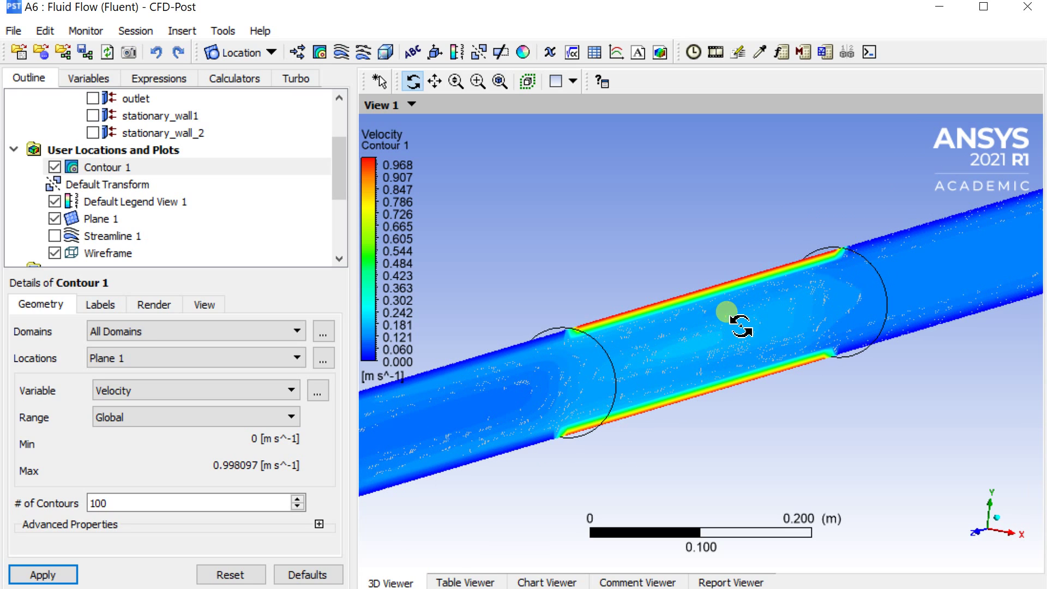
left_click(55, 218)
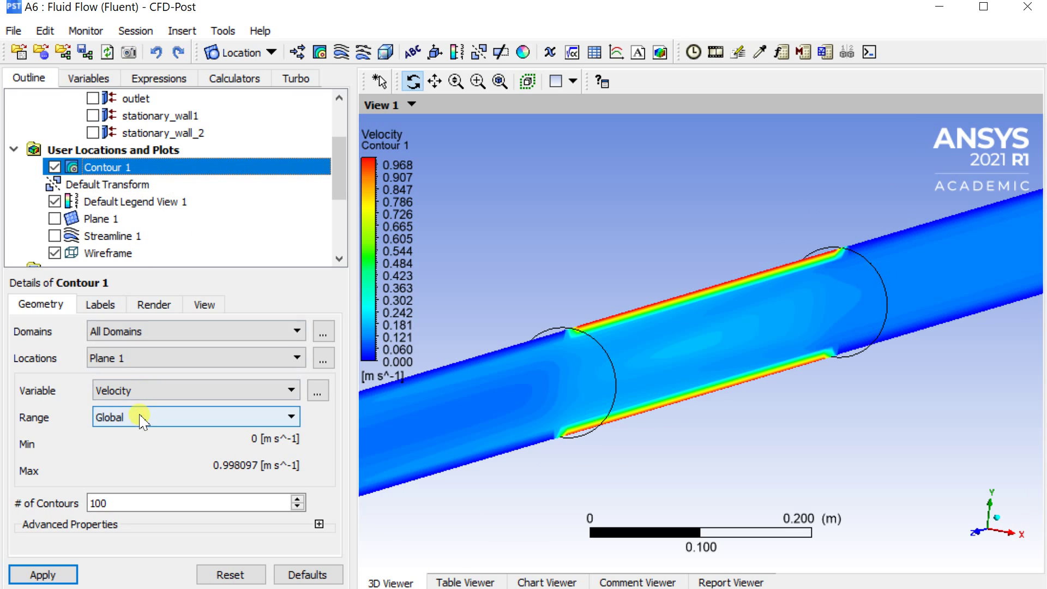
- Switch the contour on Plane 1 to the Pressure variable
left_click(133, 391)
left_click(130, 444)
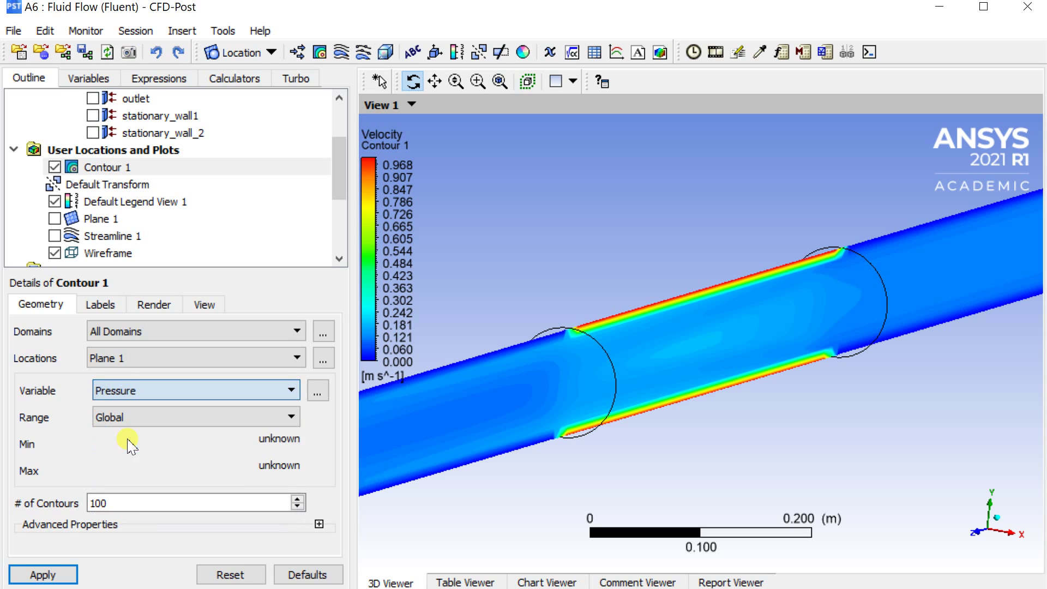
left_click(49, 575)
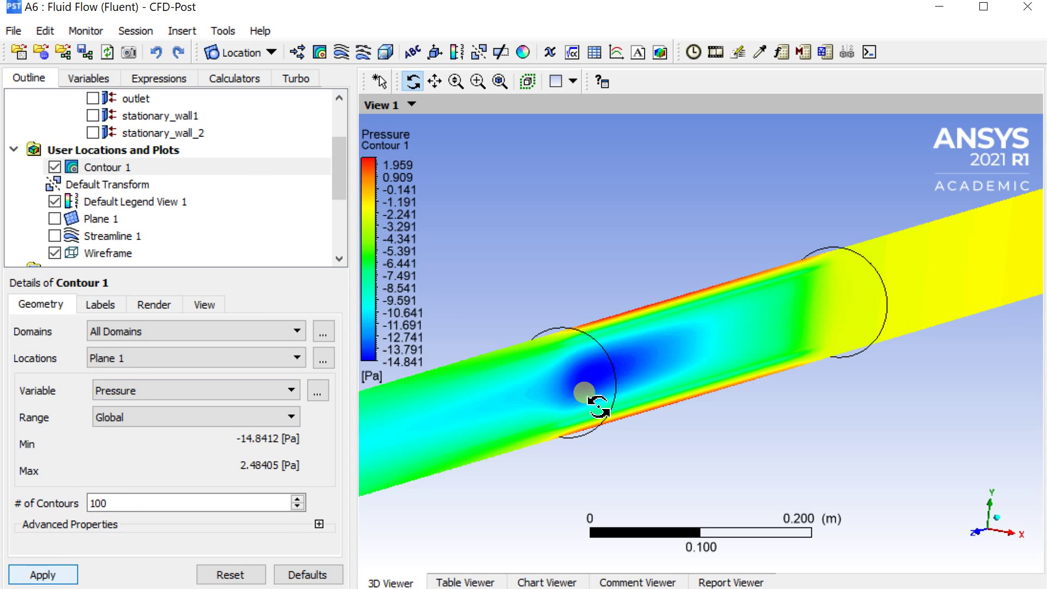
left_click_drag(614, 350, 732, 360)
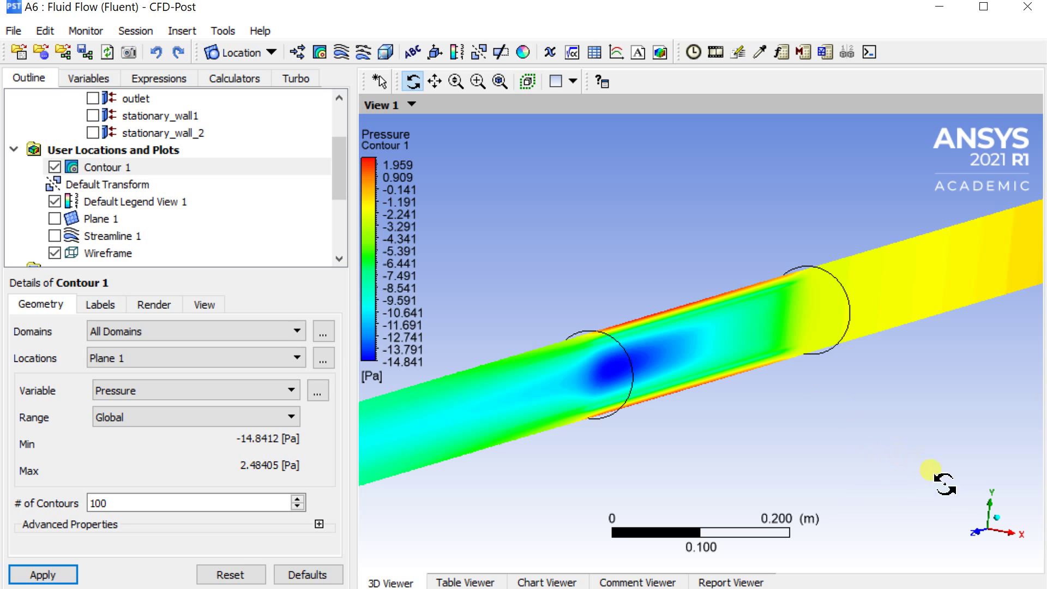
- Switch Contour 1 on Plane 1 to the Turbulence Kinetic Energy variable, viewed isometrically around the rotating middle section
left_click(1001, 519)
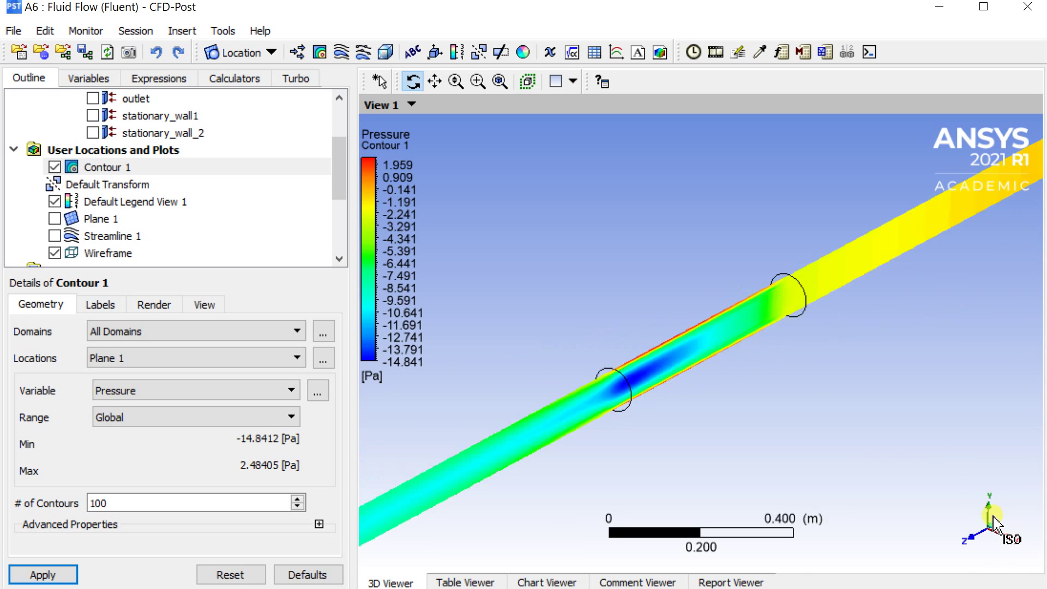
left_click(133, 391)
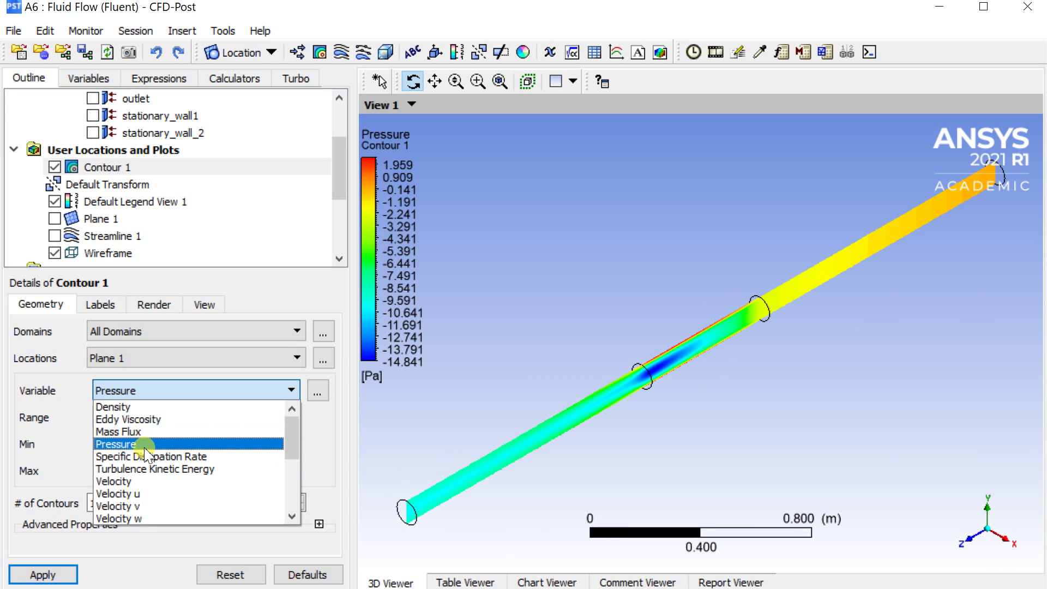
scroll(158, 440, "down", 1)
left_click(157, 433)
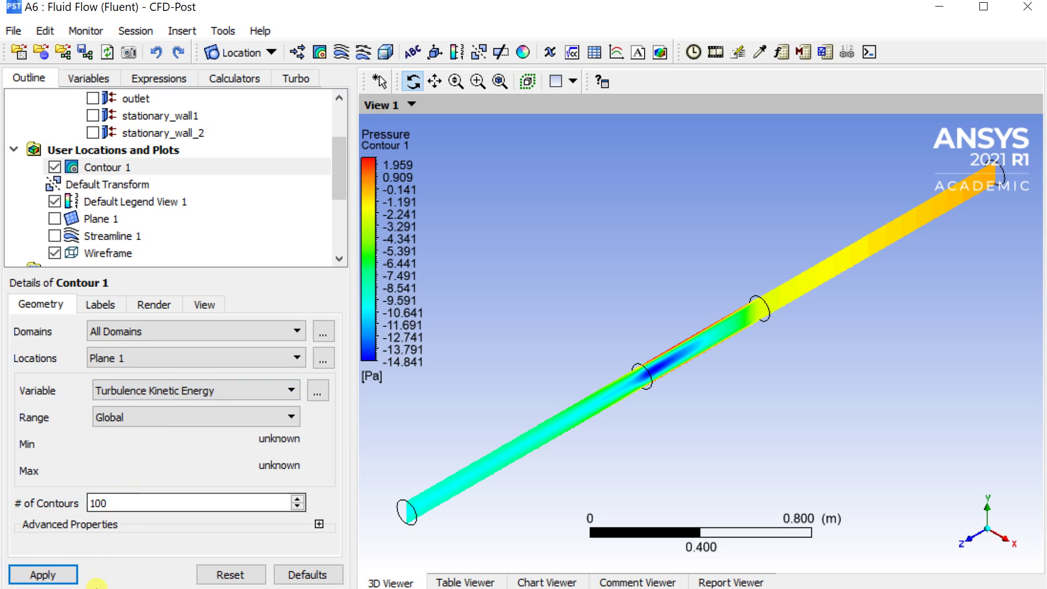
left_click(61, 570)
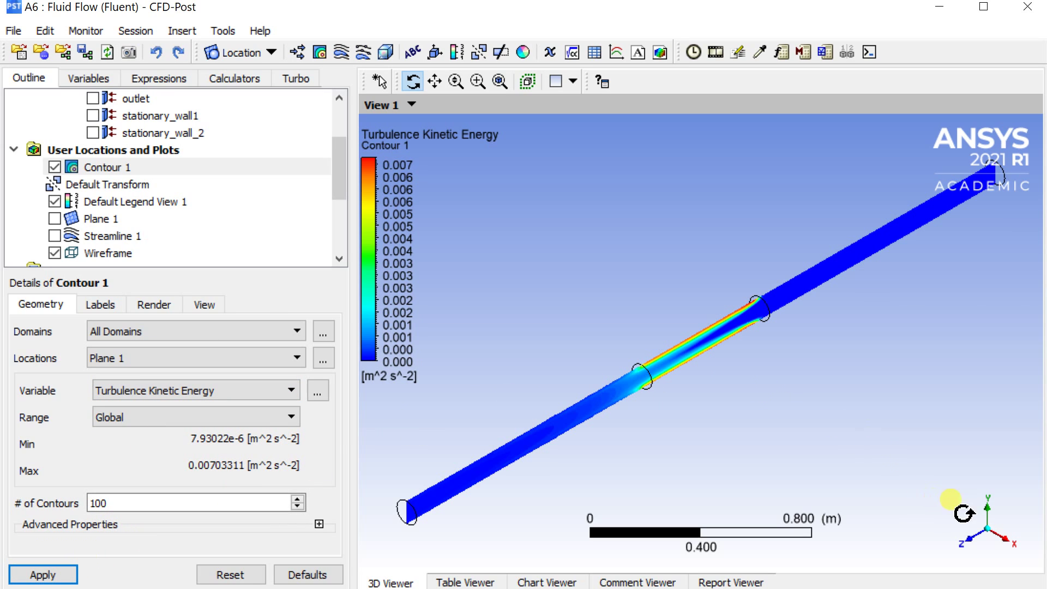
scroll(852, 375, "up", 5)
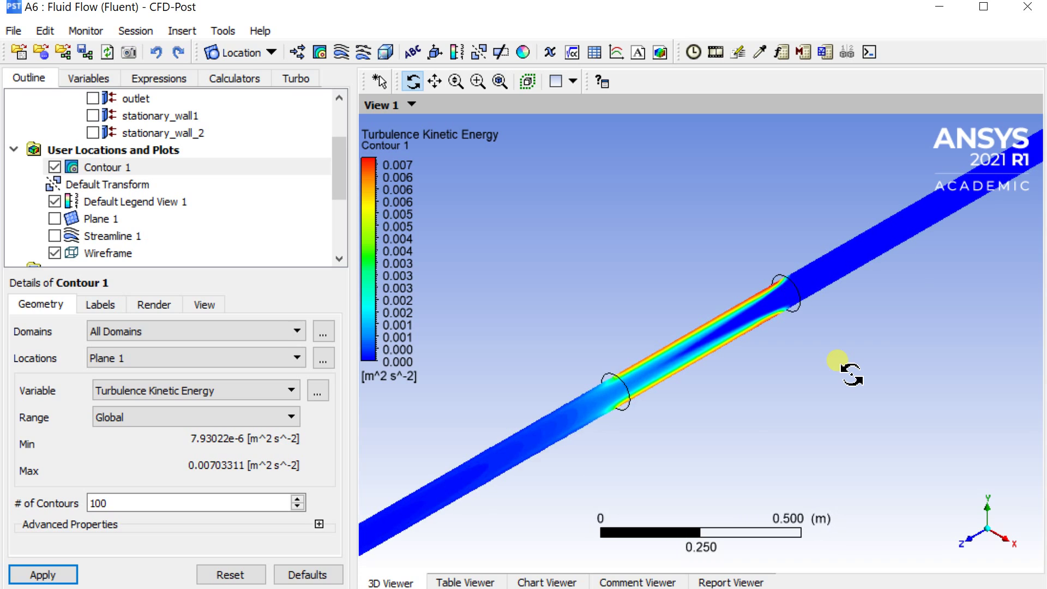
scroll(851, 375, "up", 3)
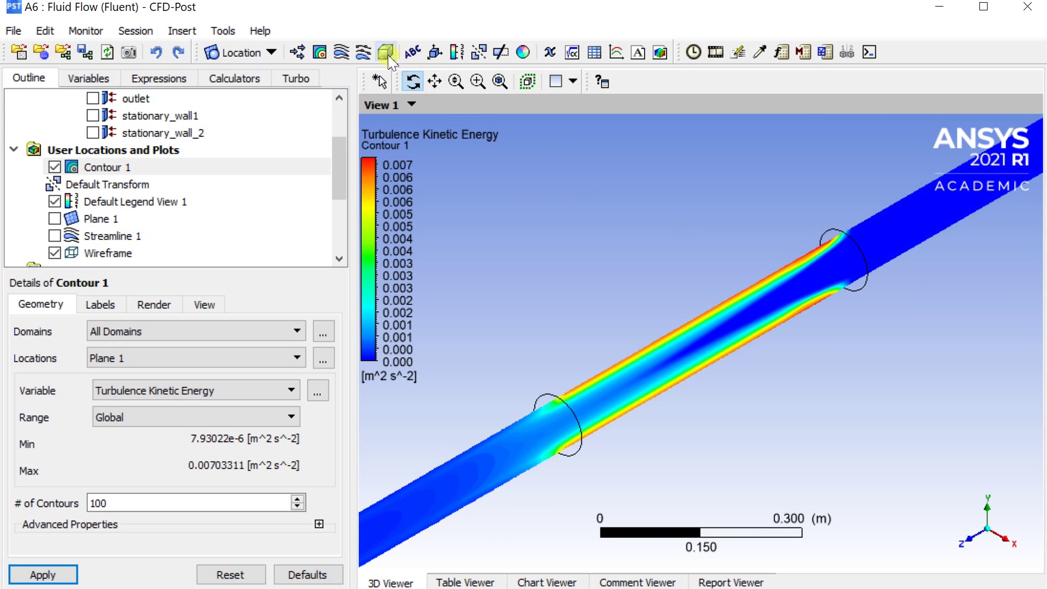
- Switch Contour 1 on Plane 1 to the Specific Dissipation Rate variable
left_click(277, 399)
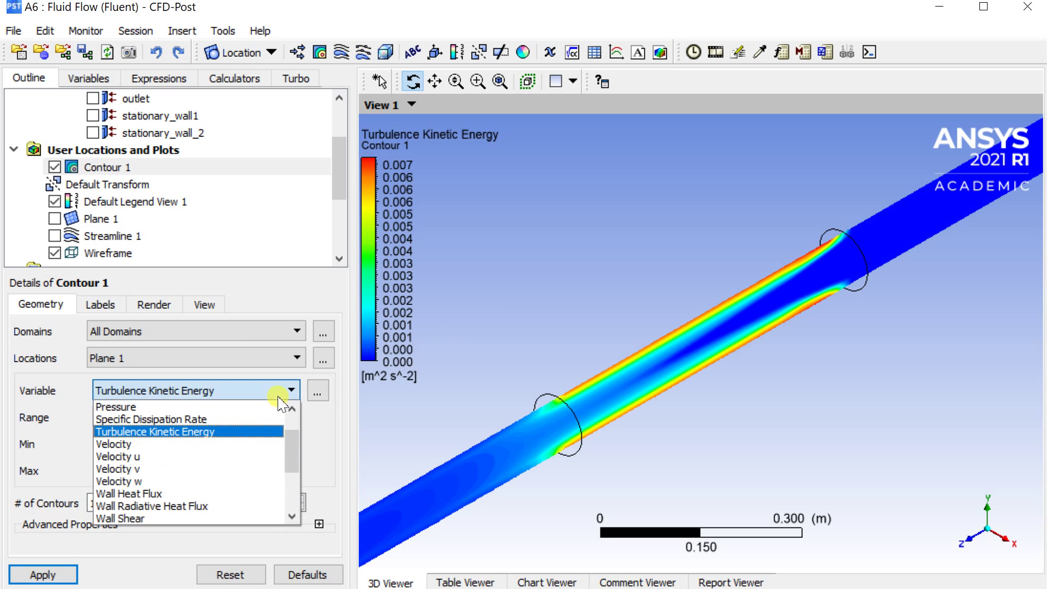
left_click(248, 420)
left_click(64, 580)
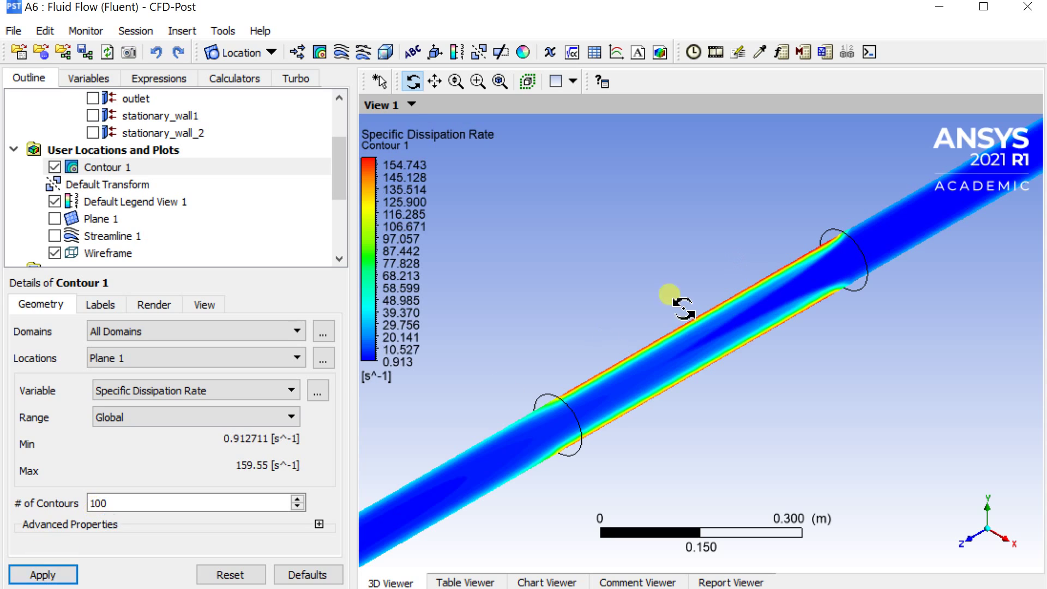
- Hide Contour 1 and add a velocity vector plot named Vector 1 on Plane 1 through all domains
left_click(54, 167)
left_click(300, 53)
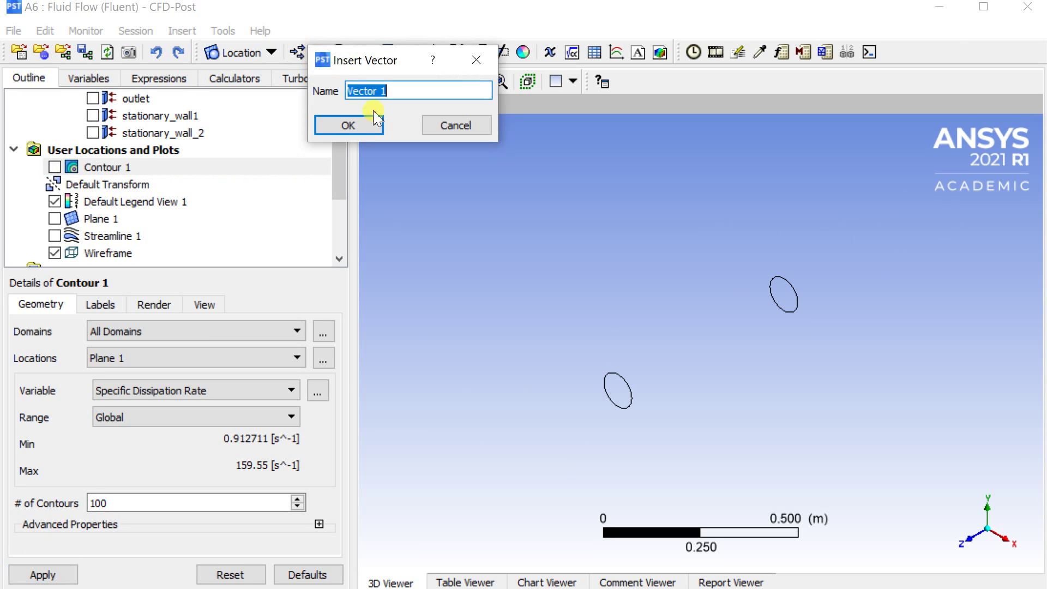
left_click(354, 123)
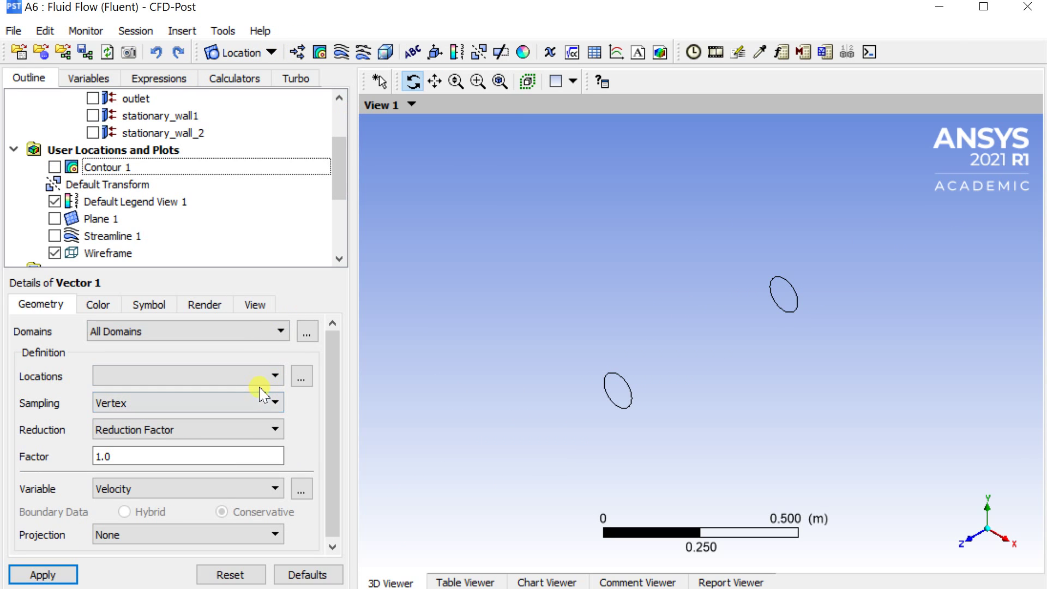
left_click(273, 375)
left_click(247, 392)
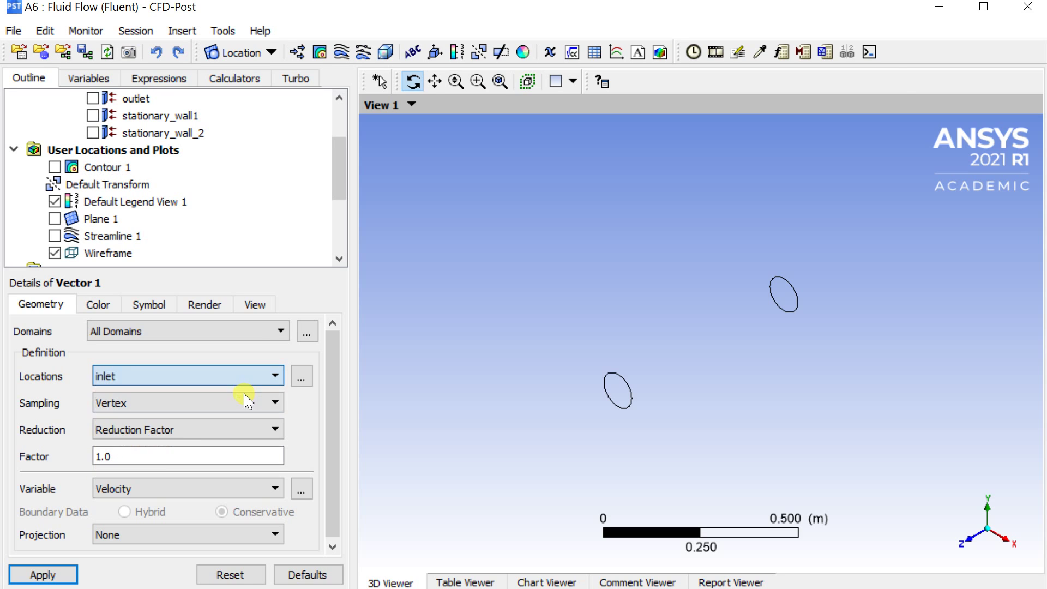
left_click(154, 377)
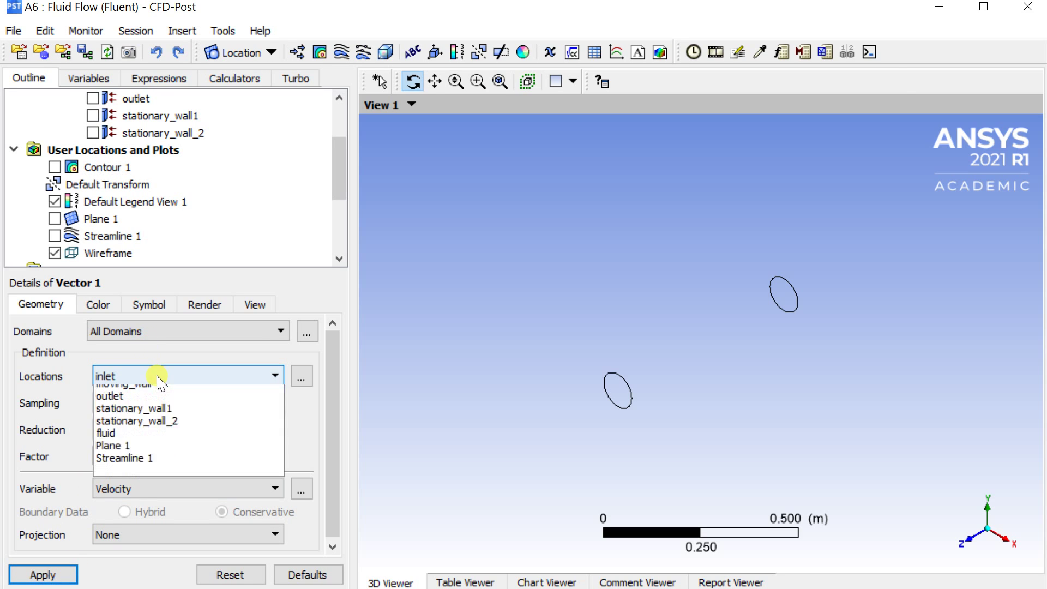
left_click(144, 467)
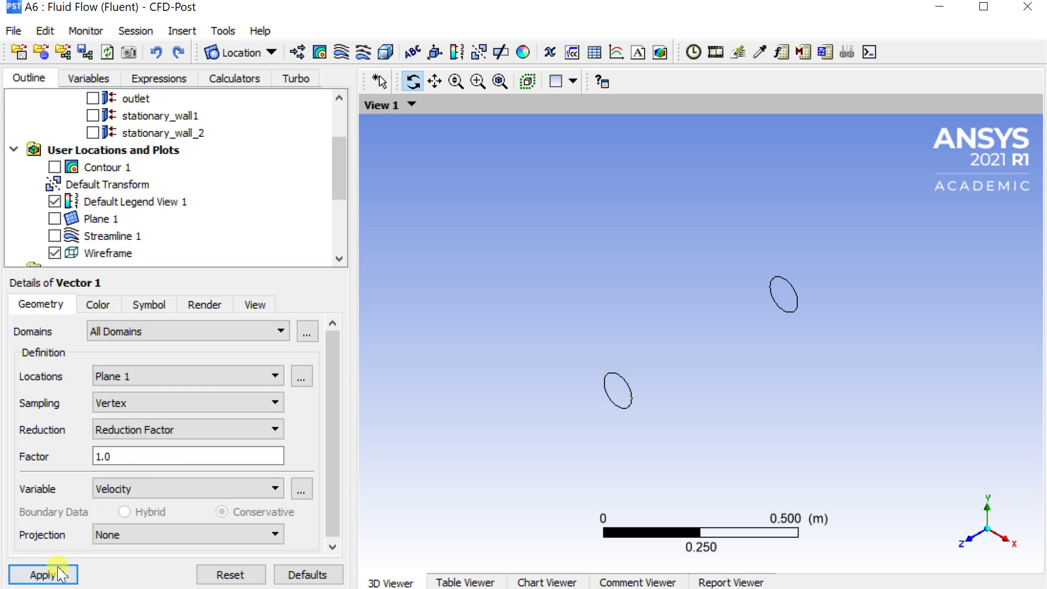
left_click(60, 574)
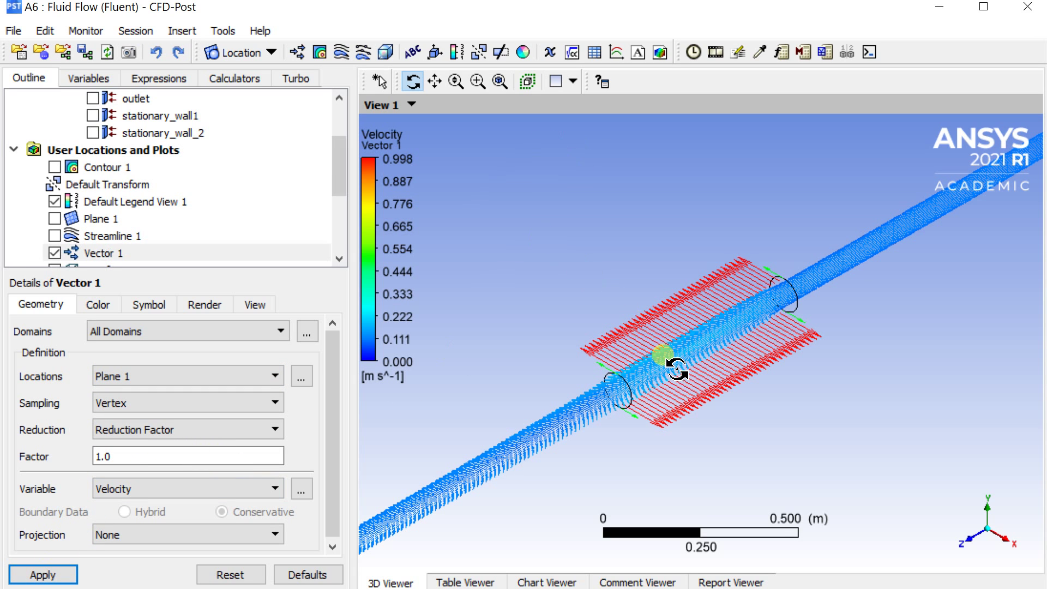
- Inspect the velocity vectors along the Z axis and change the Vector 1 symbol to Arrow3D
left_click_drag(662, 362, 973, 544)
left_click(973, 544)
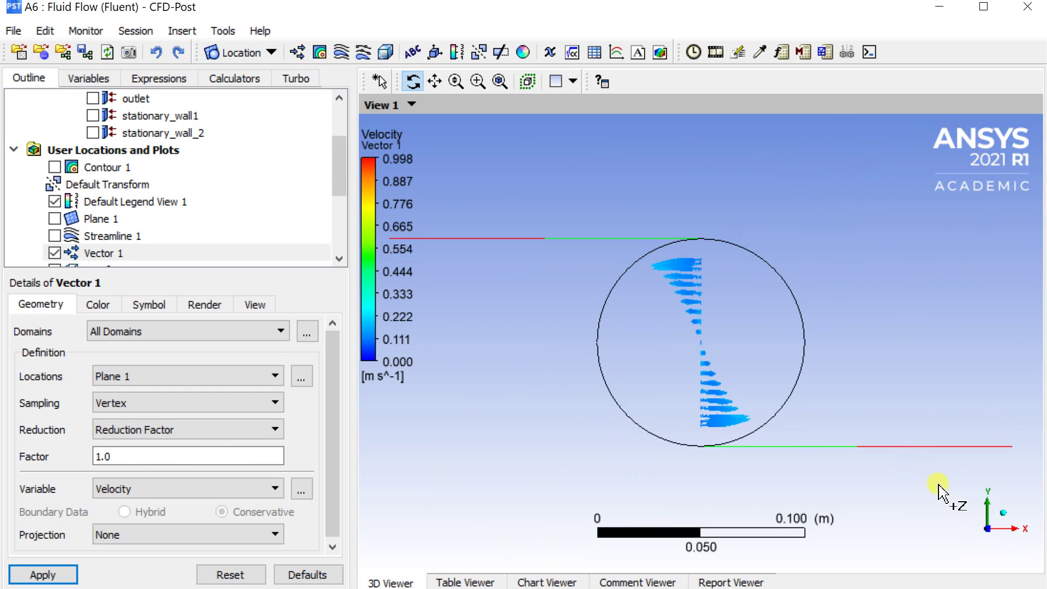
left_click_drag(797, 363, 740, 341)
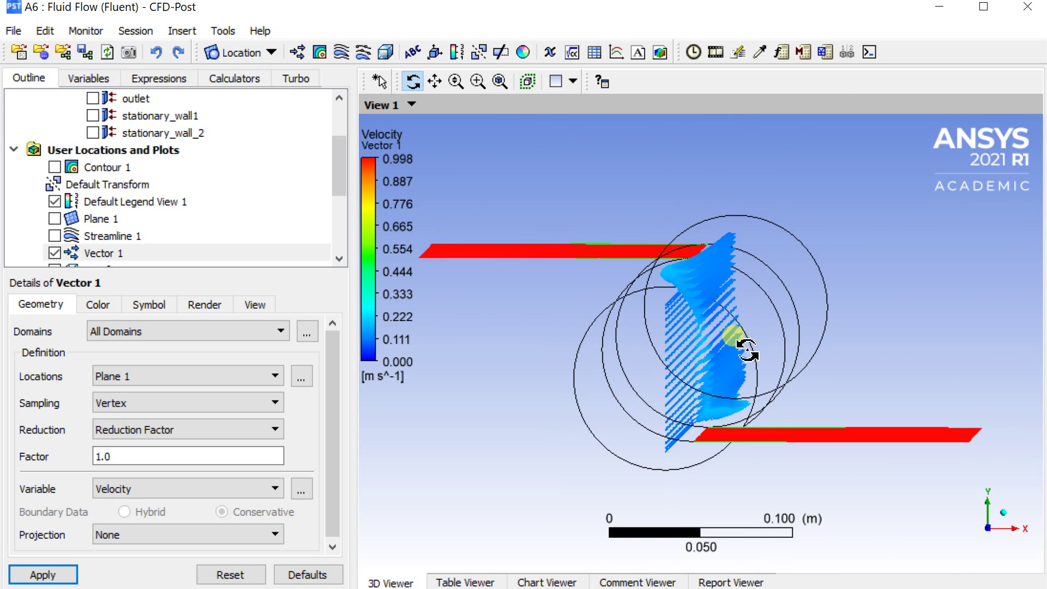
left_click(987, 528)
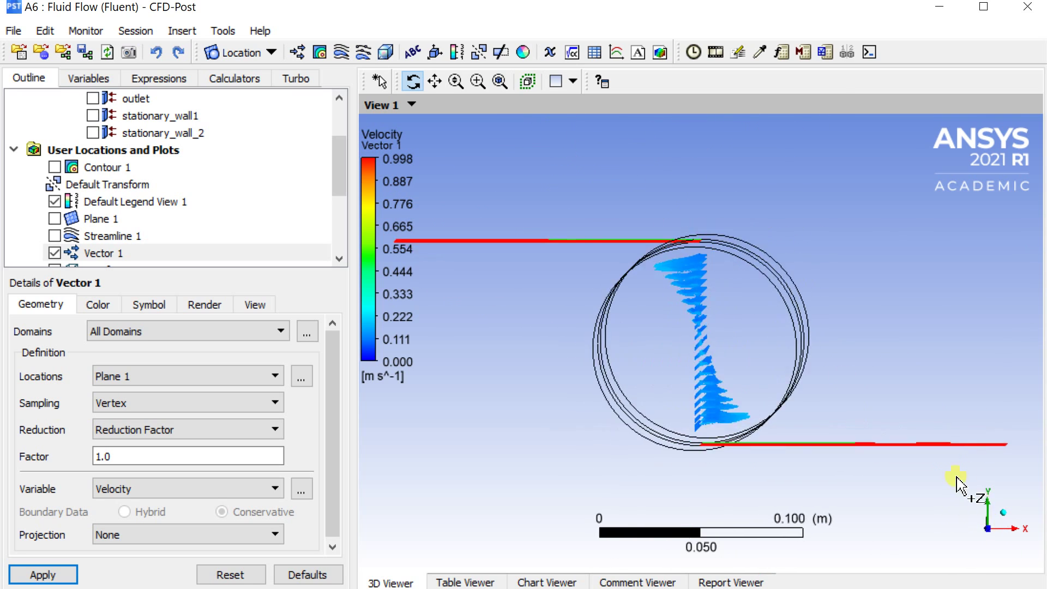
left_click_drag(814, 377, 776, 351)
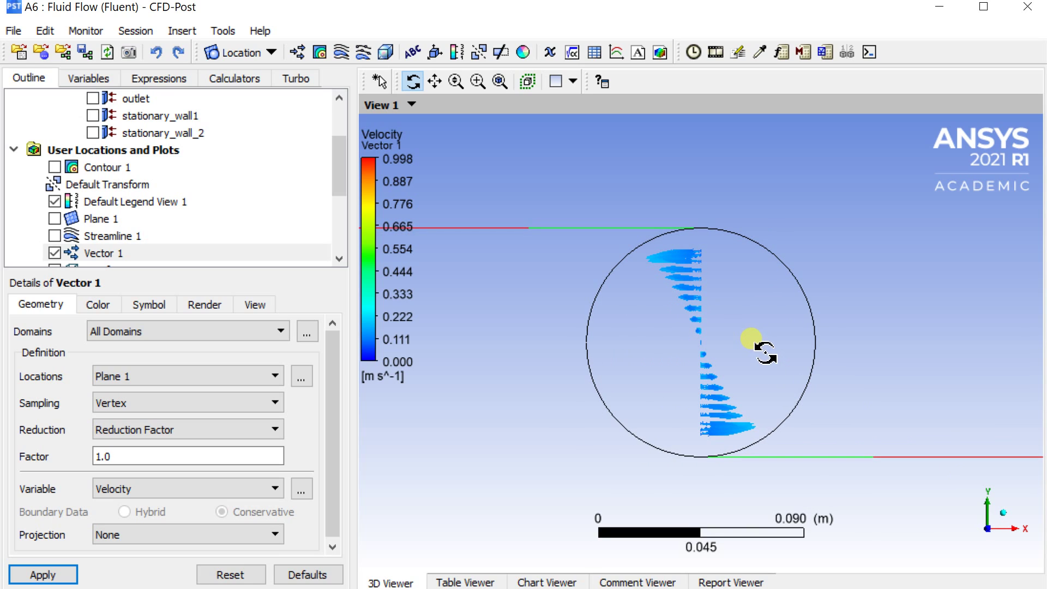
left_click_drag(765, 354, 676, 338)
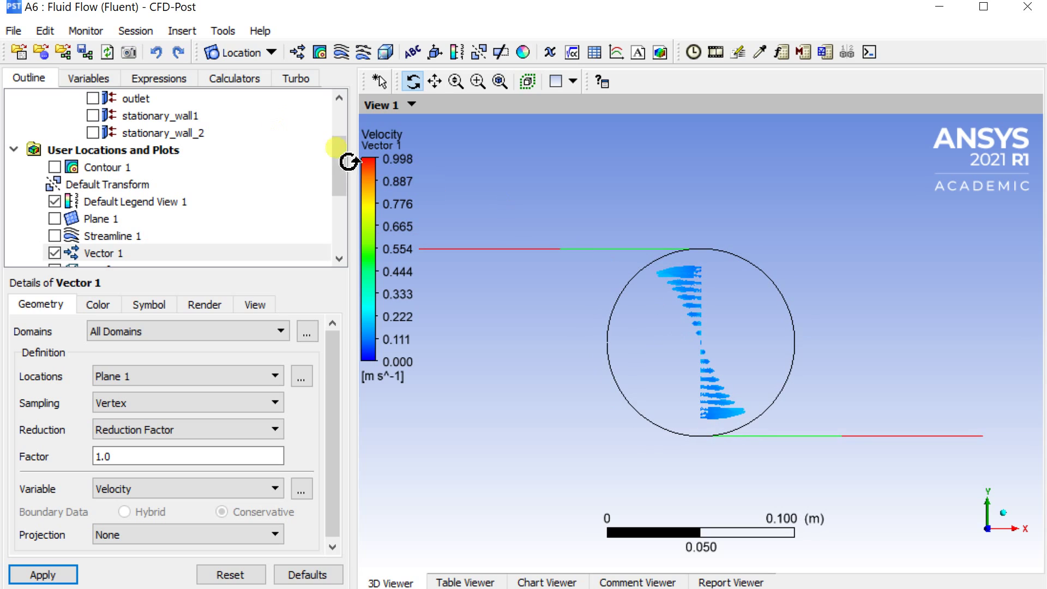
scroll(164, 179, "down", 1)
left_click(150, 306)
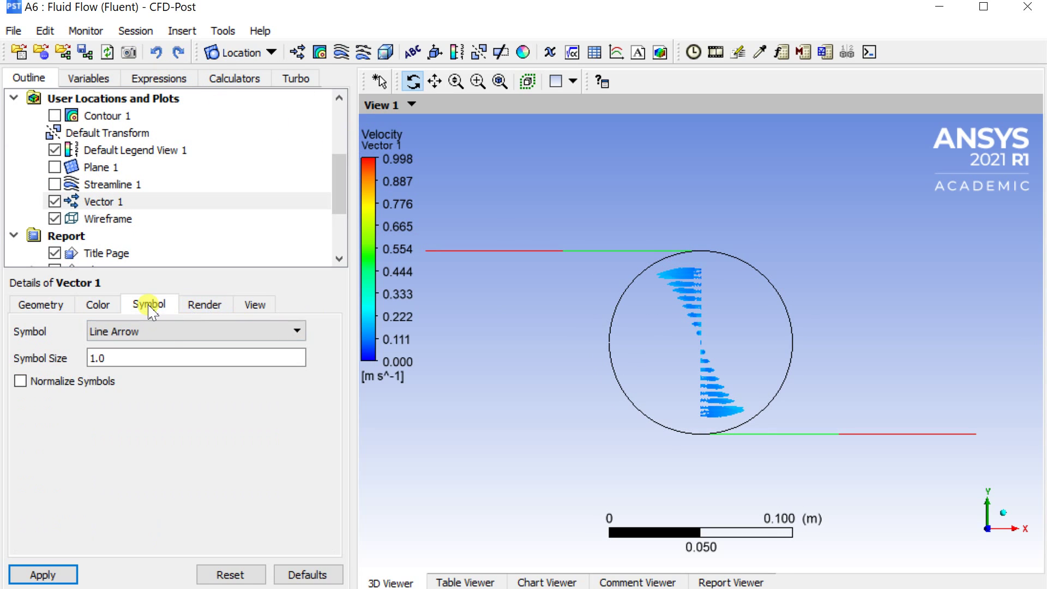
left_click(164, 331)
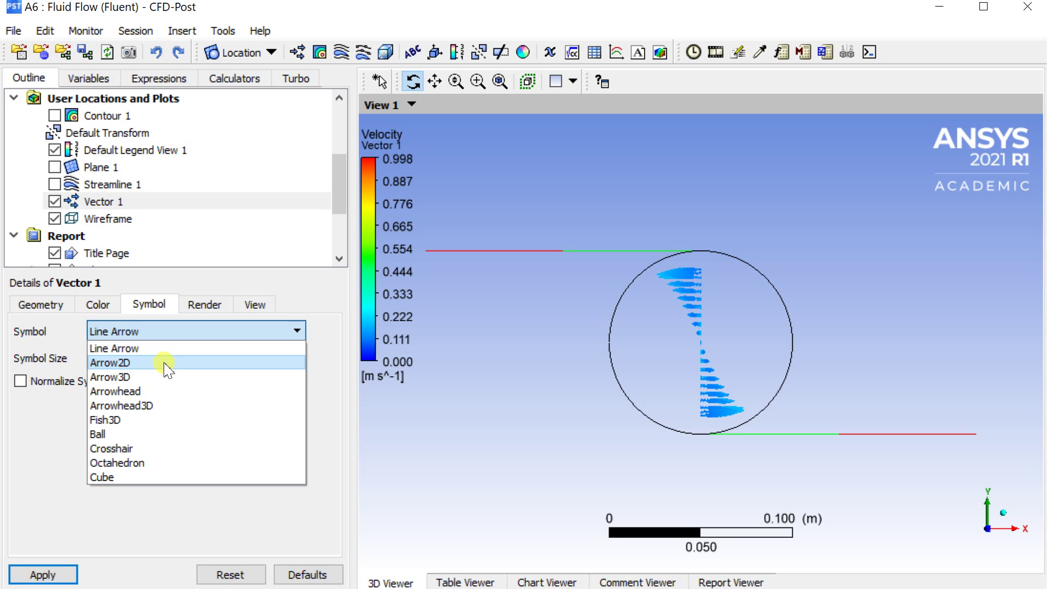
left_click(164, 377)
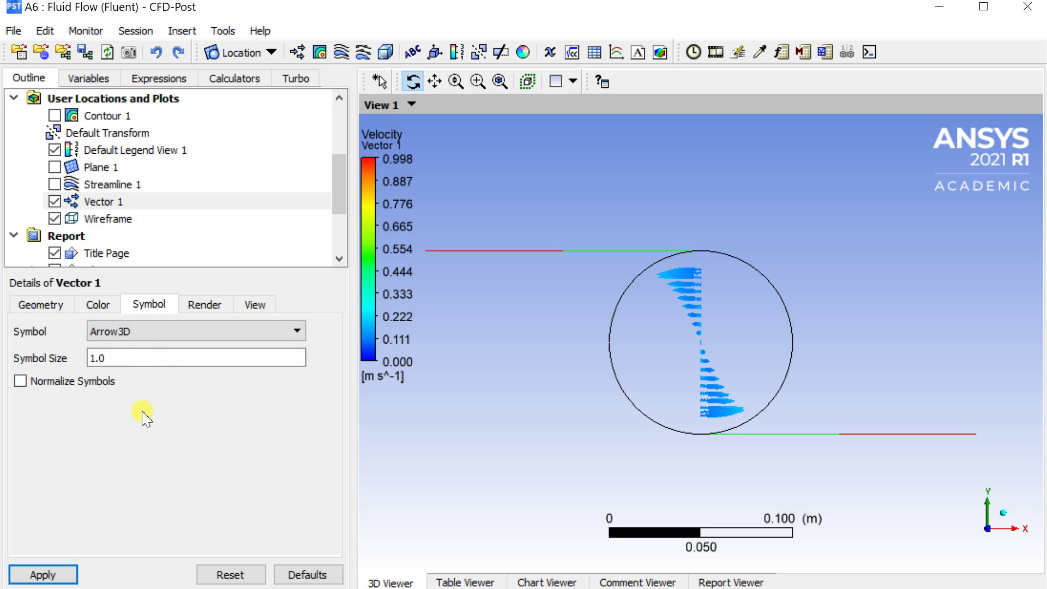
left_click(22, 575)
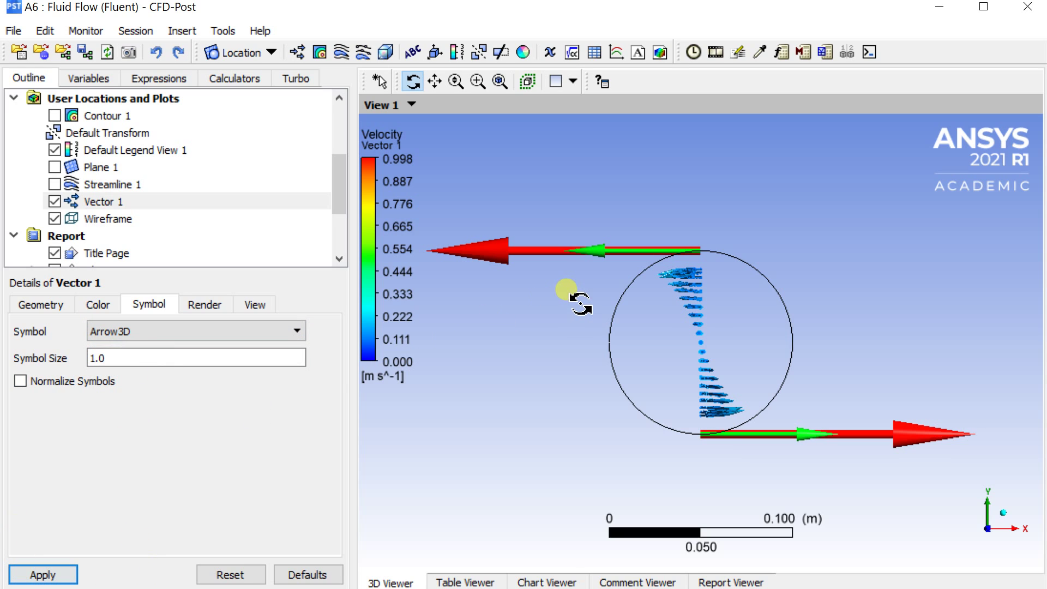
- Set the location of Vector 1 to fluid and view the vectors along the Z axis and isometrically
left_click_drag(594, 267, 654, 292)
left_click(166, 205)
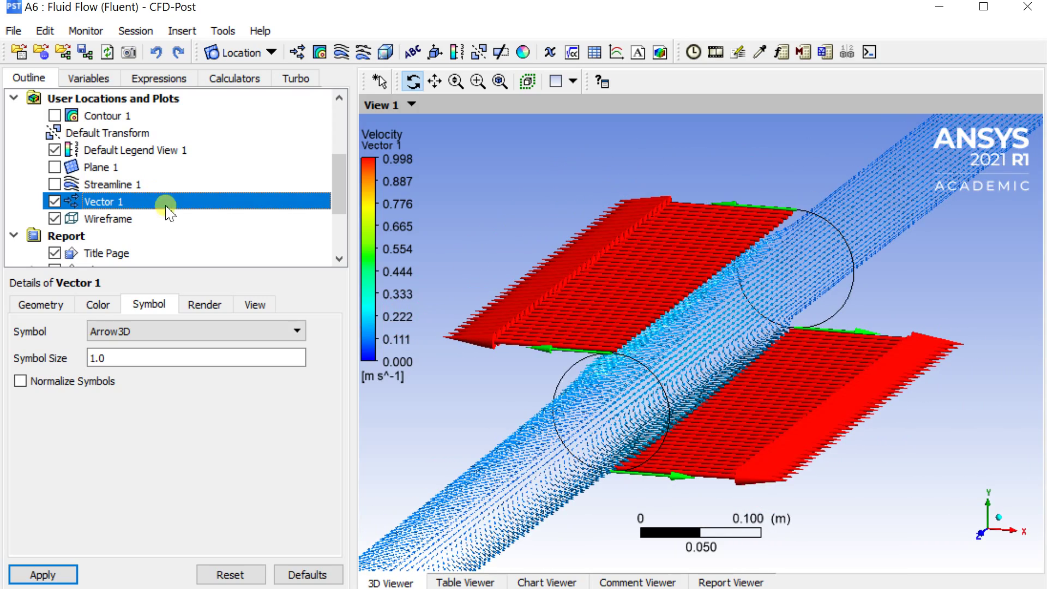
left_click(39, 304)
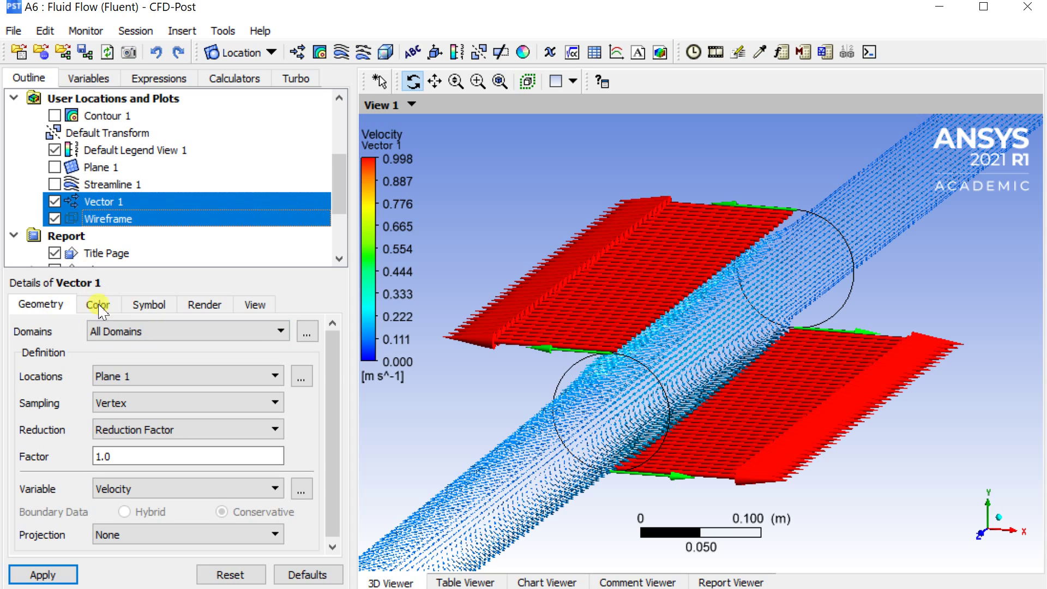
left_click(166, 380)
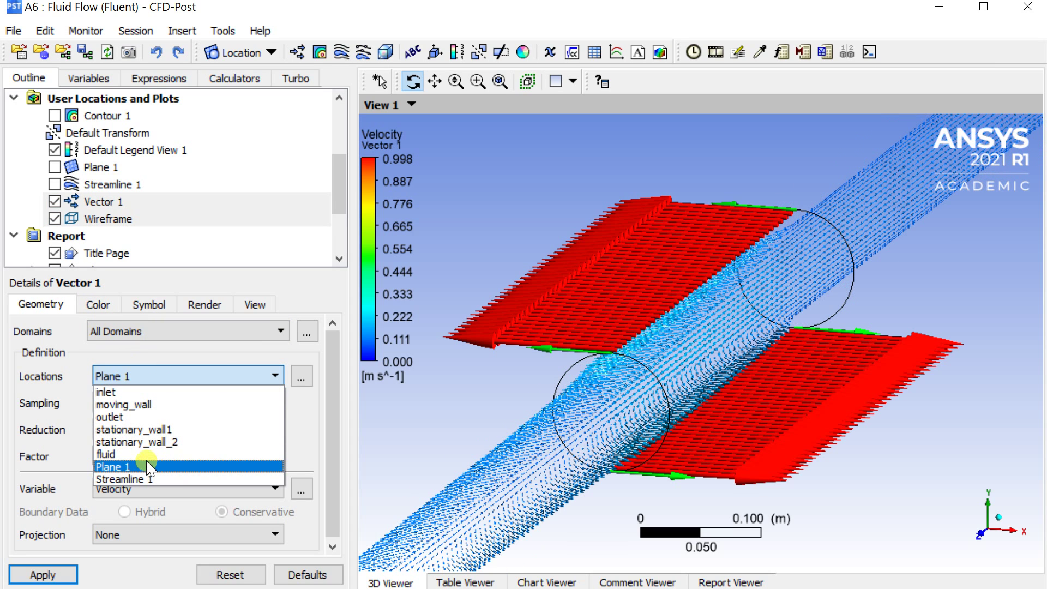
left_click(143, 454)
left_click(59, 575)
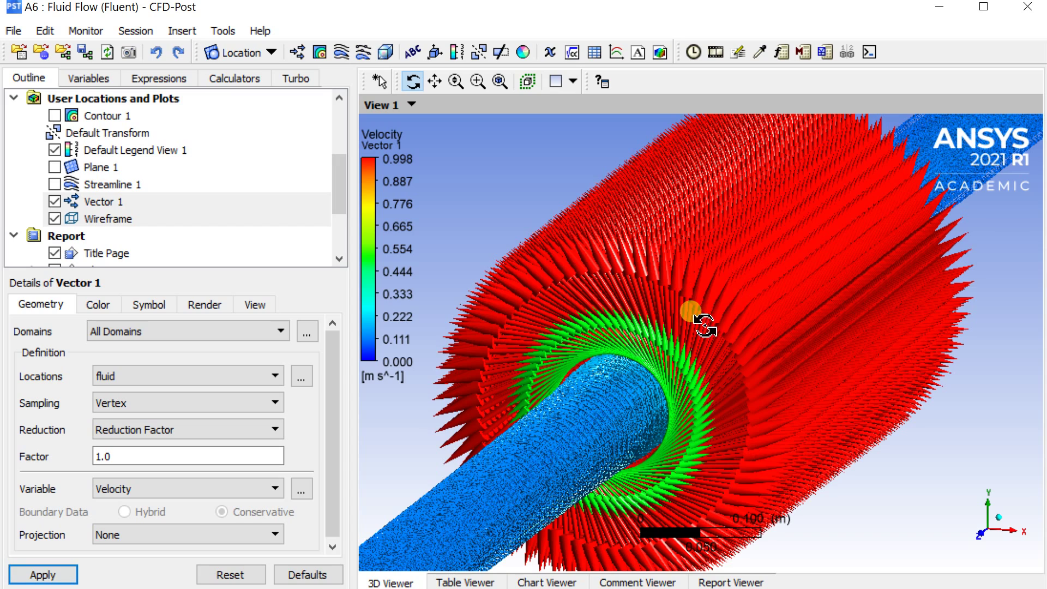
left_click_drag(701, 315, 630, 318)
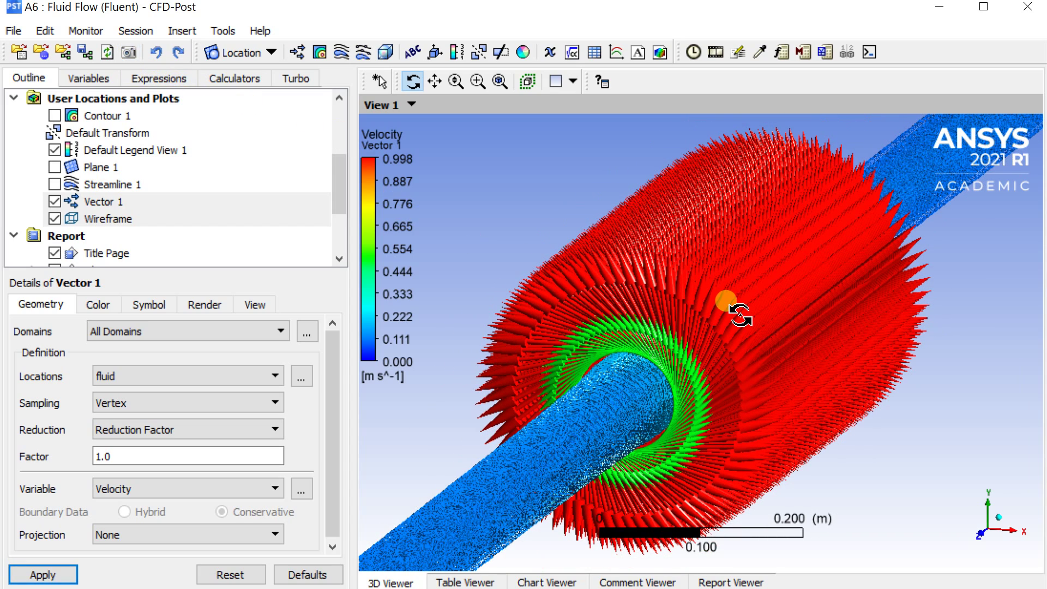
left_click_drag(740, 317, 691, 369)
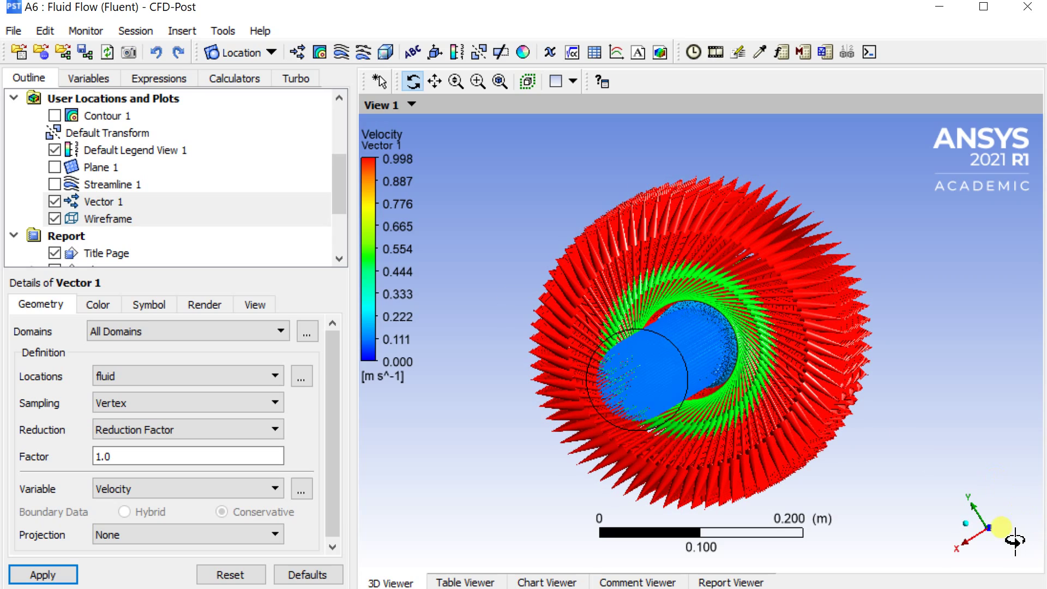
left_click(991, 534)
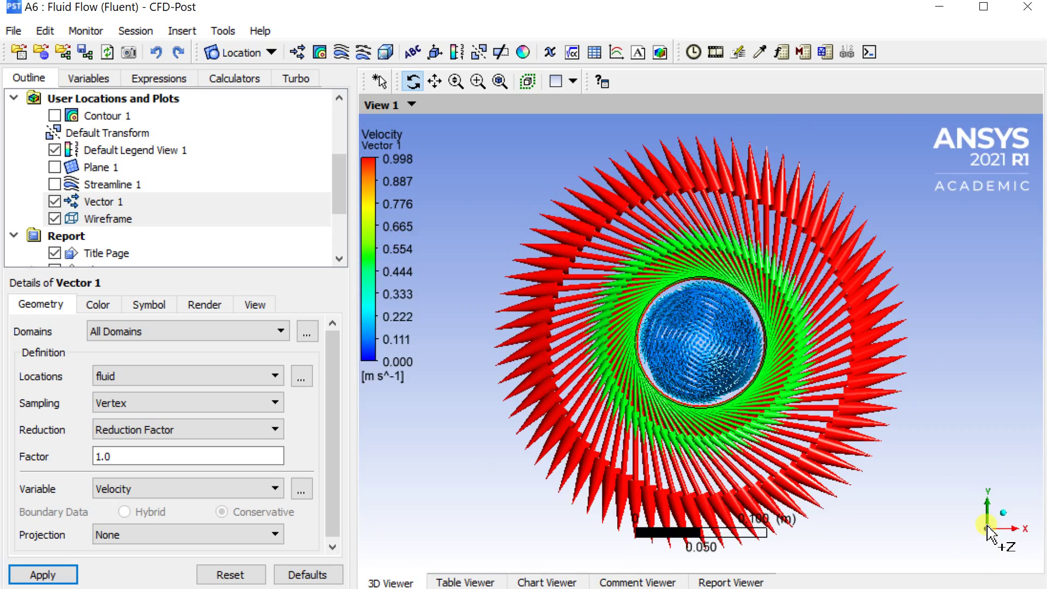
left_click(1007, 515)
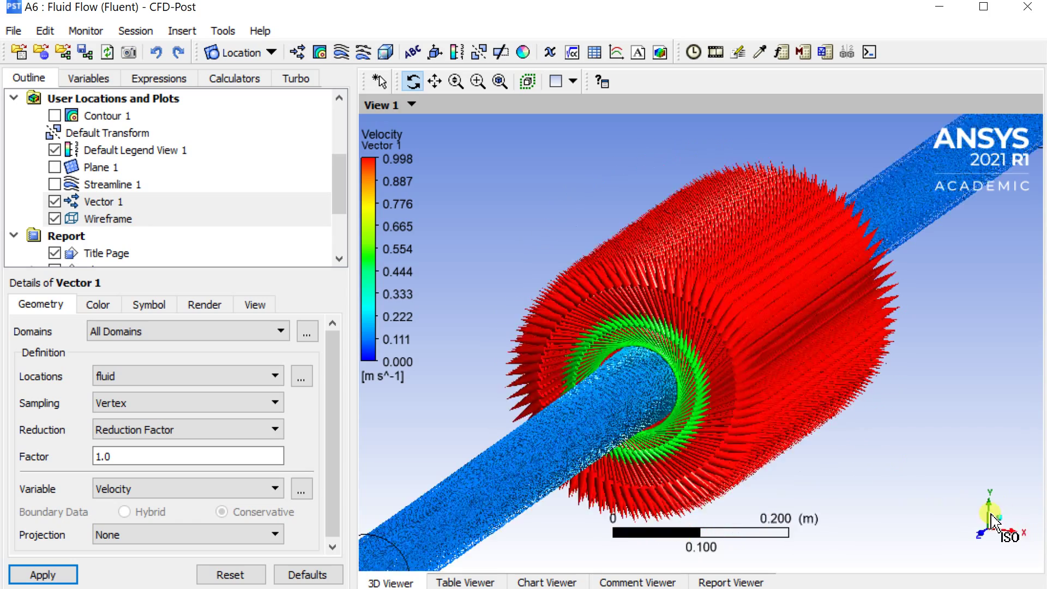